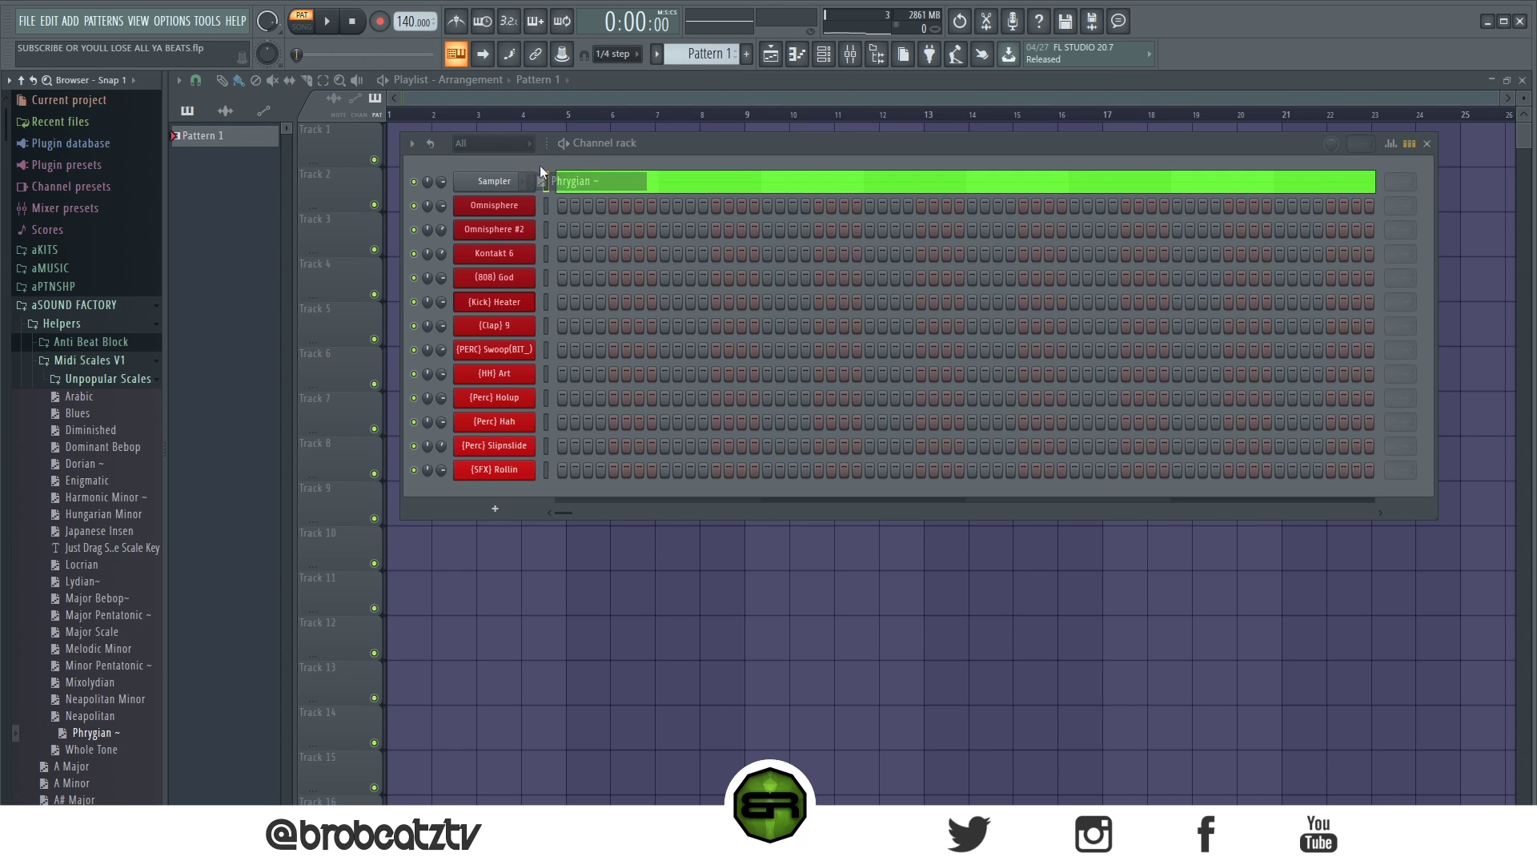
Step: Examine the imported Phrygian scale notes in the Sampler's piano roll and return to the channel rack
scroll(510, 330, down, 4)
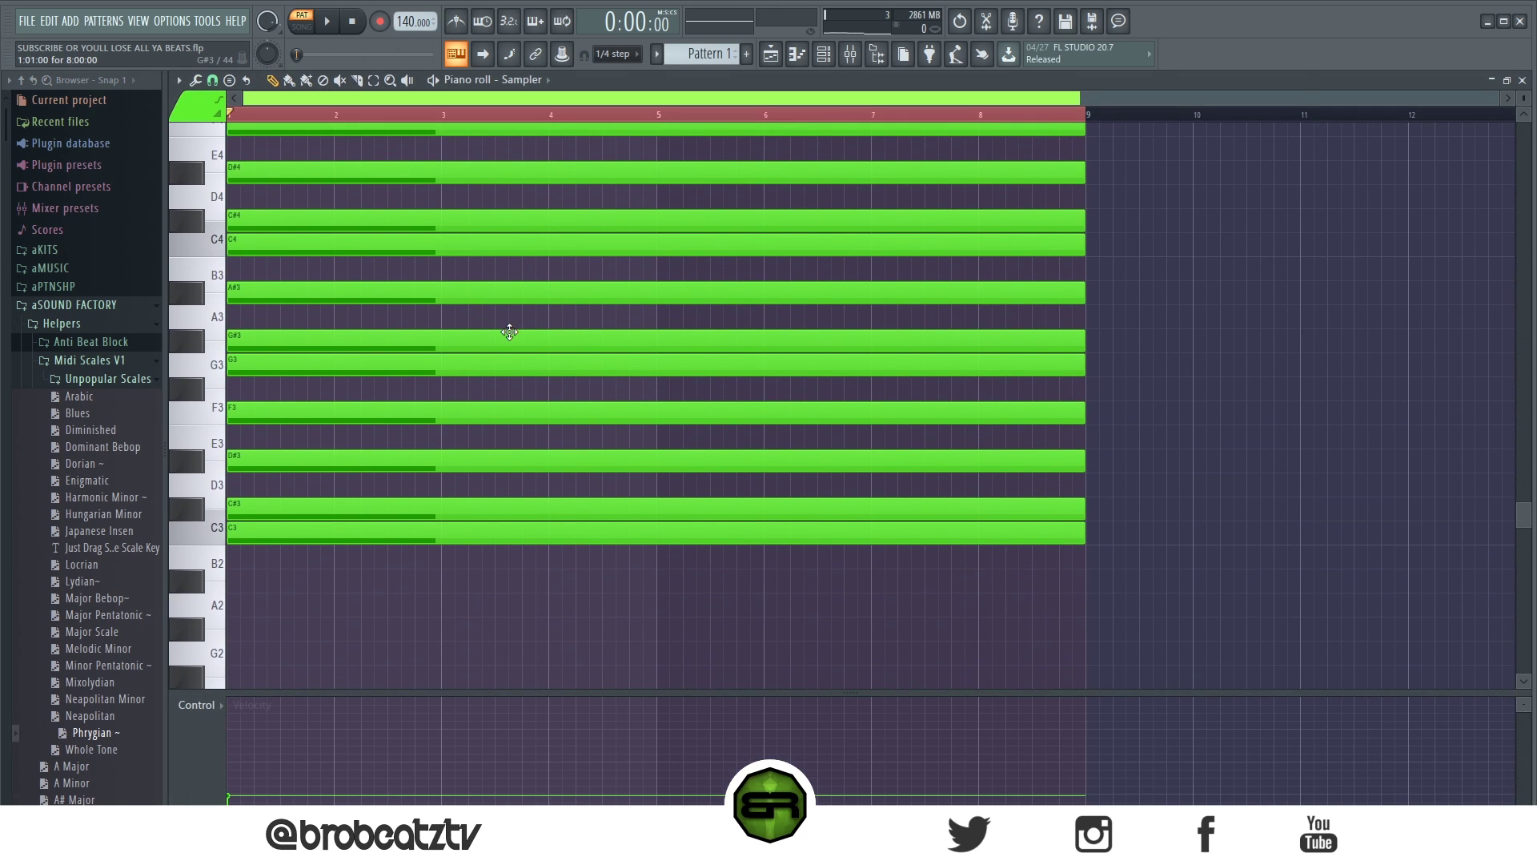
scroll(515, 359, up, 4)
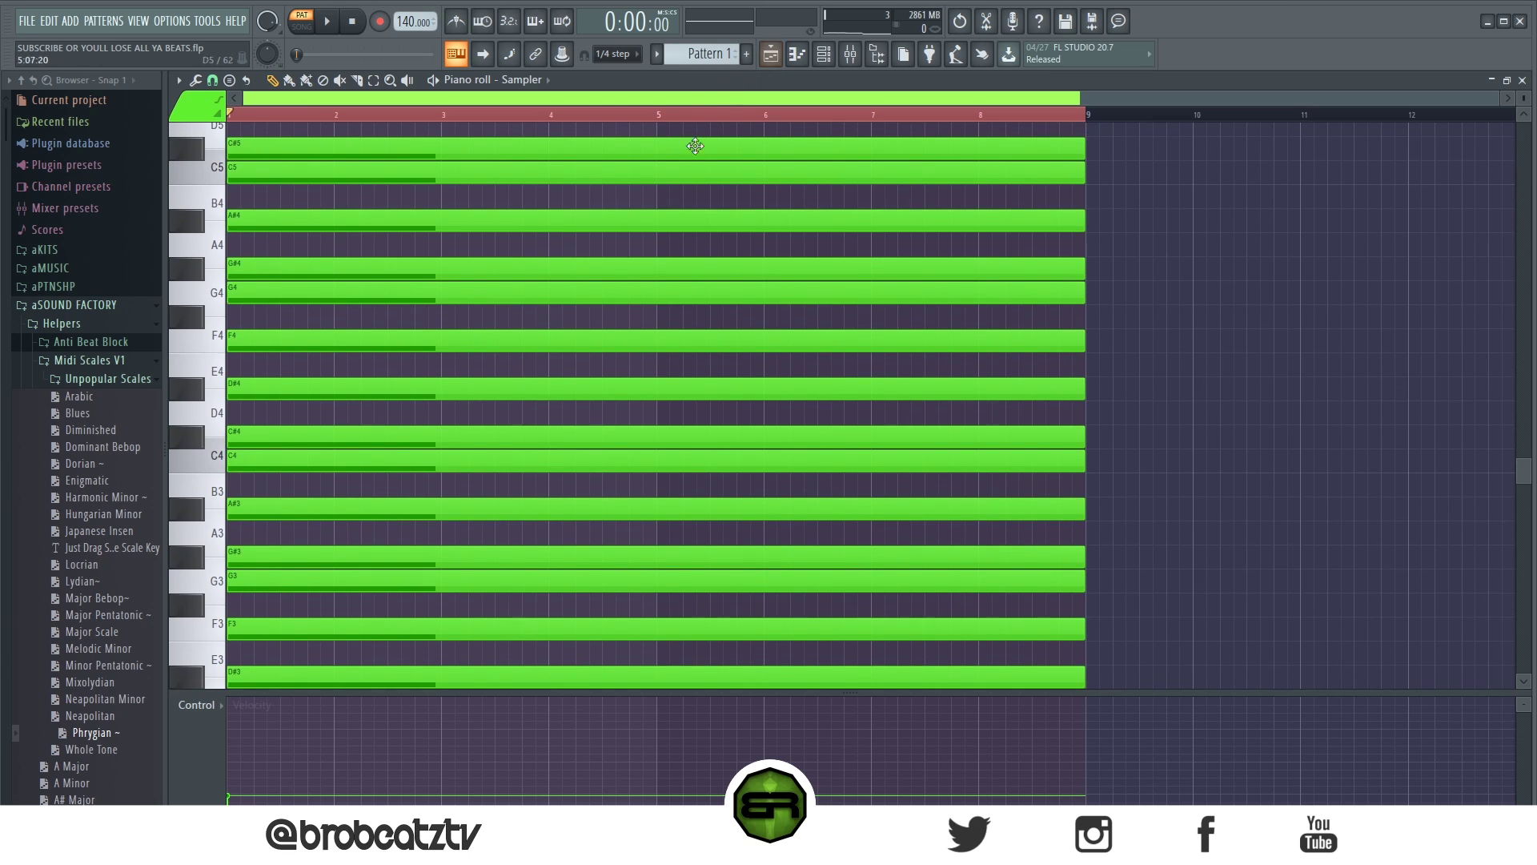
scroll(449, 394, down, 4)
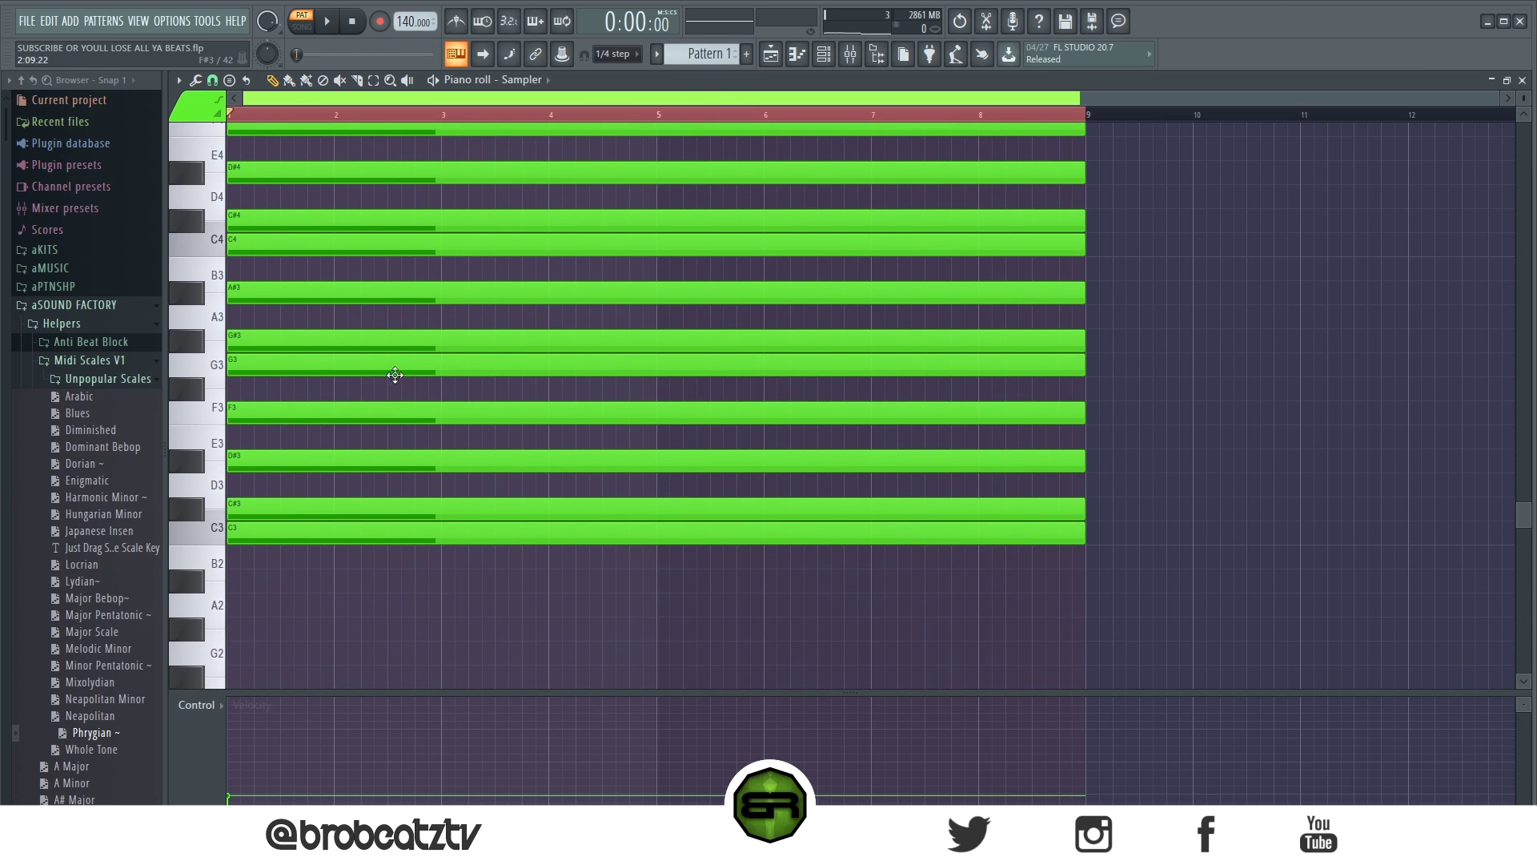
drag(326, 406, 233, 284)
scroll(384, 387, up, 1)
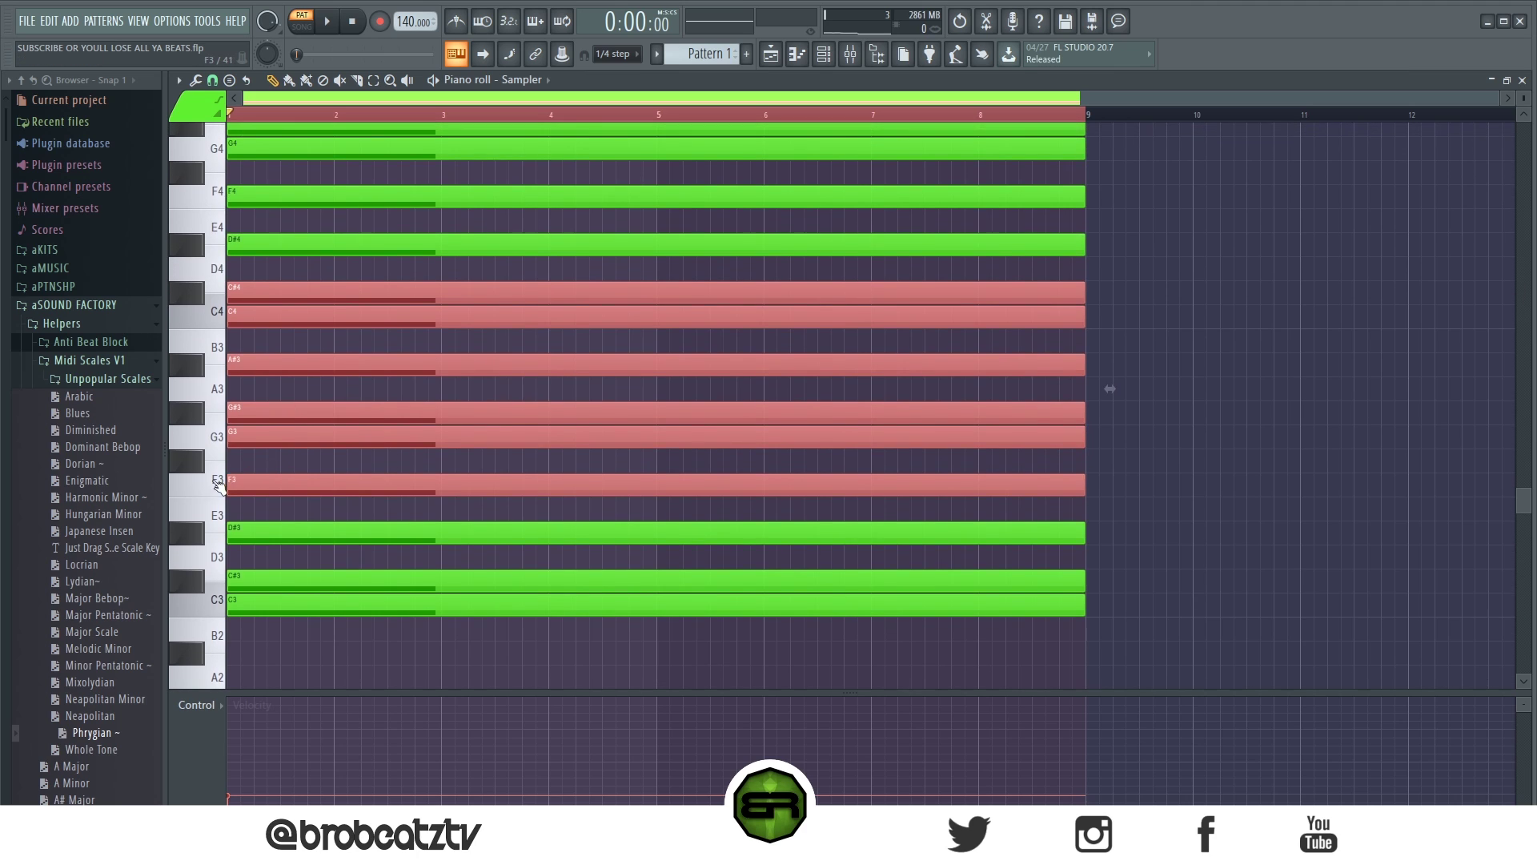
ctrl+click(292, 643)
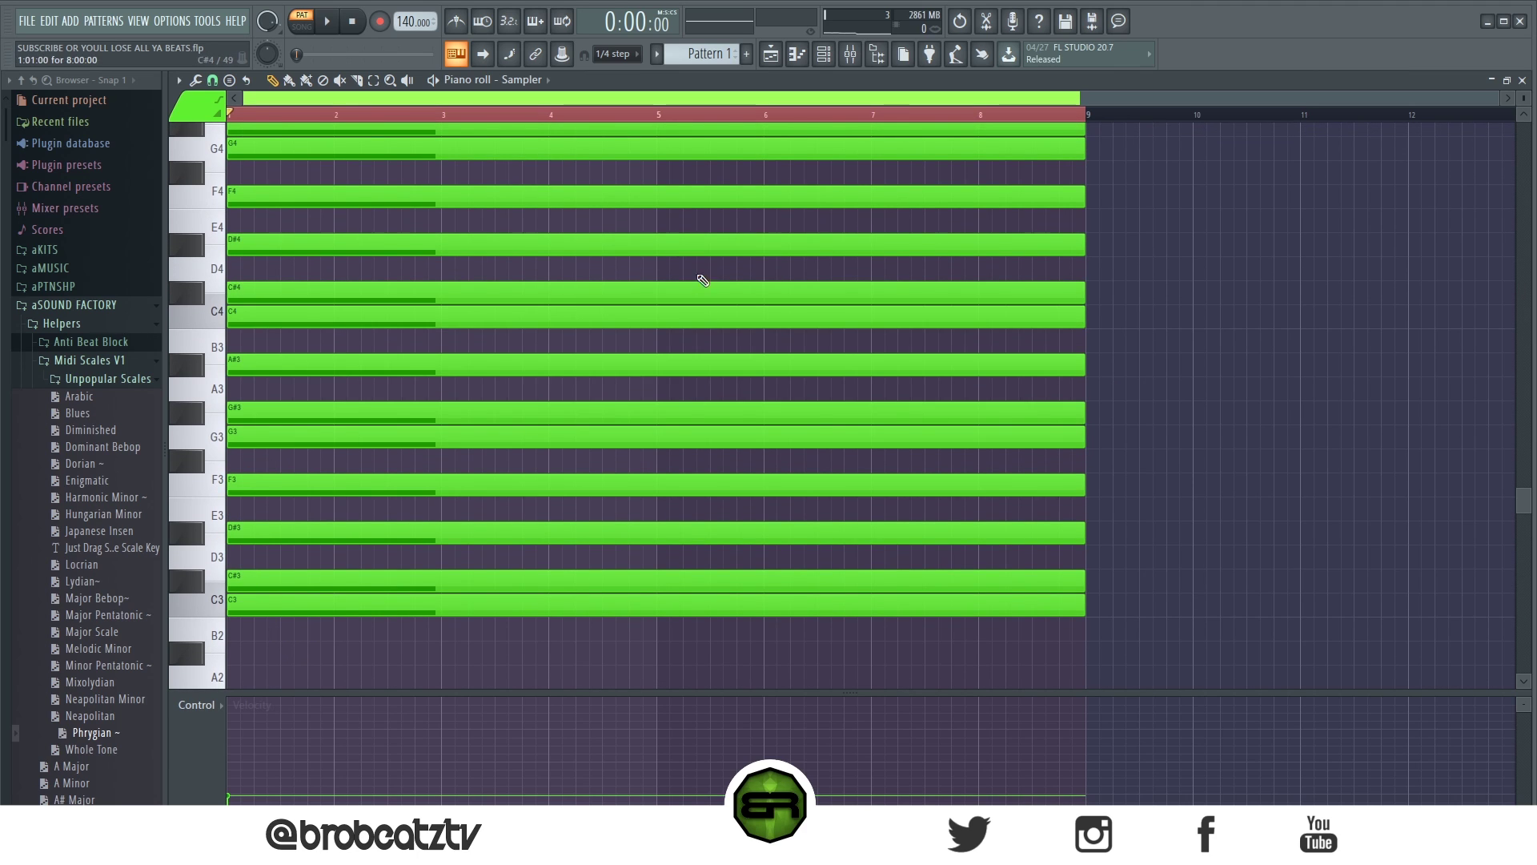
click(772, 57)
key(F6)
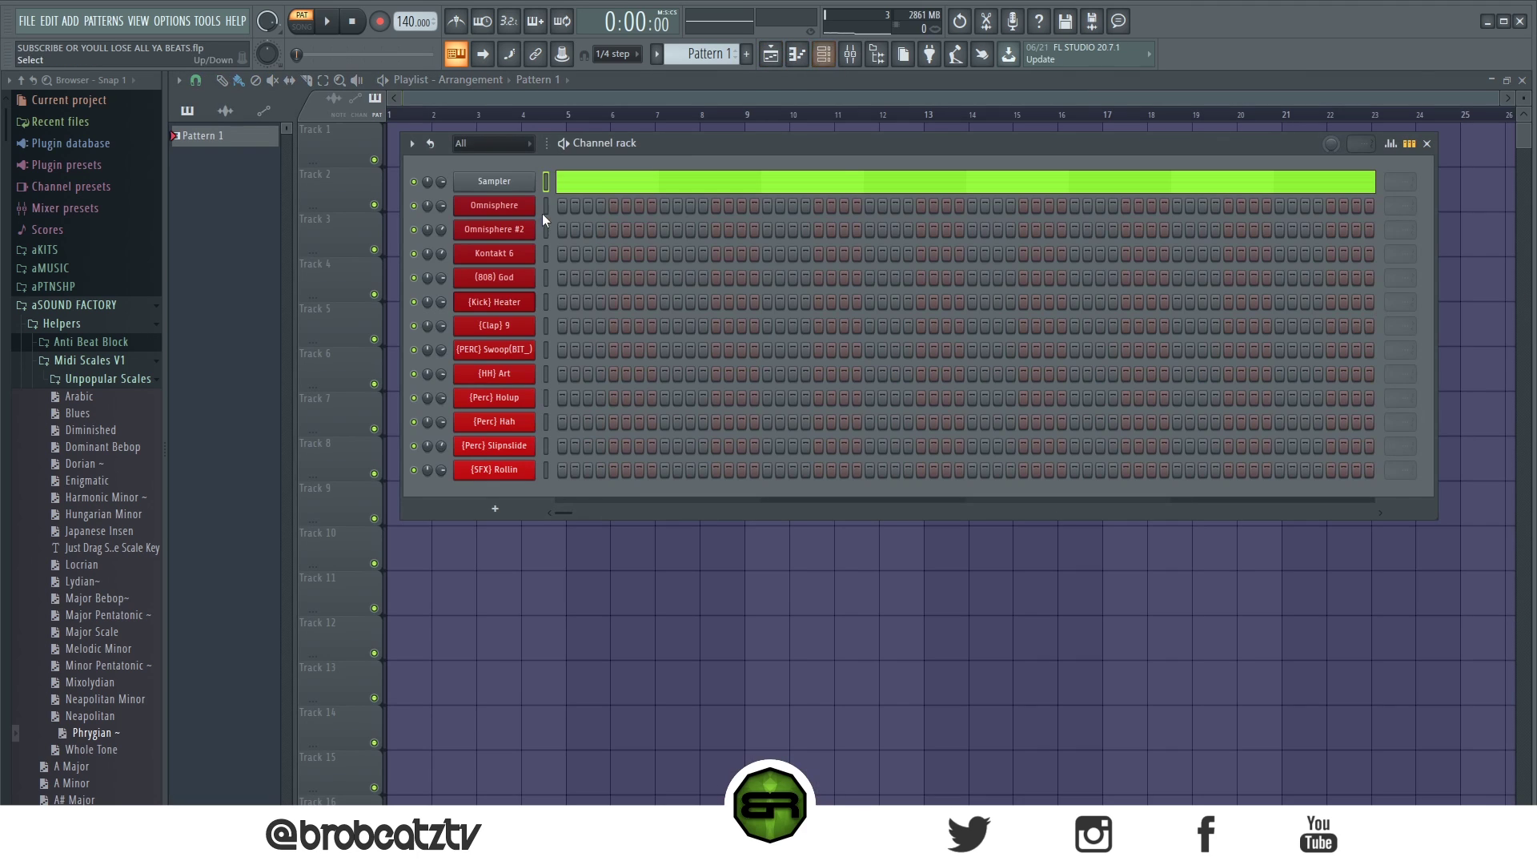
Step: Rename the Sampler channel as C Phryg and collapse the aSOUND FACTORY folder
right_click(526, 189)
click(577, 215)
text(C Ph)
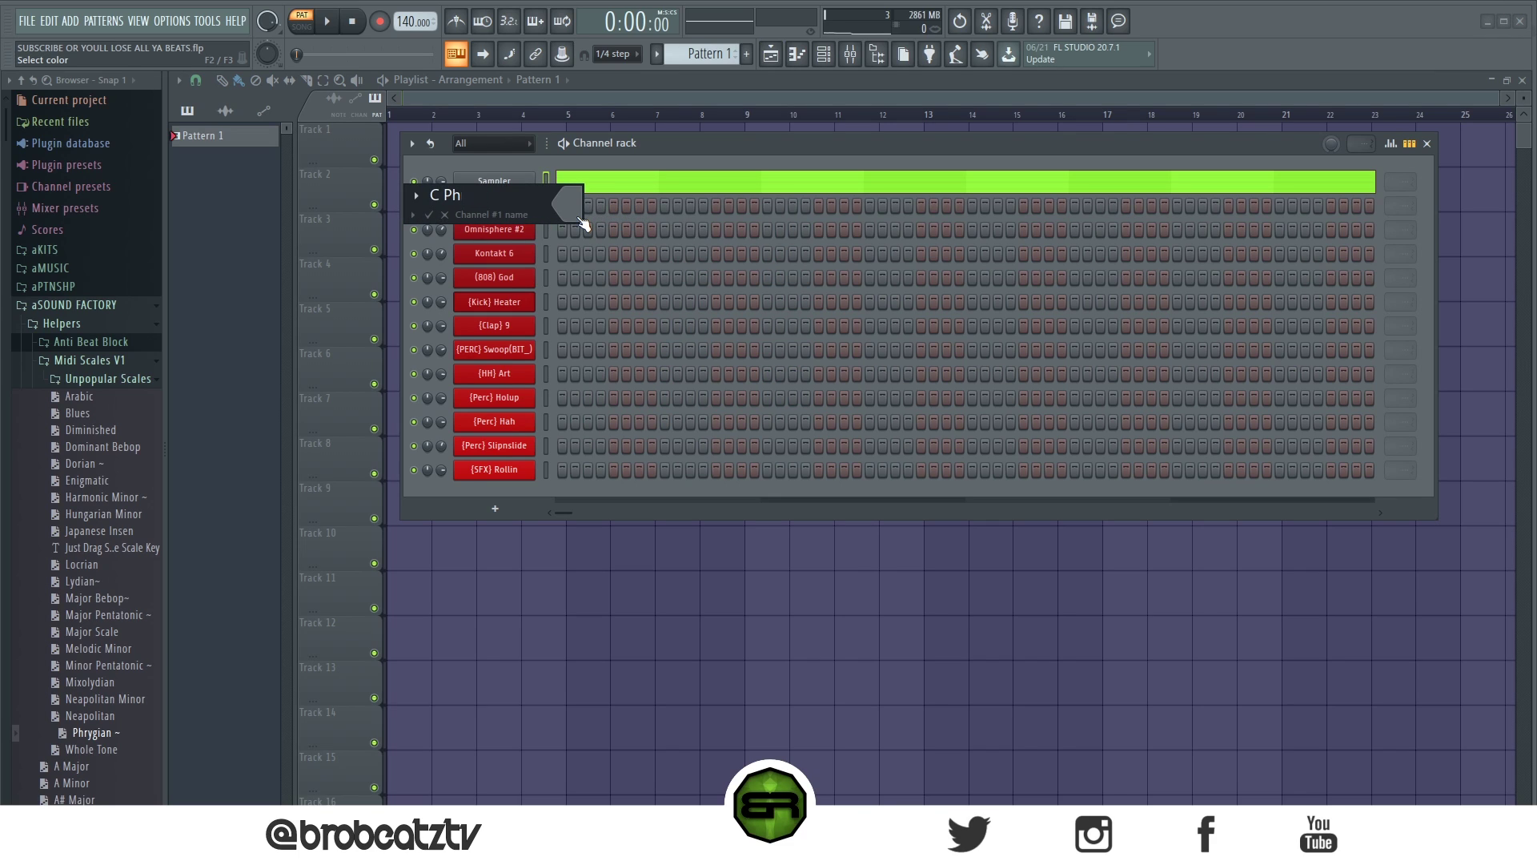
text(ryg)
key(Return)
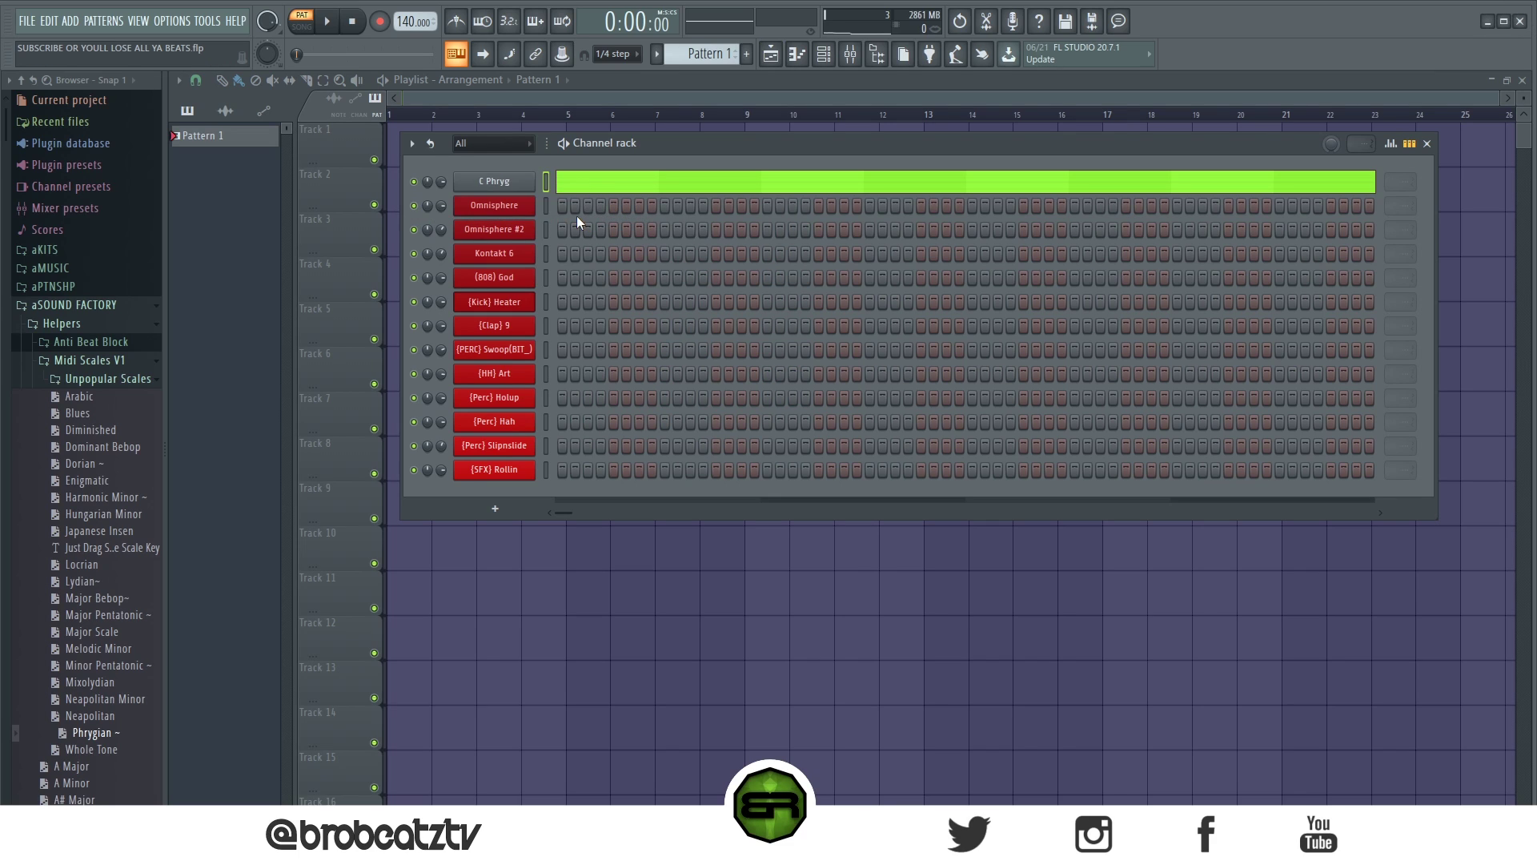
click(99, 309)
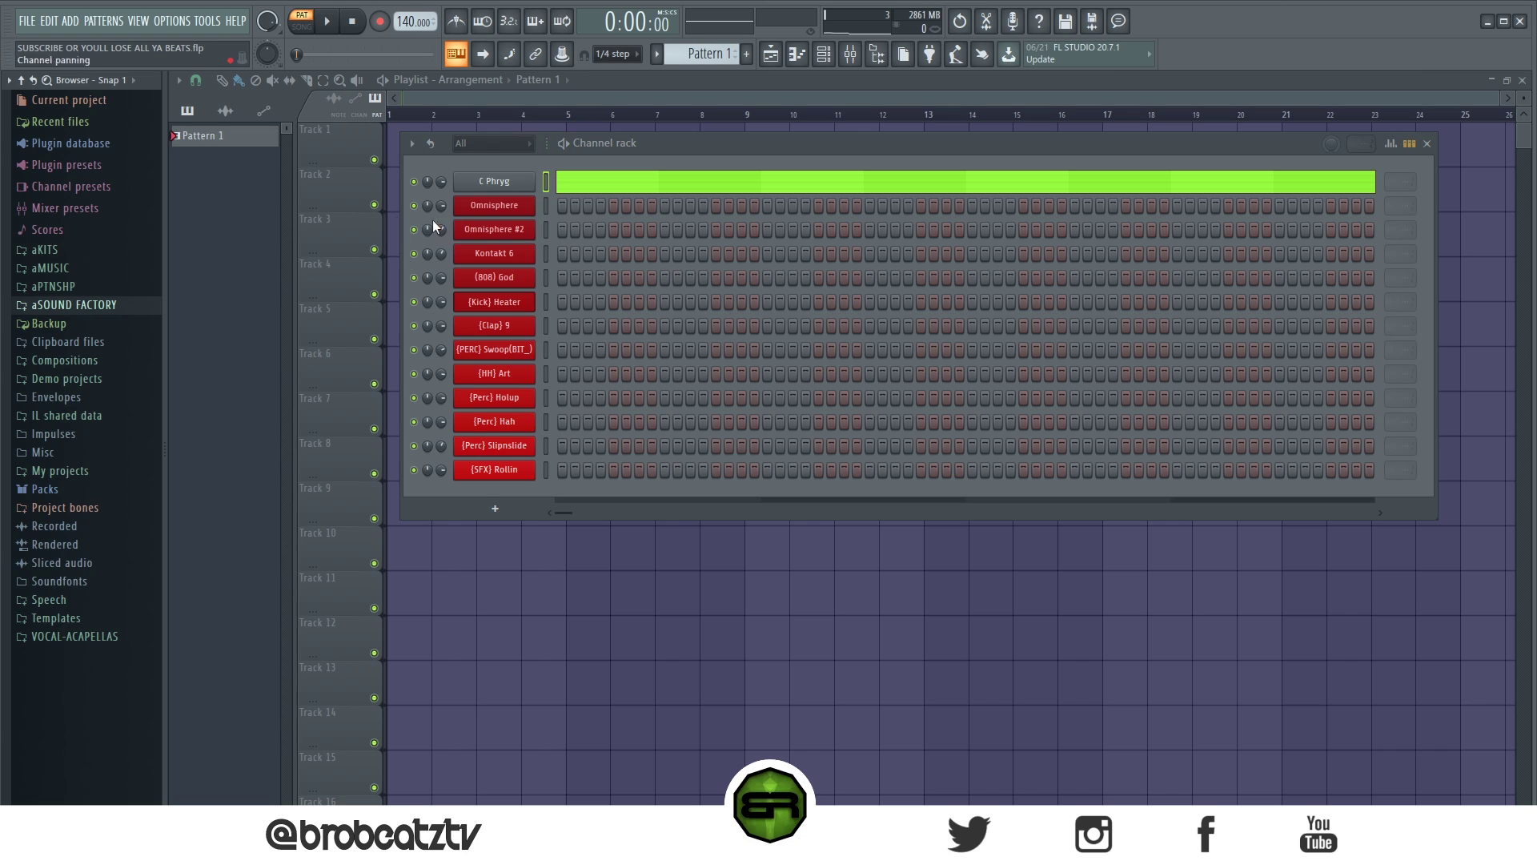
Step: View the first Omnisphere channel's KEY - Stargaze patch, audition it, and close the plugin window
click(504, 202)
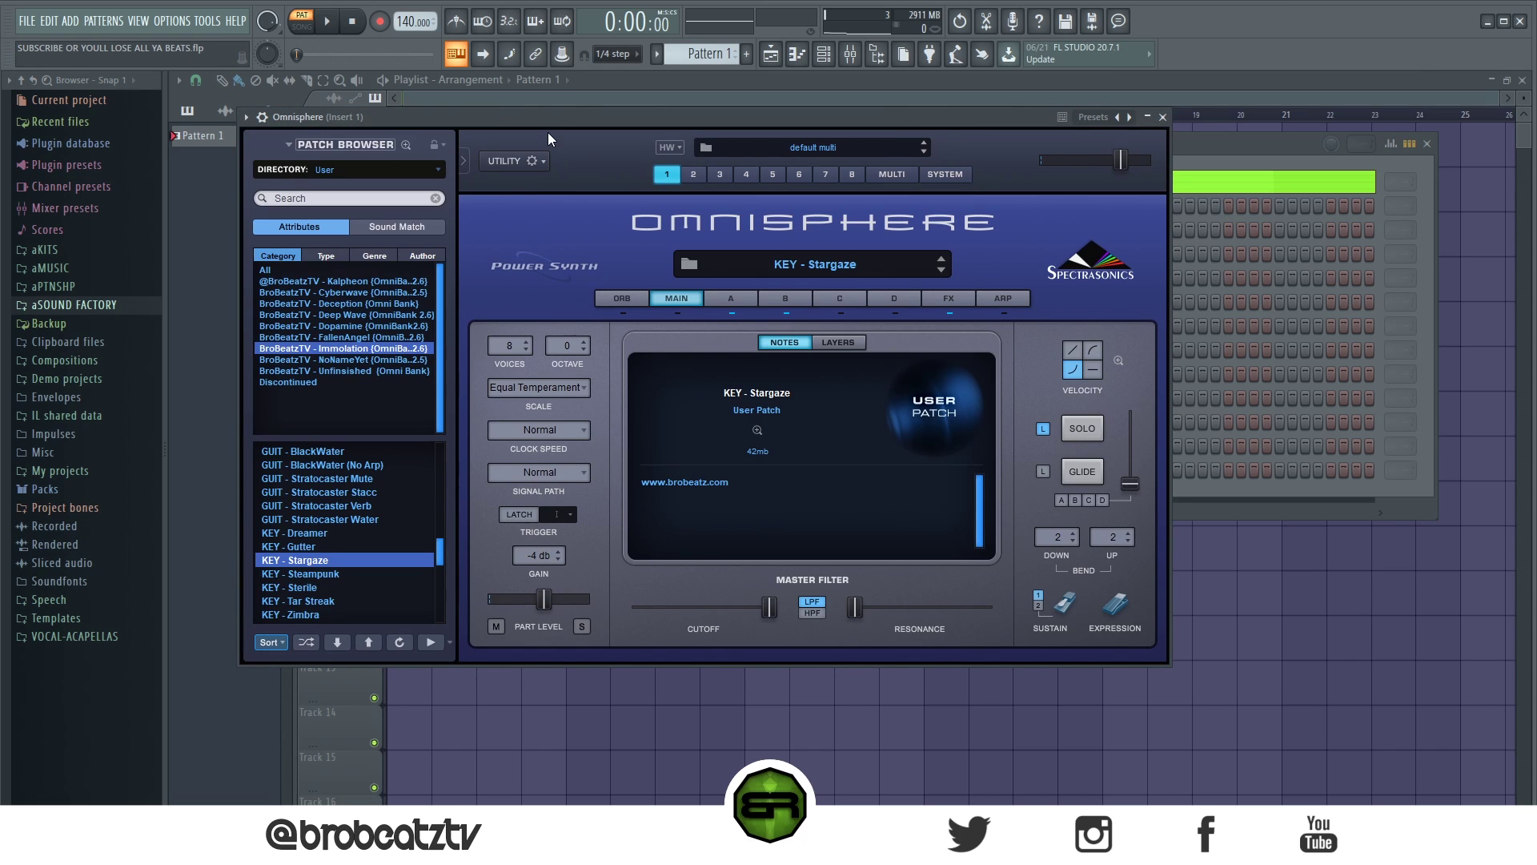
drag(559, 117, 596, 123)
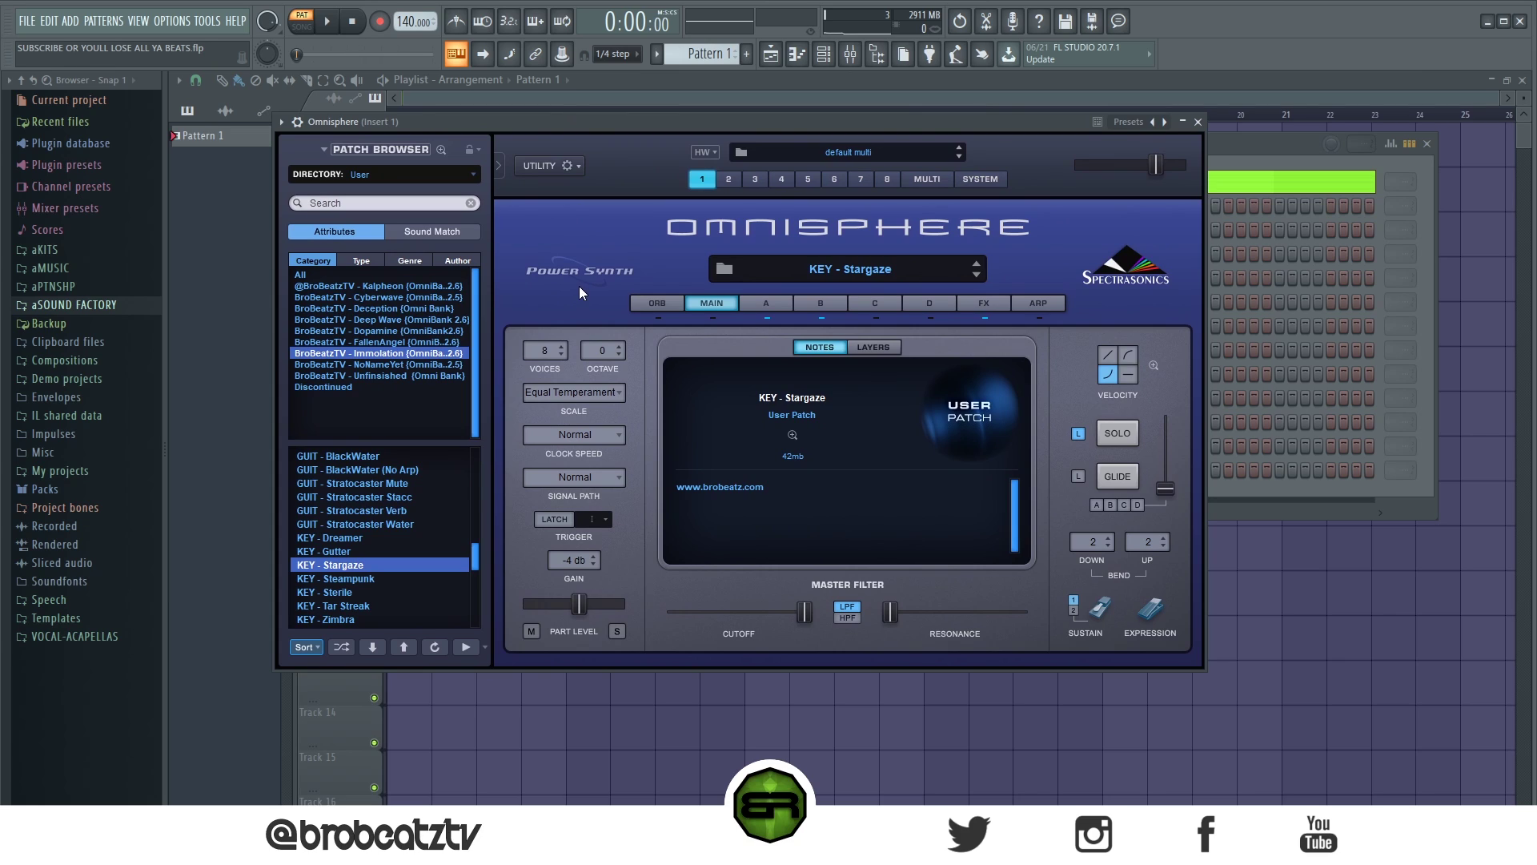
key(r)
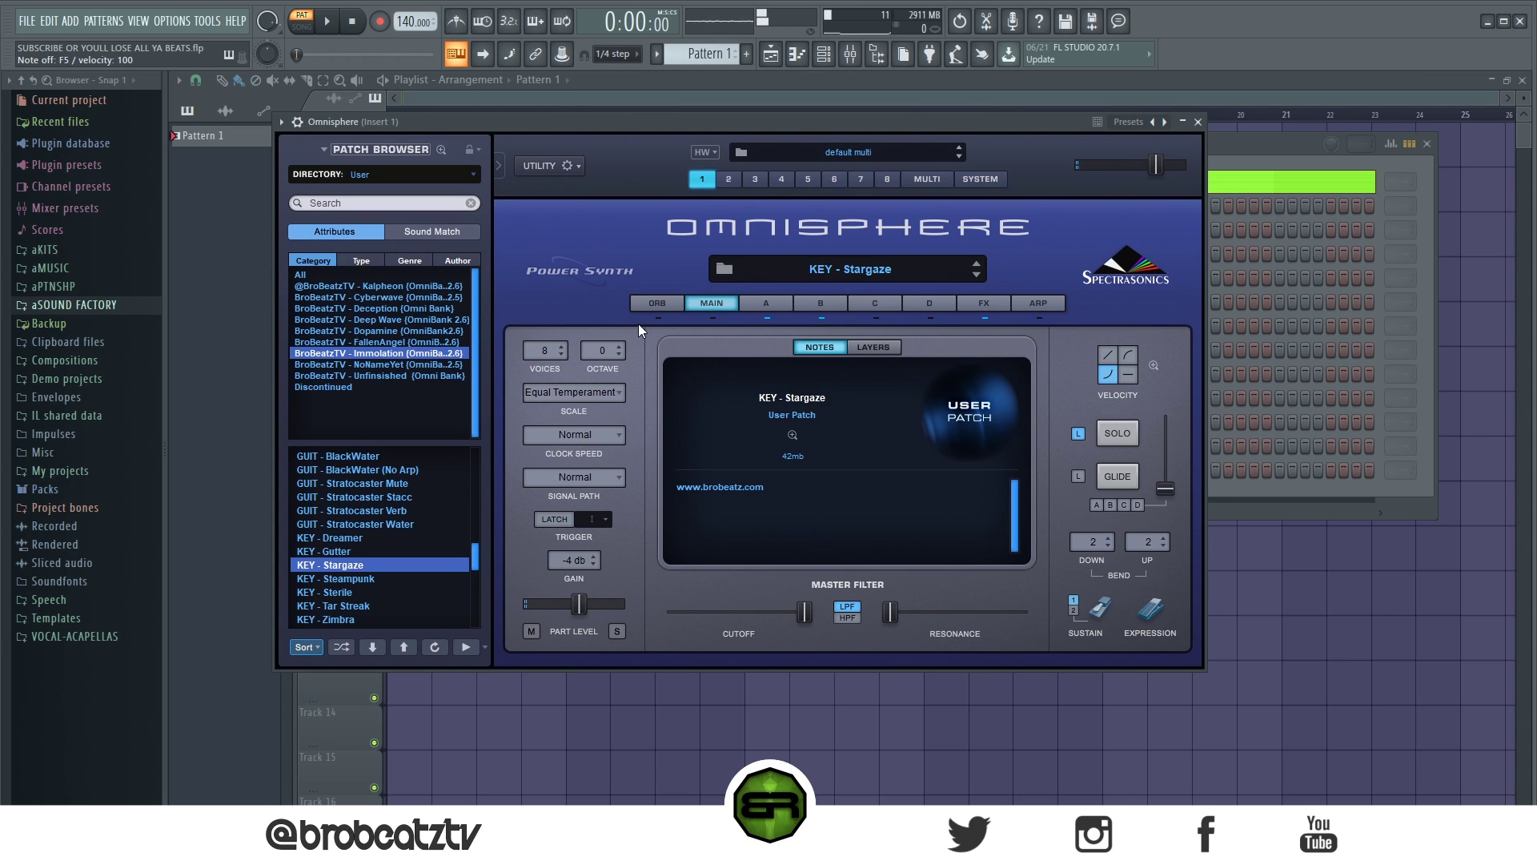
click(1206, 122)
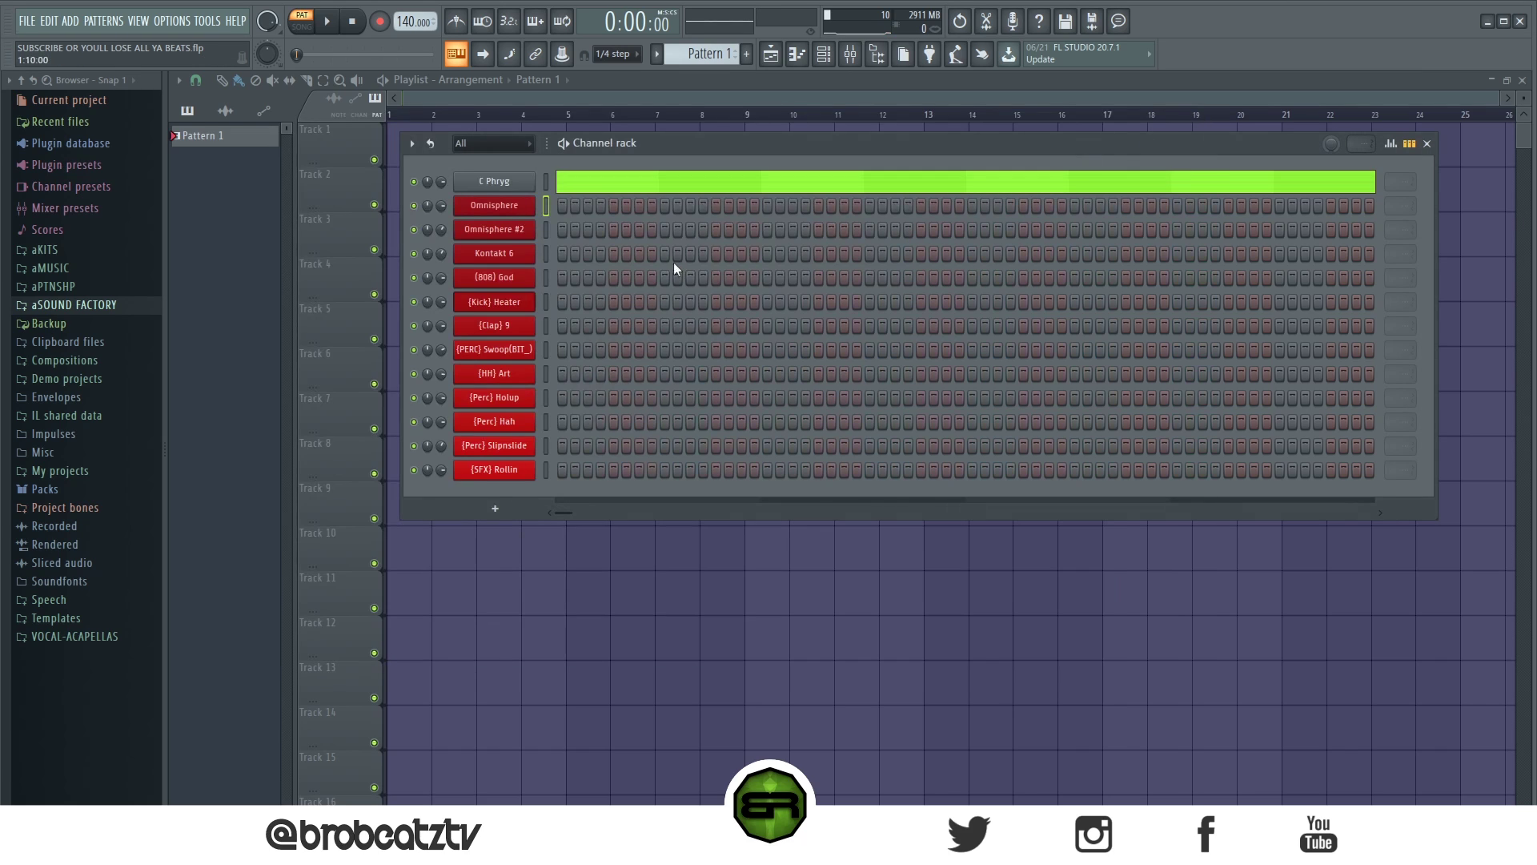
Step: View the Omnisphere #2 channel's KEY - Steampunk patch, audition it, and close the plugin window
click(512, 232)
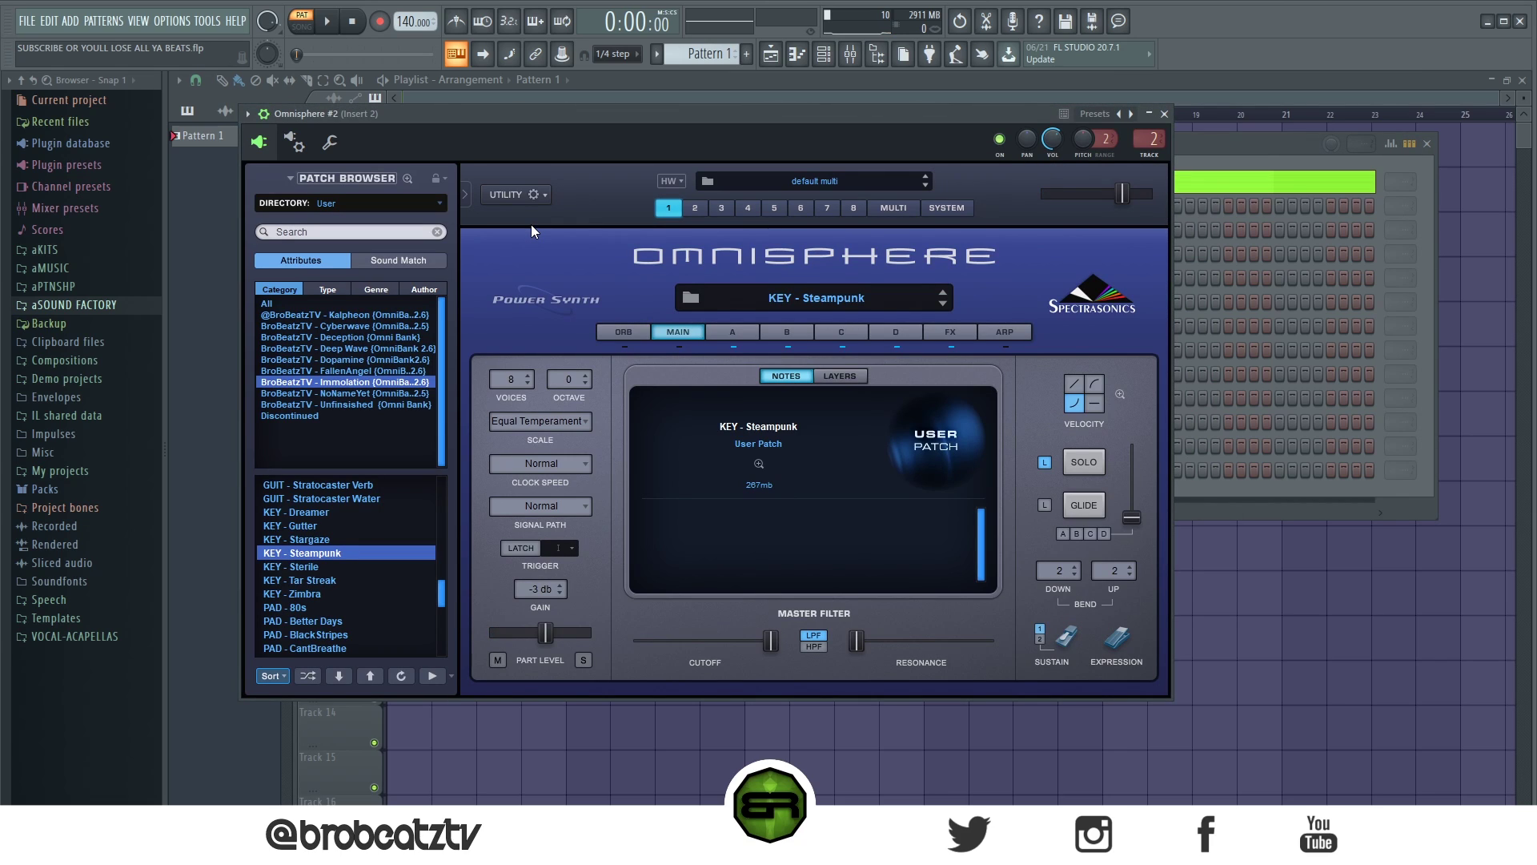
key(n)
drag(757, 136, 912, 124)
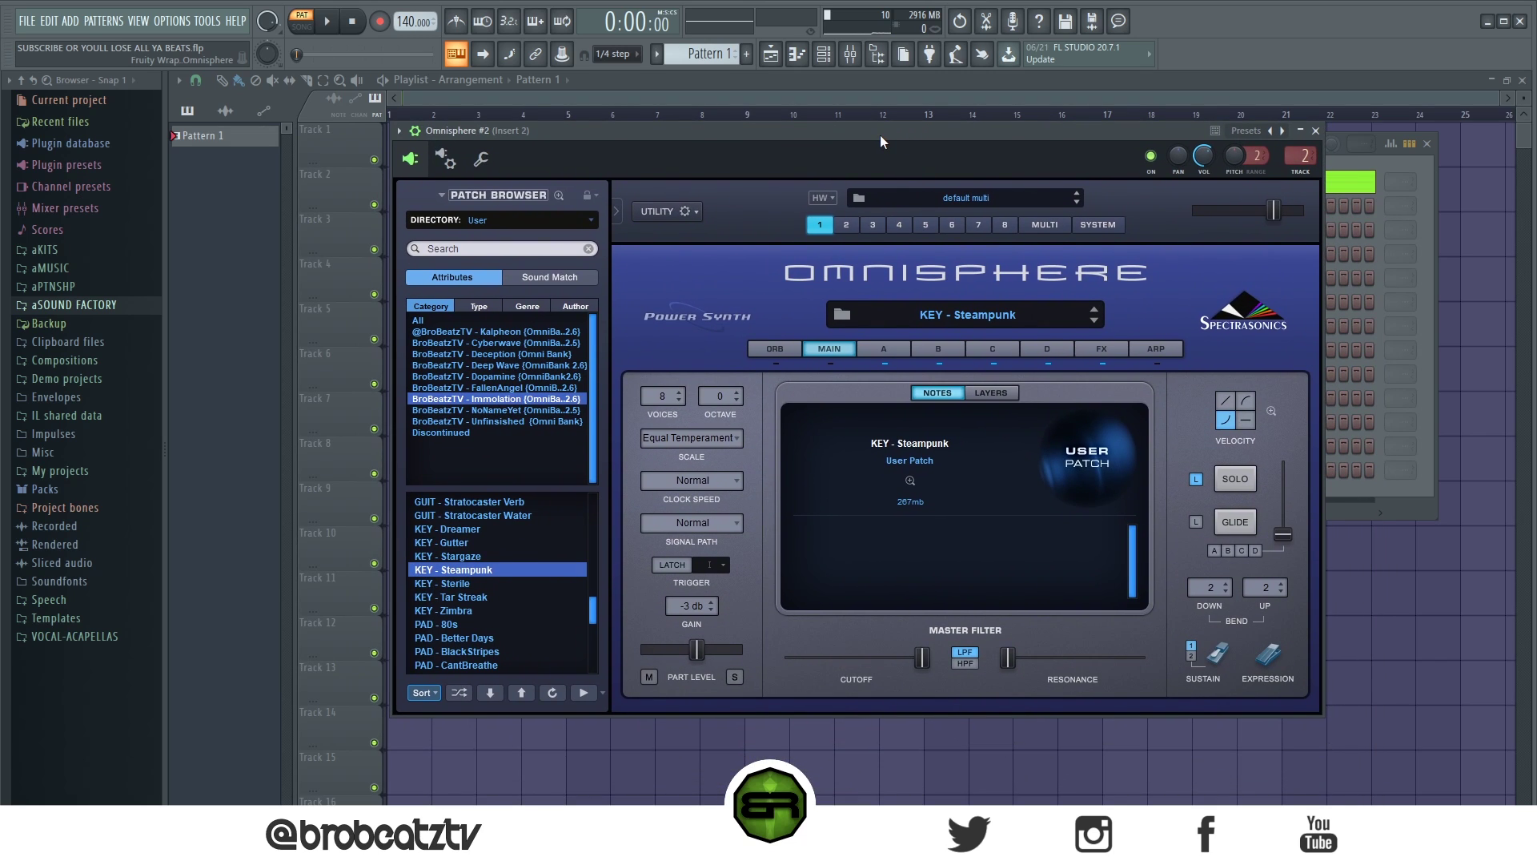
key(ctrl+s)
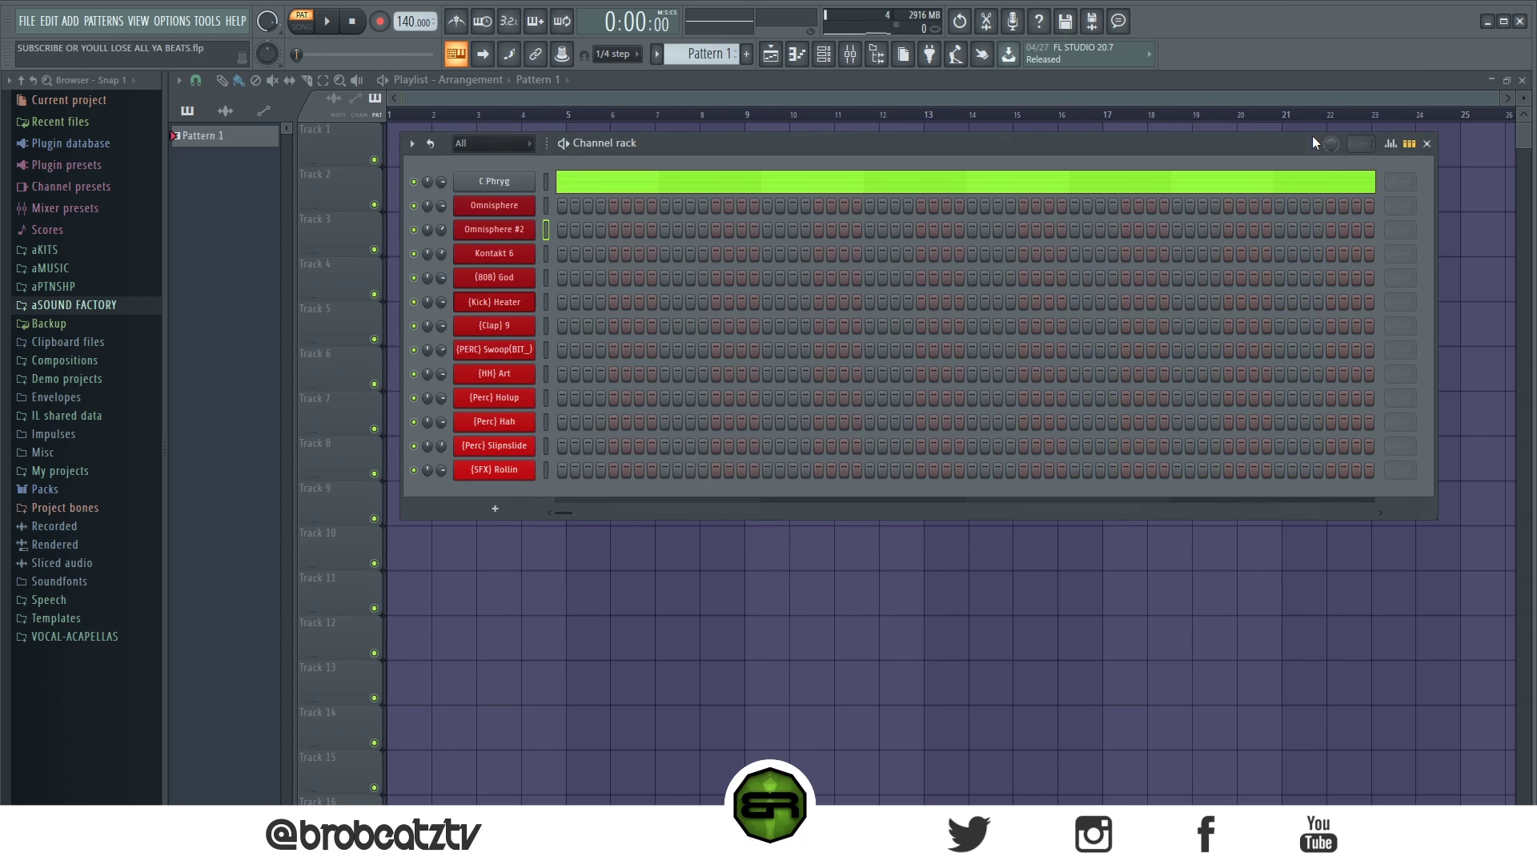
click(1316, 131)
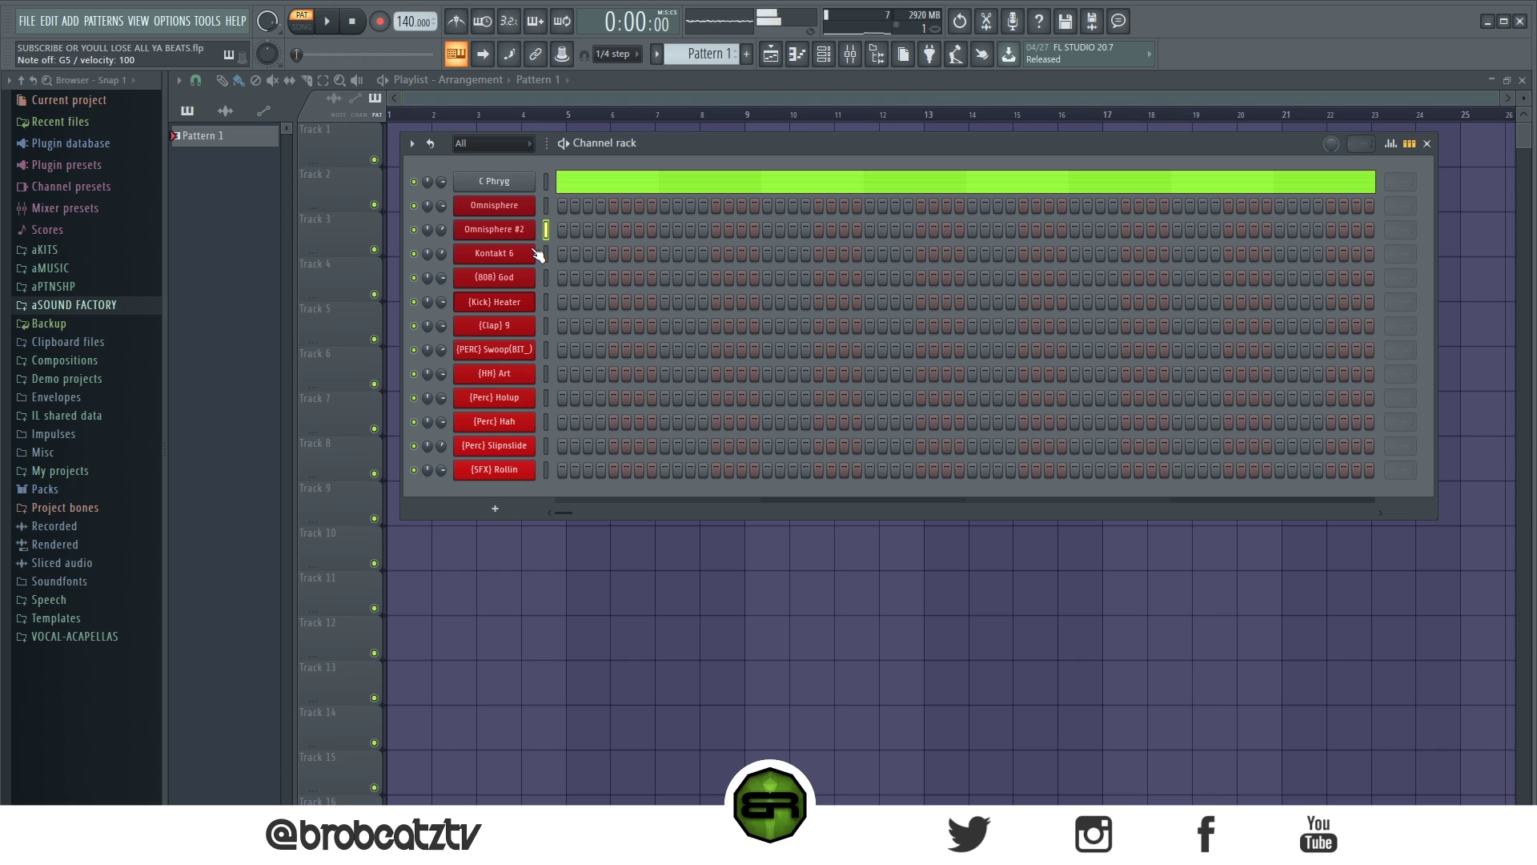
Step: Audition the Shevannai Staccato voice in the Kontakt 6 channel with a few notes, and close the plugin window
click(526, 255)
click(695, 653)
click(713, 654)
click(735, 653)
click(722, 655)
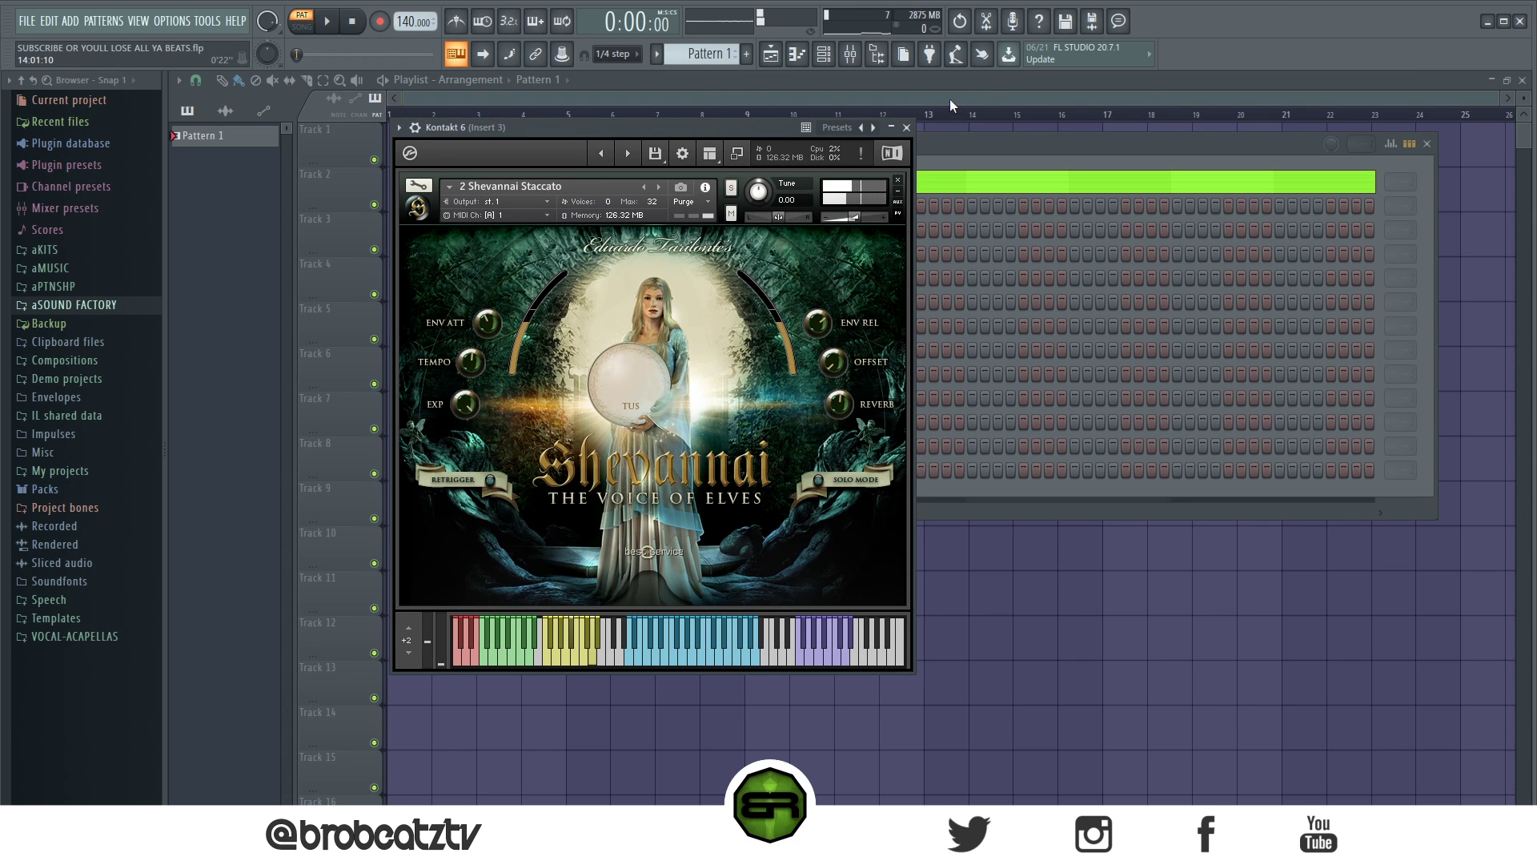
click(907, 127)
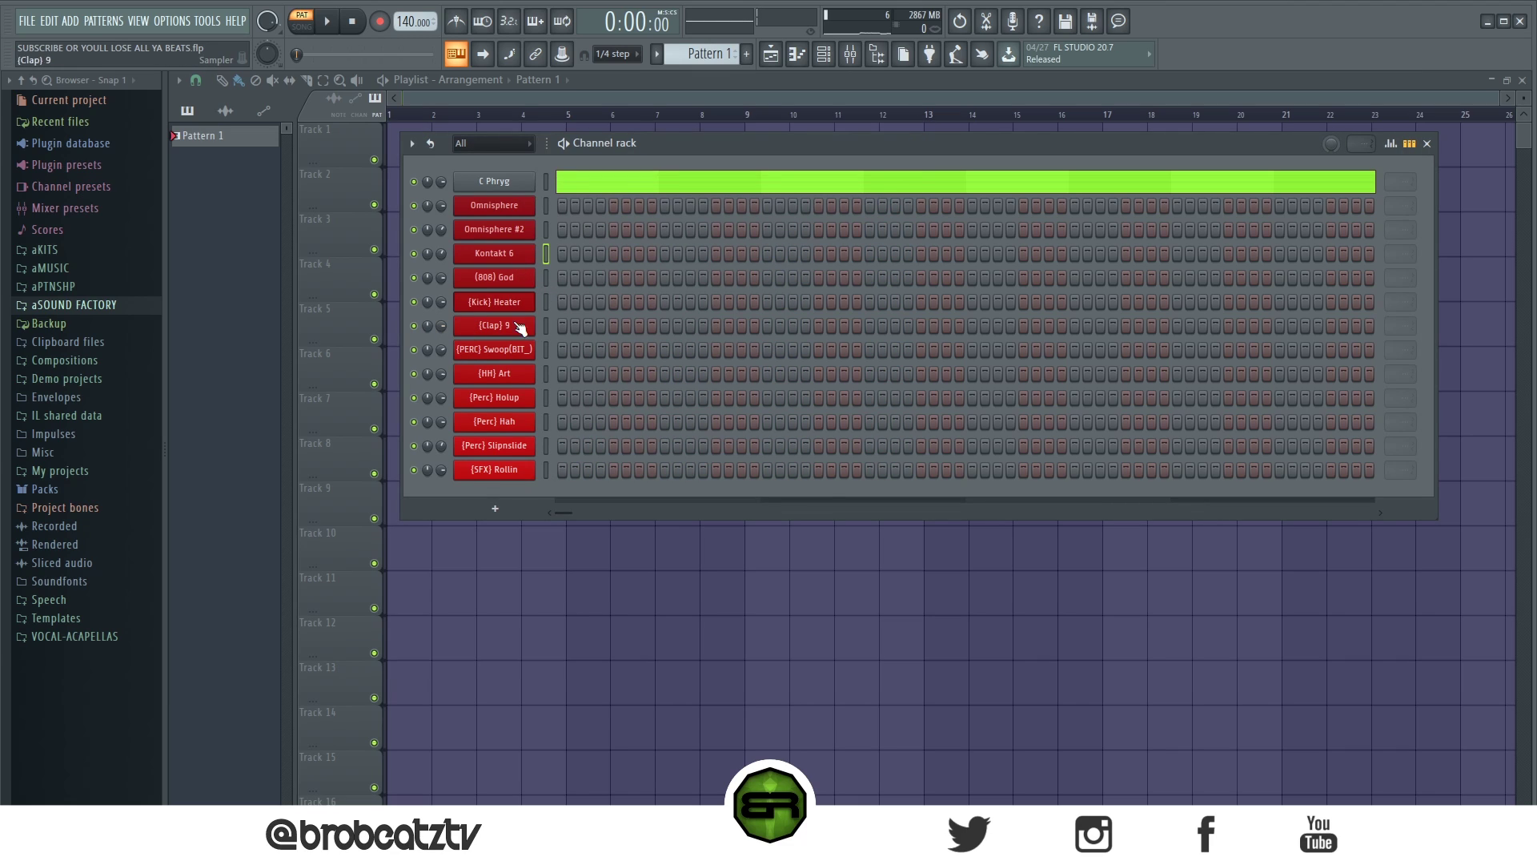
Step: Open the first Omnisphere channel's piano roll with the octave around C4 and the eight-bar range in view
right_click(512, 205)
click(585, 207)
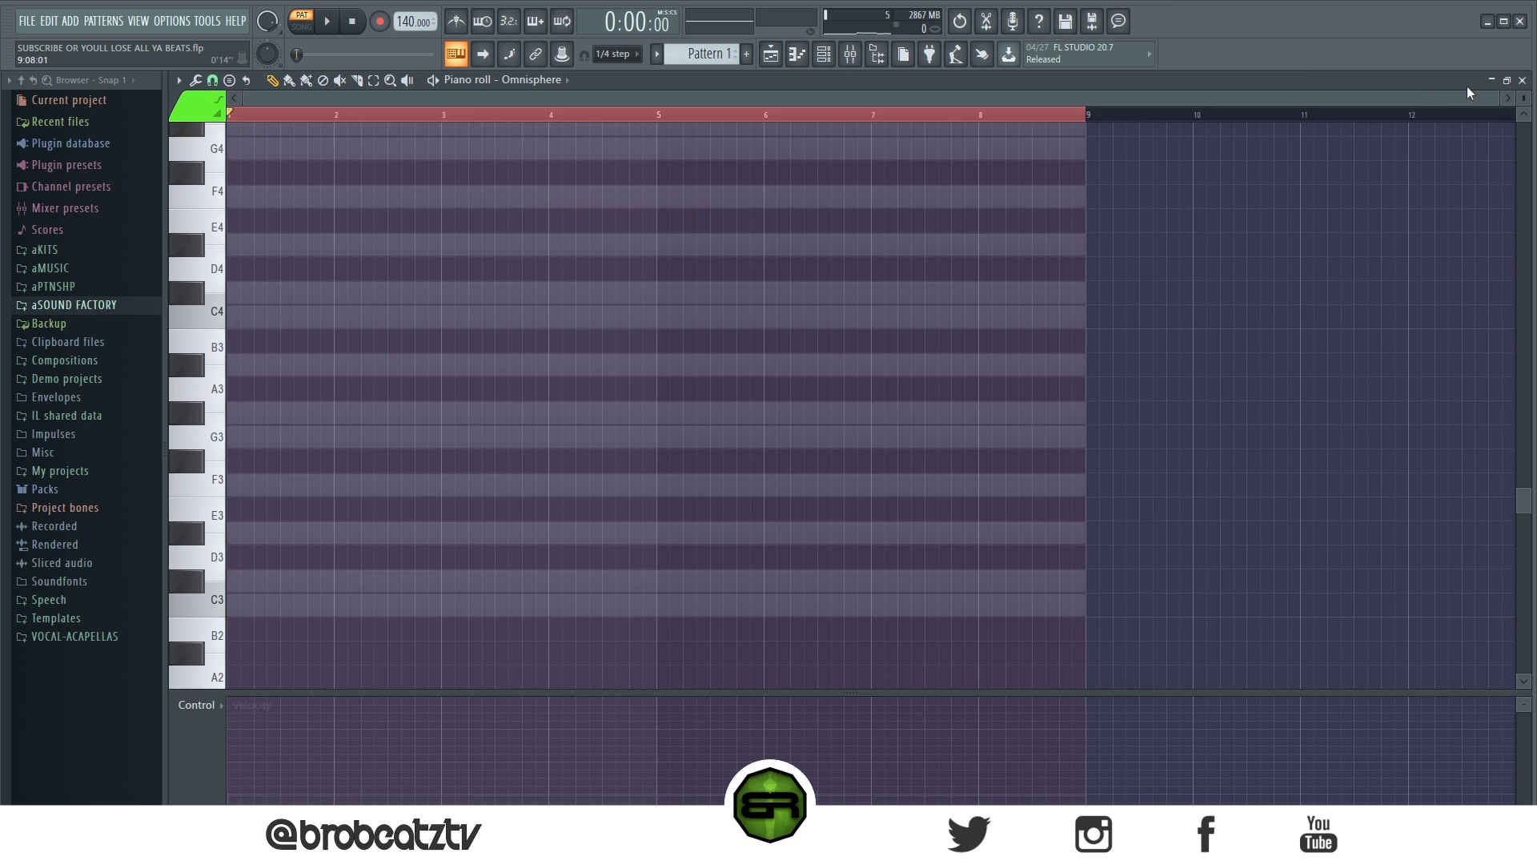
drag(1497, 100, 1038, 120)
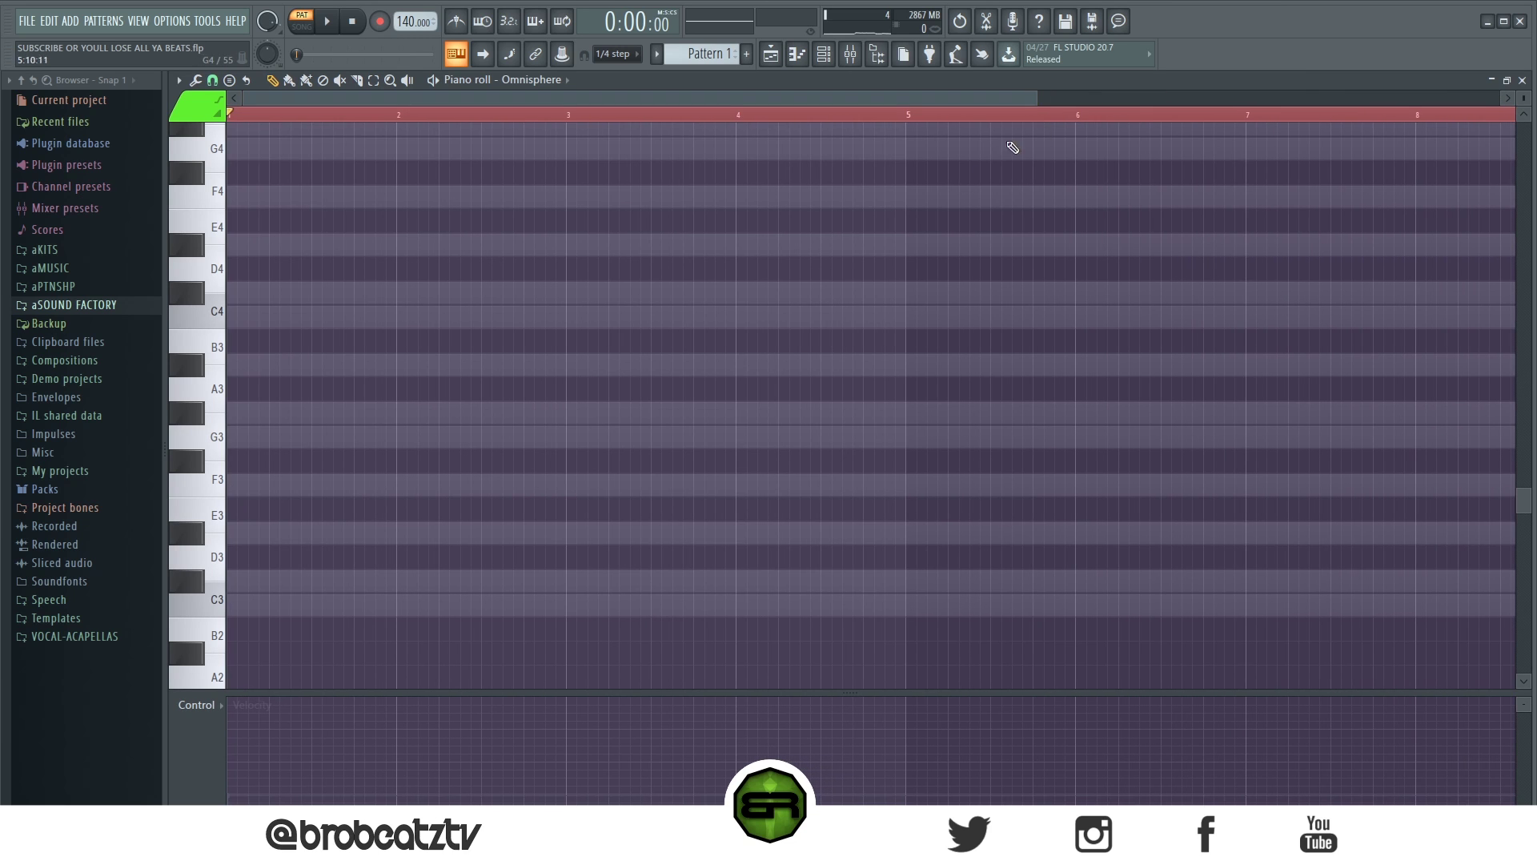
scroll(736, 425, up, 3)
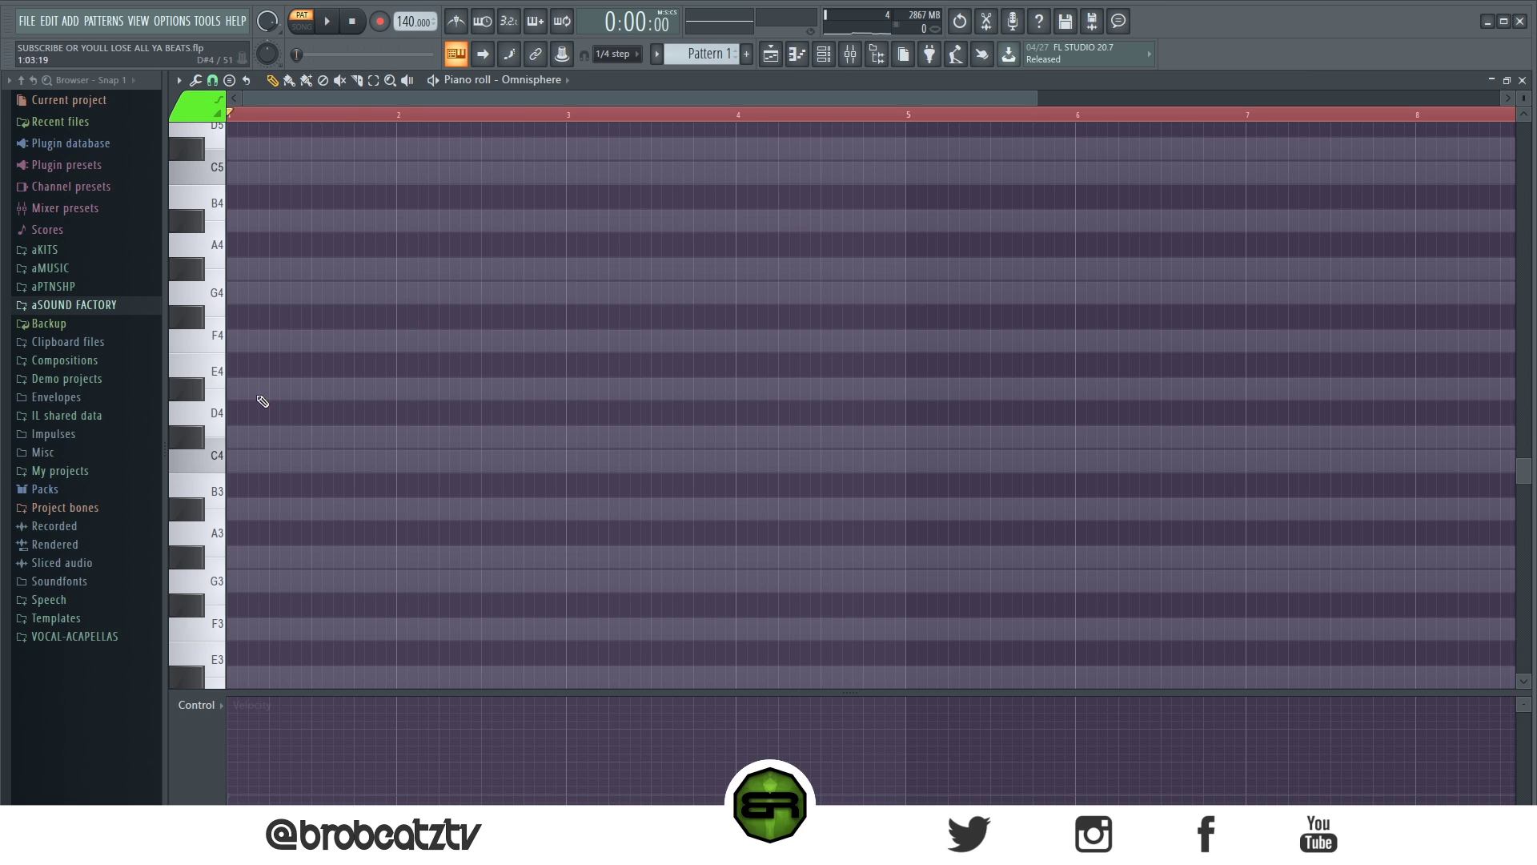
Step: Draw a one-bar D#4, F4, G4, F4 pattern and duplicate it to fill four bars
click(237, 388)
click(279, 340)
click(322, 293)
click(364, 341)
key(ctrl+a)
key(ctrl+b)
drag(452, 394, 403, 395)
key(ctrl+a)
key(ctrl+b)
drag(659, 390, 576, 390)
click(595, 481)
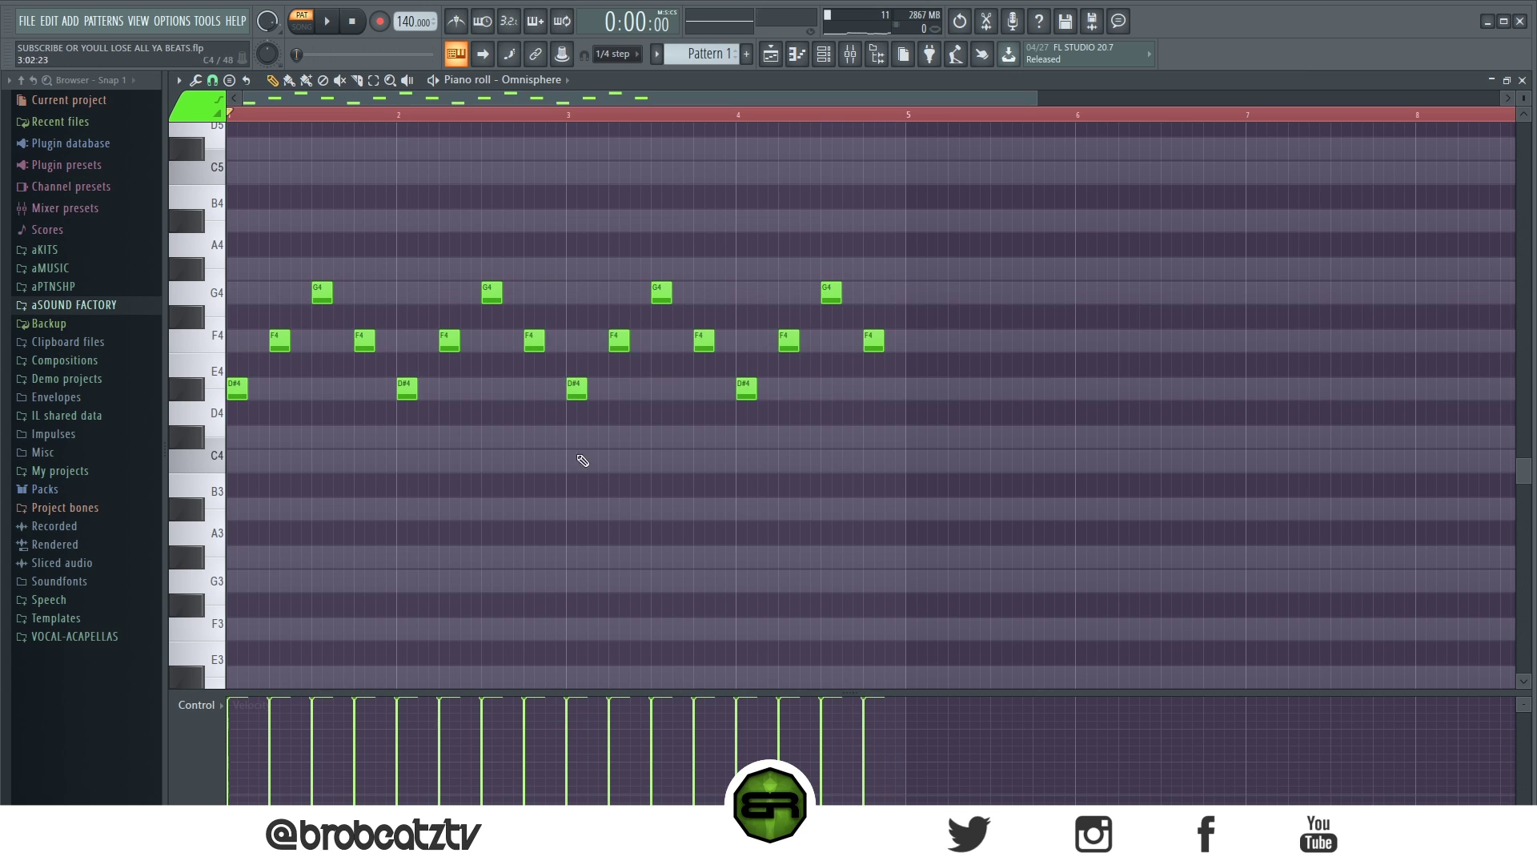
Step: Play back the four-bar D#4, F4, G4 pattern and stop playback
scroll(549, 104, up, 3)
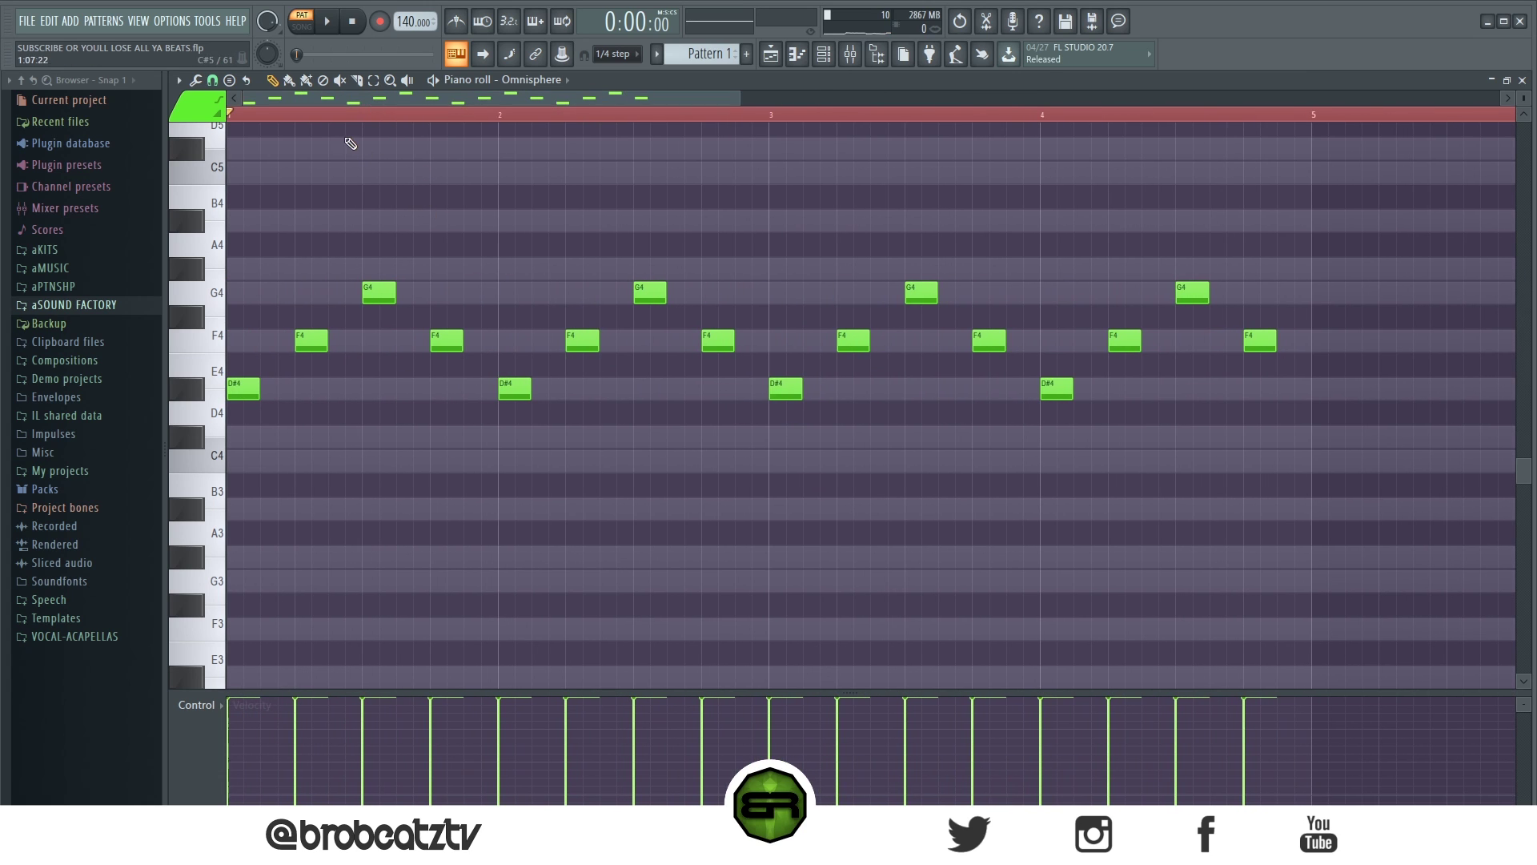
click(330, 24)
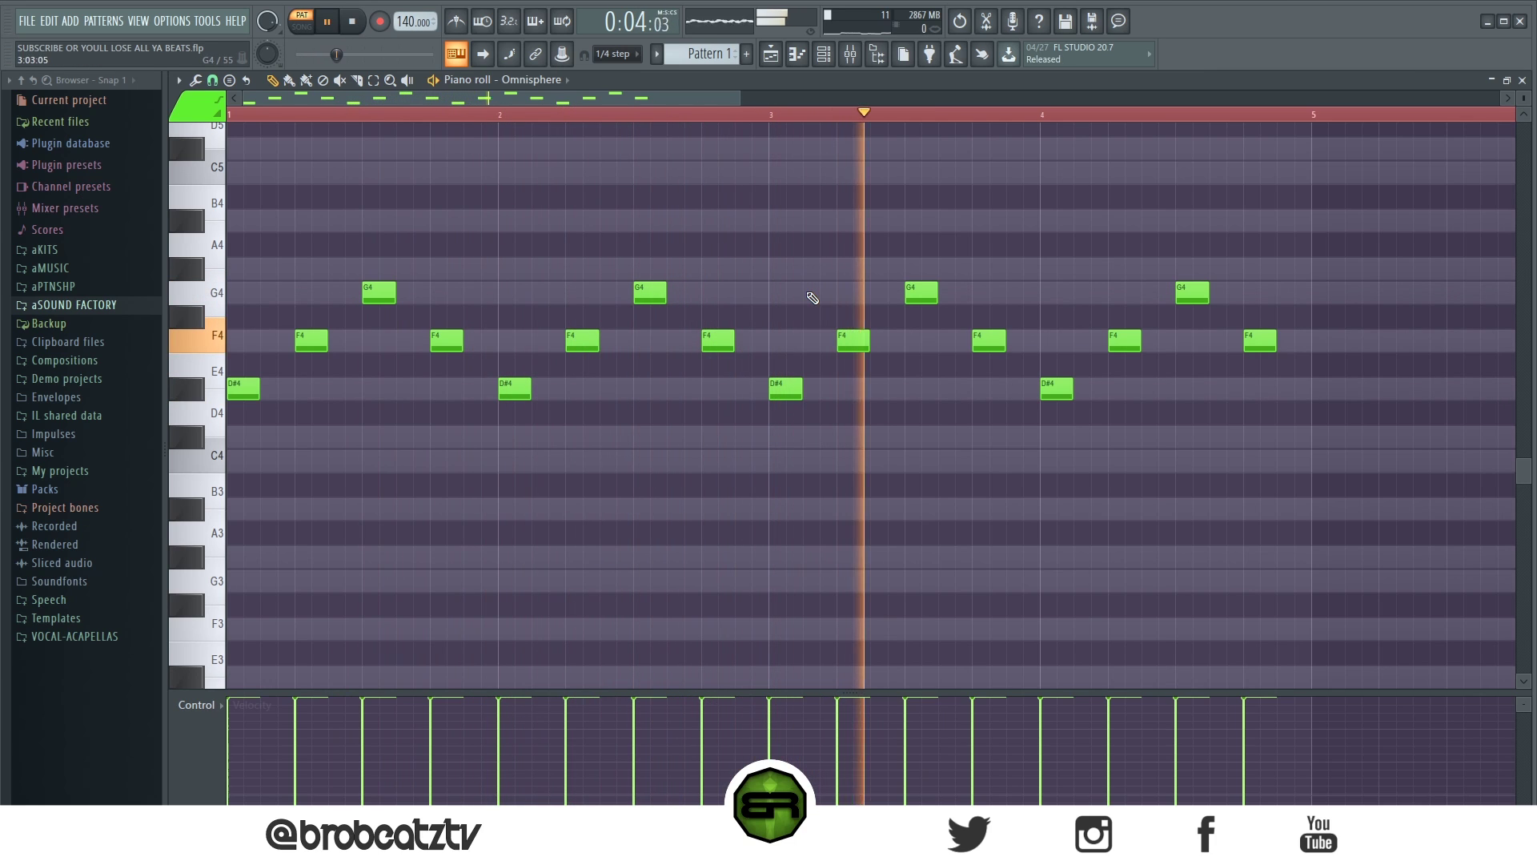
key(space)
Step: Mark the pattern's repeated bars, all of its notes, and the individual beats to examine its repetition
drag(1333, 234, 484, 469)
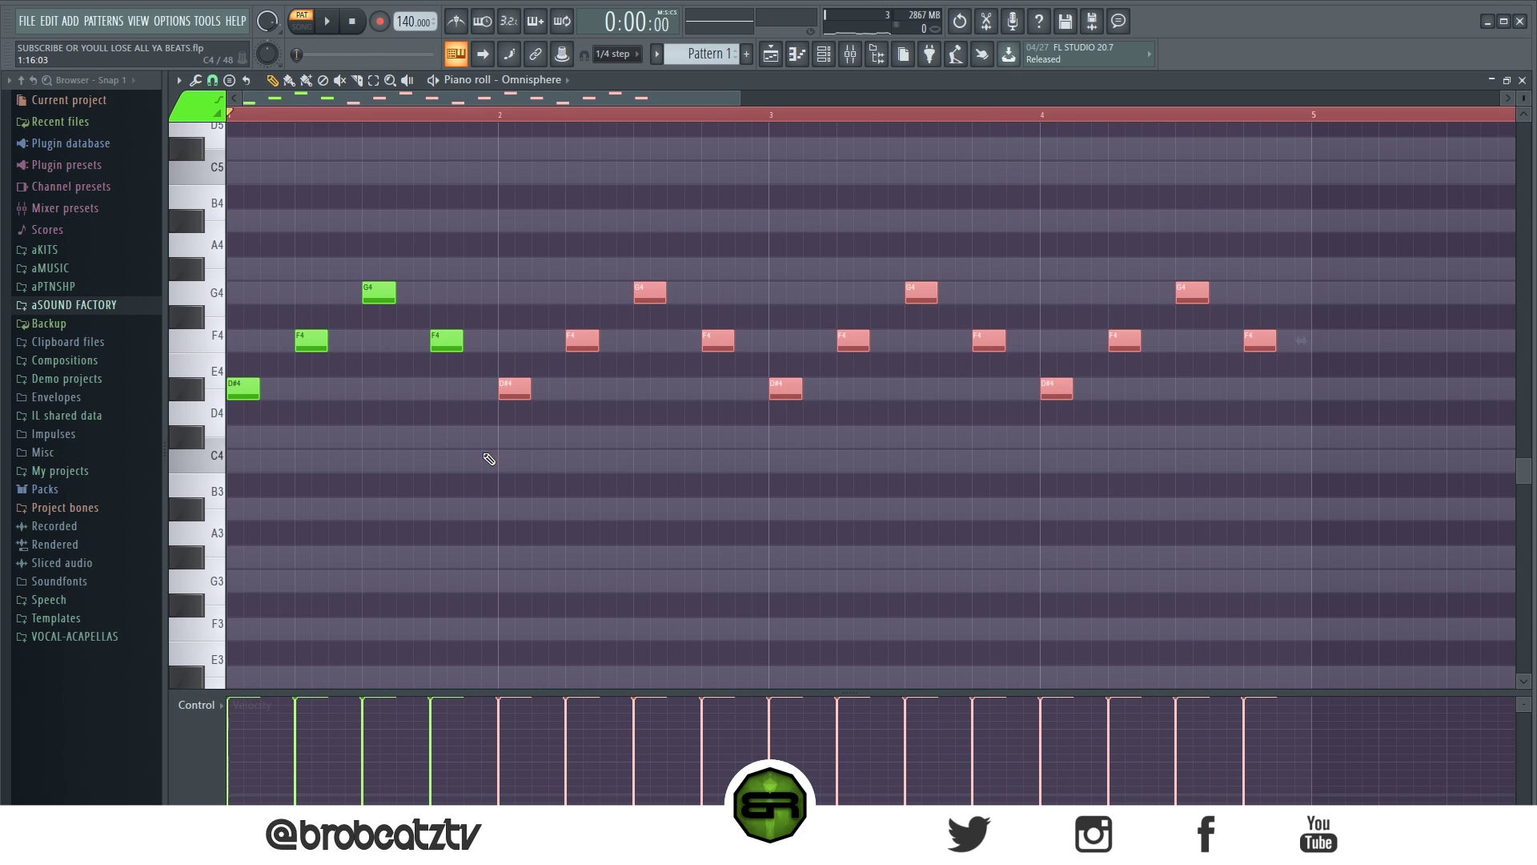
click(850, 478)
drag(1239, 234, 992, 394)
drag(1314, 211, 425, 467)
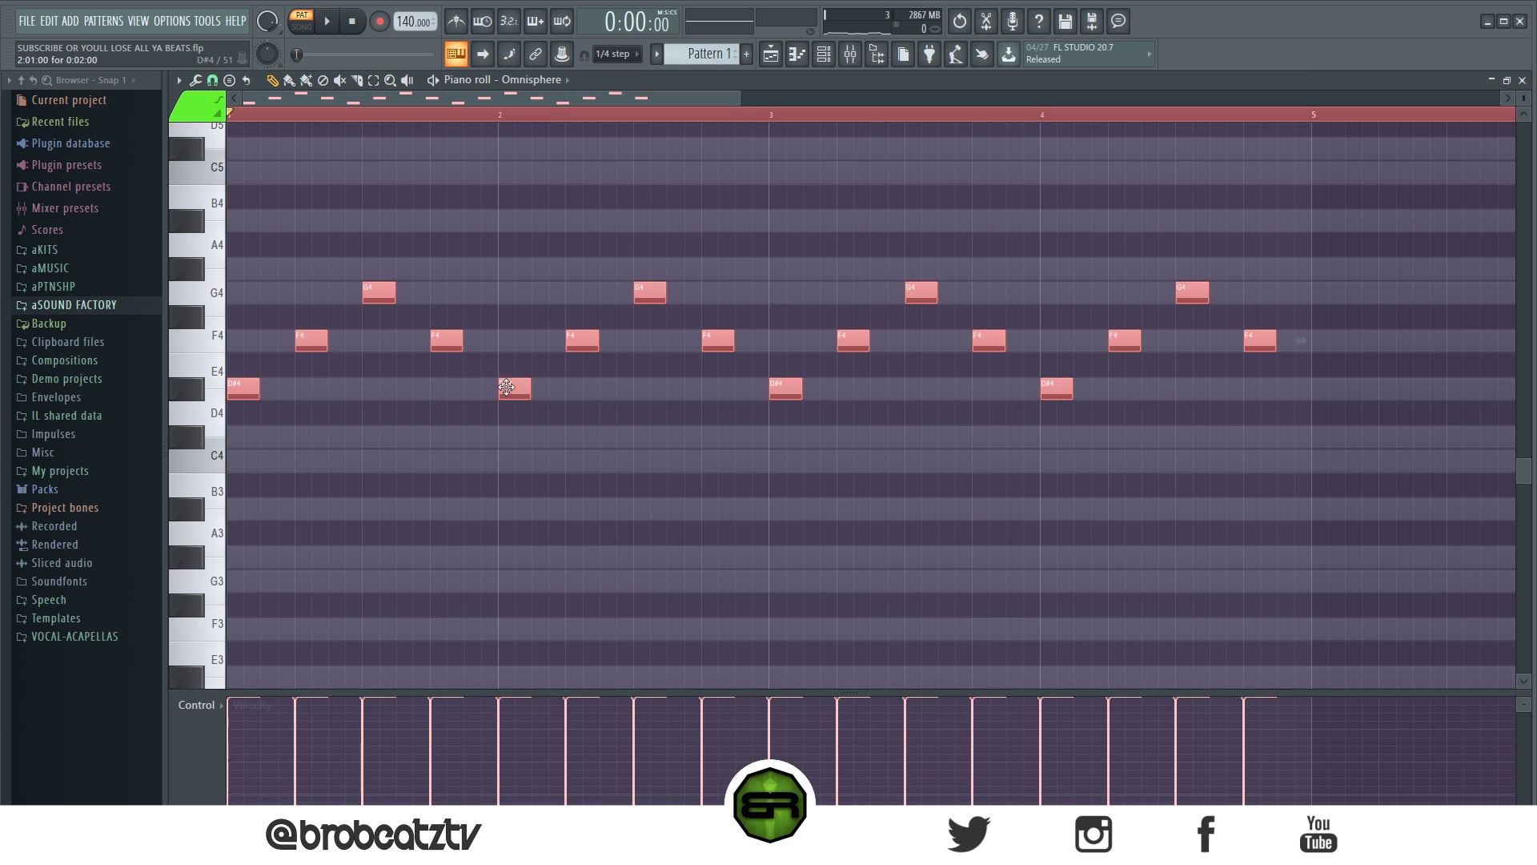
click(435, 418)
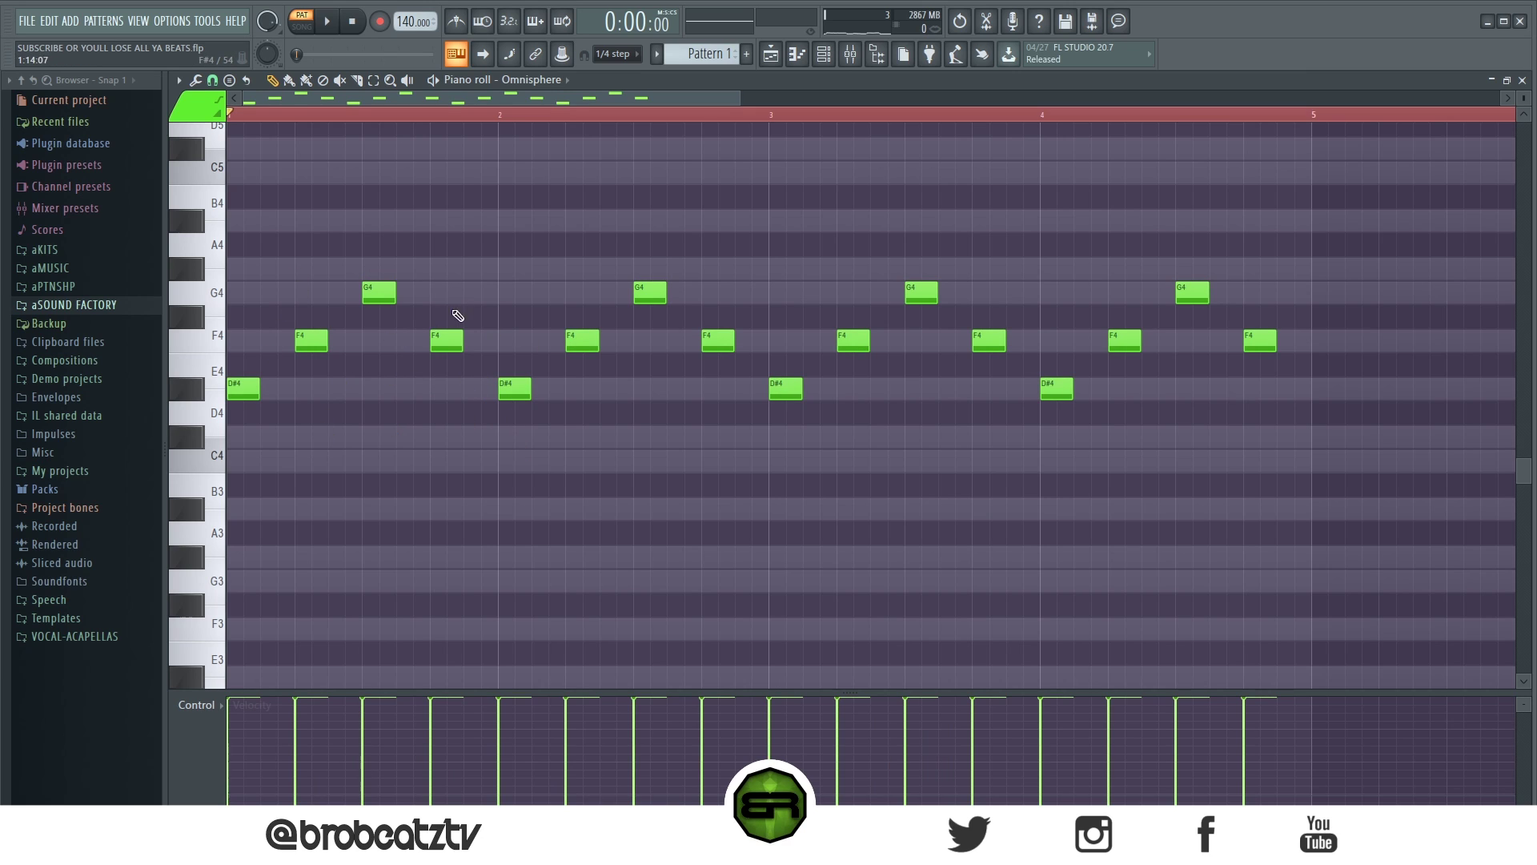
drag(444, 221, 487, 463)
drag(501, 341, 522, 393)
drag(566, 317, 598, 392)
drag(620, 269, 667, 375)
drag(698, 324, 773, 425)
Step: Delete all notes of the repeating D#4, F4, G4 pattern
drag(1316, 257, 283, 483)
key(Delete)
right_click(238, 390)
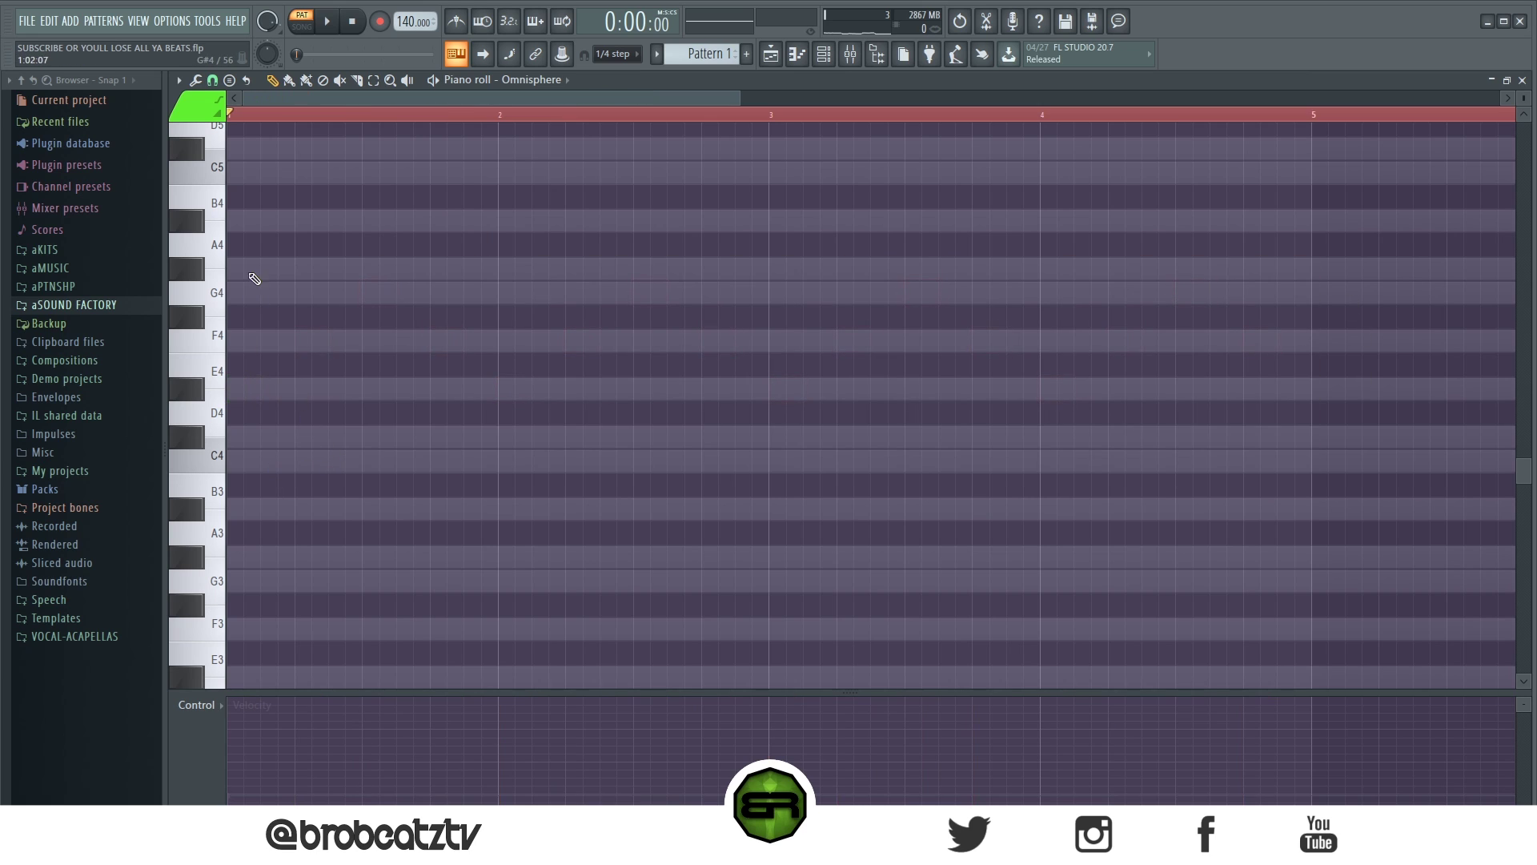
Step: Place the semitone pairs G#4/G4, C#4/C4 and G#3/G3 at the start of bar 1, and select then deselect them
click(245, 267)
click(243, 291)
mouse_move(242, 436)
mouse_down()
mouse_move(189, 434)
mouse_move(192, 458)
mouse_up()
click(240, 460)
click(240, 556)
click(240, 580)
key(ctrl+a)
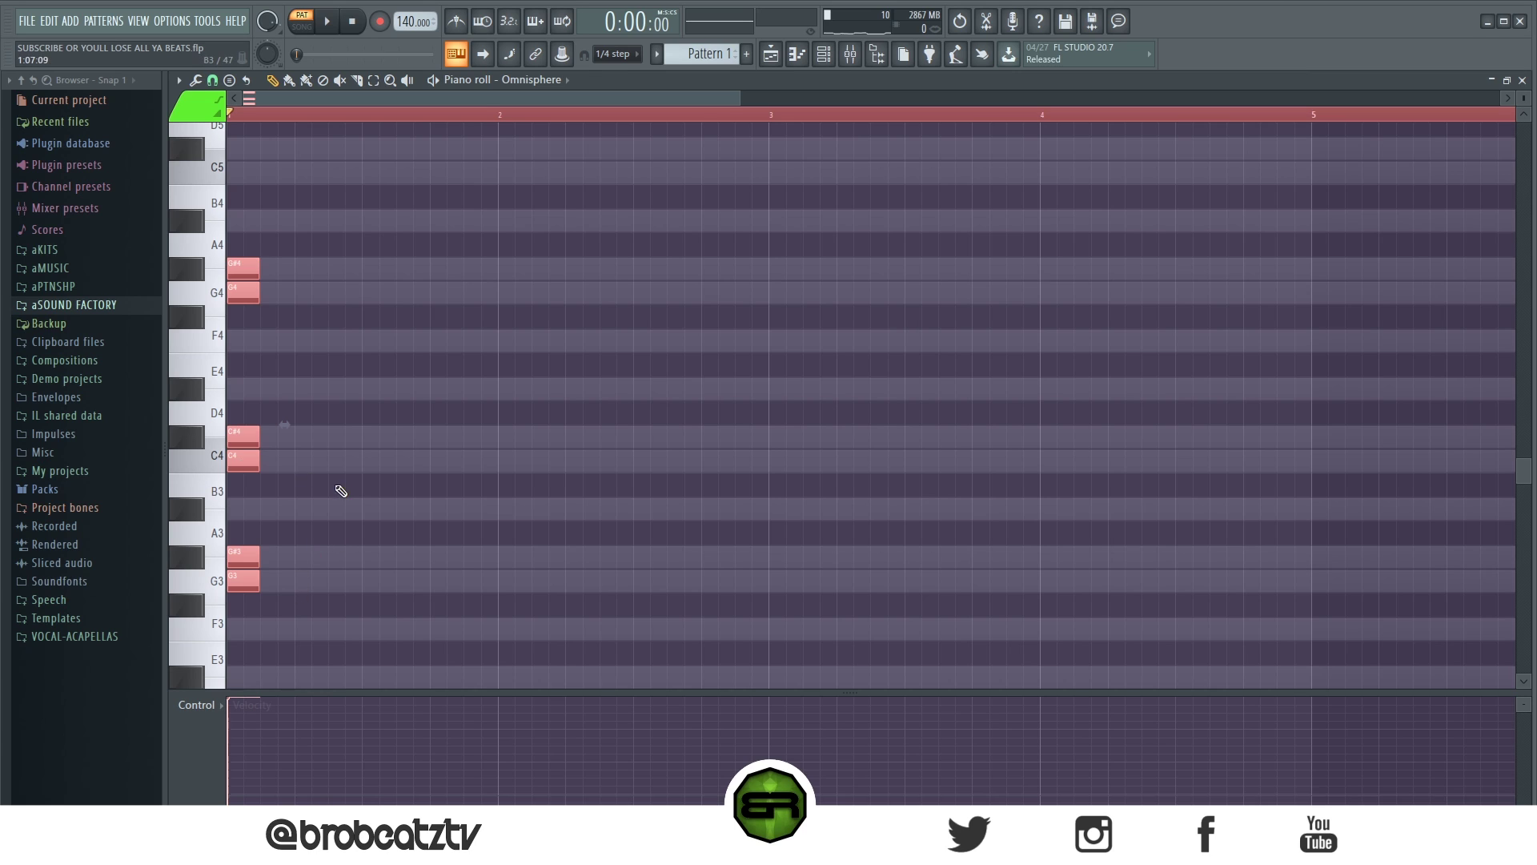
key(ctrl+d)
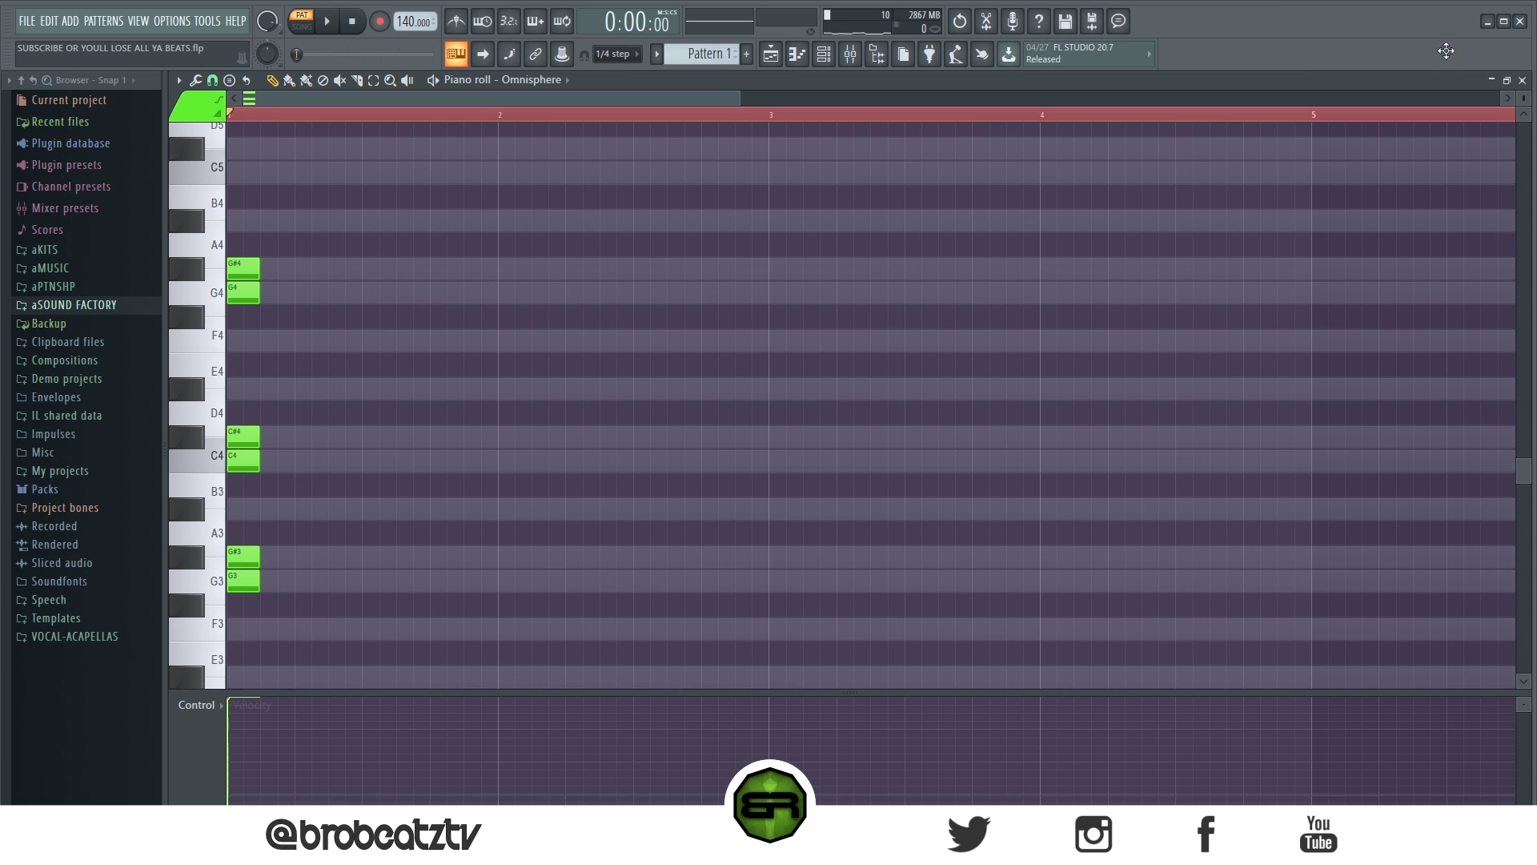
Step: Remove the six semitone-pair notes at the start of bar 1
drag(1523, 98, 1524, 94)
scroll(377, 286, down, 1)
right_click(246, 207)
right_click(243, 181)
right_click(244, 488)
right_click(244, 514)
right_click(243, 360)
right_click(243, 386)
scroll(264, 433, up, 7)
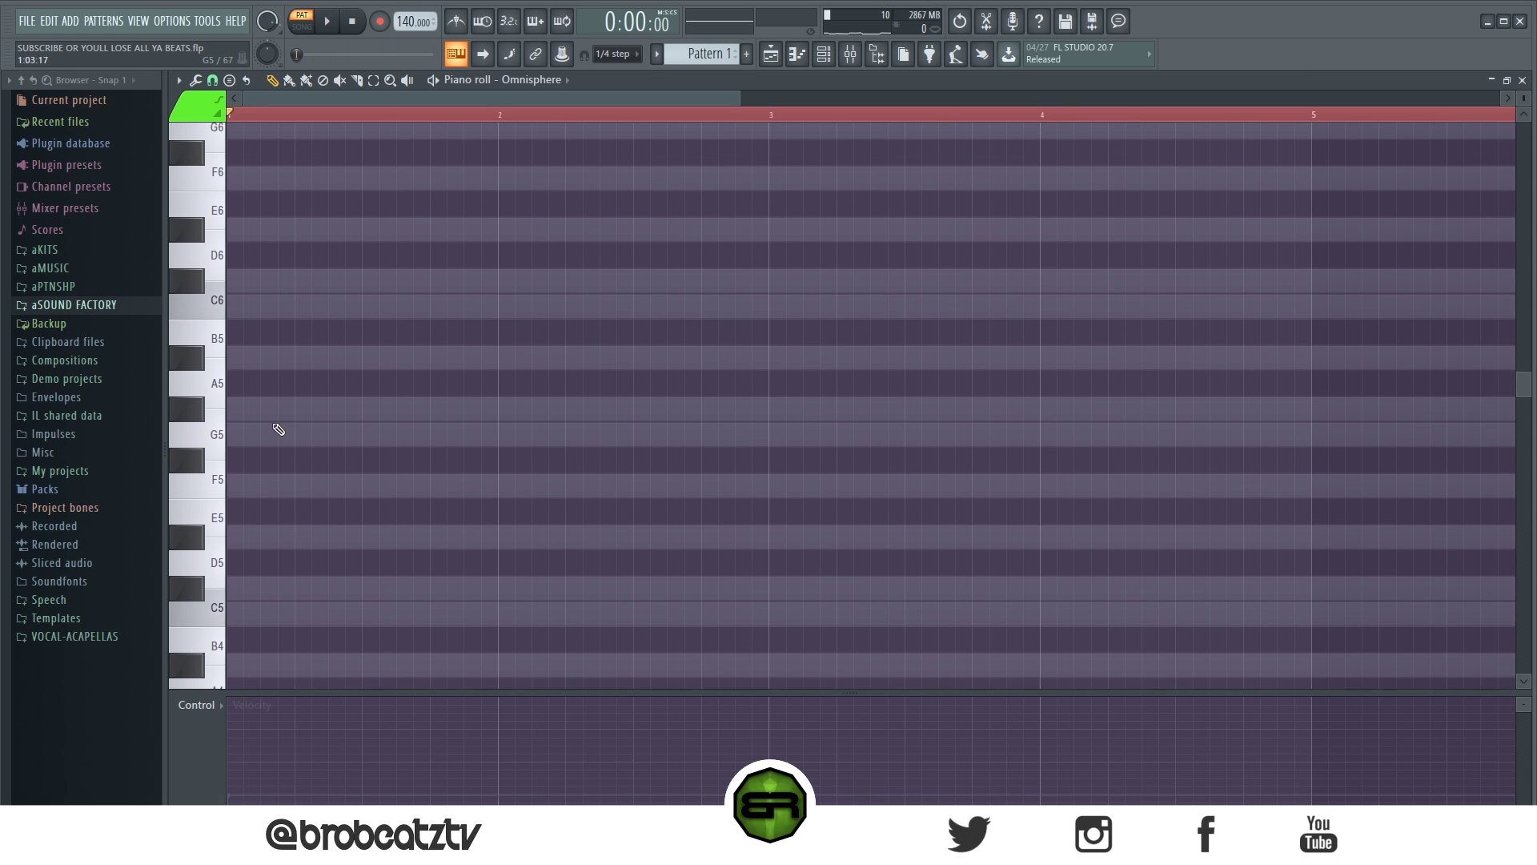
Step: Draw the notes C6, C#6 and C6 on the first three beats of bar 1 and select them
click(240, 310)
click(308, 284)
click(366, 309)
drag(501, 257, 228, 372)
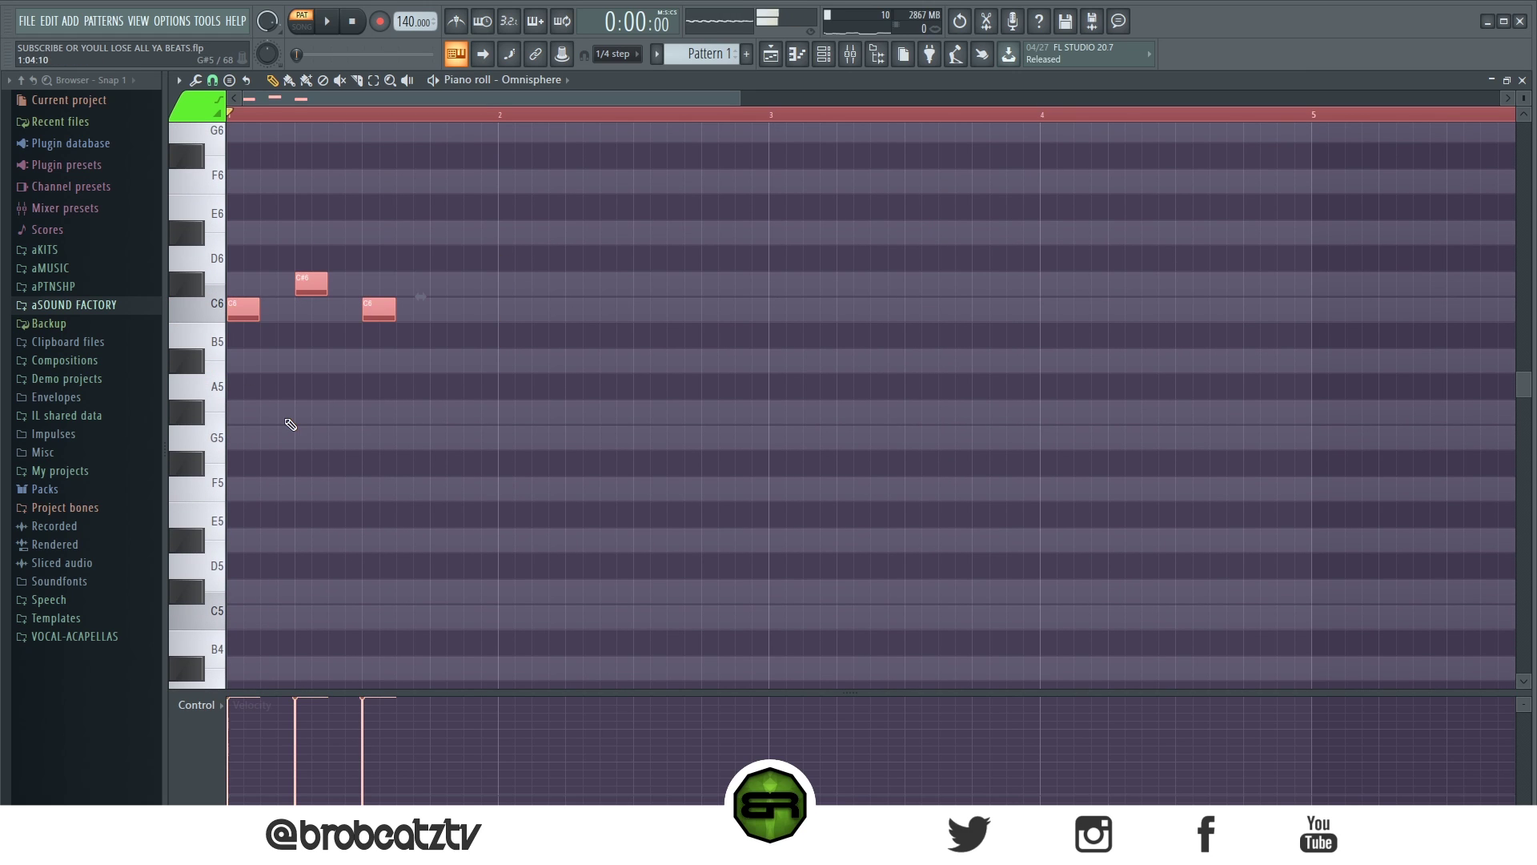
Step: Try adding A#5 and G#5 after the three-note motif, and delete both notes
click(440, 353)
click(441, 361)
click(504, 412)
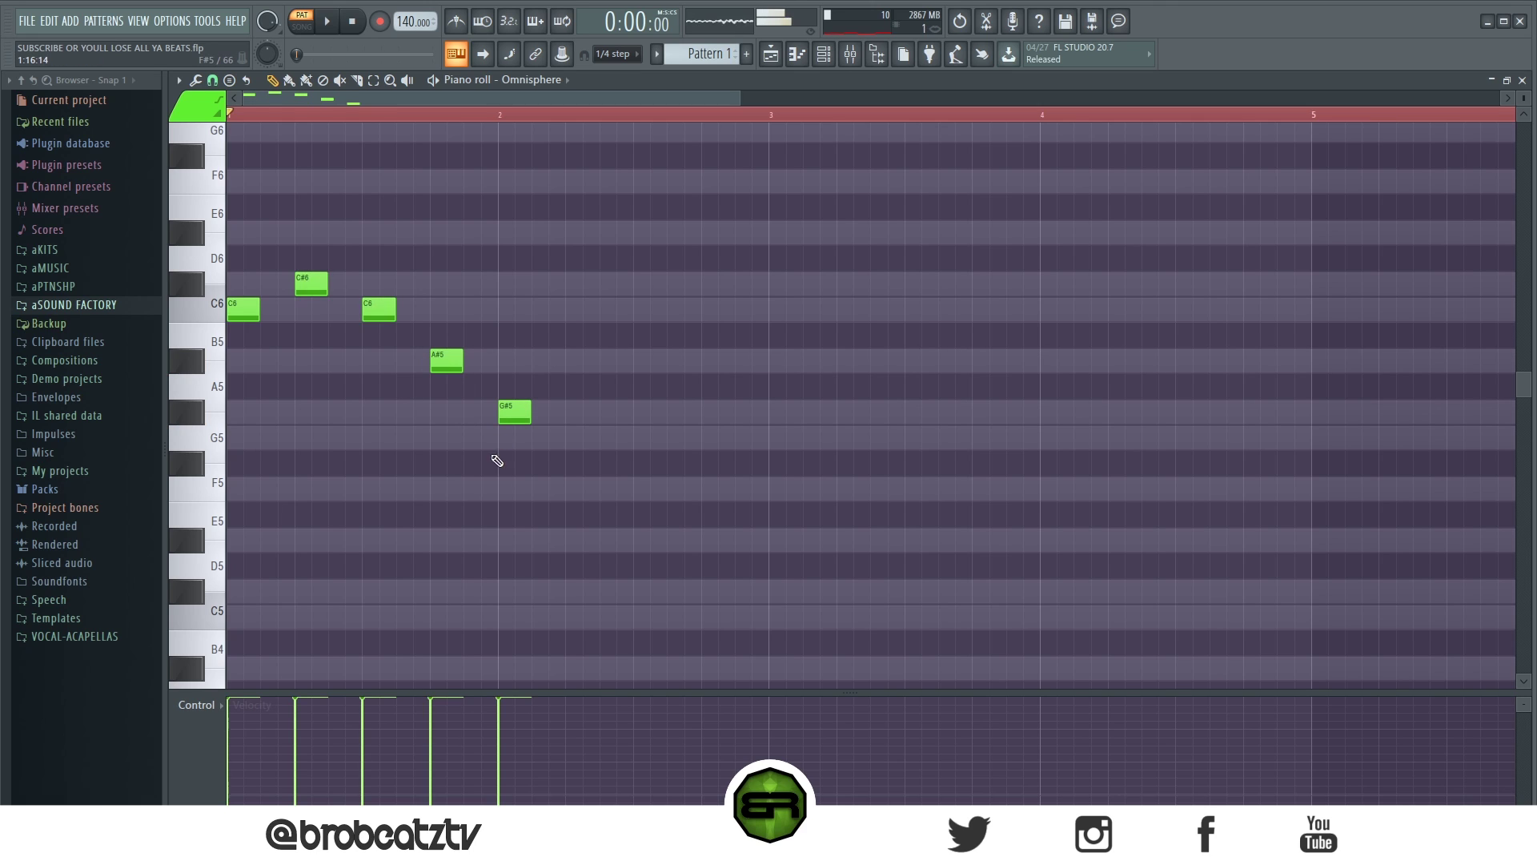
right_click(502, 416)
right_click(446, 361)
scroll(416, 396, up, 2)
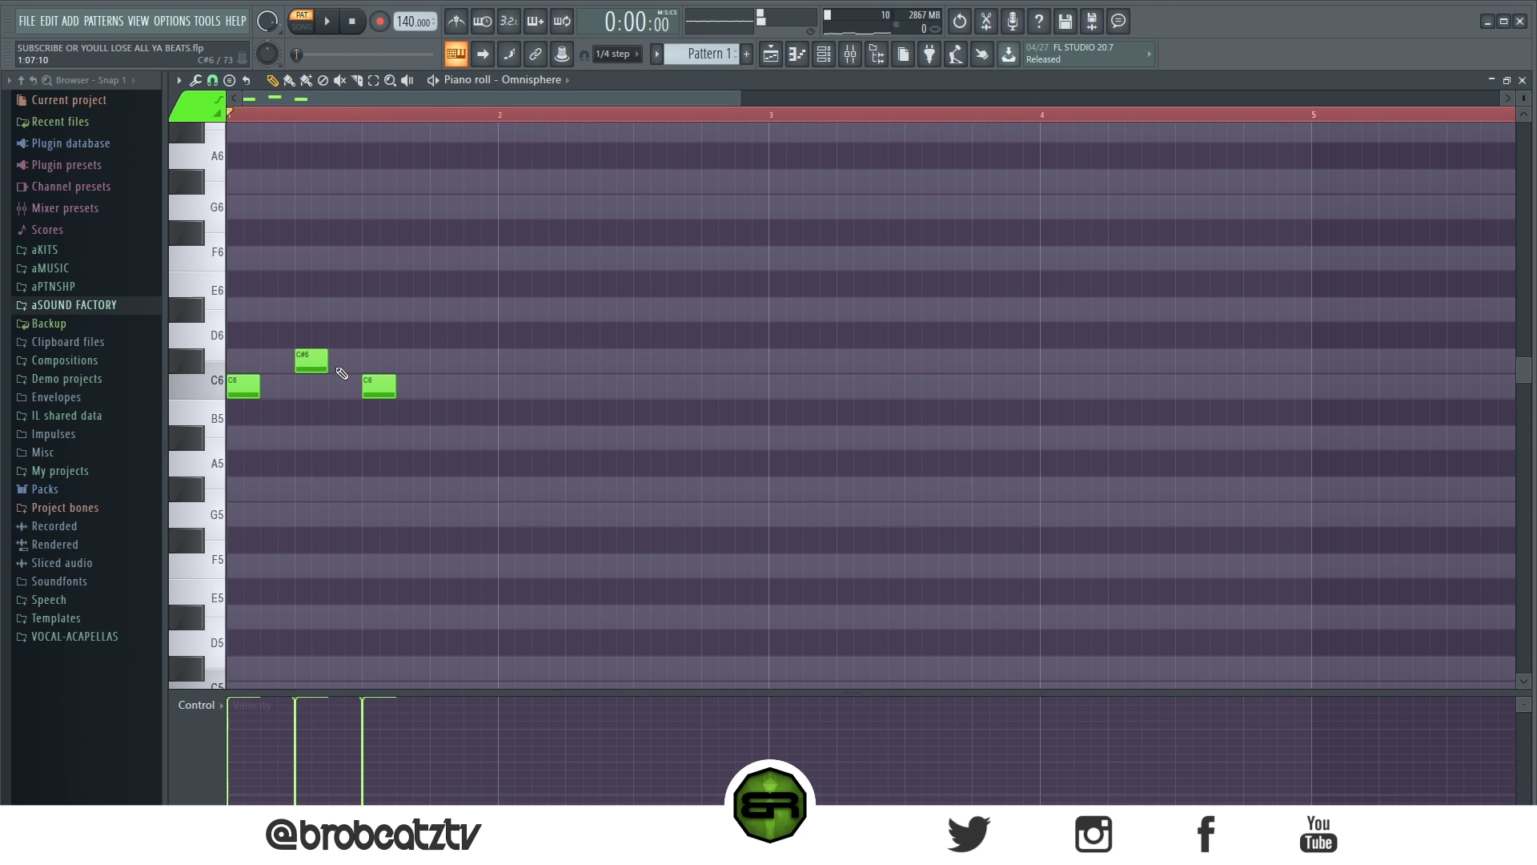
Step: Add a C6 note on the third beat of bar 2 and play the phrase
click(647, 386)
key(space)
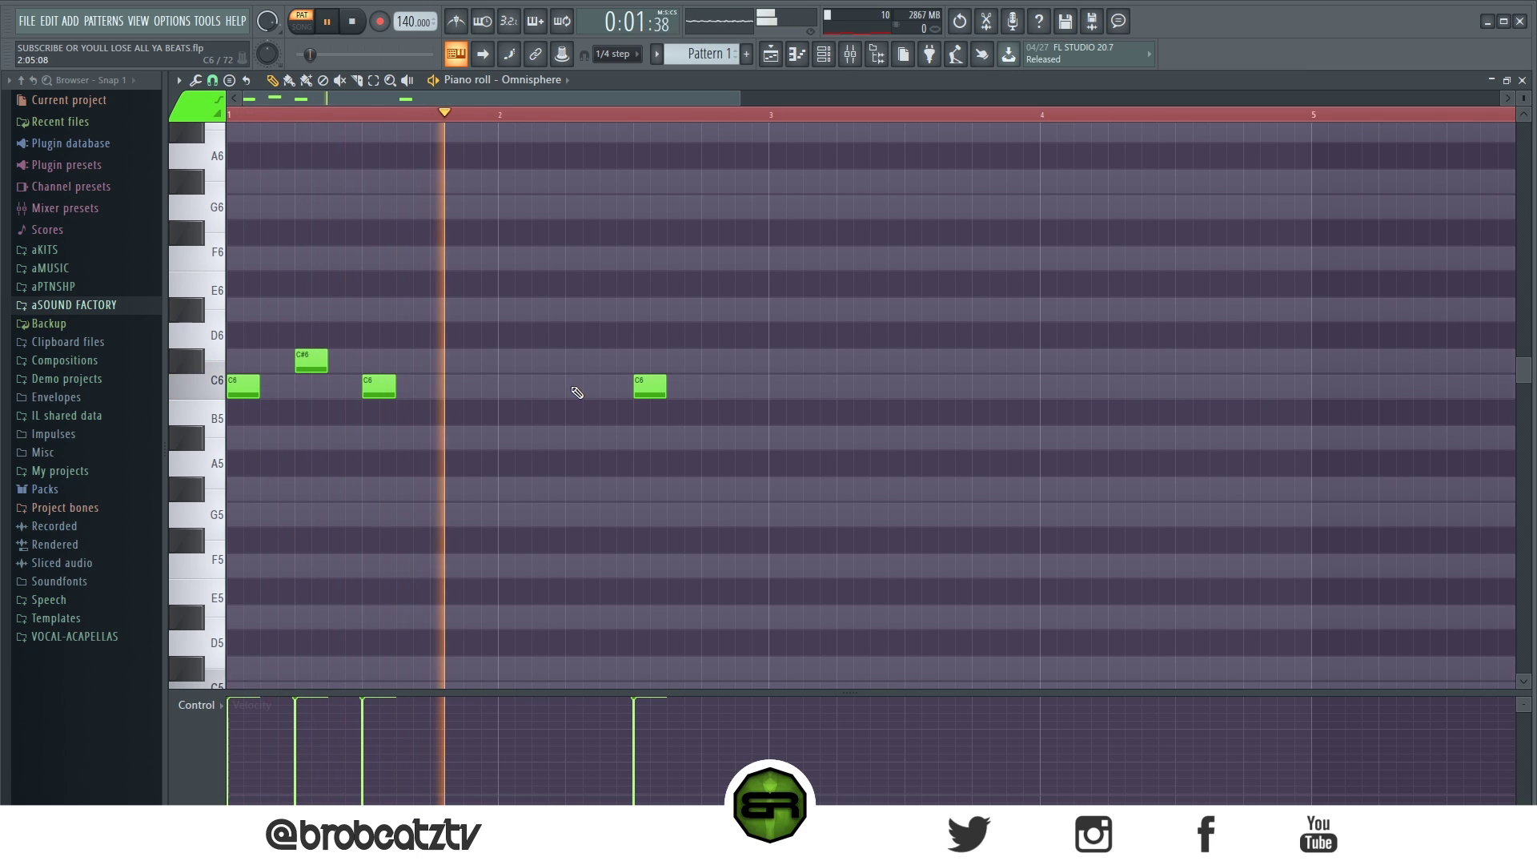
key(space)
Step: Copy the four-note phrase so that it repeats from the start of bar 3, and play it back
key(ctrl+a)
shift+drag(244, 390, 791, 390)
click(508, 398)
scroll(456, 384, up, 3)
ctrl+drag(1313, 349, 231, 528)
ctrl+click(474, 502)
key(space)
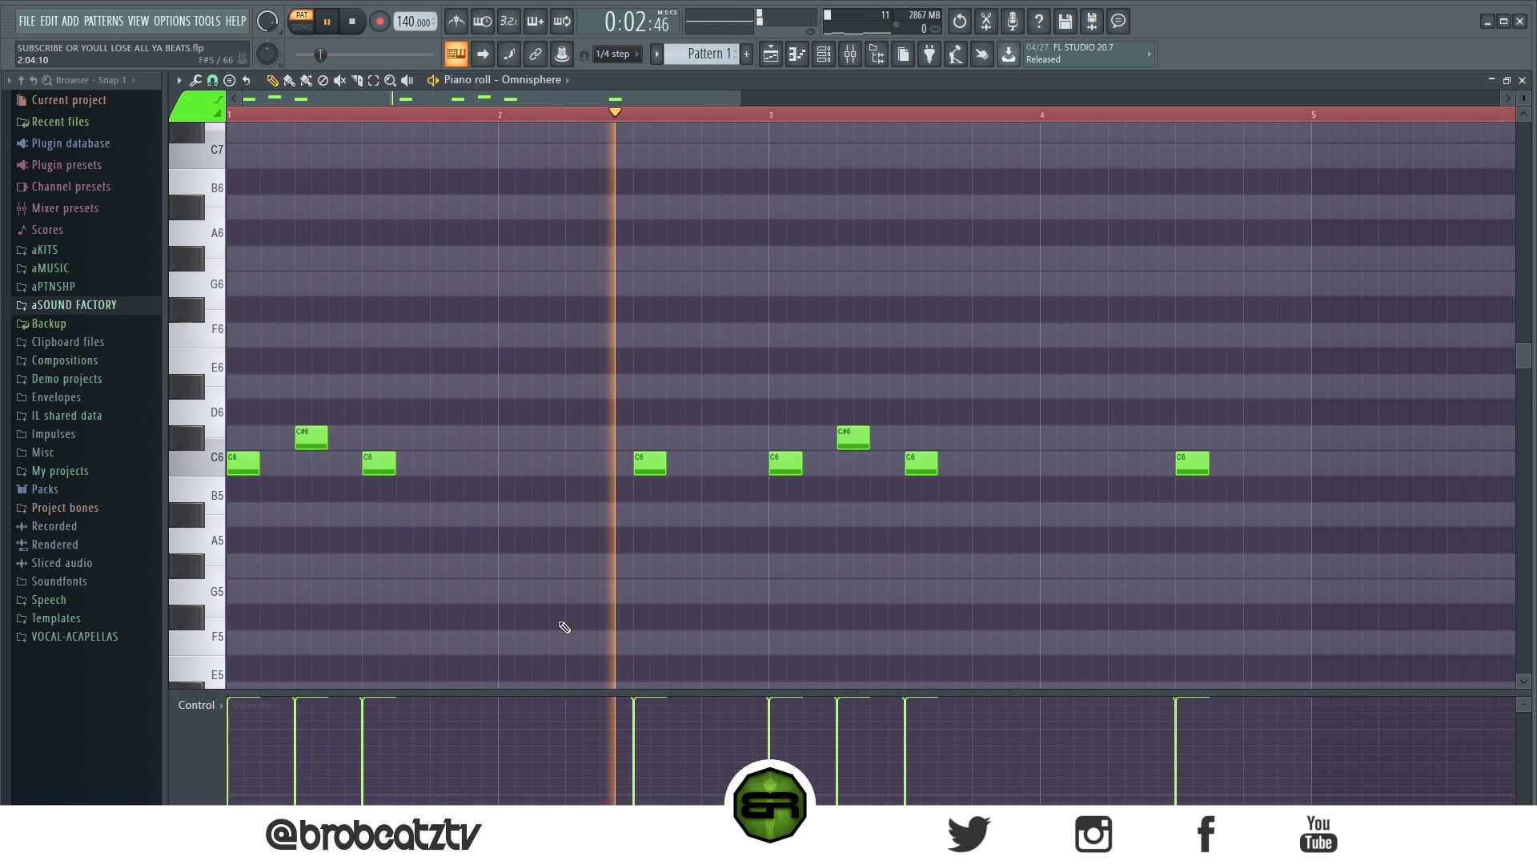
key(space)
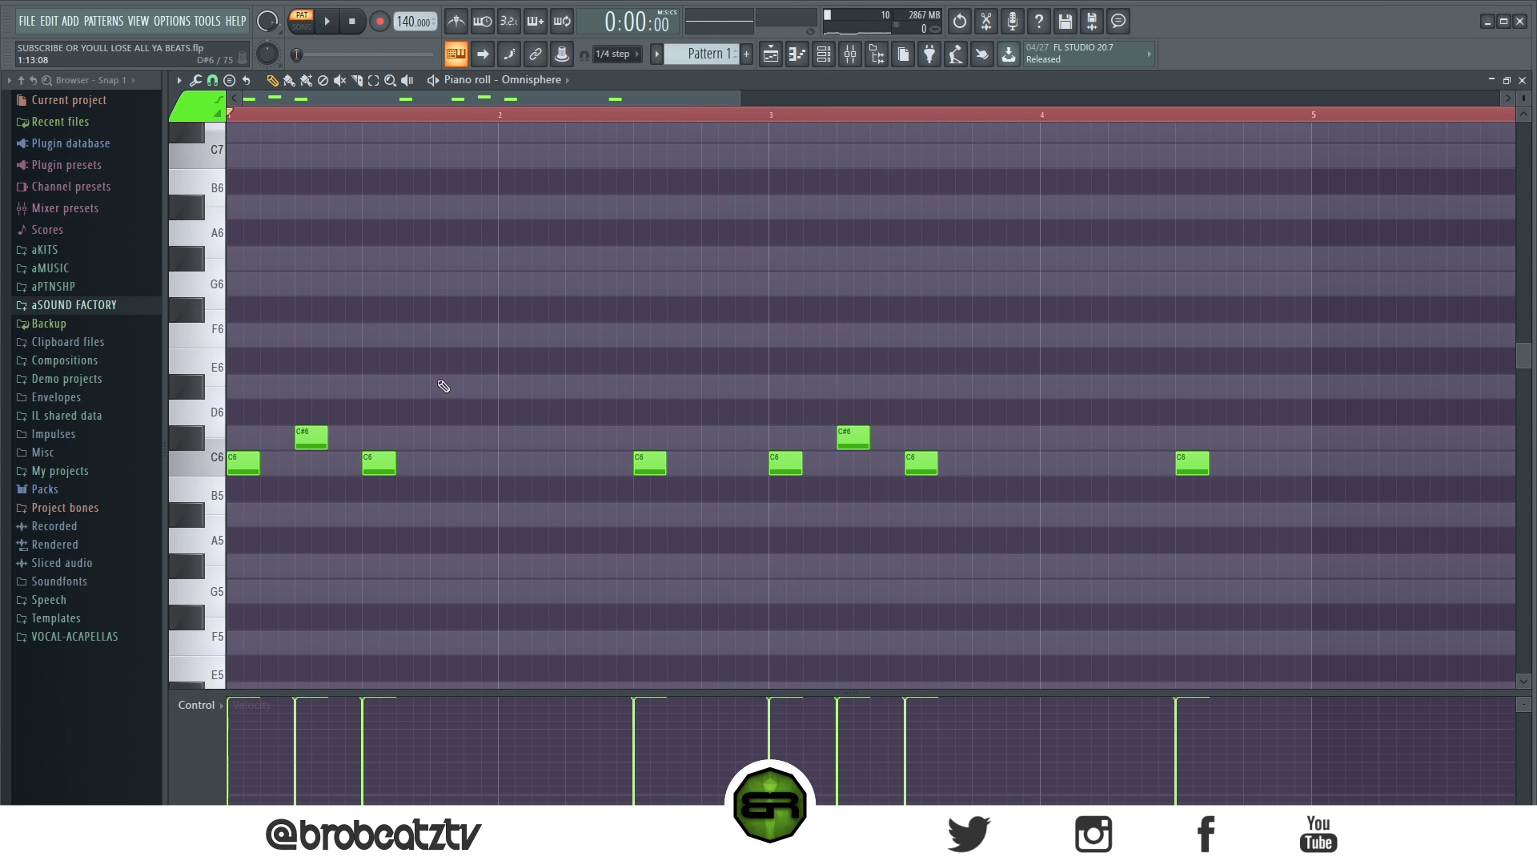
Step: Try the notes A#4, C5 and C#5 on the first three beats of bar 1, and delete them
drag(413, 361, 578, 485)
scroll(272, 337, down, 5)
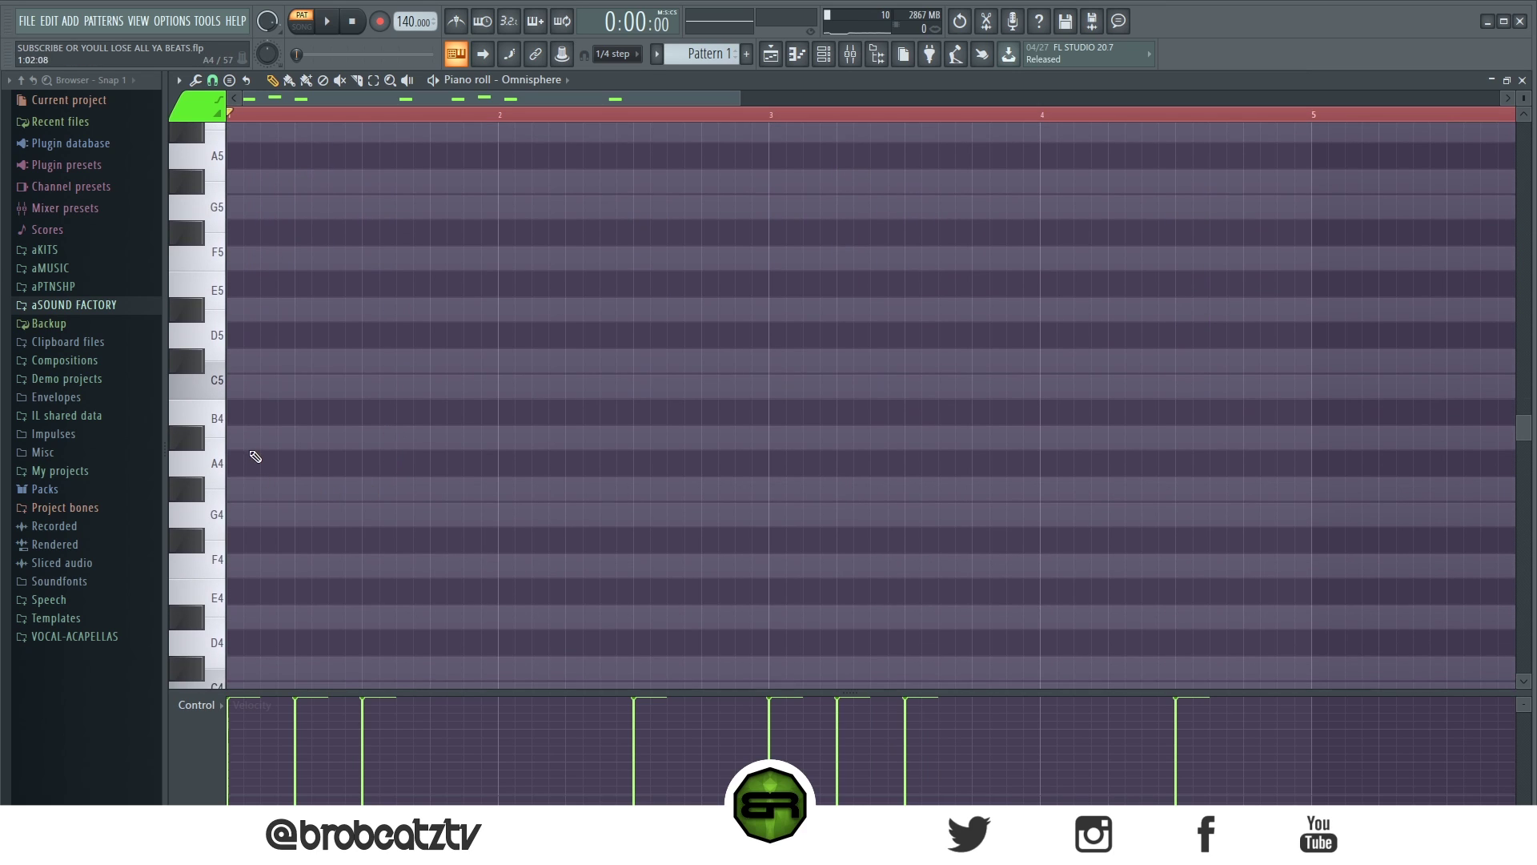
click(251, 439)
click(299, 387)
click(367, 361)
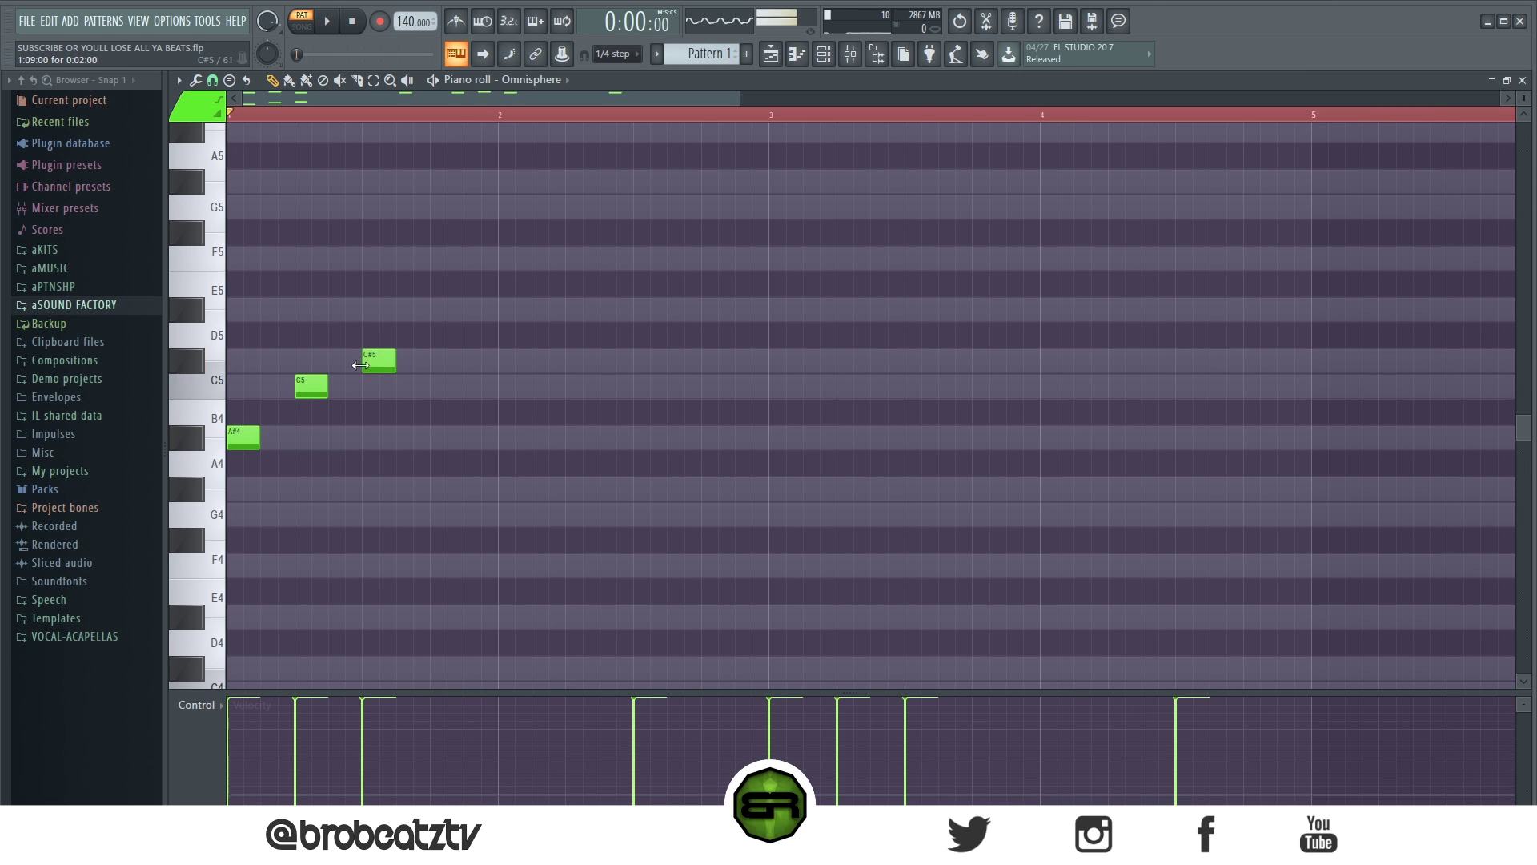
right_click(385, 364)
right_click(314, 387)
right_click(255, 442)
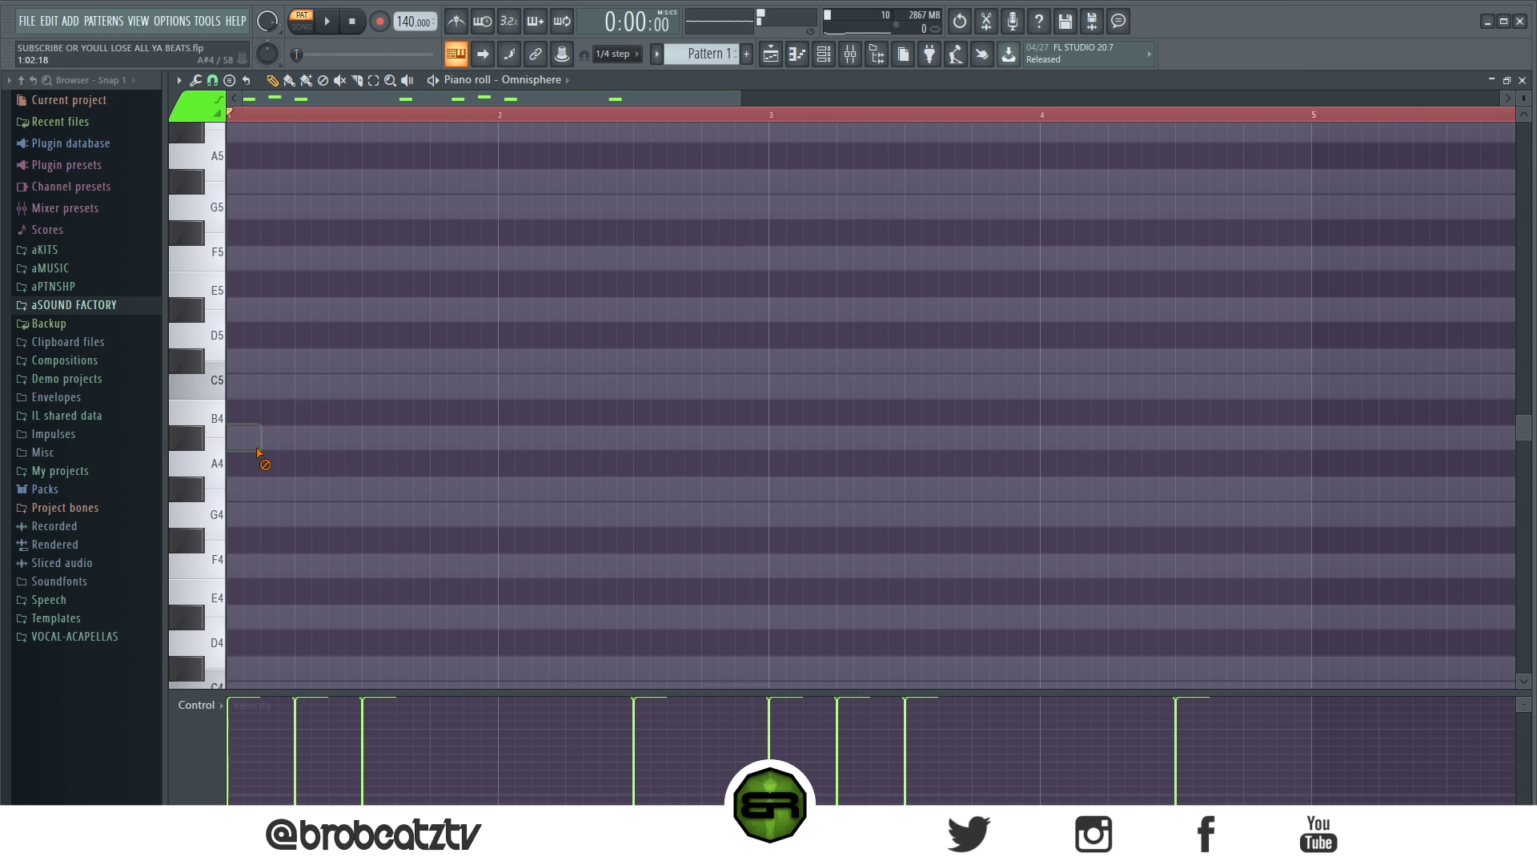
scroll(297, 464, up, 5)
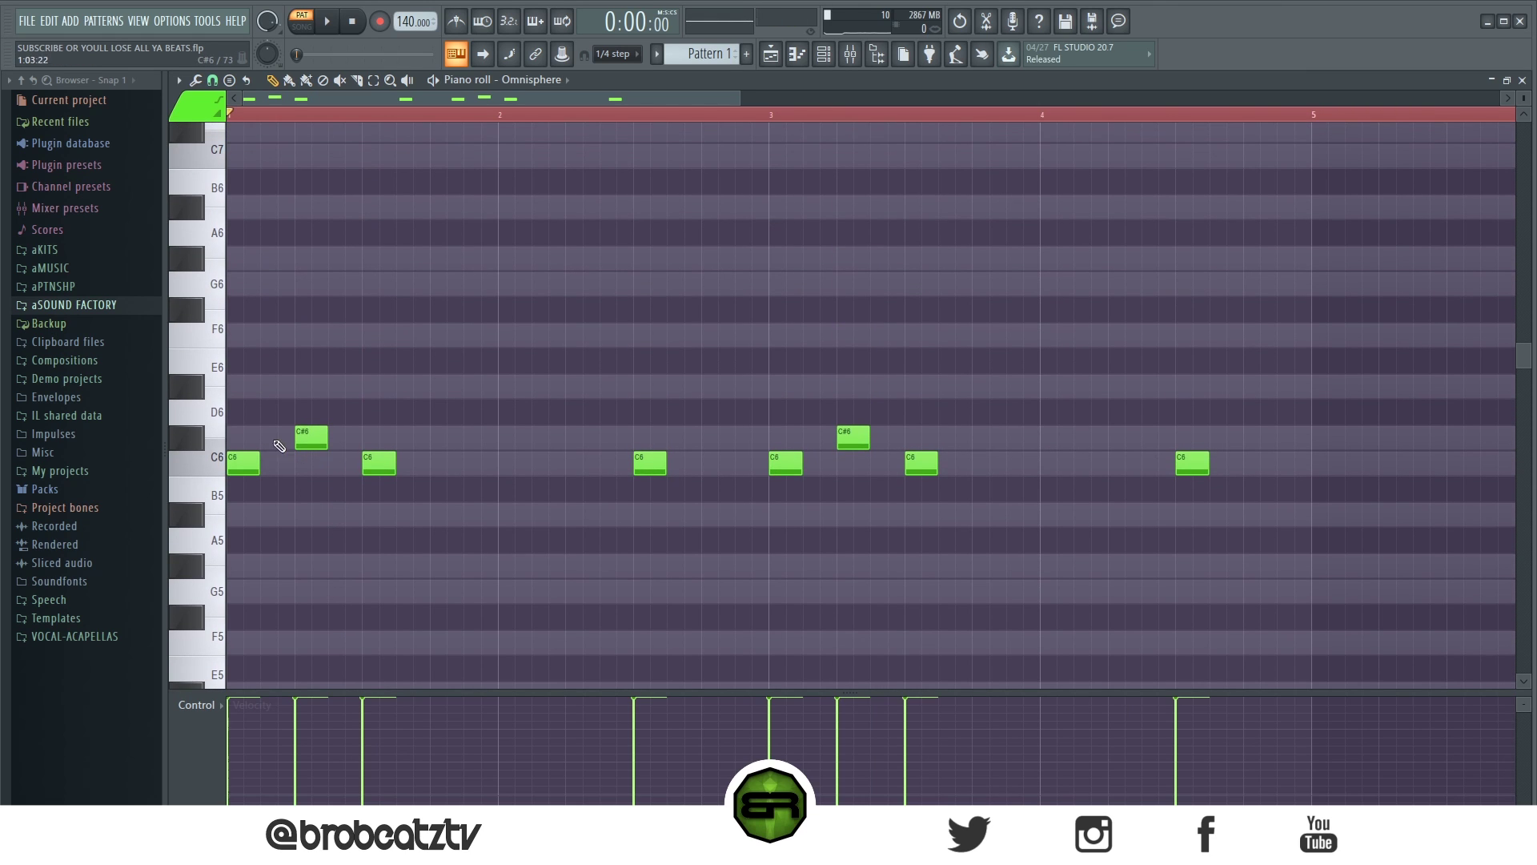
Step: Copy the whole phrase two beats later and transpose the copy up seven semitones to G6 and G#6
drag(229, 427, 1285, 476)
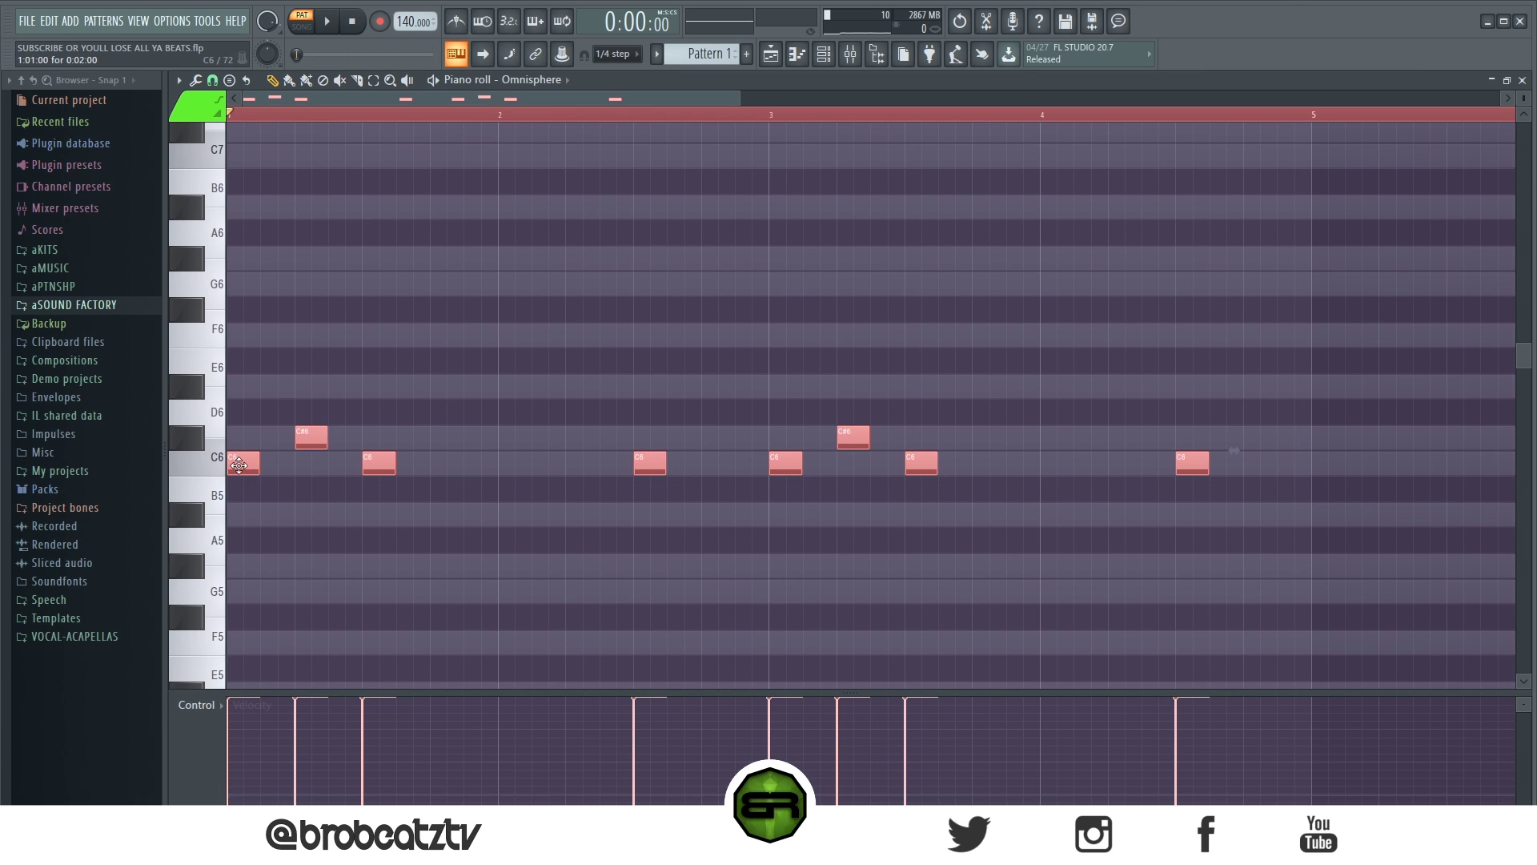
mouse_move(238, 465)
mouse_down()
mouse_move(401, 478)
mouse_move(246, 476)
mouse_up()
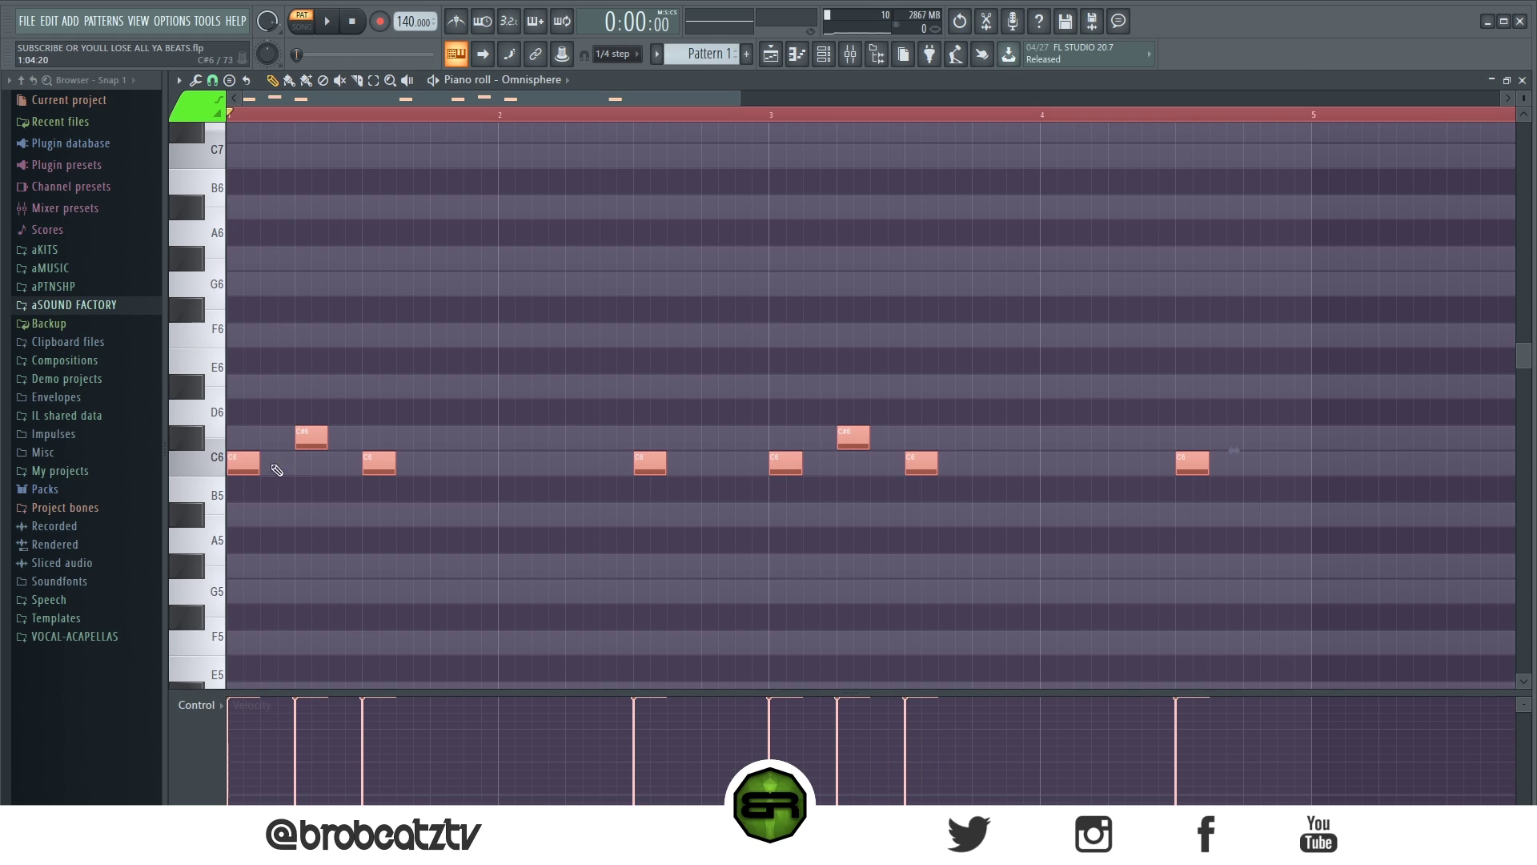
drag(241, 465, 425, 464)
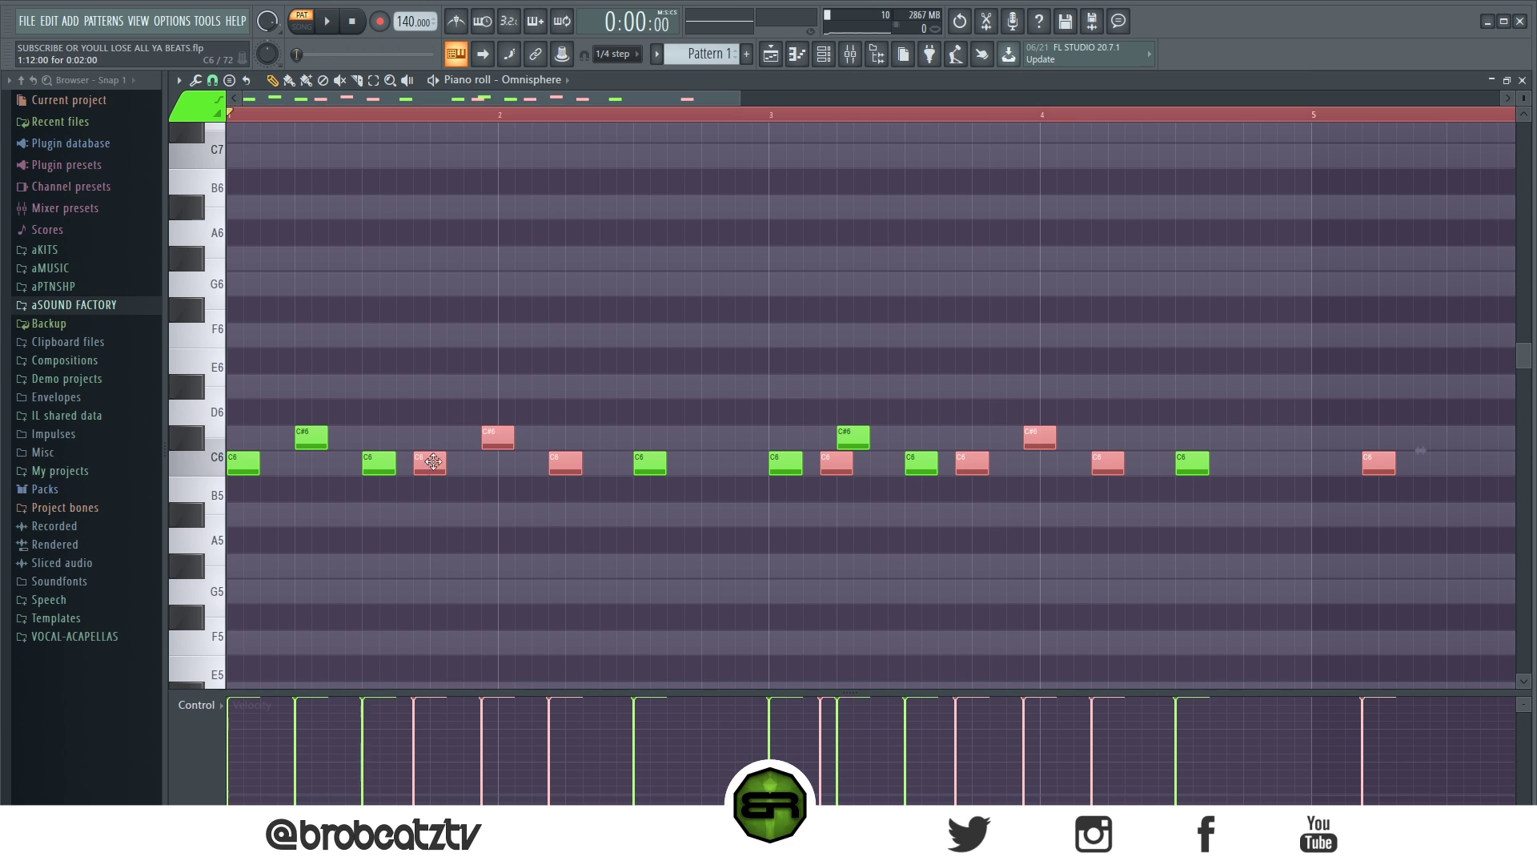
drag(427, 469, 383, 473)
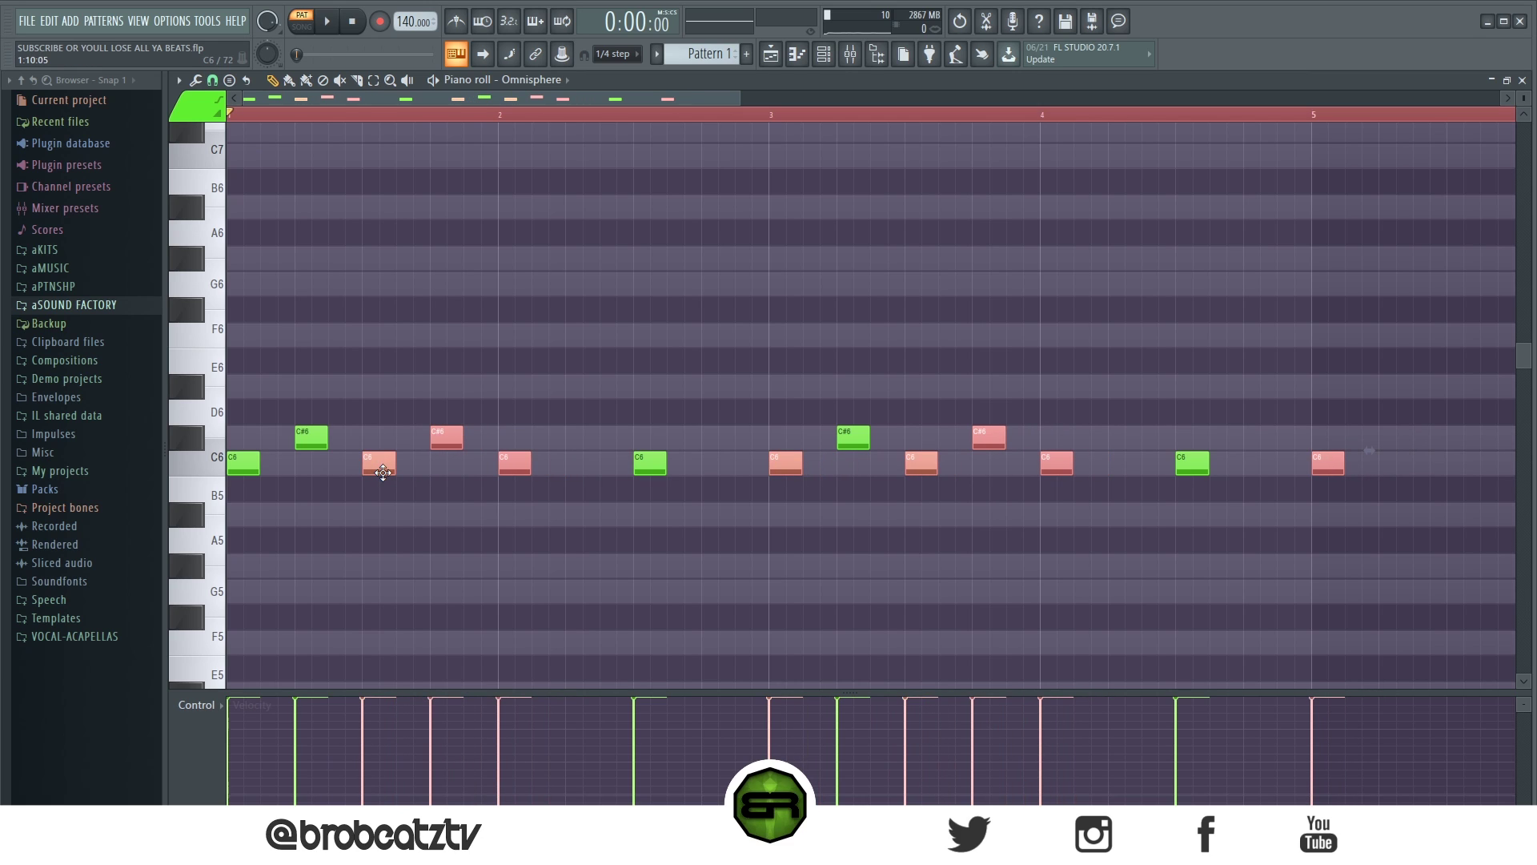
key(shift+Up)
key(shift+Up)
key(shift+Up)
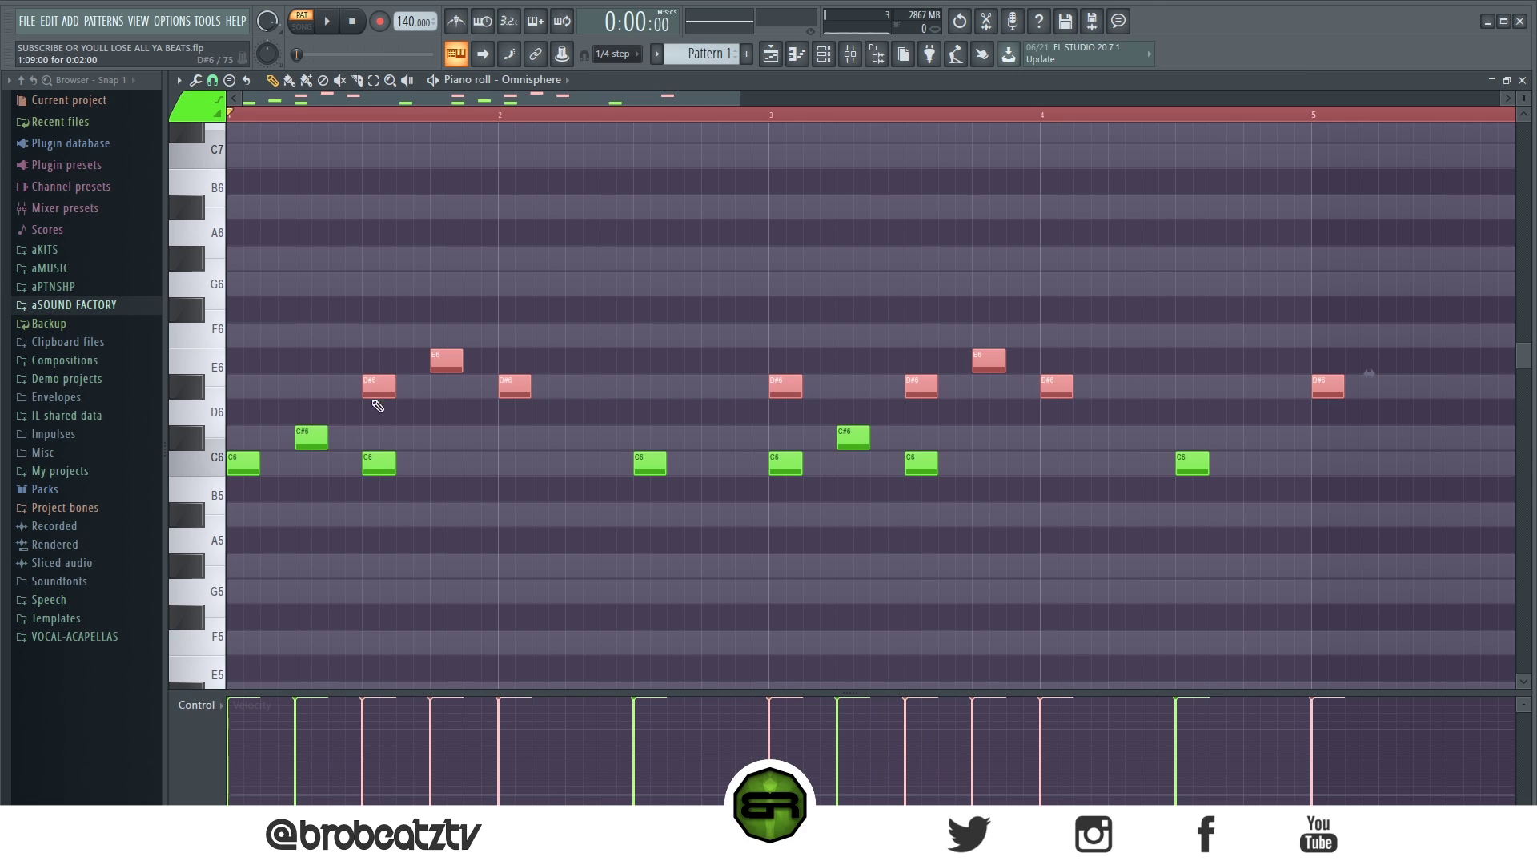
key(shift+Up)
key(shift+Up)
key(shift+Up)
key(shift+Up)
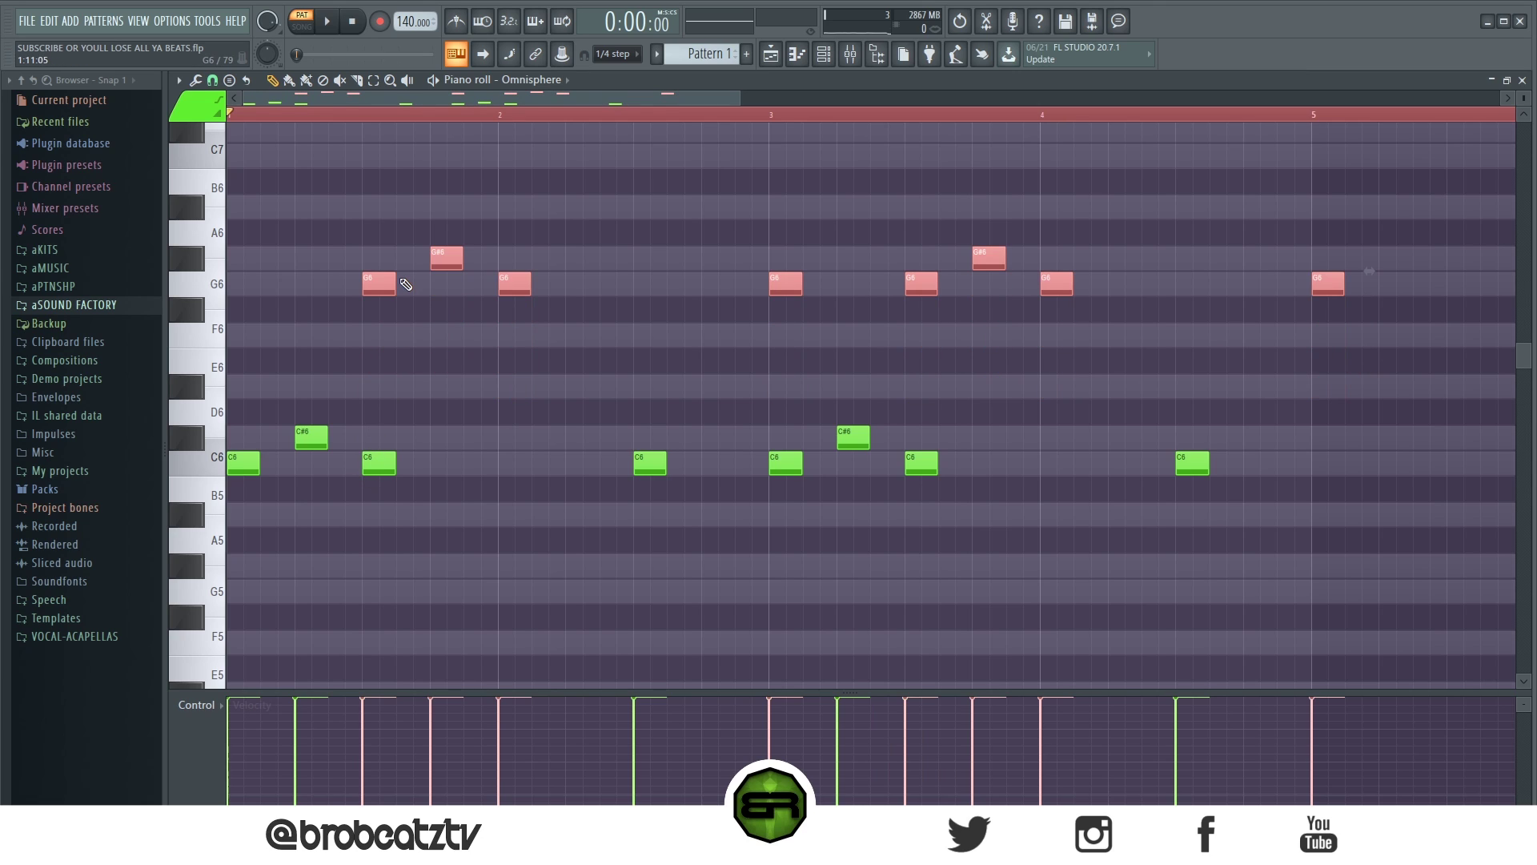
Step: Lower the copied G6 notes in bars 1 to 4 to F6
key(ctrl+d)
drag(360, 274, 1153, 335)
drag(1055, 285, 1055, 337)
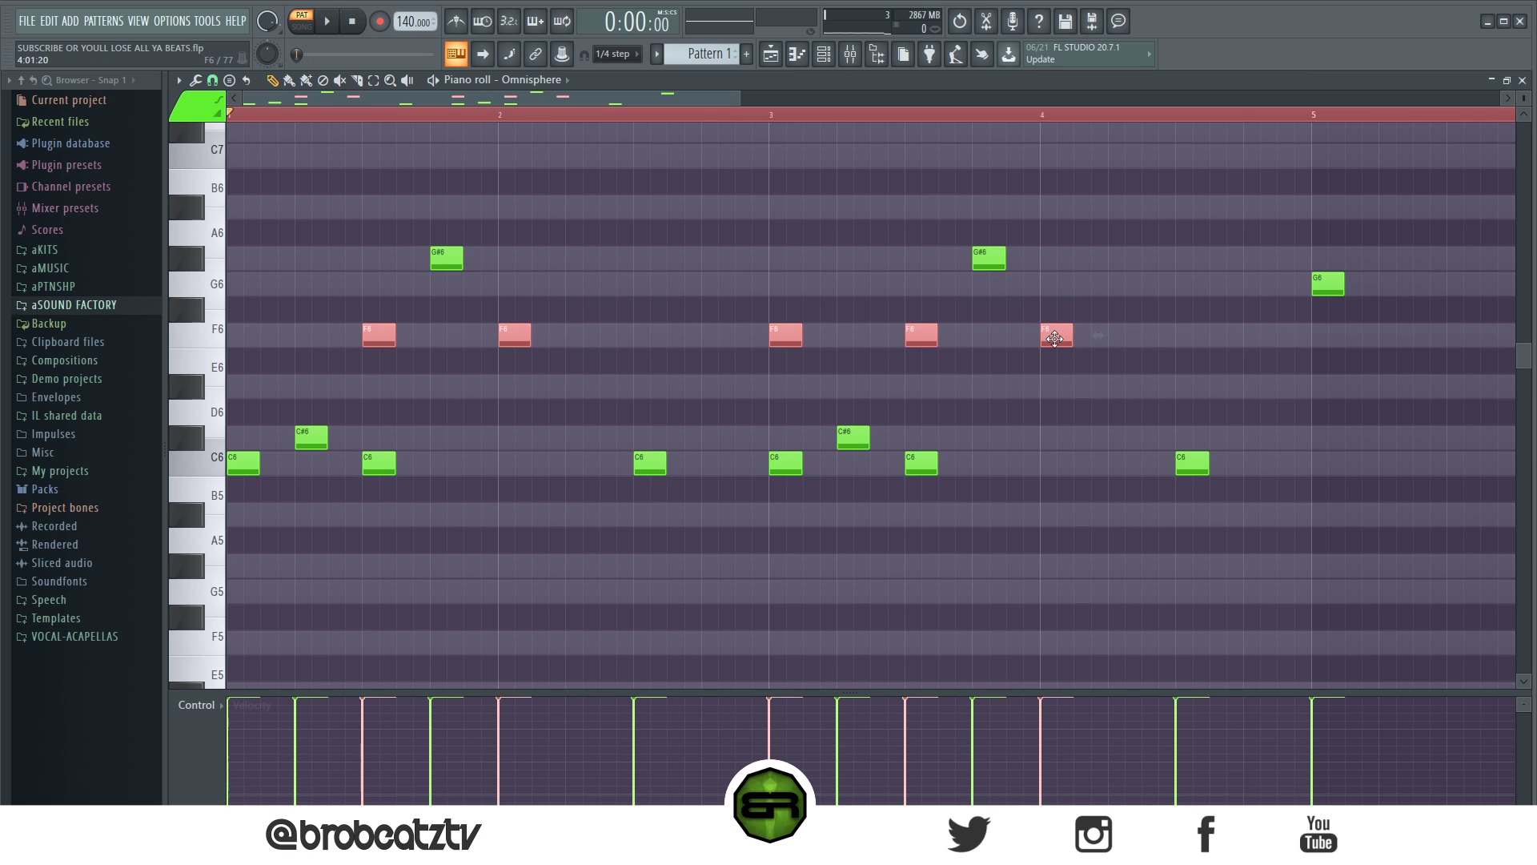
Step: Try shifting the copied notes by semitones, play the result, and delete the copied phrase
drag(1316, 219, 327, 349)
key(shift+Up)
key(shift+Down)
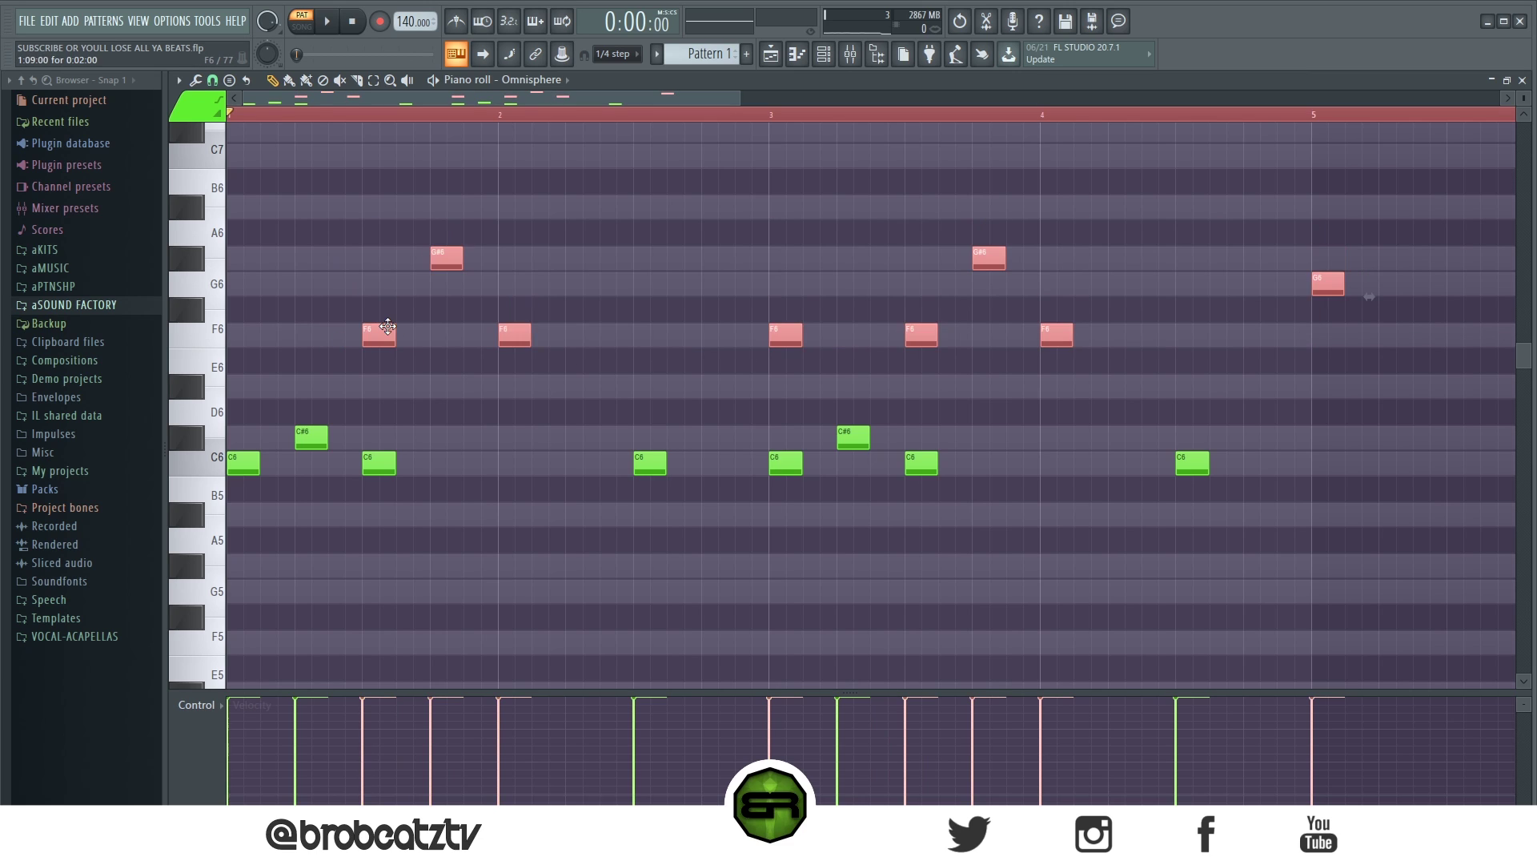
key(shift+Down)
key(shift+Down)
drag(352, 309, 1006, 268)
key(shift+Down)
key(space)
key(space)
drag(1370, 272, 353, 407)
key(Delete)
Step: Duplicate the C6 phrase from beat 3 of bar 1, raise the duplicate seven semitones to G6 and G#6, and play the melody
drag(1276, 374, 228, 576)
drag(246, 465, 375, 475)
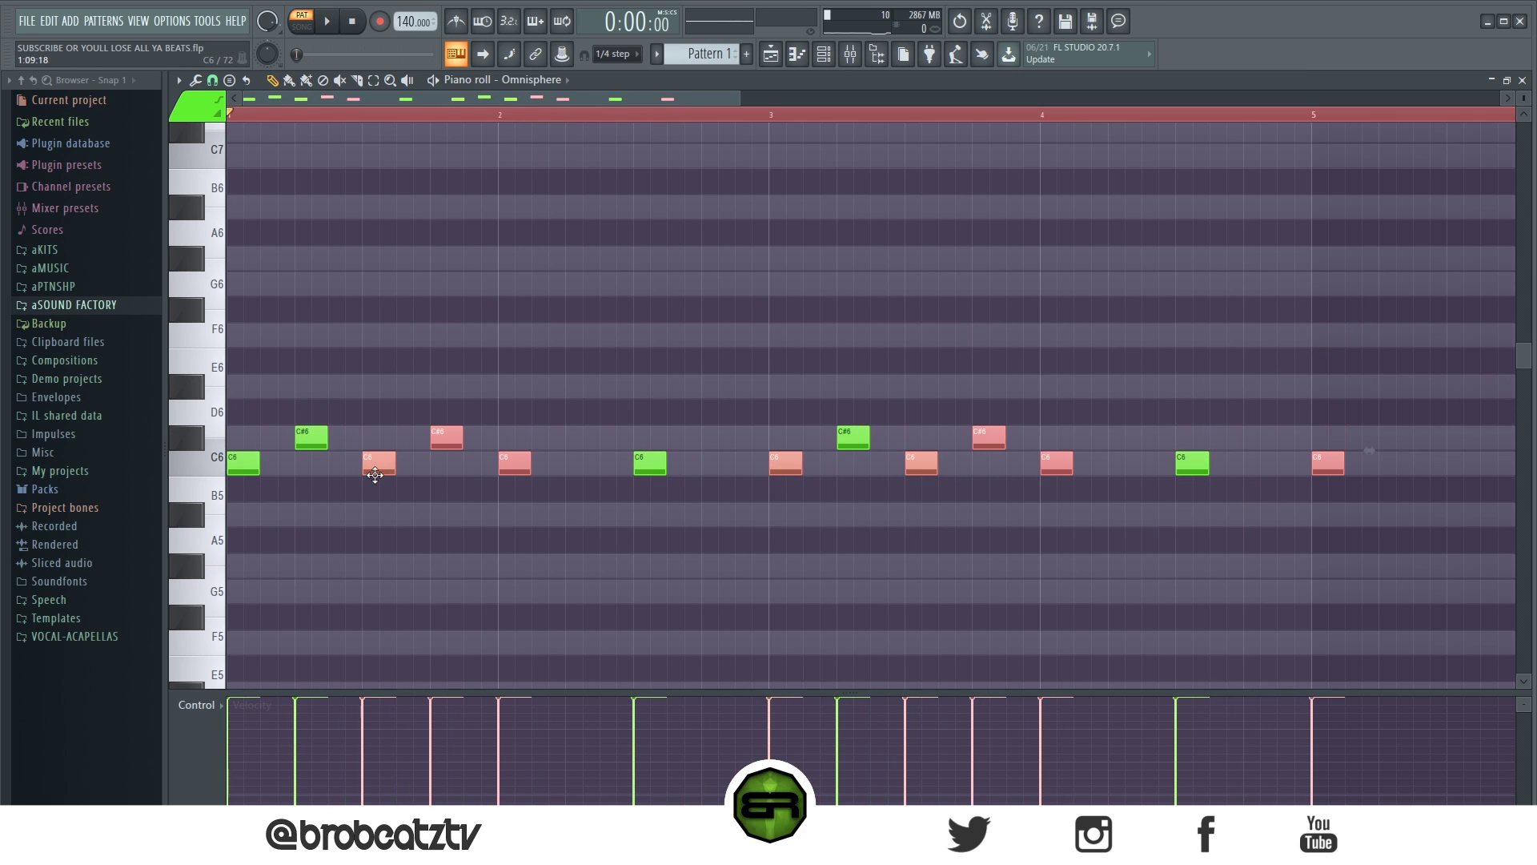
key(Up)
key(Up)
key(Up)
key(Up)
key(Up)
key(Up)
key(Up)
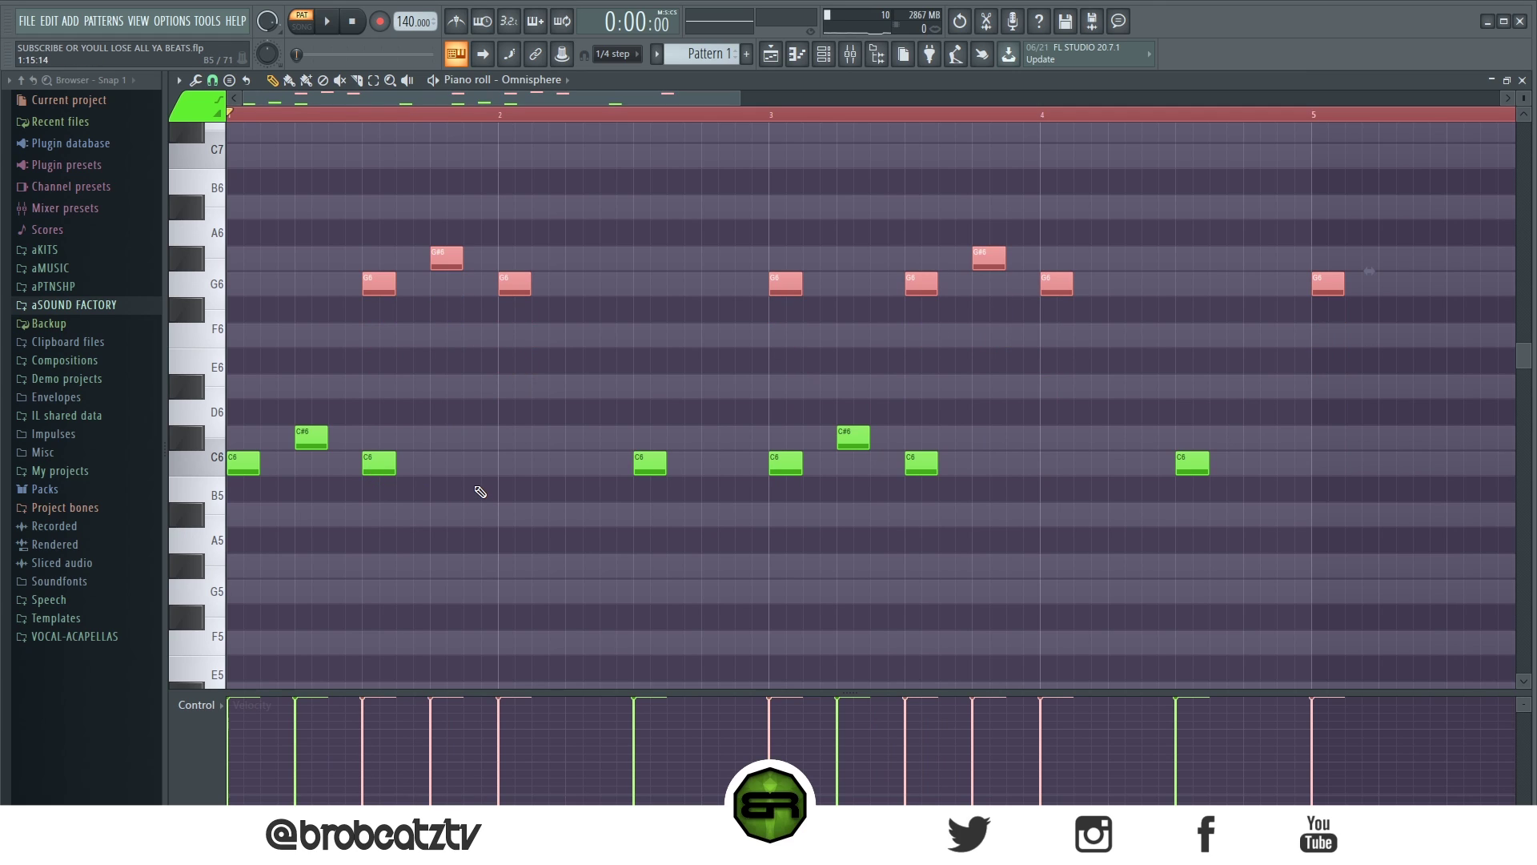
click(463, 308)
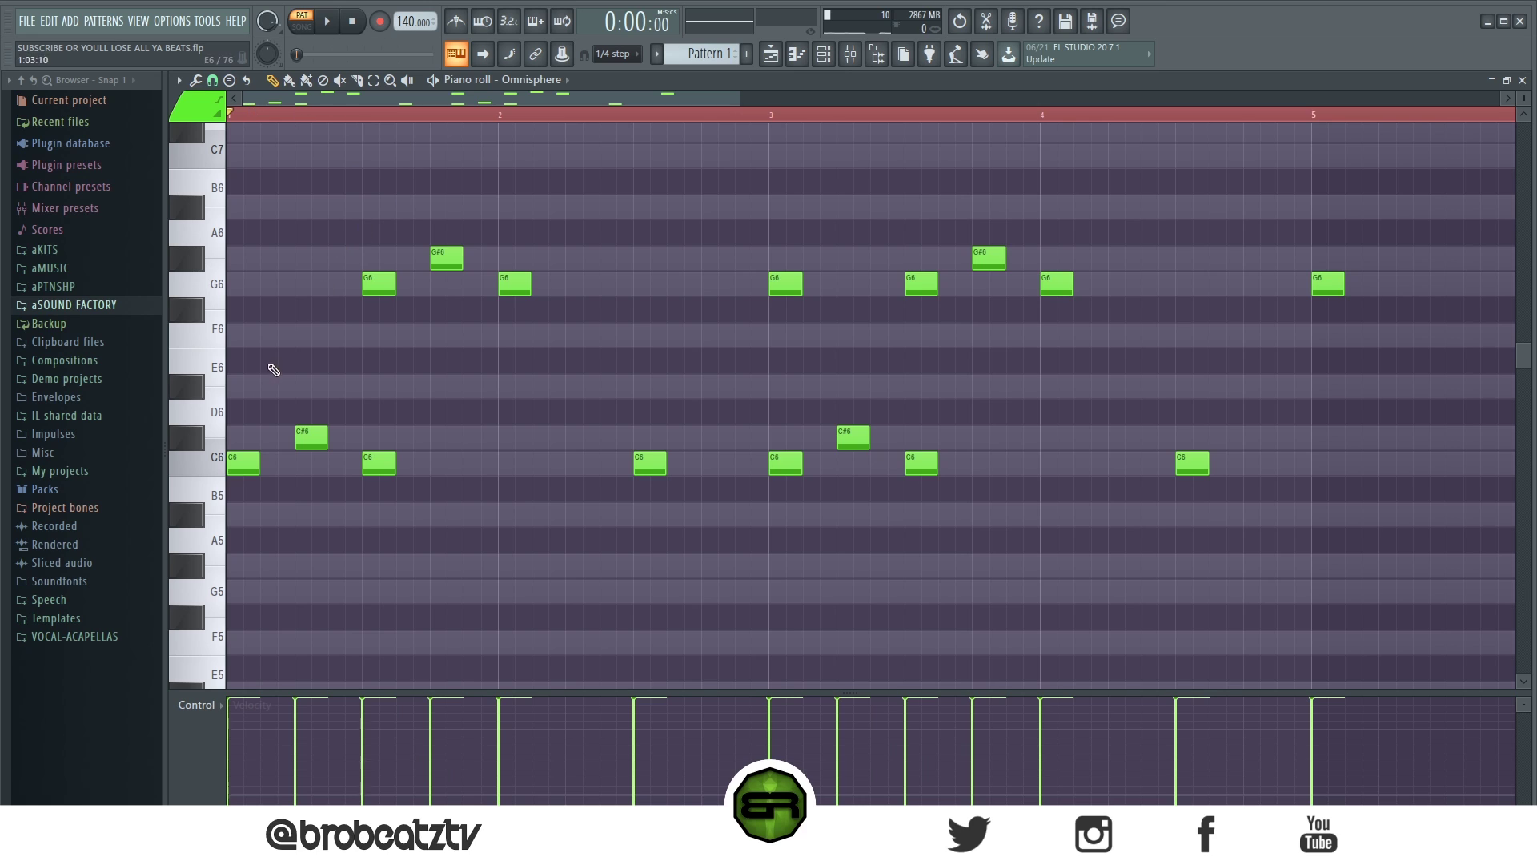
key(space)
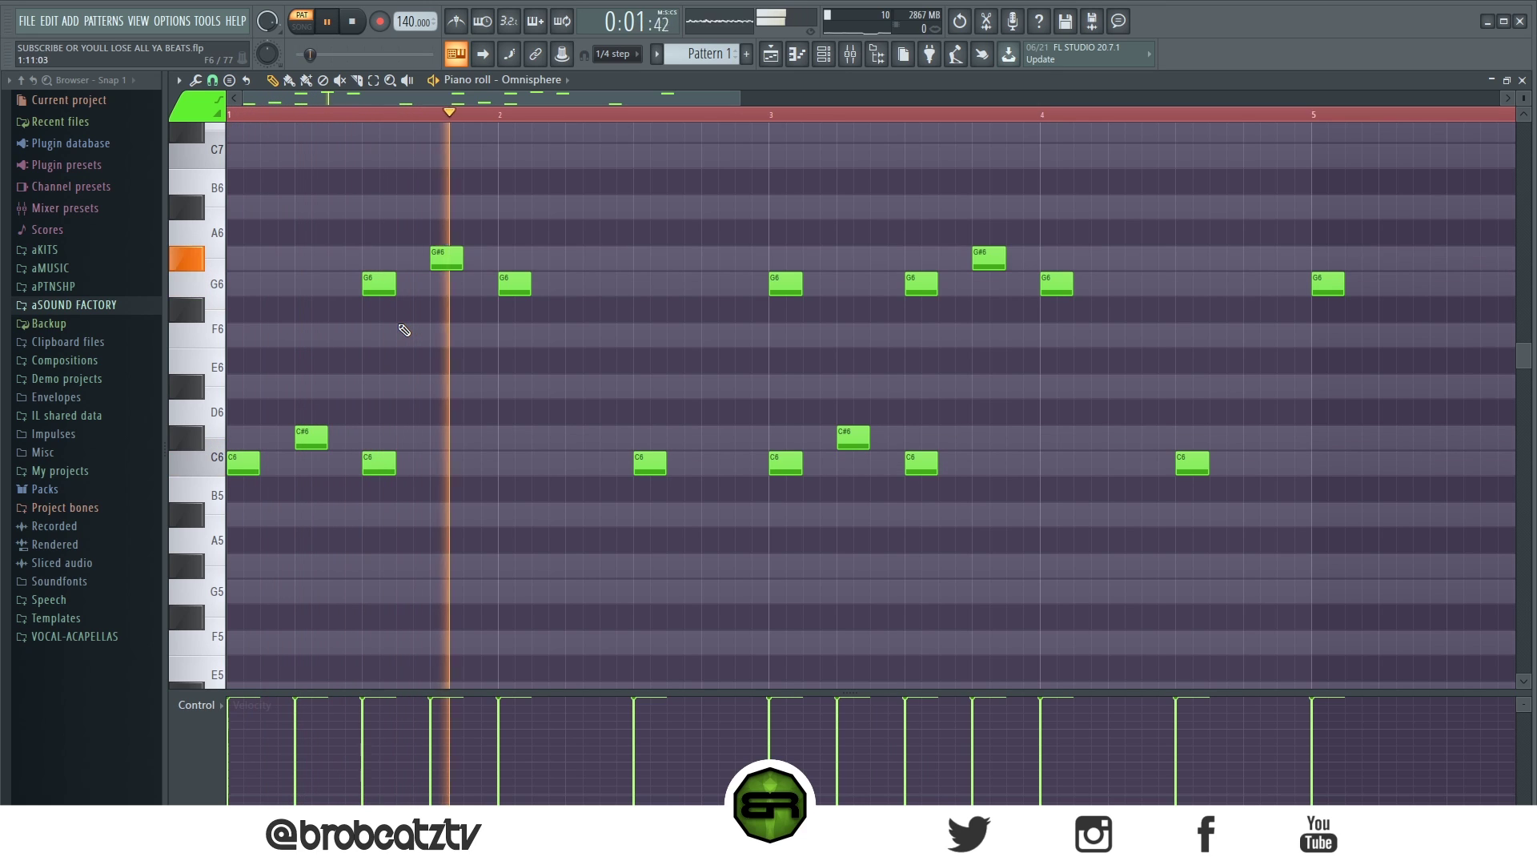
key(space)
Step: Add an A#5 note on the second beat of bar 2 after trying C#6 there, and play the melody
drag(600, 426, 676, 506)
click(647, 526)
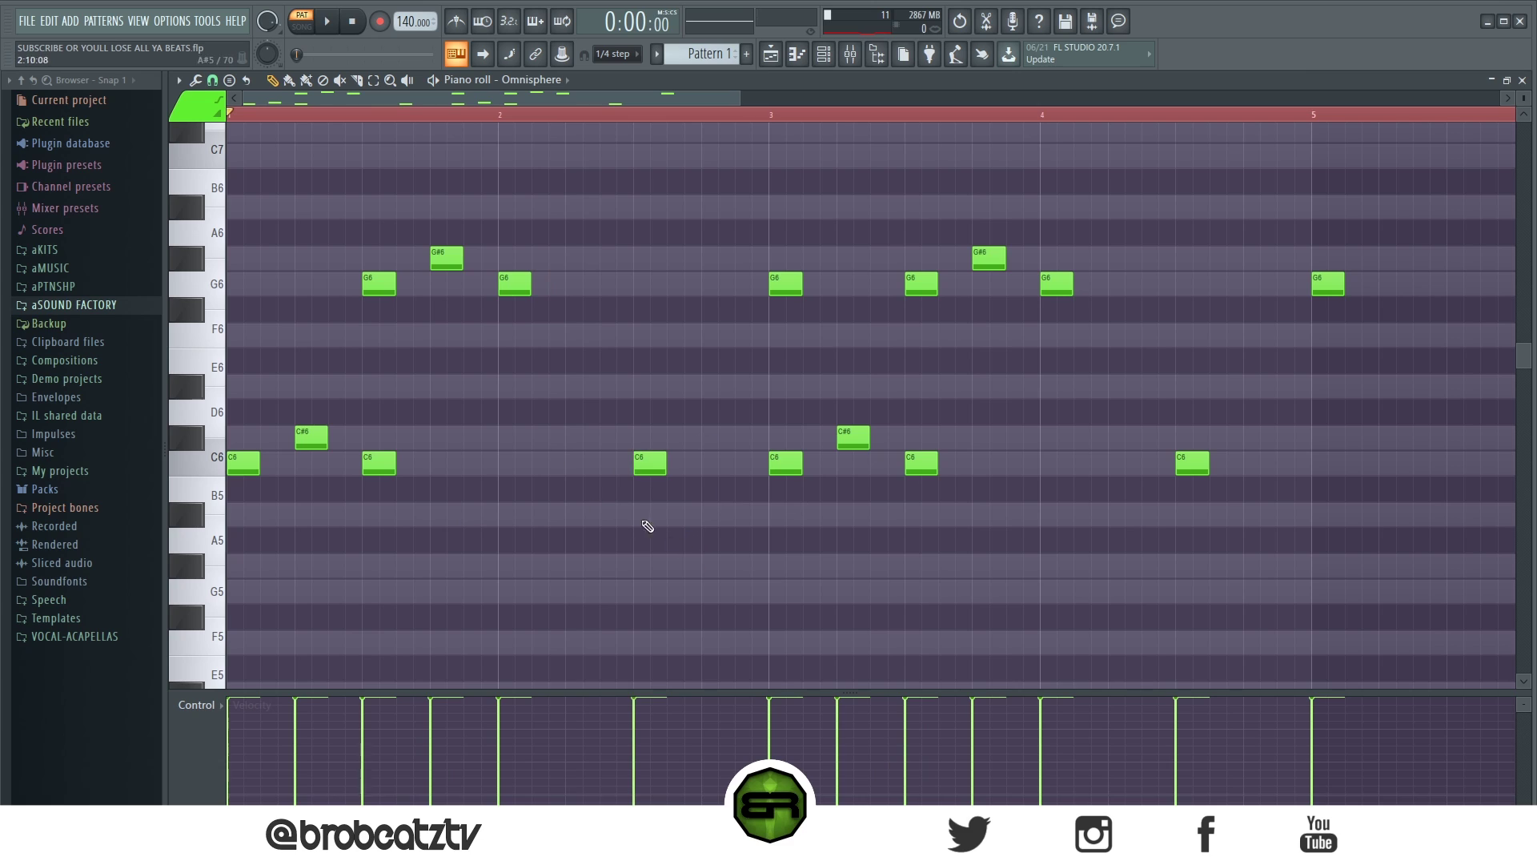
click(570, 440)
click(570, 517)
right_click(585, 515)
right_click(585, 438)
click(575, 517)
key(space)
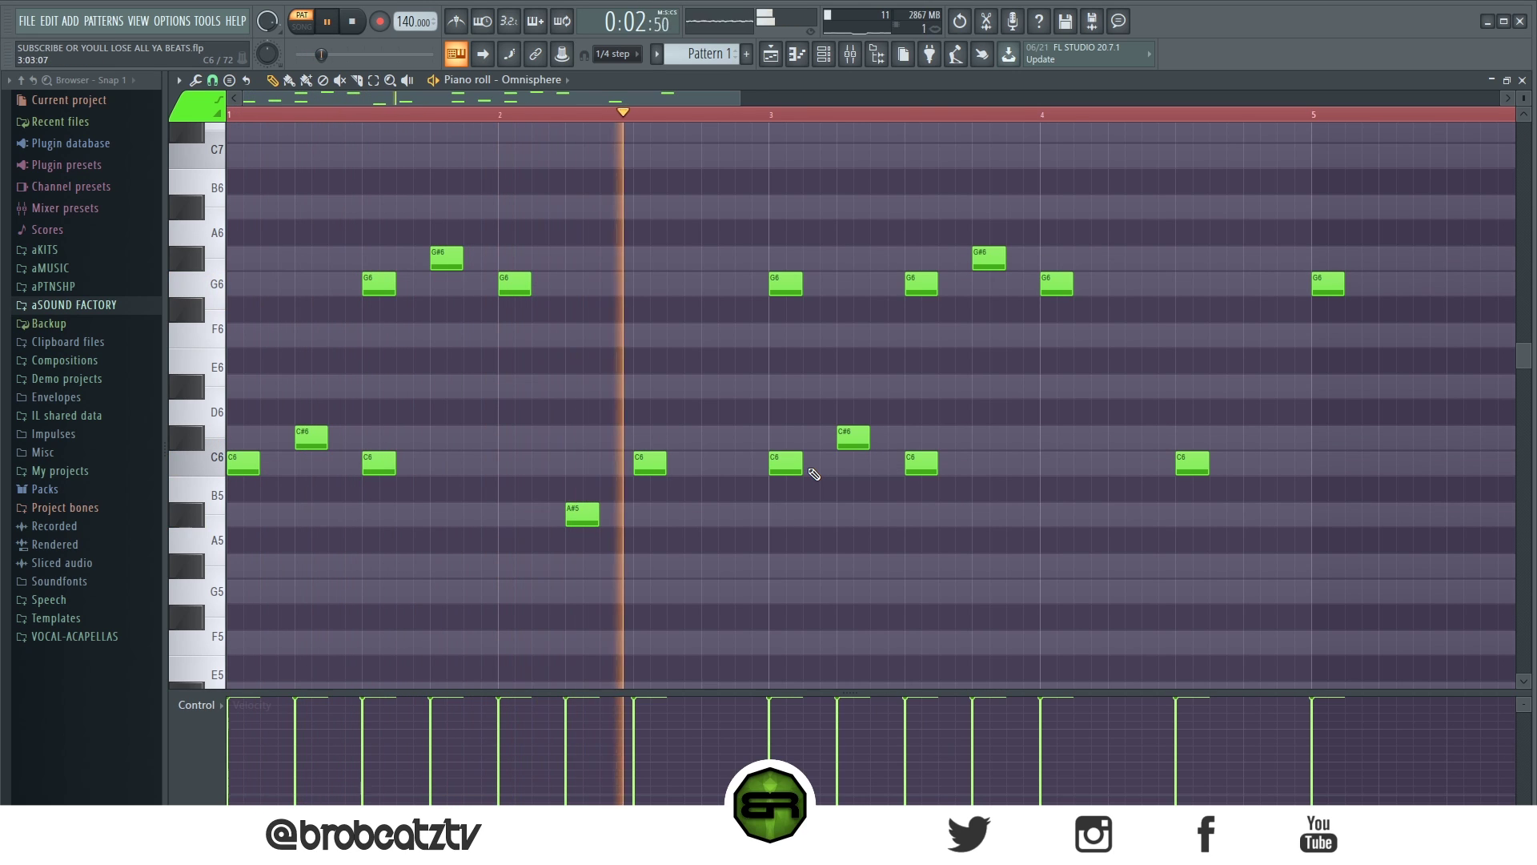
key(space)
Step: Delete the G6 notes at the start of bars 5 and 3, and add an A#5 on the second beat of bar 4
right_click(1327, 284)
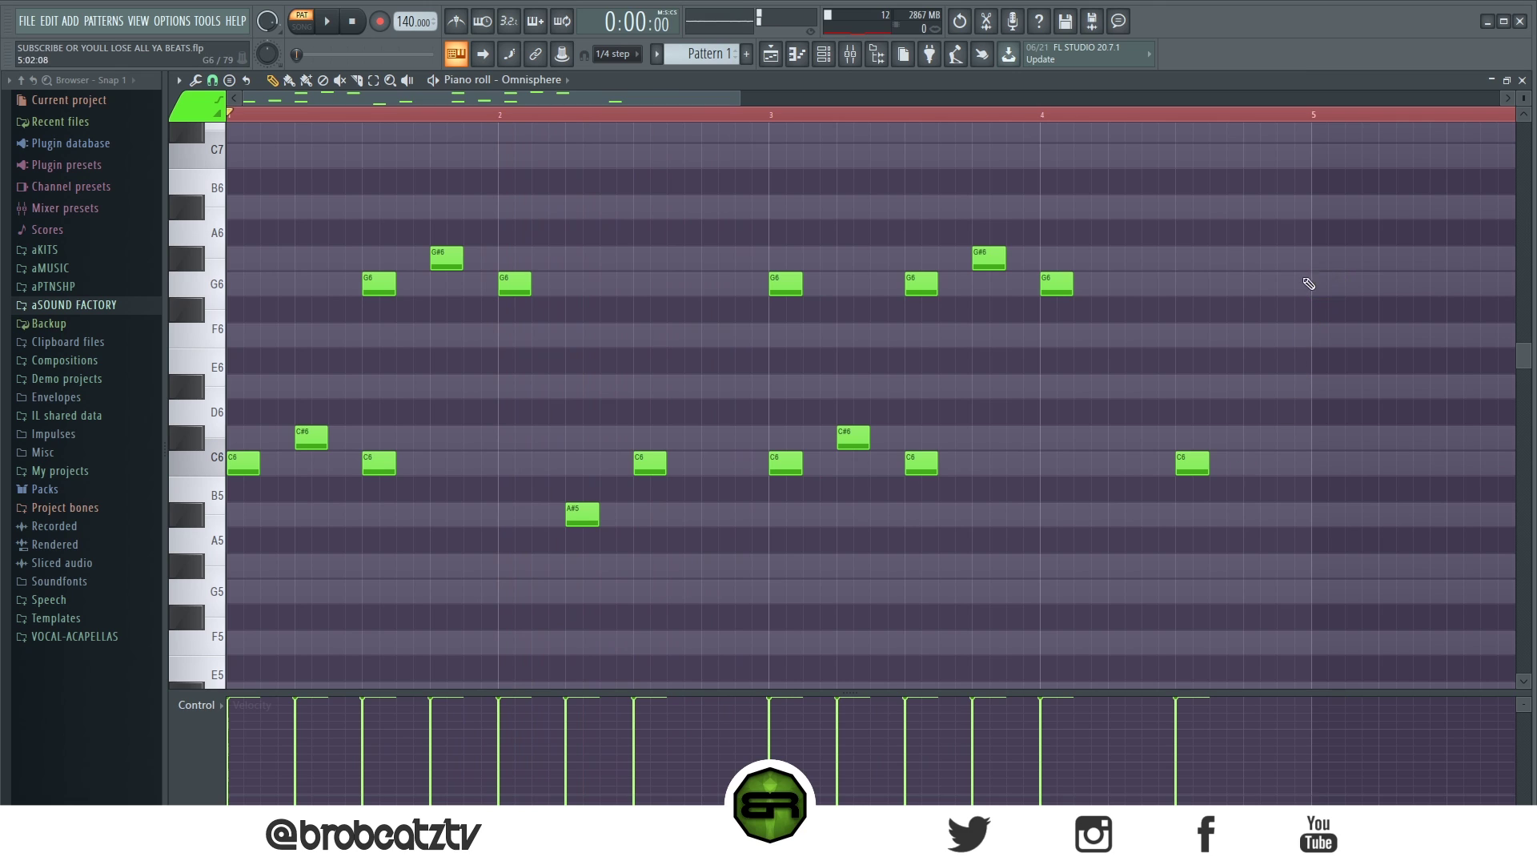
right_click(787, 285)
click(1123, 514)
key(space)
scroll(594, 113, down, 1)
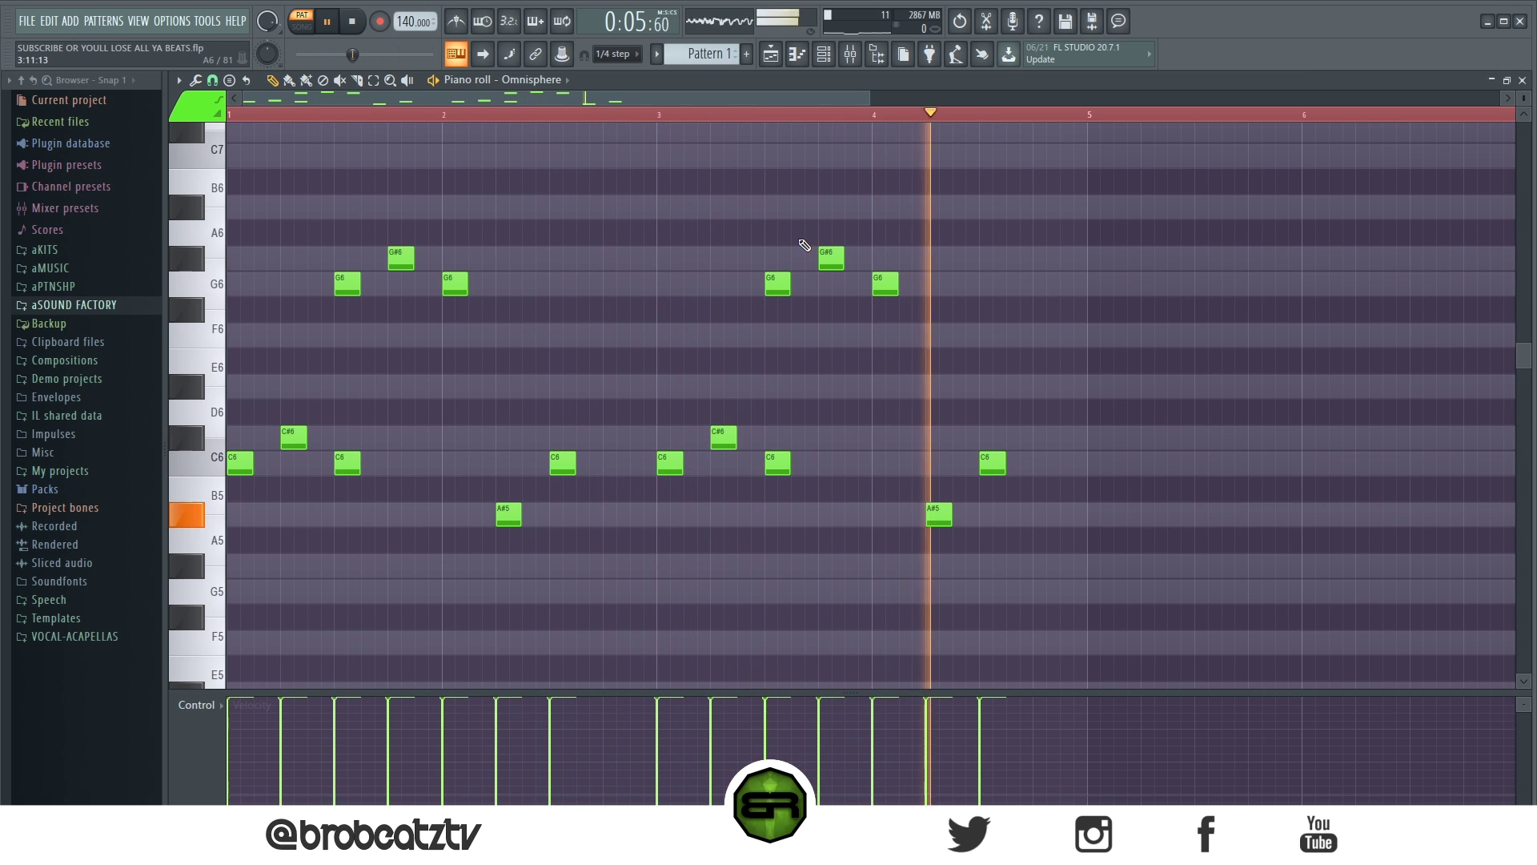
key(space)
Step: Copy the complete four-bar melody so that it repeats from bar 5 through bar 8
key(ctrl+a)
drag(240, 464, 1094, 468)
scroll(674, 95, down, 3)
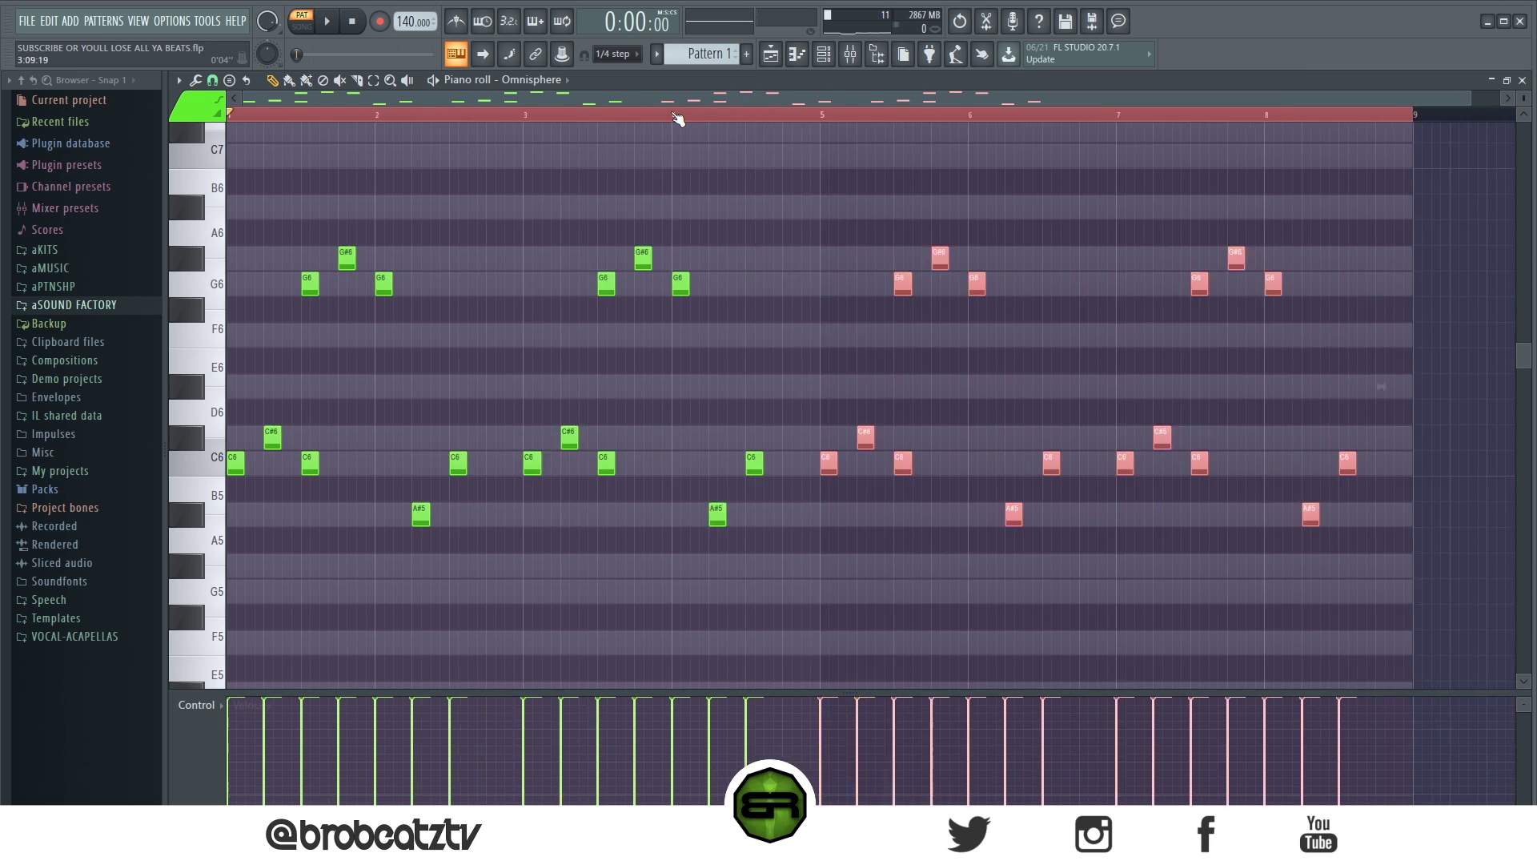
click(639, 139)
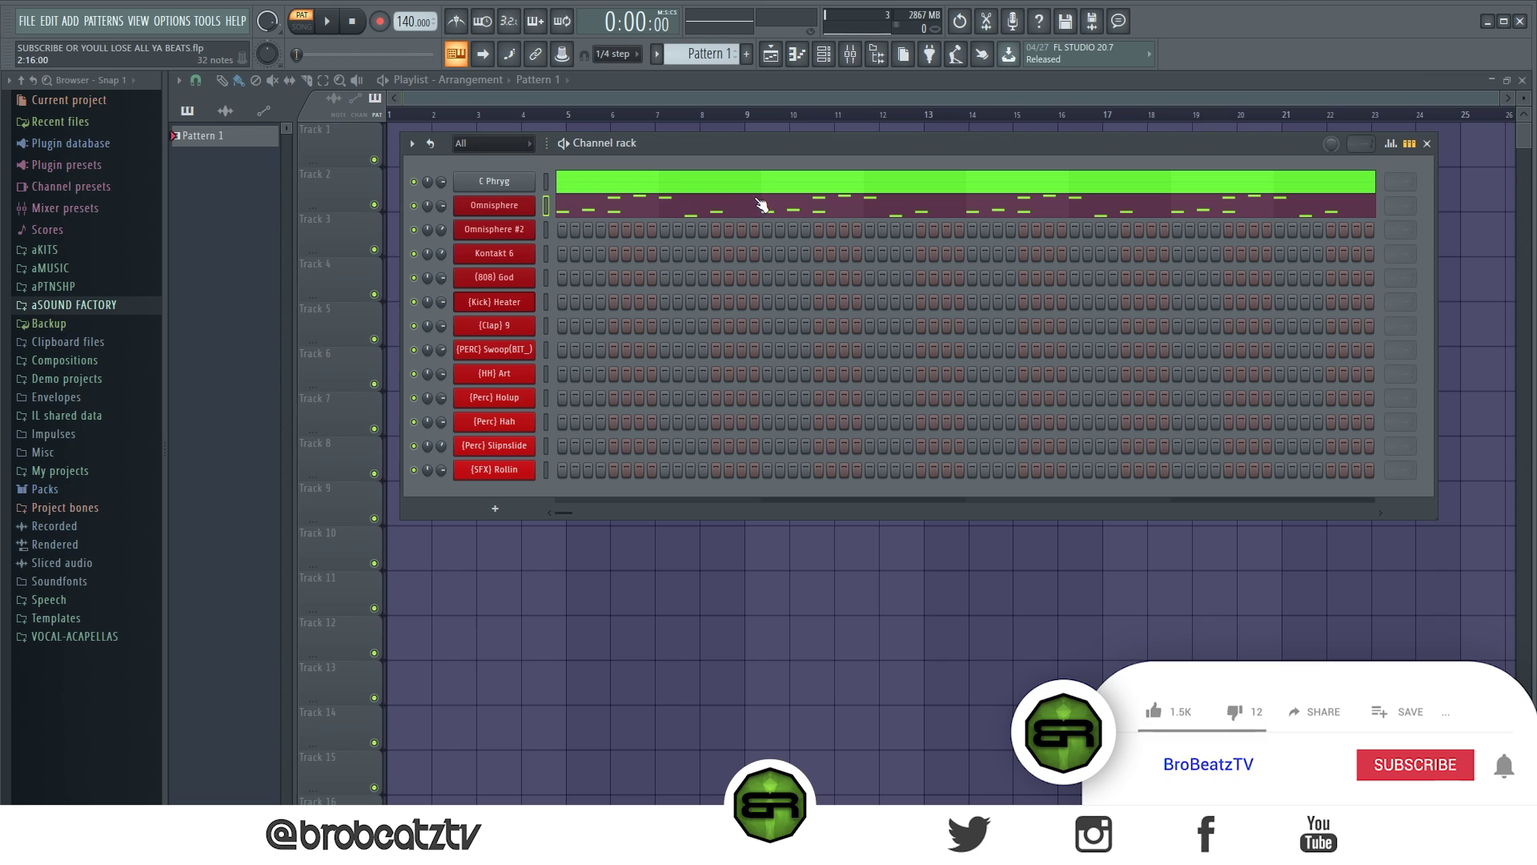
Step: Copy the Omnisphere melody into the Omnisphere #2 and Kontakt 6 channels, and play the layered pattern
right_click(531, 200)
click(778, 221)
right_click(529, 229)
click(776, 263)
right_click(472, 254)
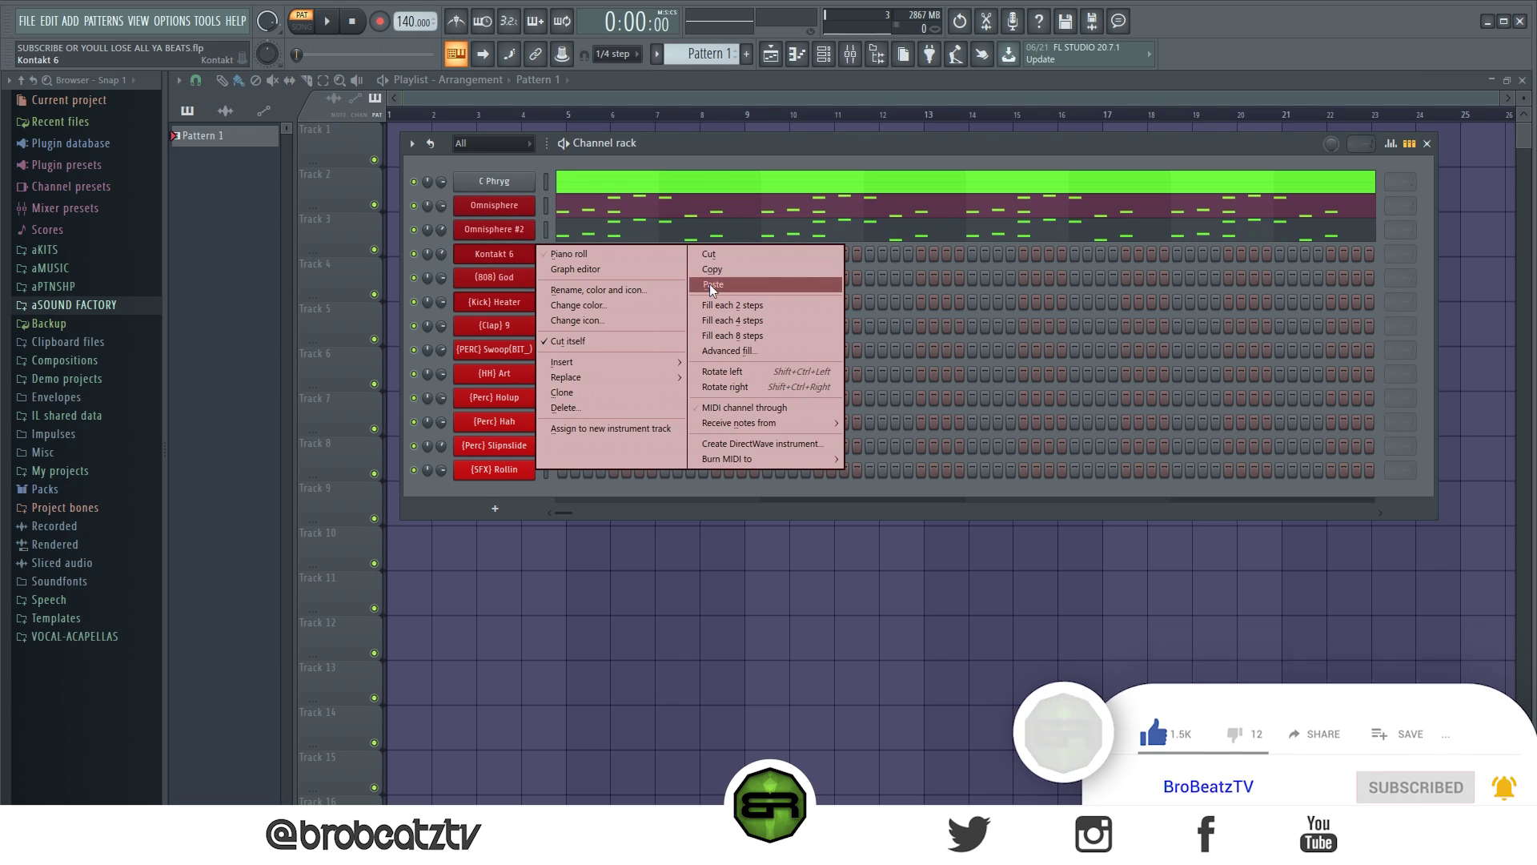
click(769, 285)
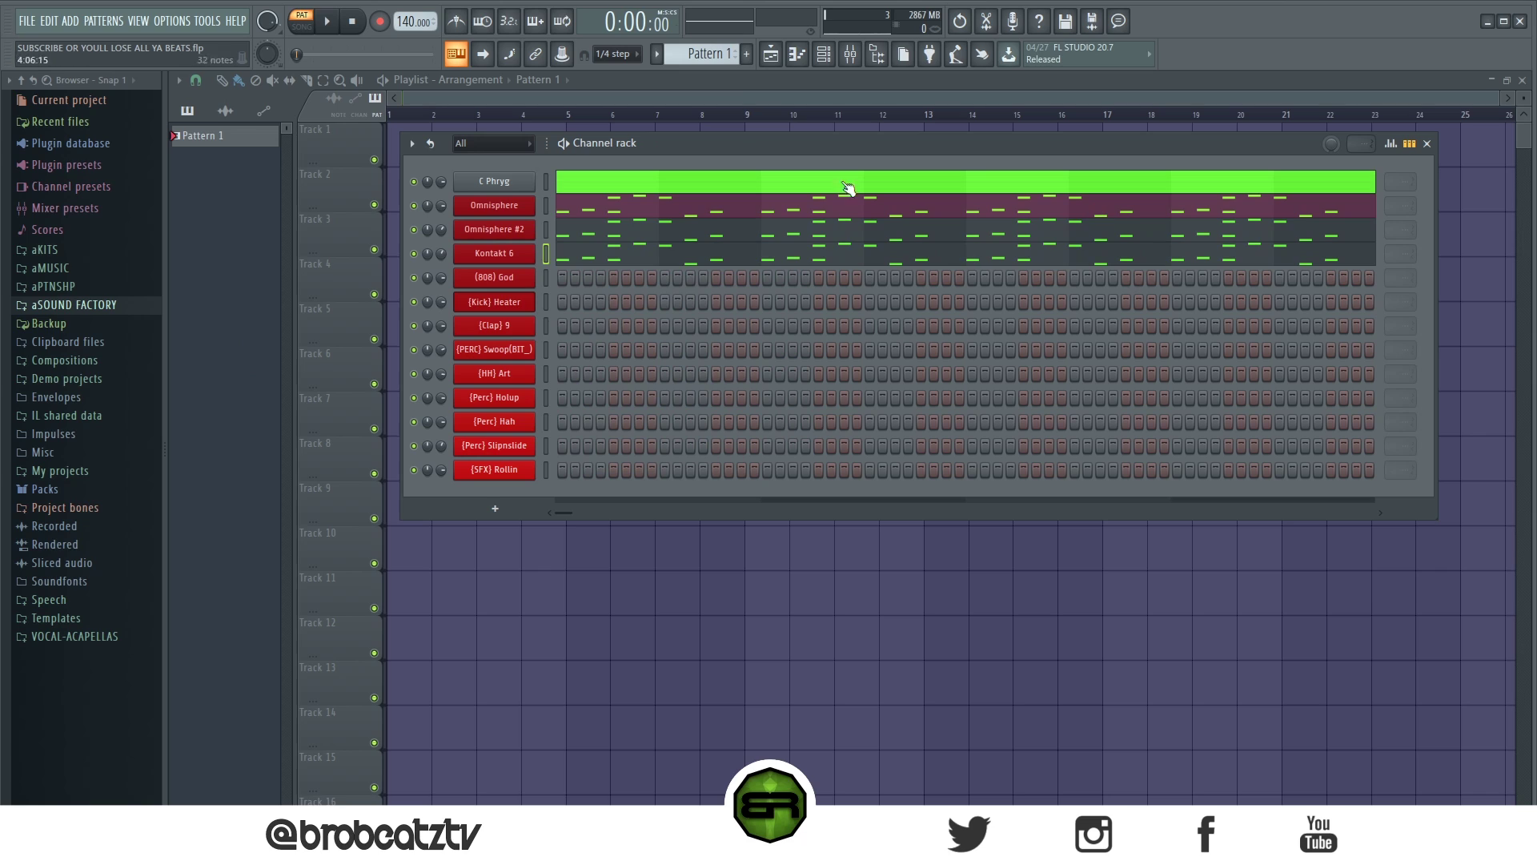
click(328, 23)
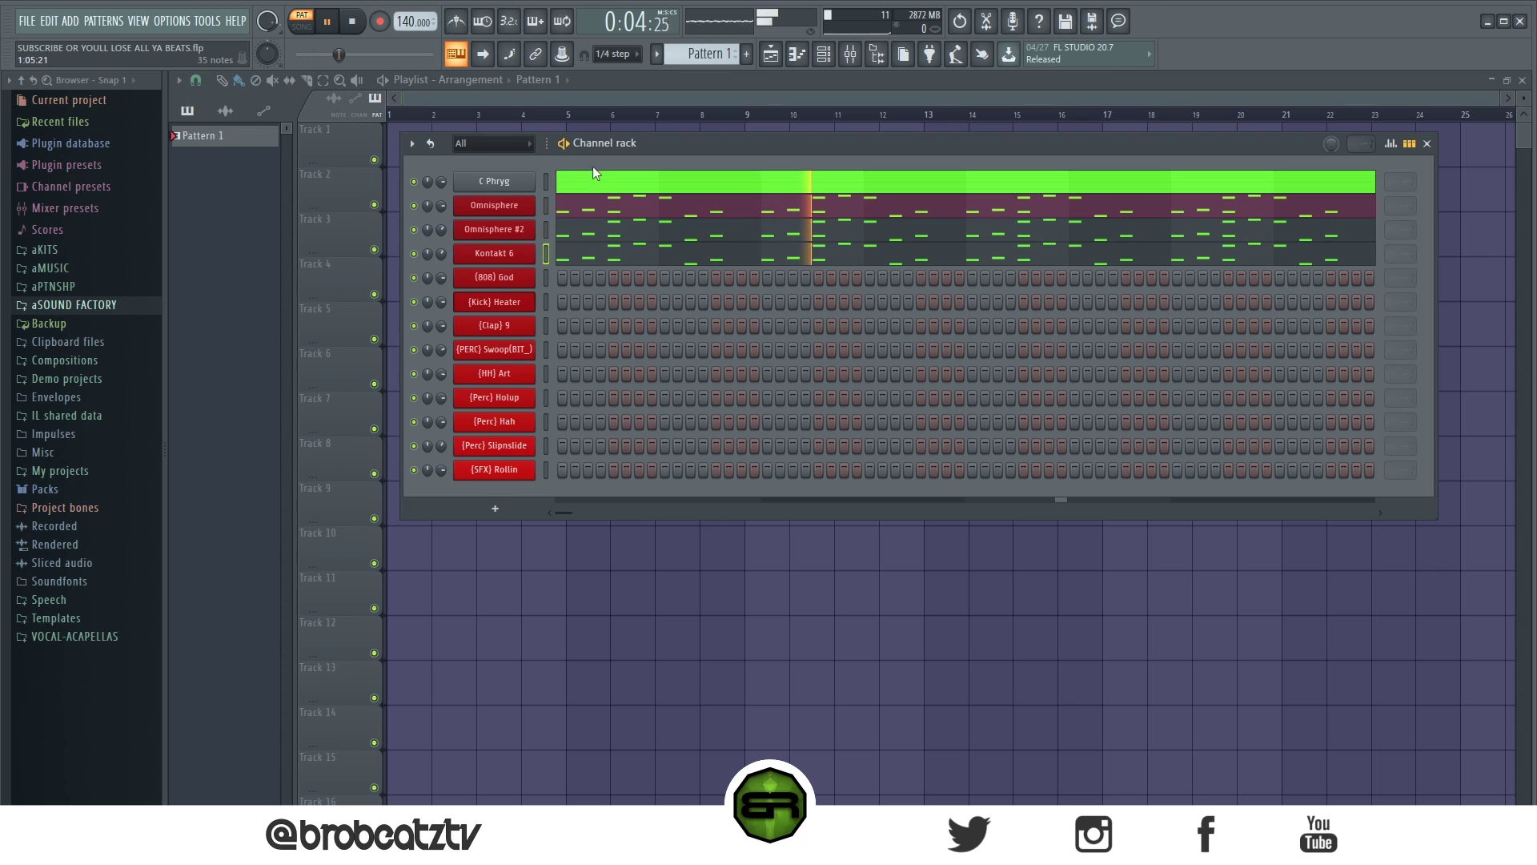
key(space)
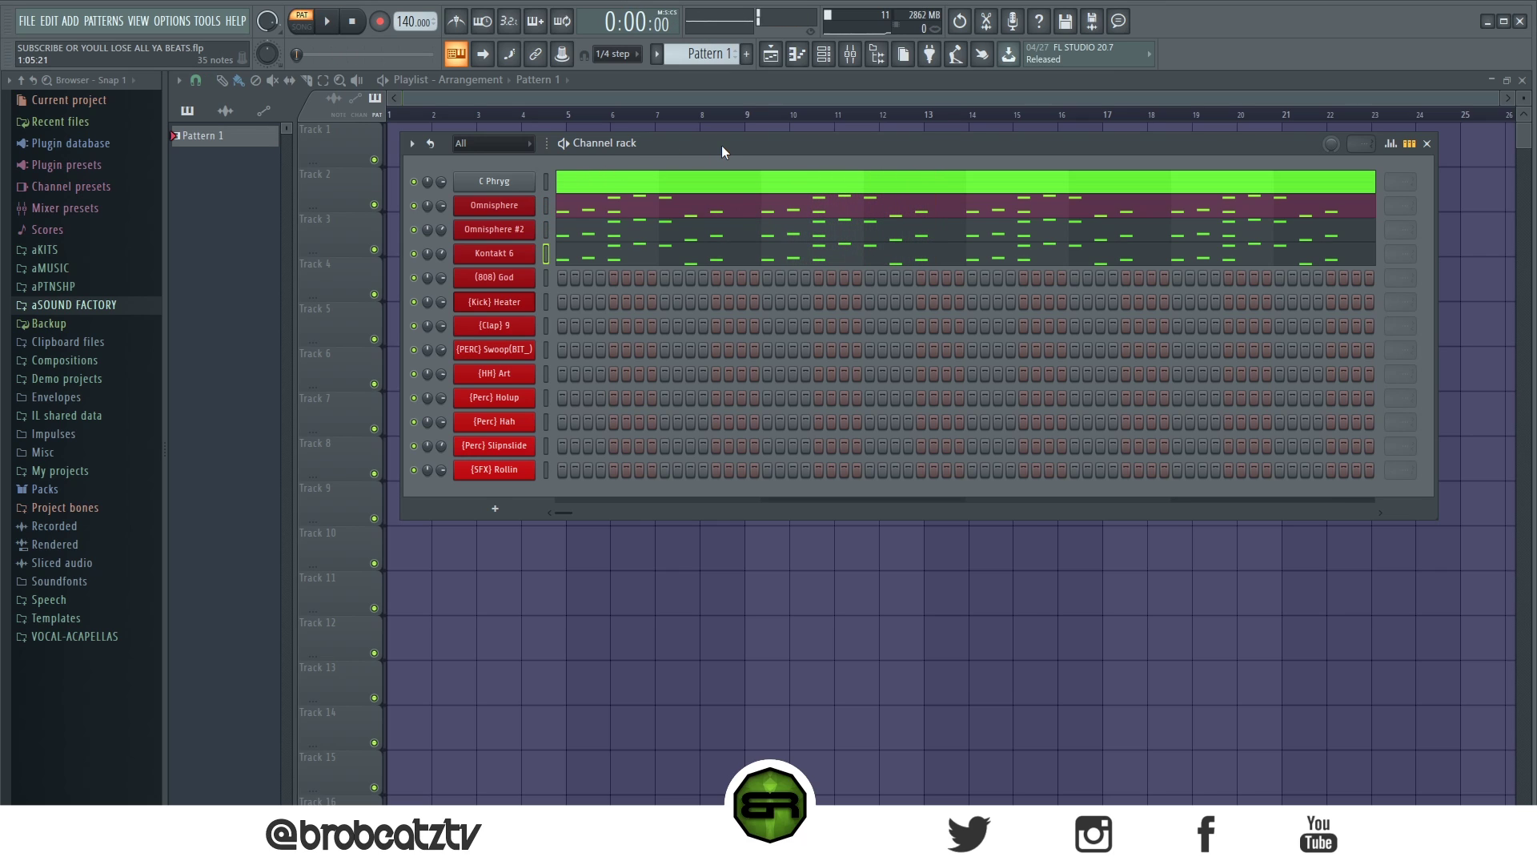
Step: Open the mixer and reposition its window over the channel rack
click(849, 58)
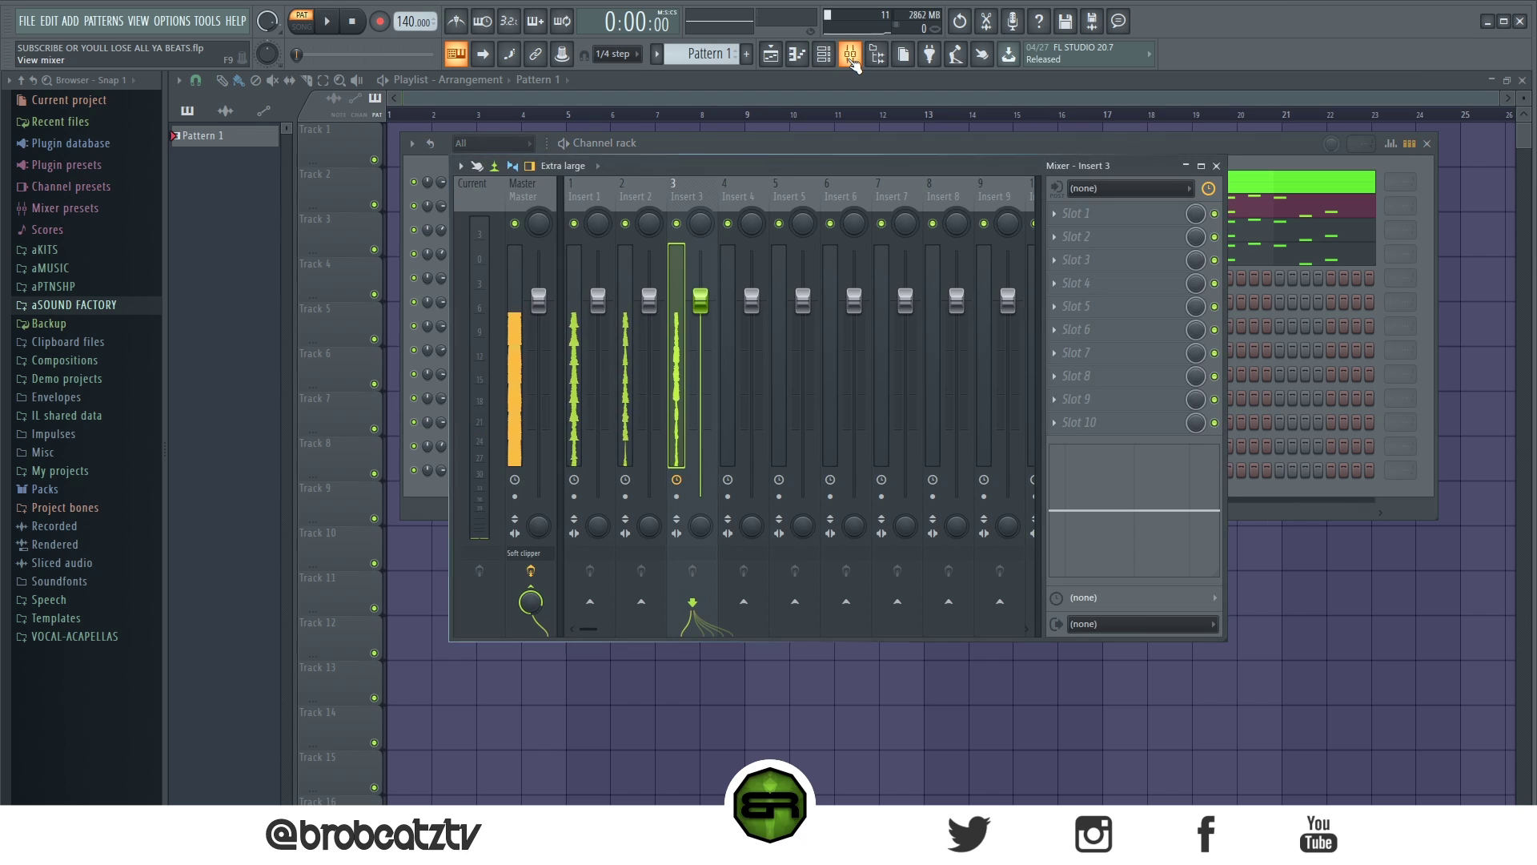
drag(718, 178, 590, 141)
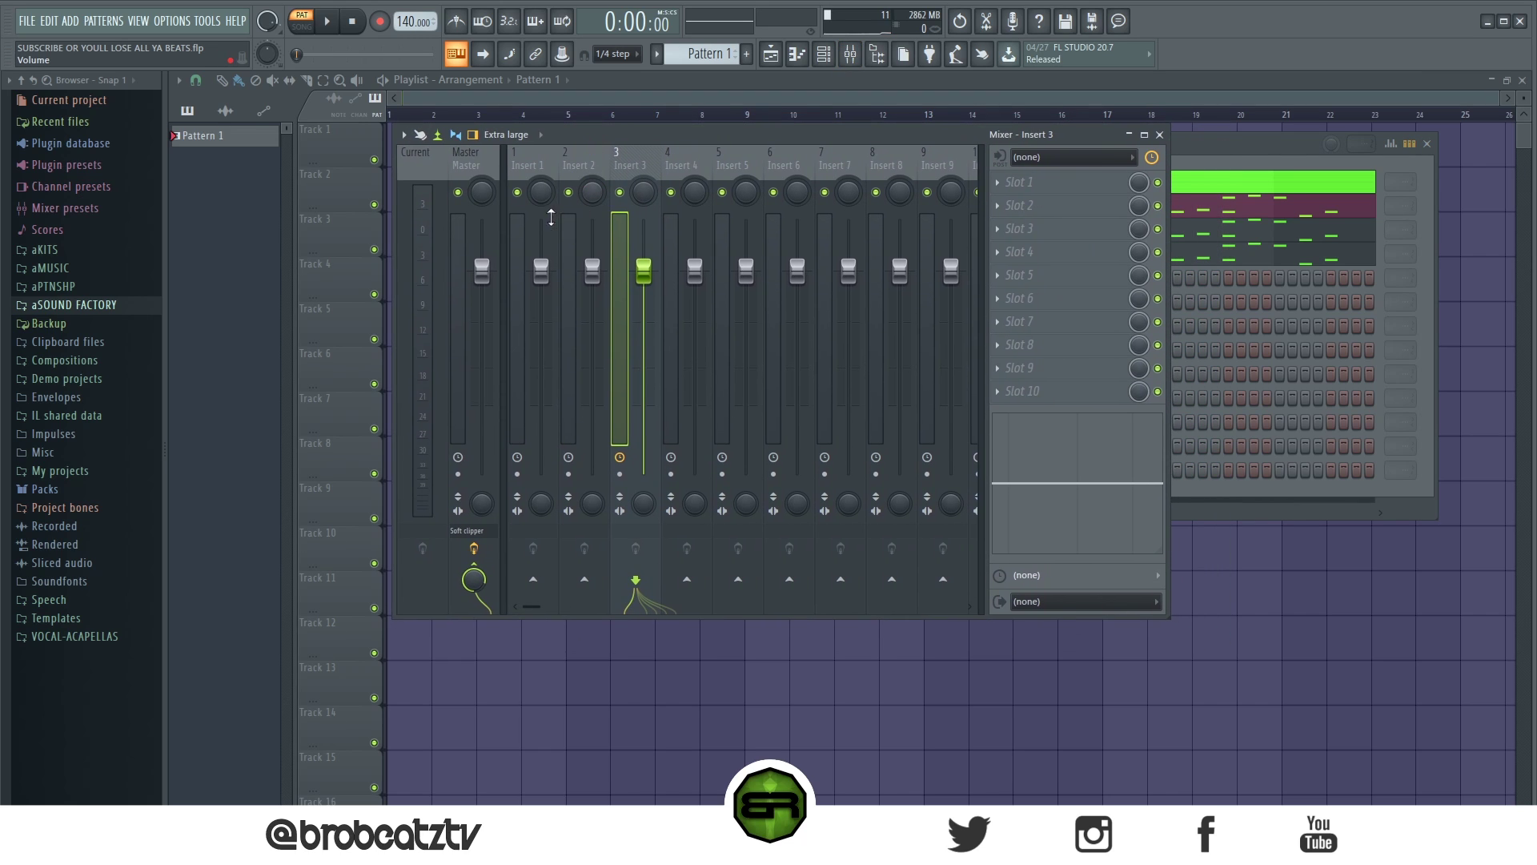
click(1252, 147)
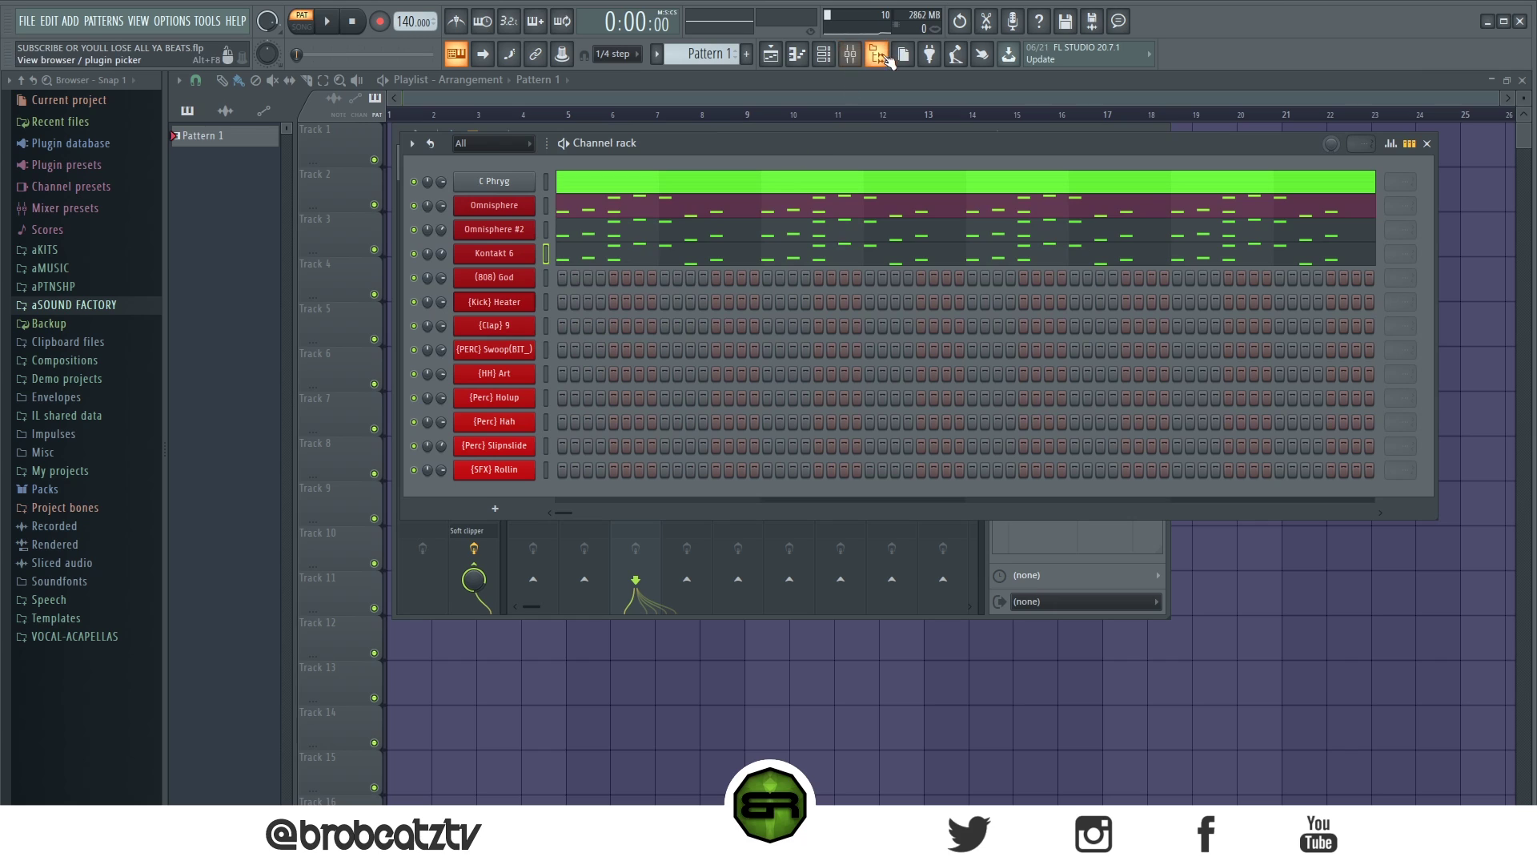
Step: Load the Reverse Sing preset from Fuego Presets onto mixer track Insert 2
key(F9)
click(579, 165)
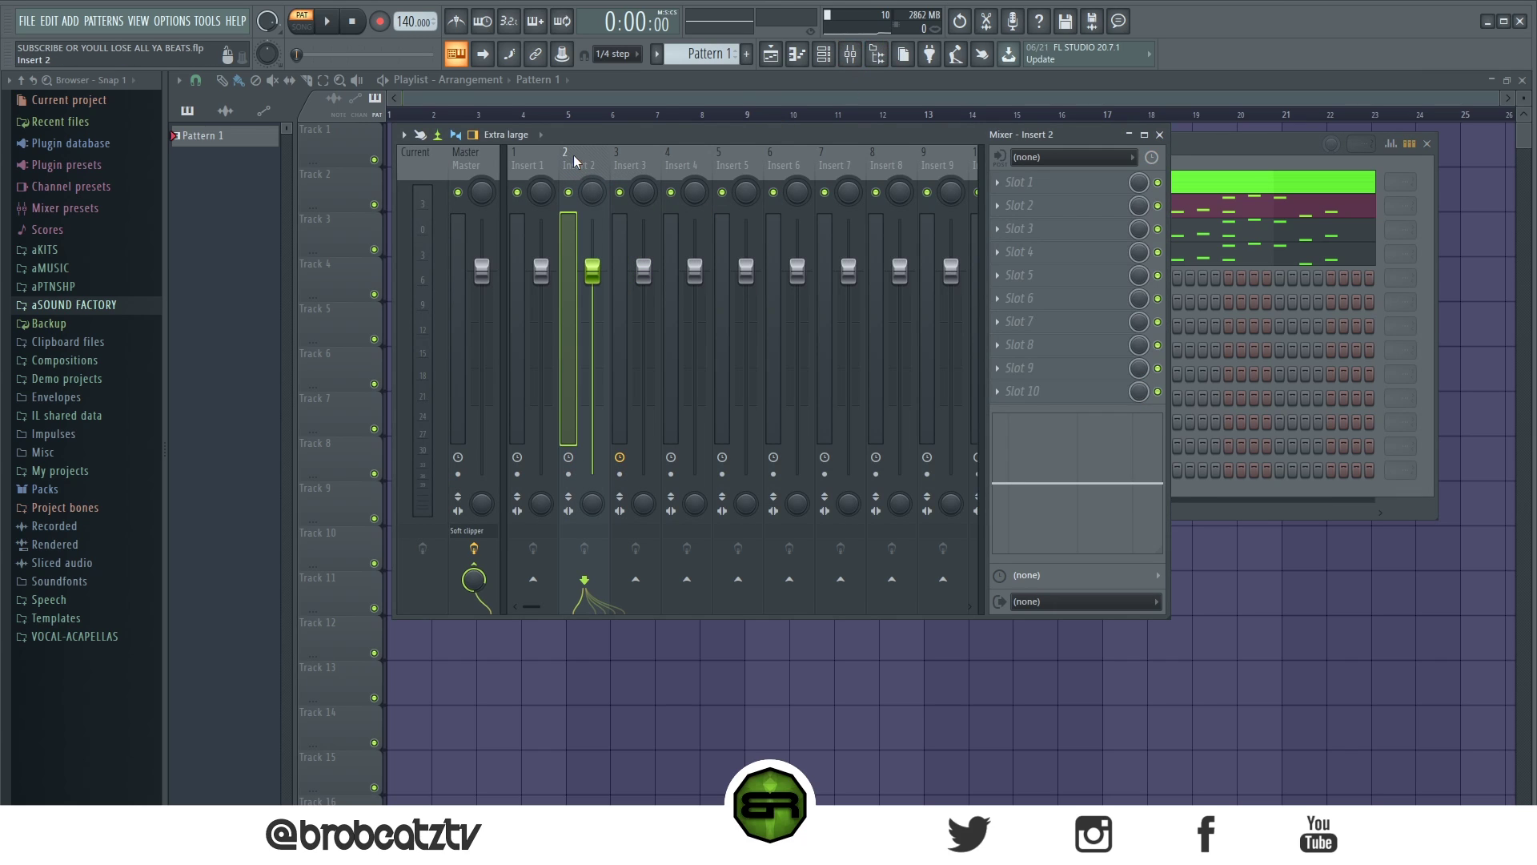
key(space)
key(space)
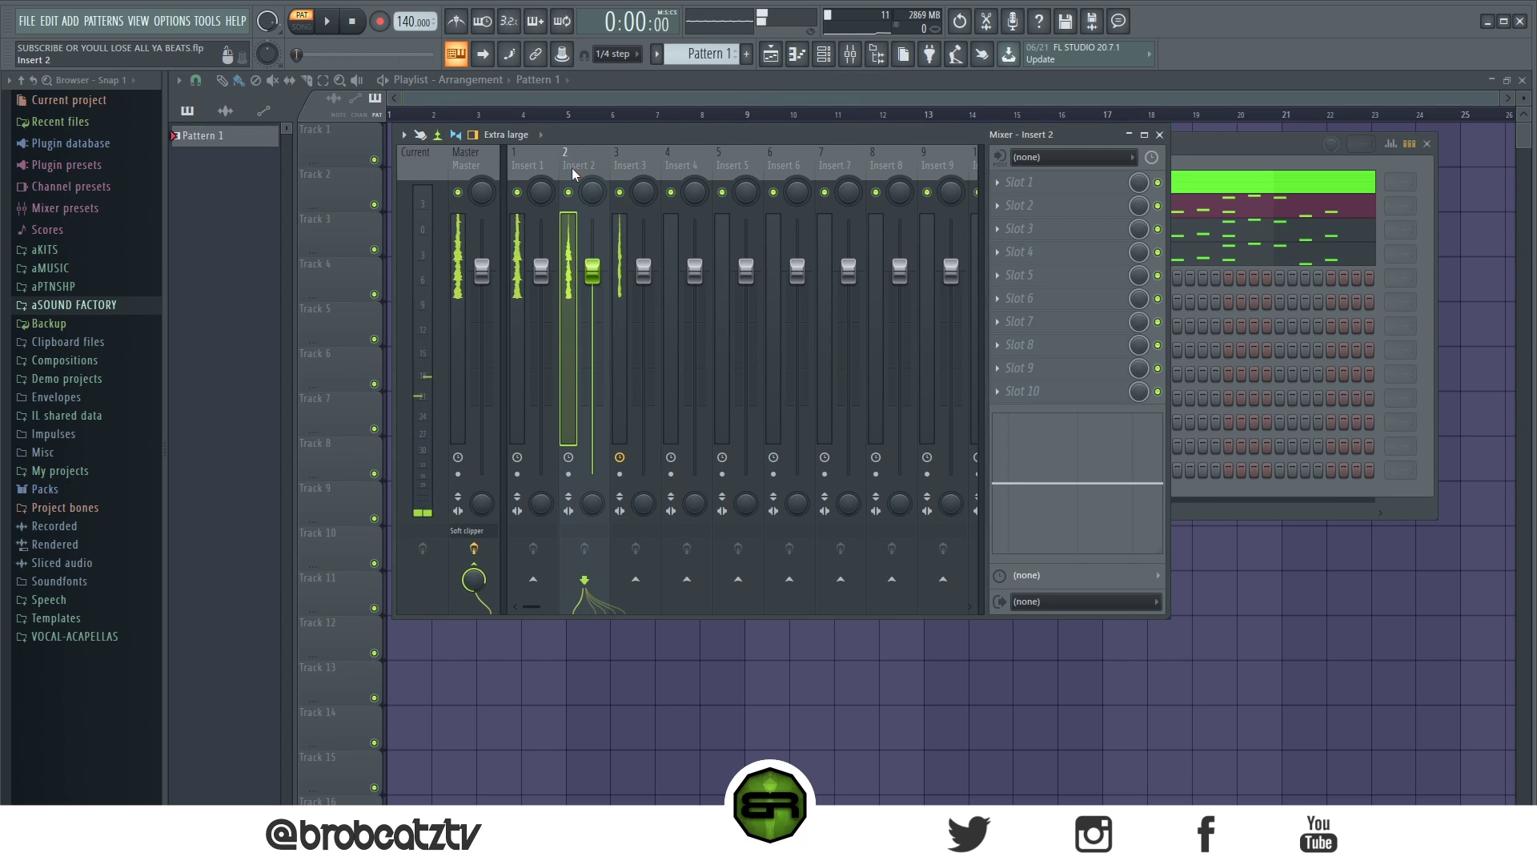
right_click(578, 167)
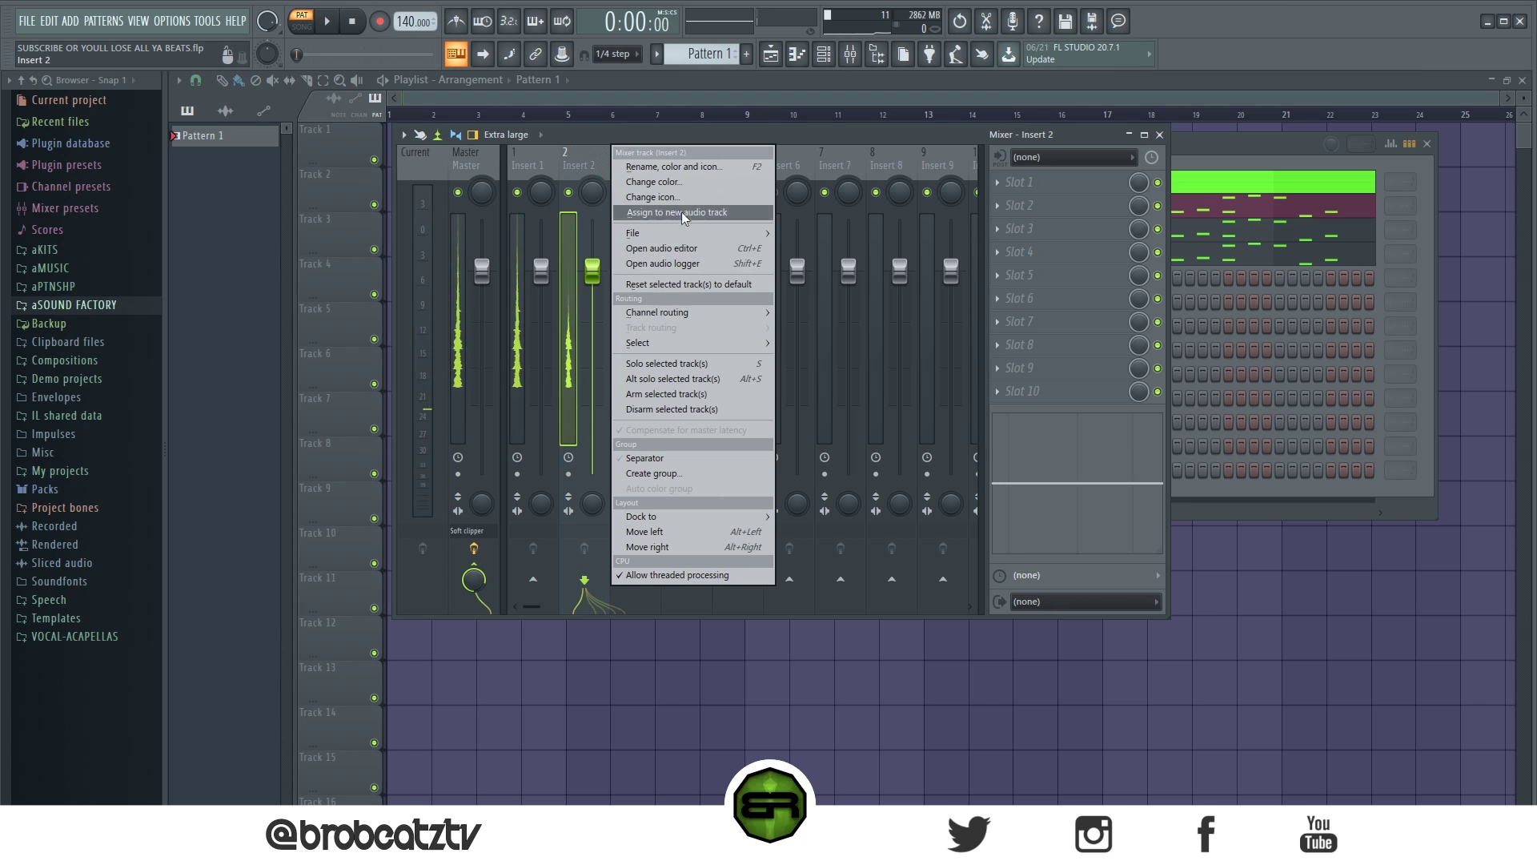
mouse_move(720, 233)
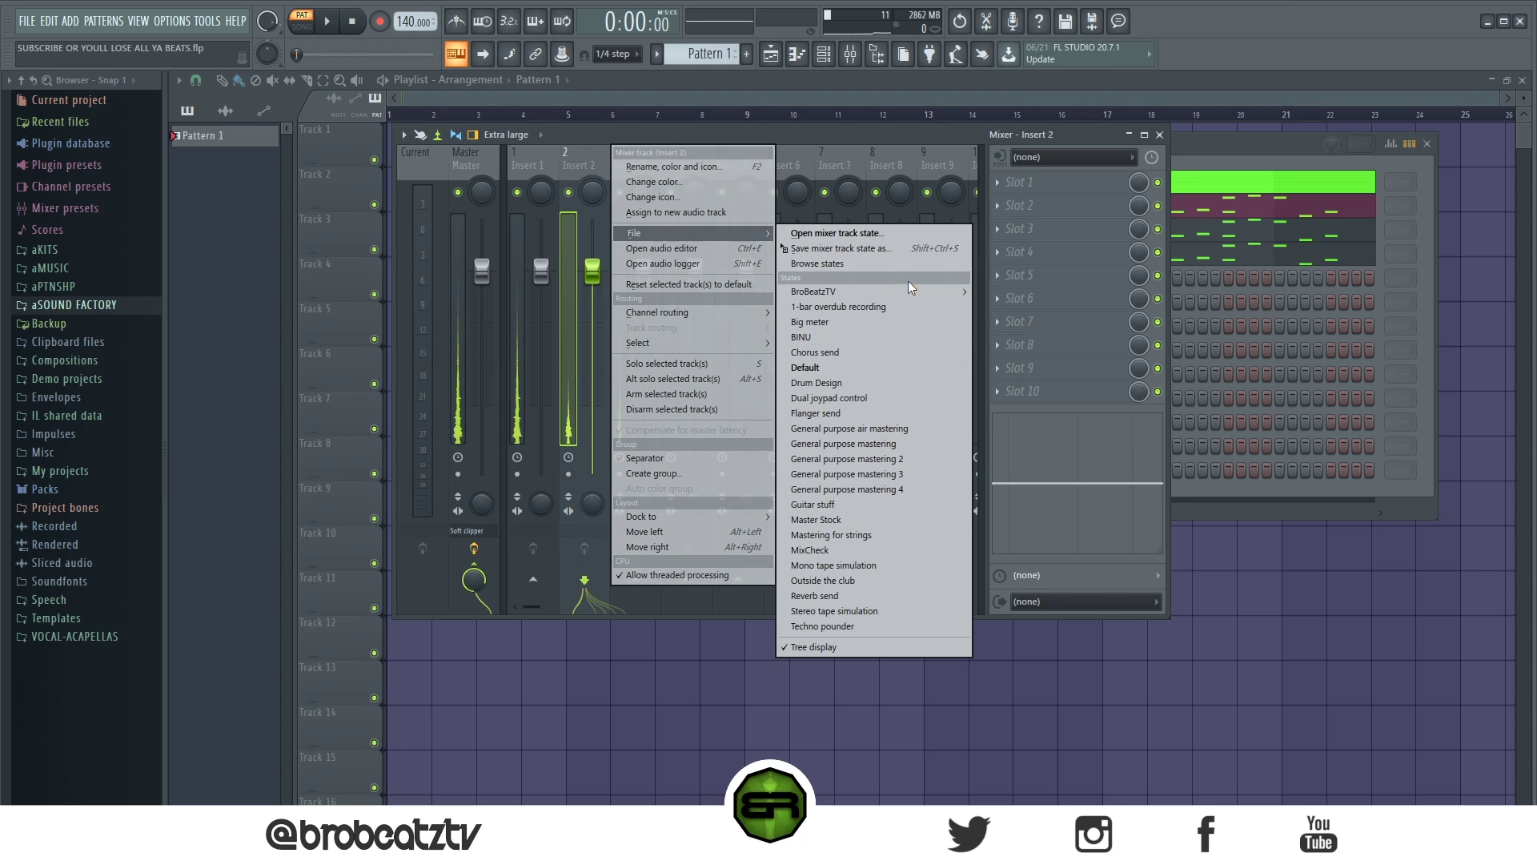
mouse_move(897, 292)
mouse_move(1010, 307)
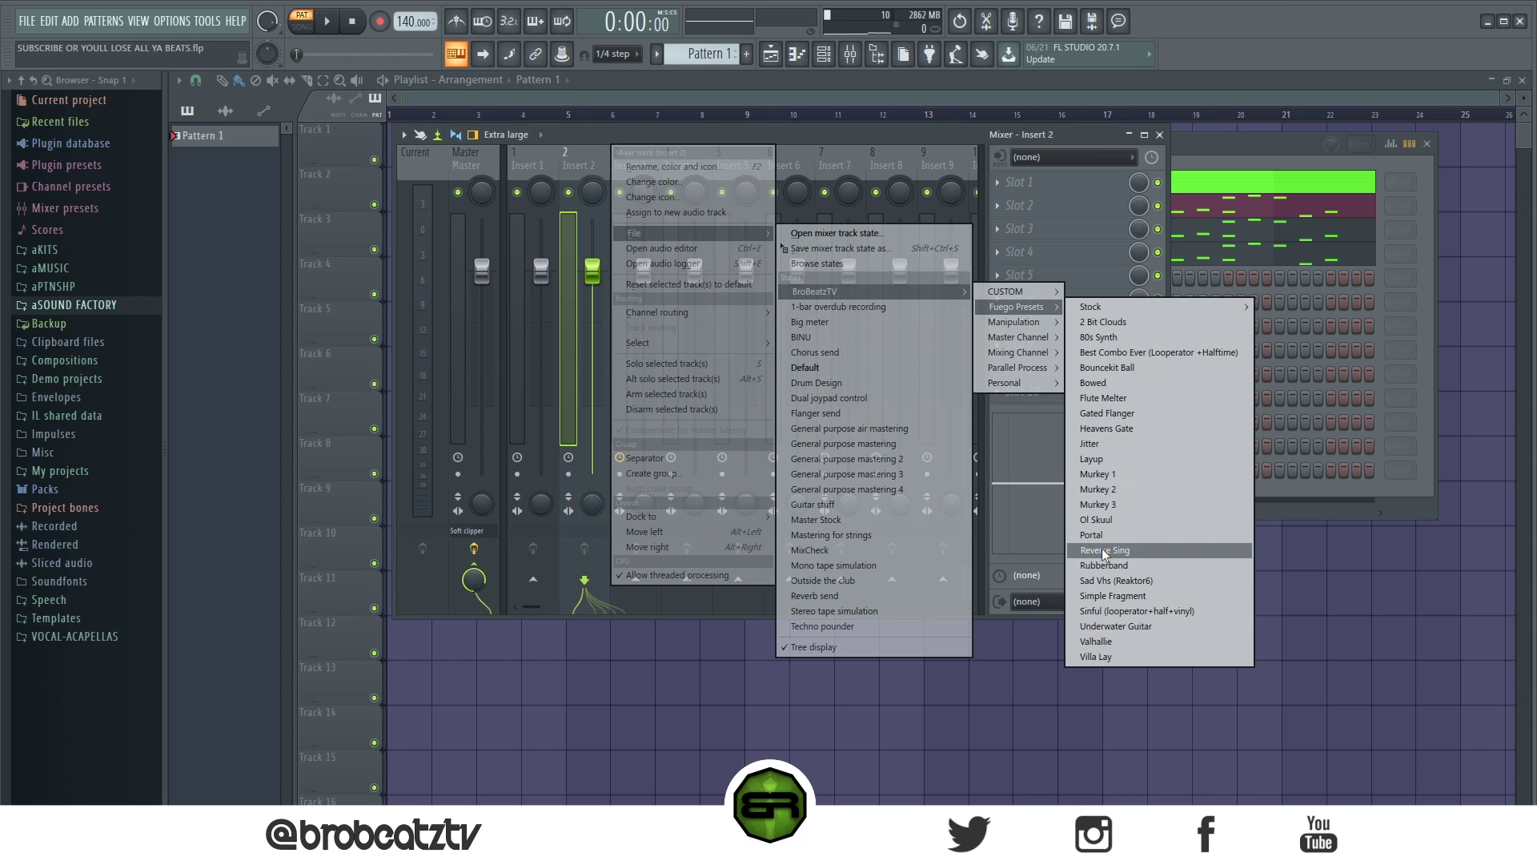
click(1104, 550)
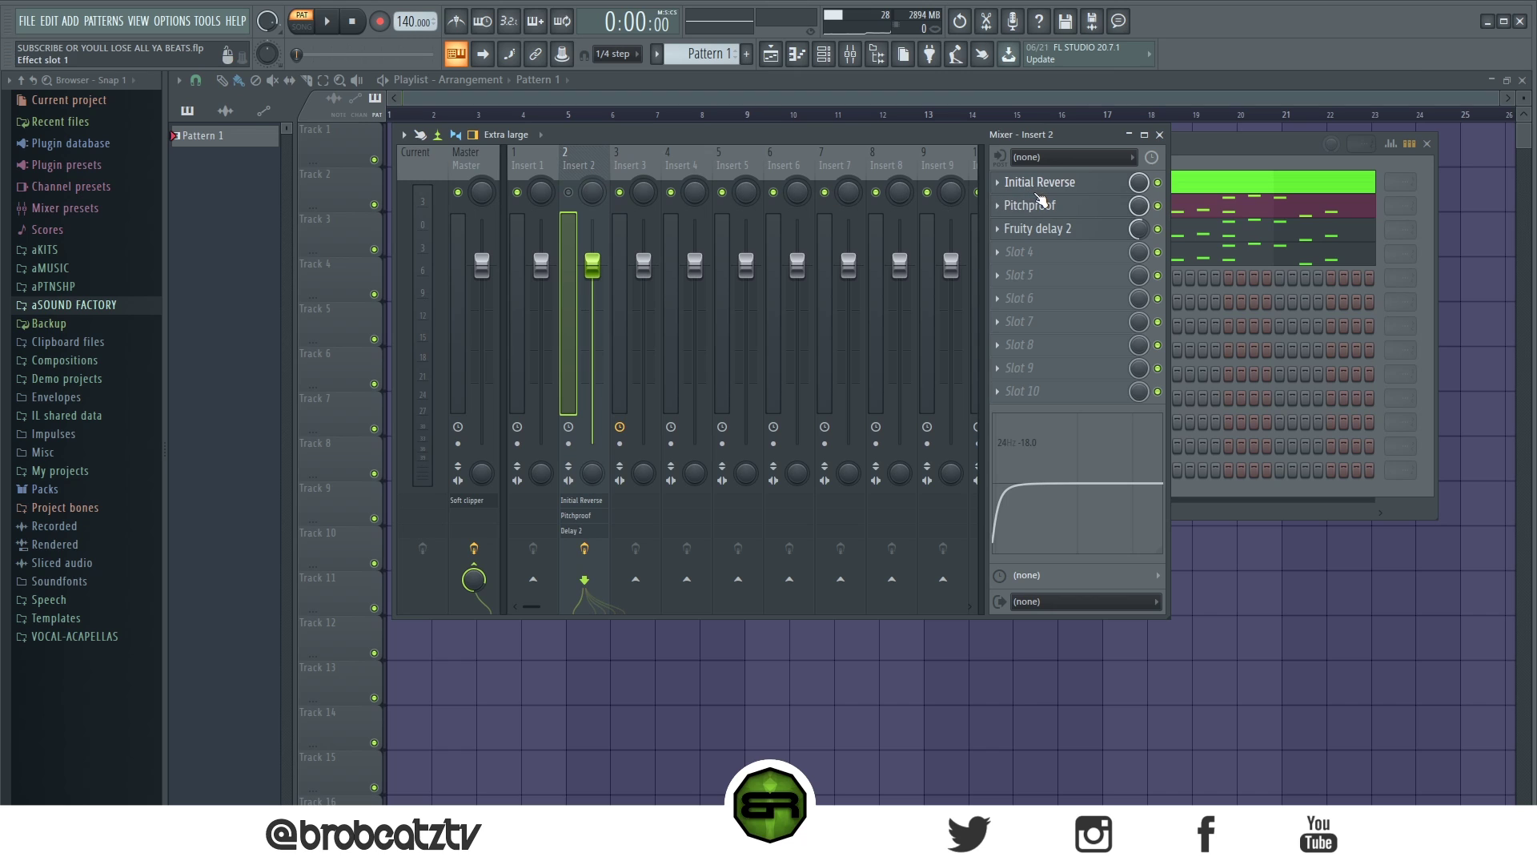
Step: Bypass Pitchproof and Fruity delay 2 on Insert 2, and open Initial Reverse over the mixer
click(1158, 205)
click(1158, 229)
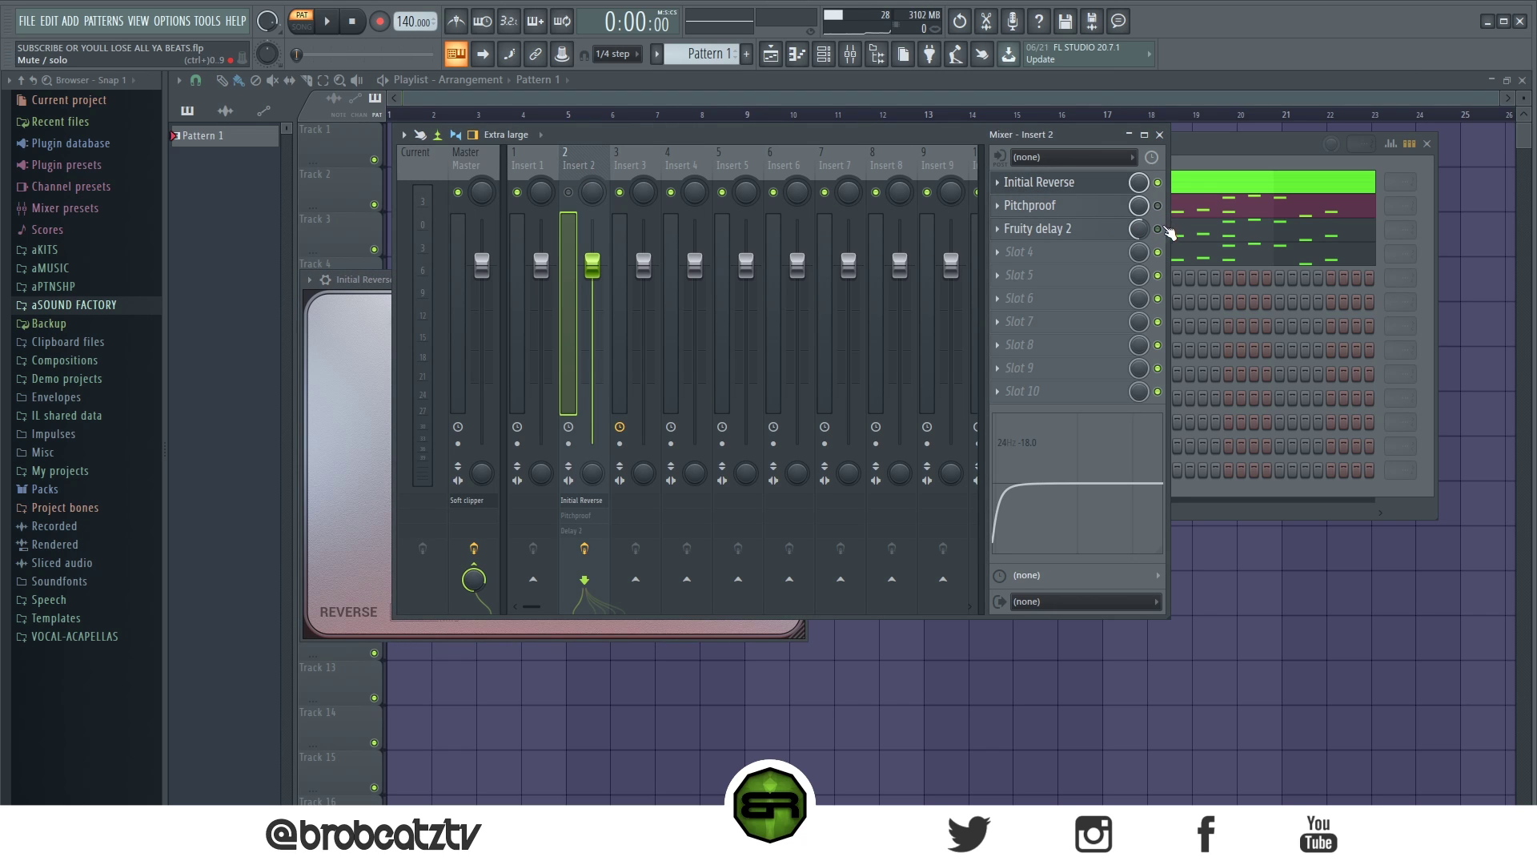
click(1082, 184)
drag(482, 276, 568, 127)
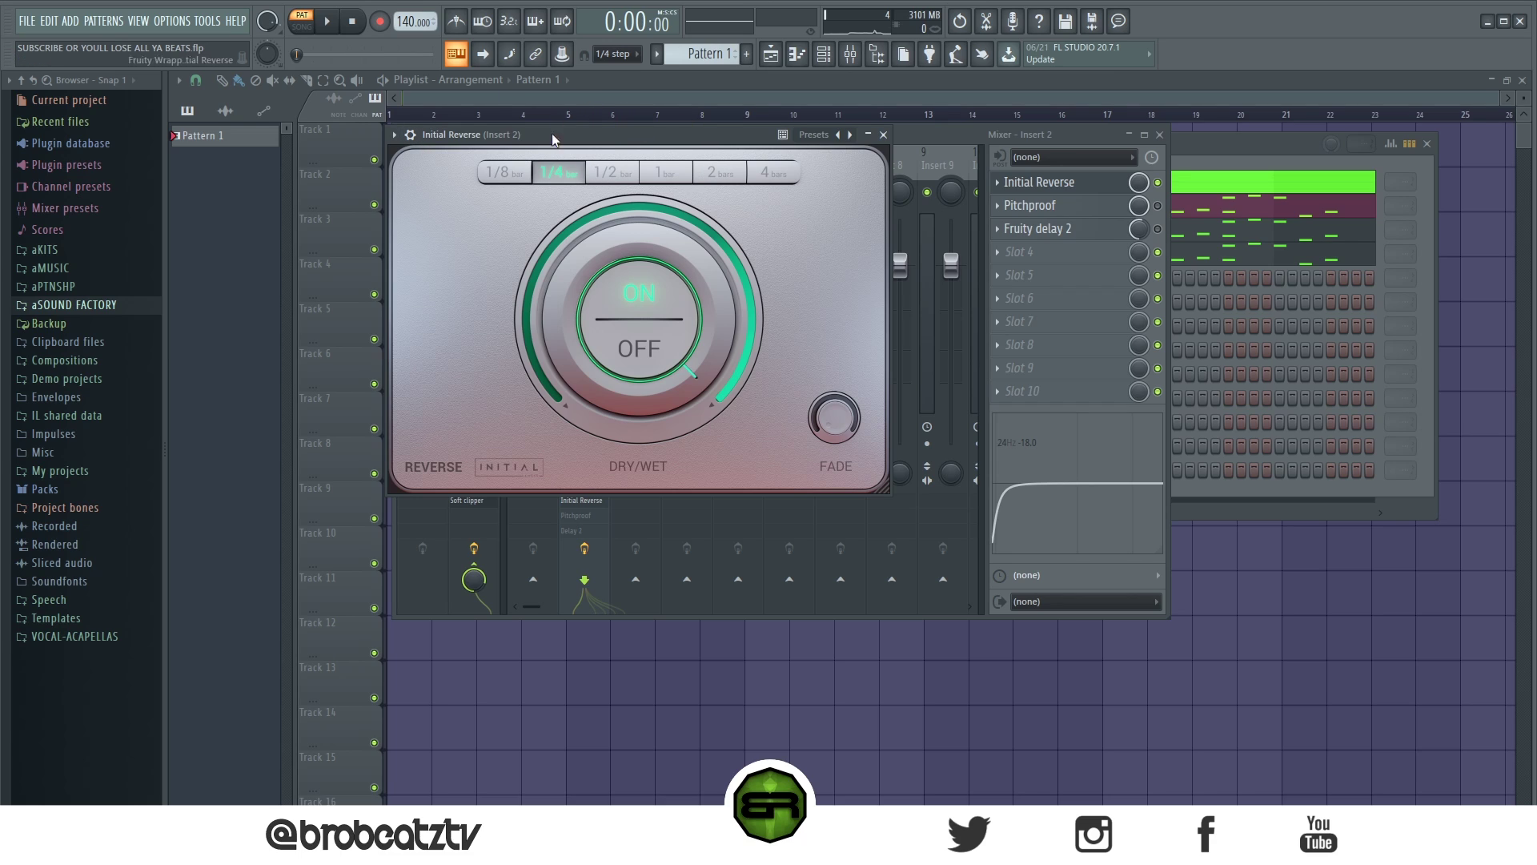
Step: Try the 1-bar loop length in Initial Reverse, return it to 1/4 bar with the effect on, and close the plugin
click(647, 187)
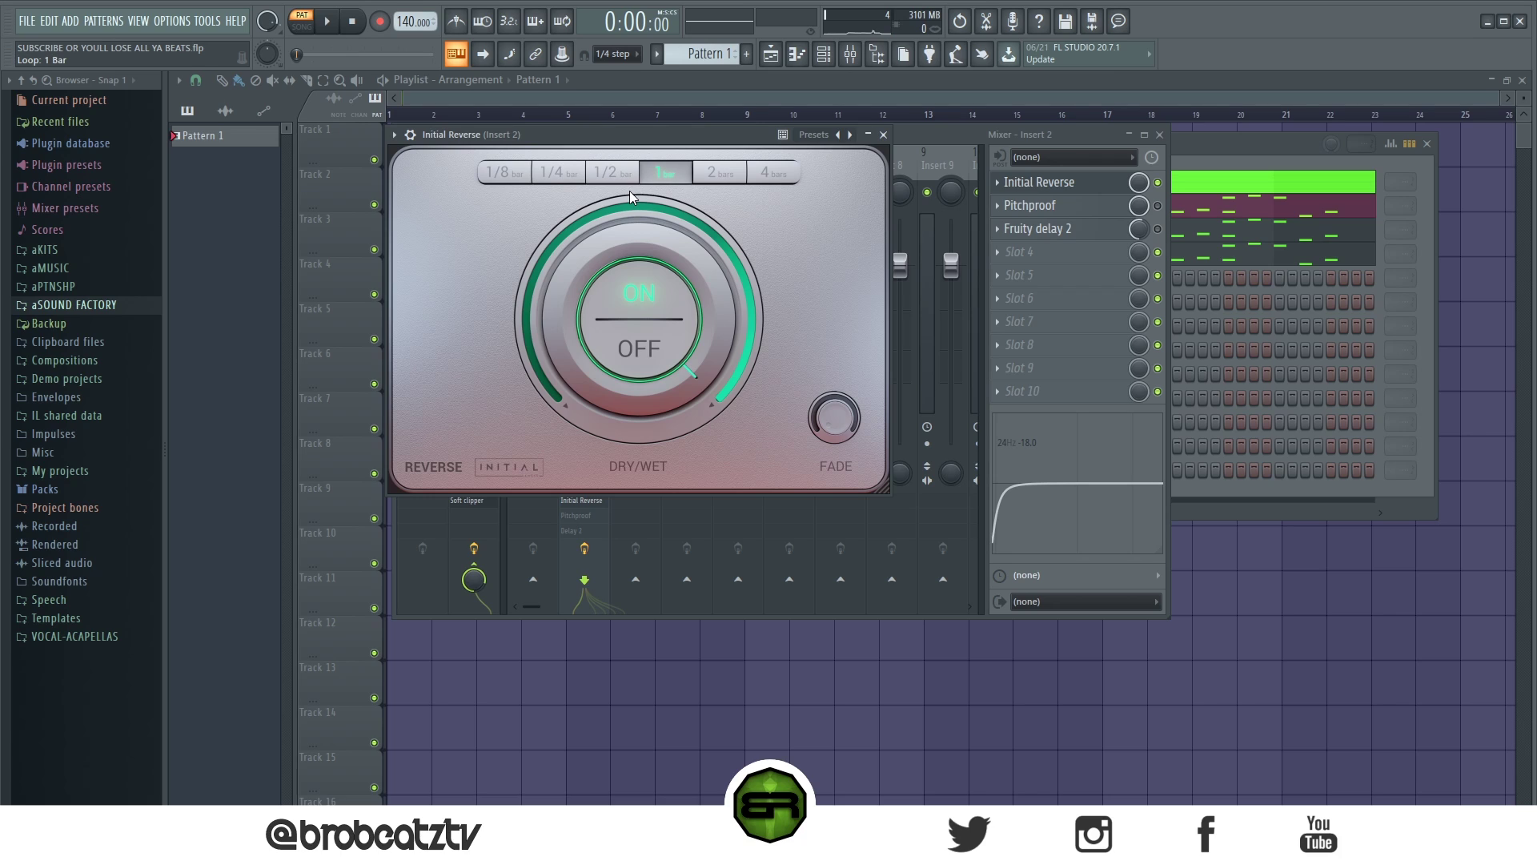
click(552, 175)
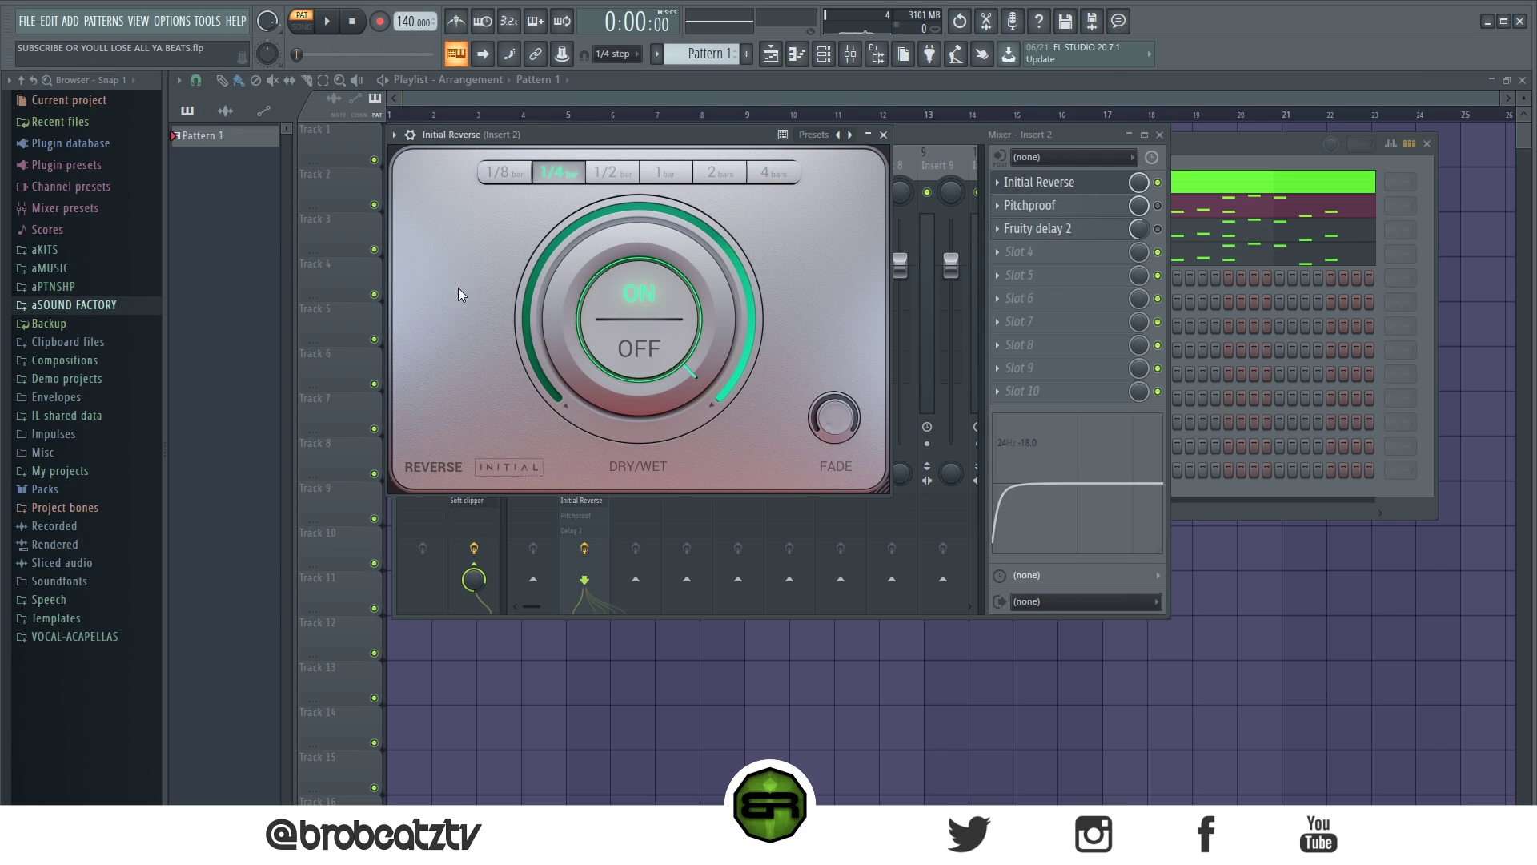
click(595, 341)
click(598, 293)
click(884, 135)
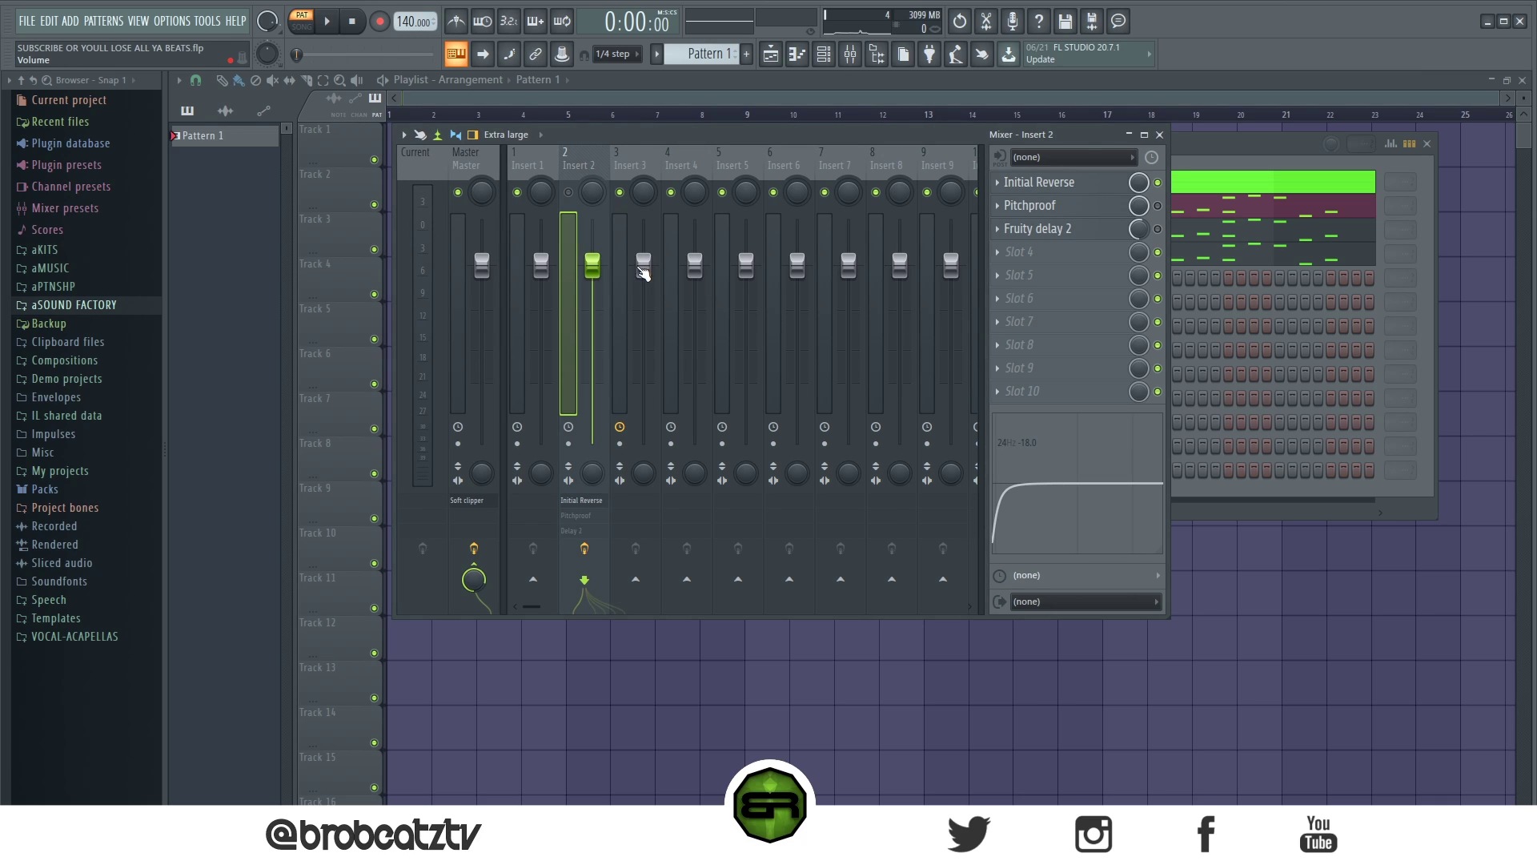
Step: Select the Omnisphere #2 channel and play notes live to hear it through Initial Reverse on Insert 2
key(F6)
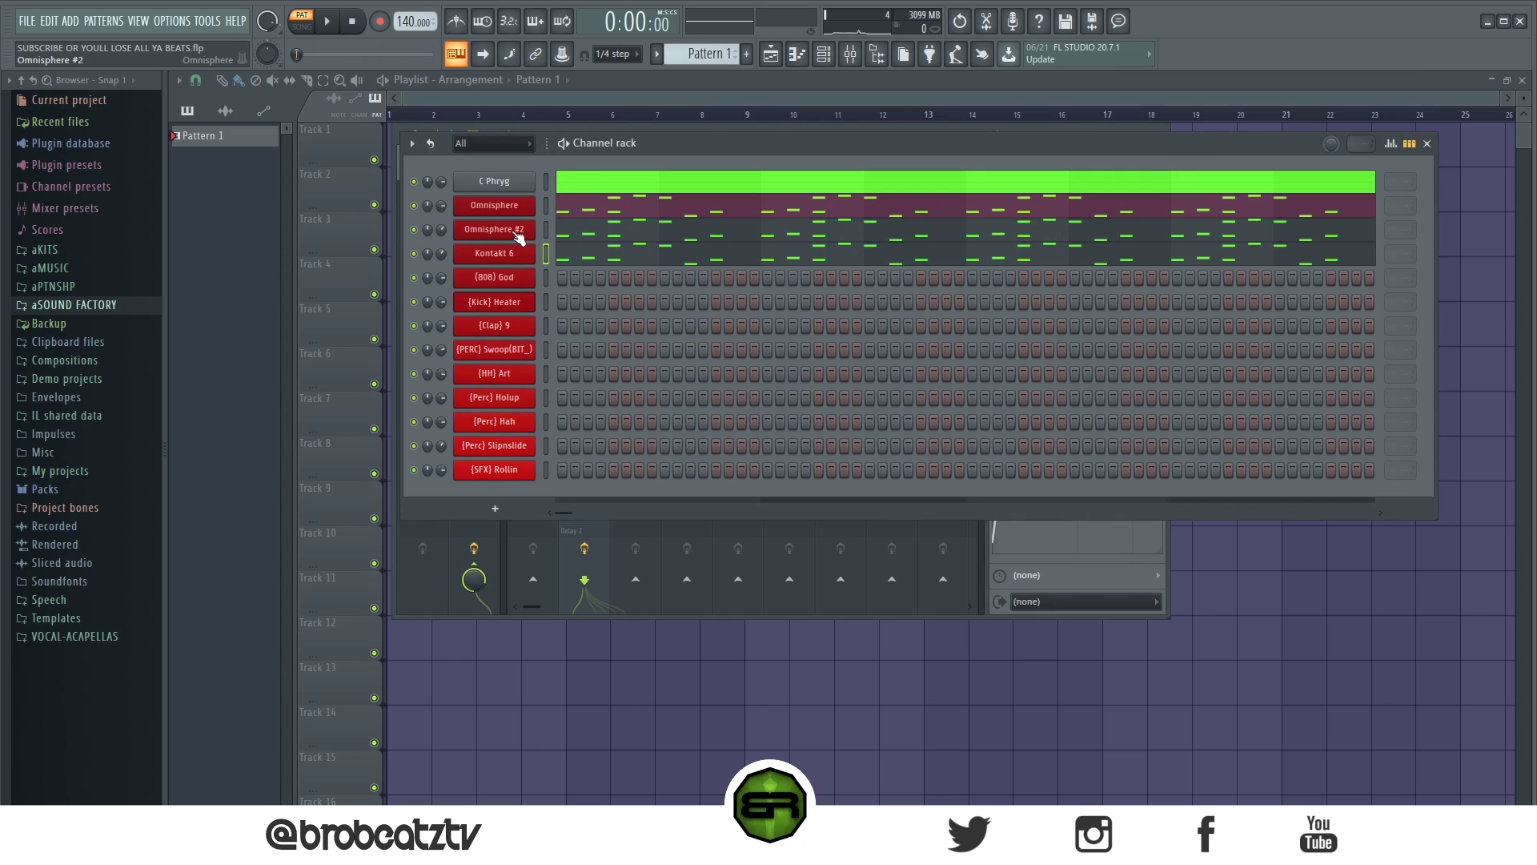
key(c)
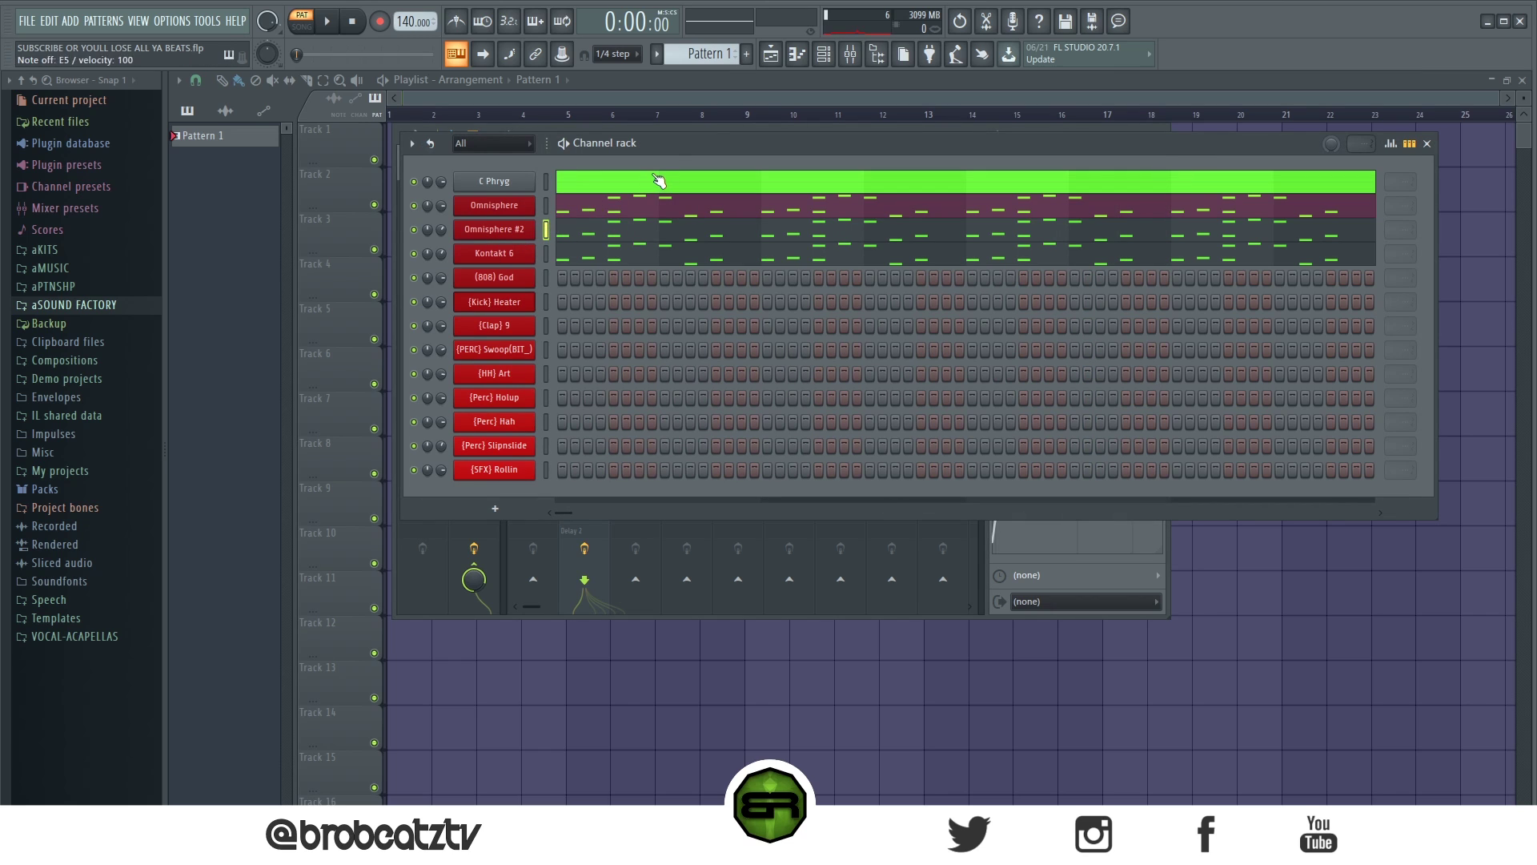
drag(680, 145, 644, 434)
click(580, 192)
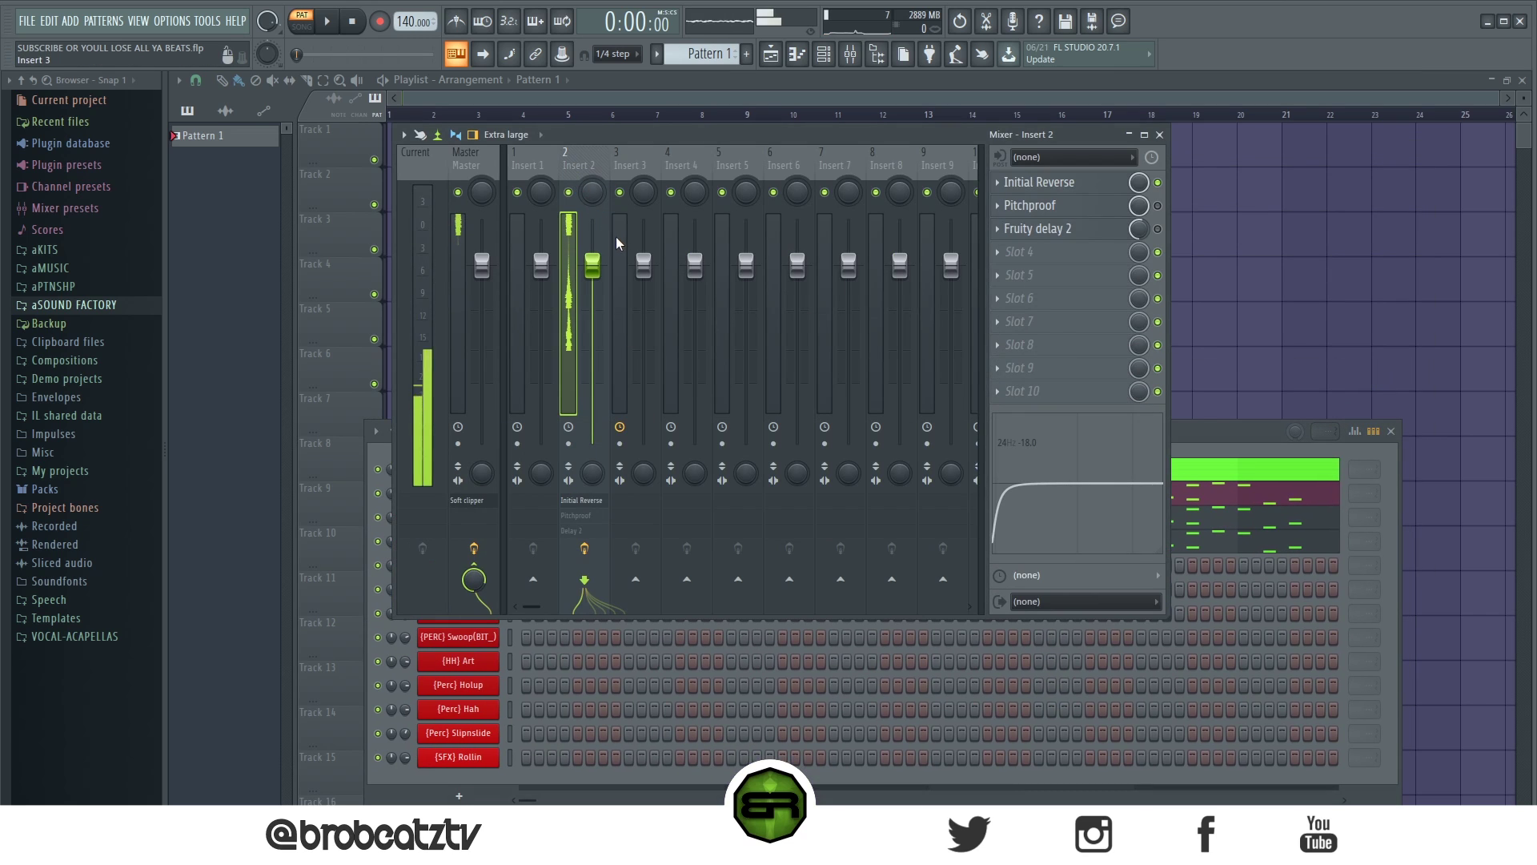
Step: Move the channel rack higher, solo Insert 2 in the mixer, and play the pattern
drag(1193, 436, 1218, 238)
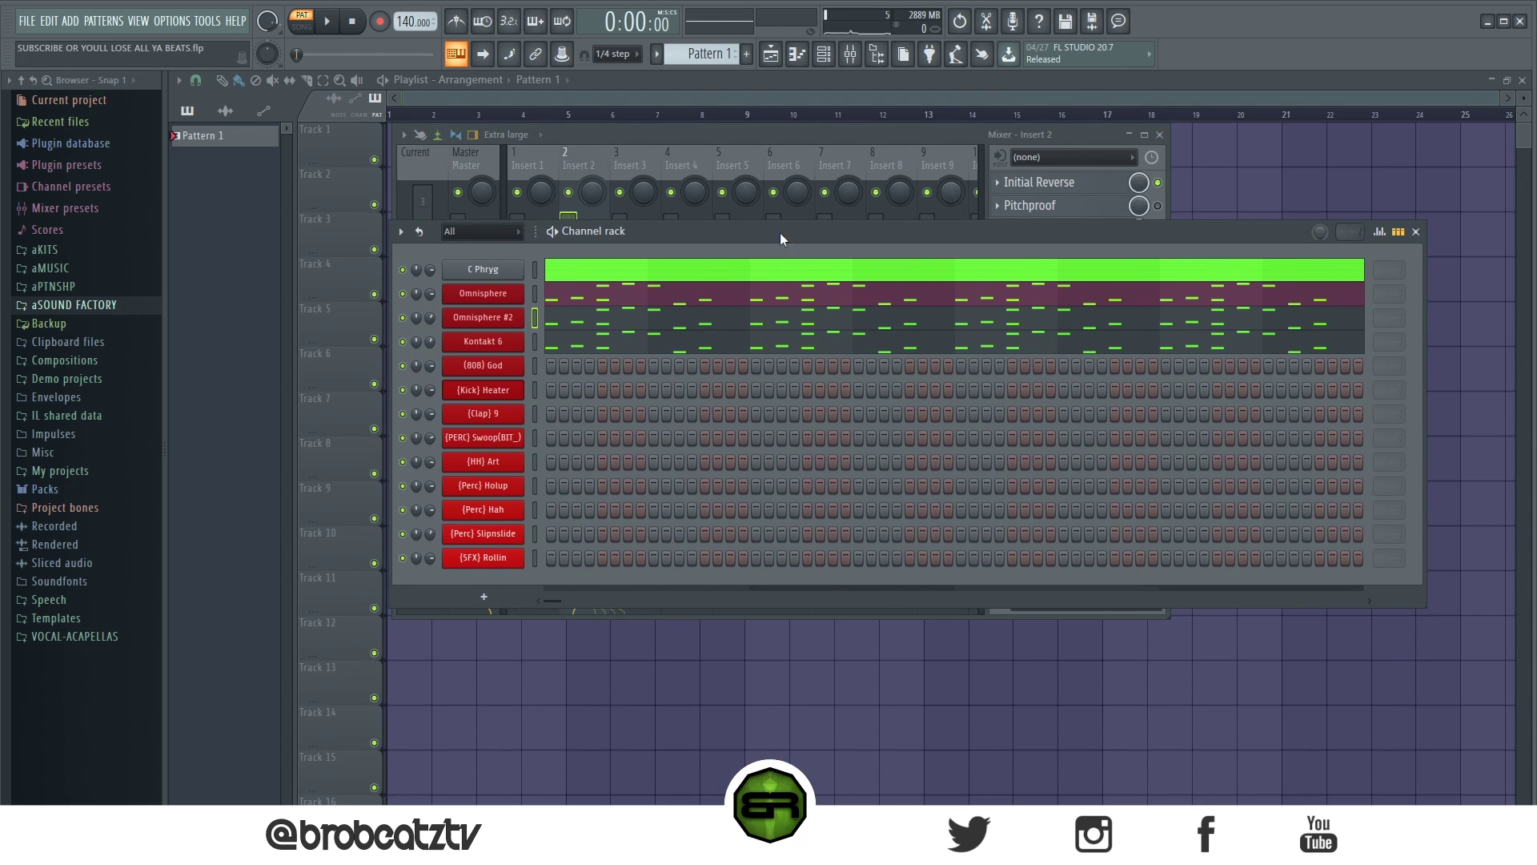
click(636, 127)
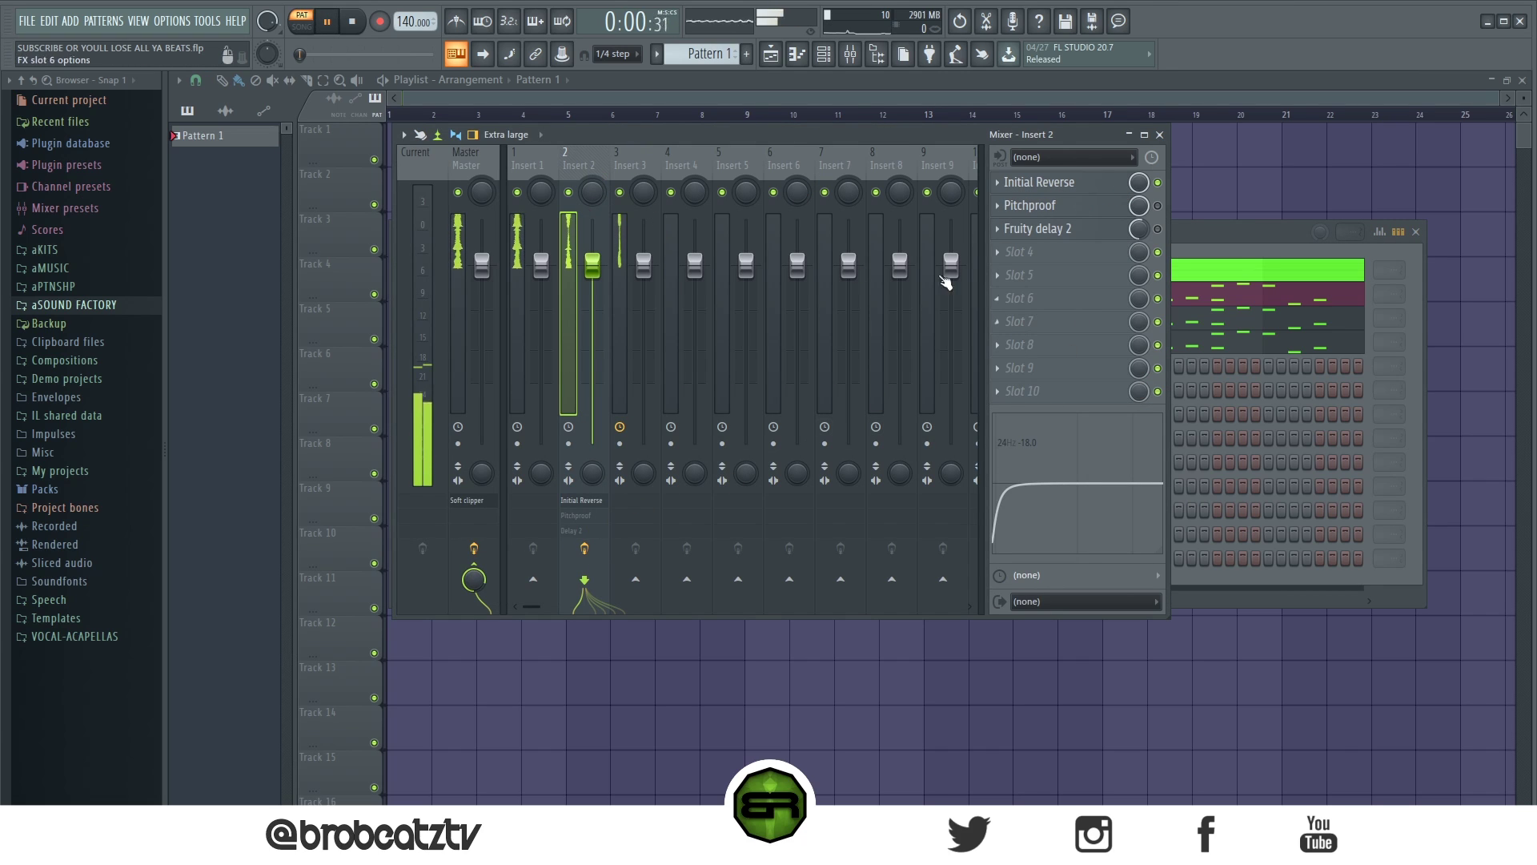
right_click(567, 197)
key(space)
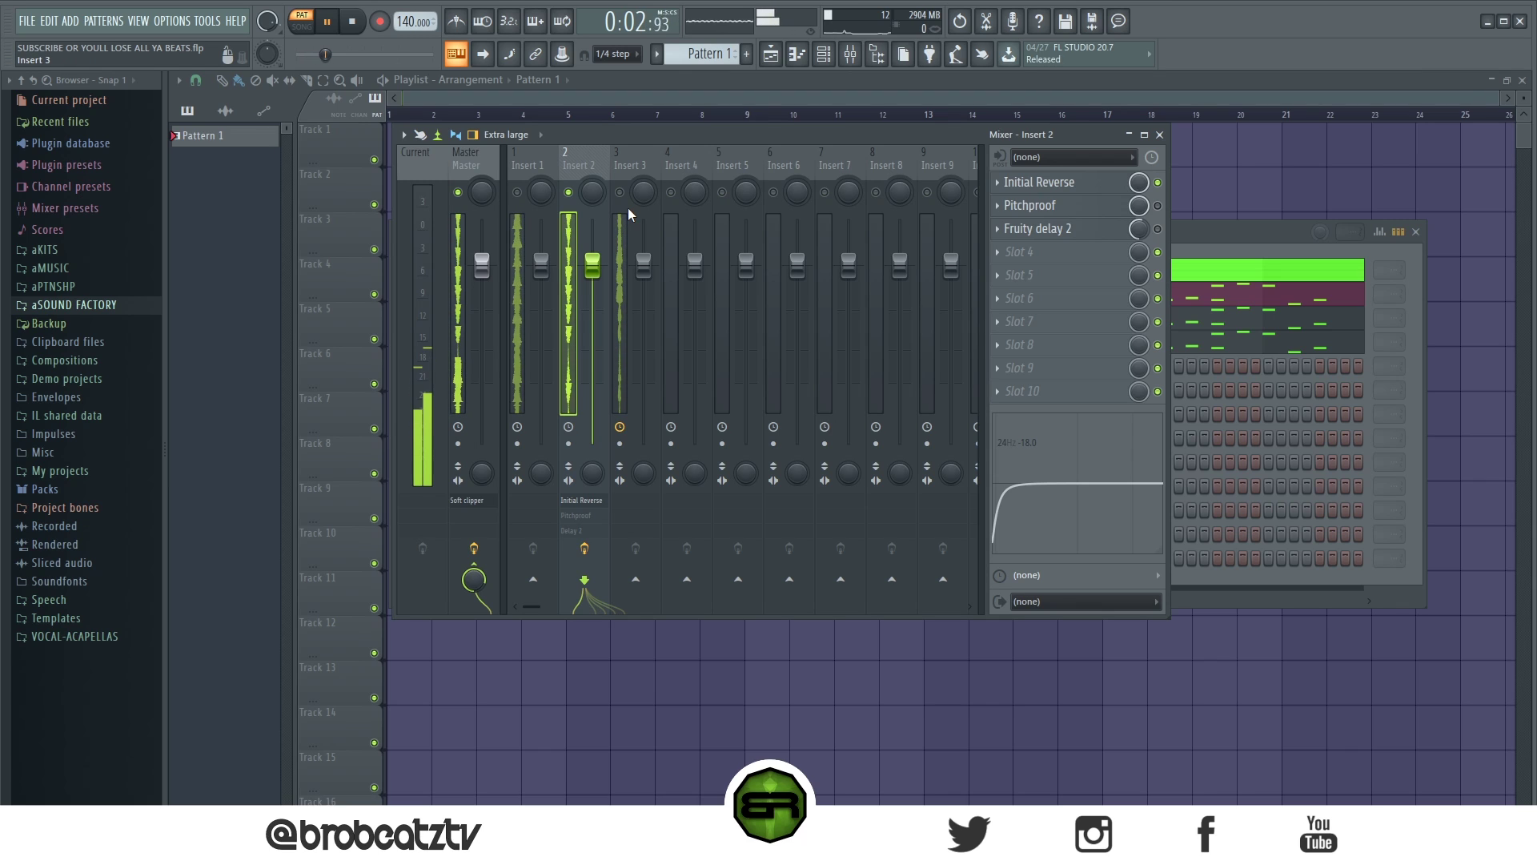
key(space)
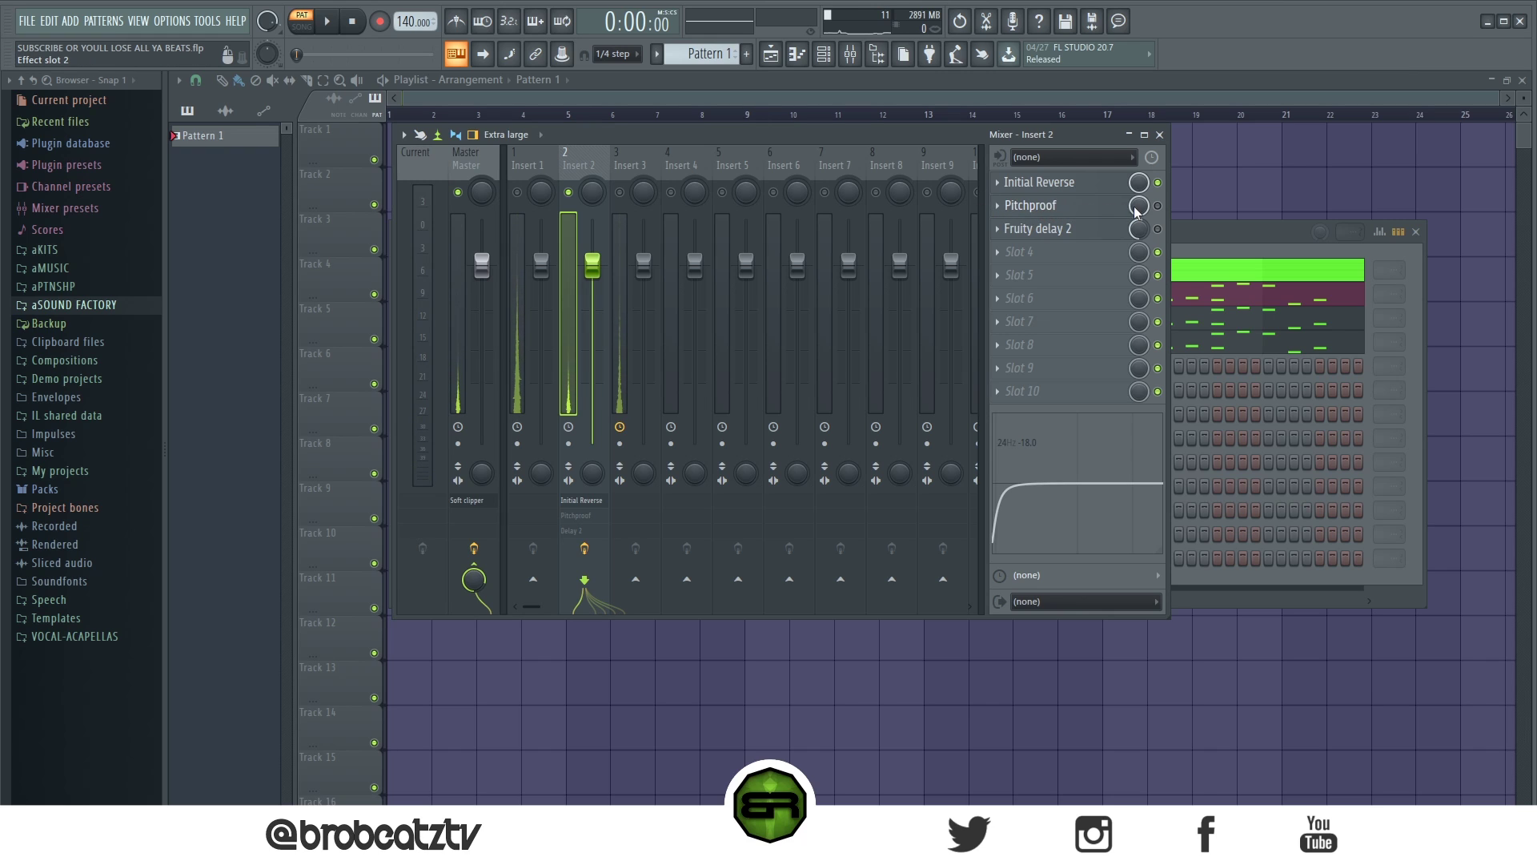
Step: Enable Pitchproof on Insert 2, check the C Phryg scale in the piano roll, and return to the Pitchproof window
click(1092, 210)
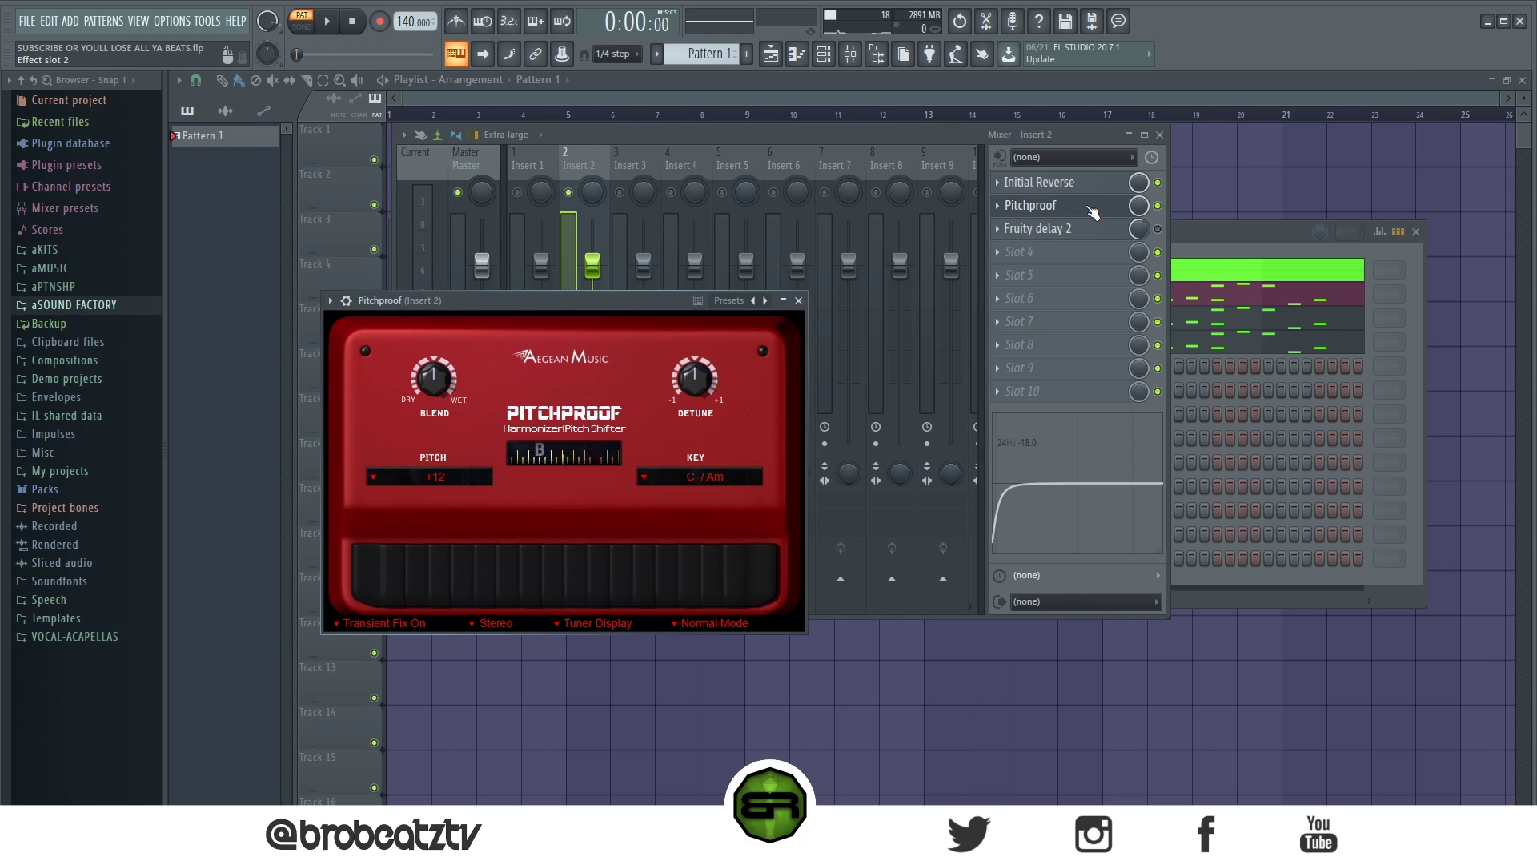
click(1275, 242)
click(943, 271)
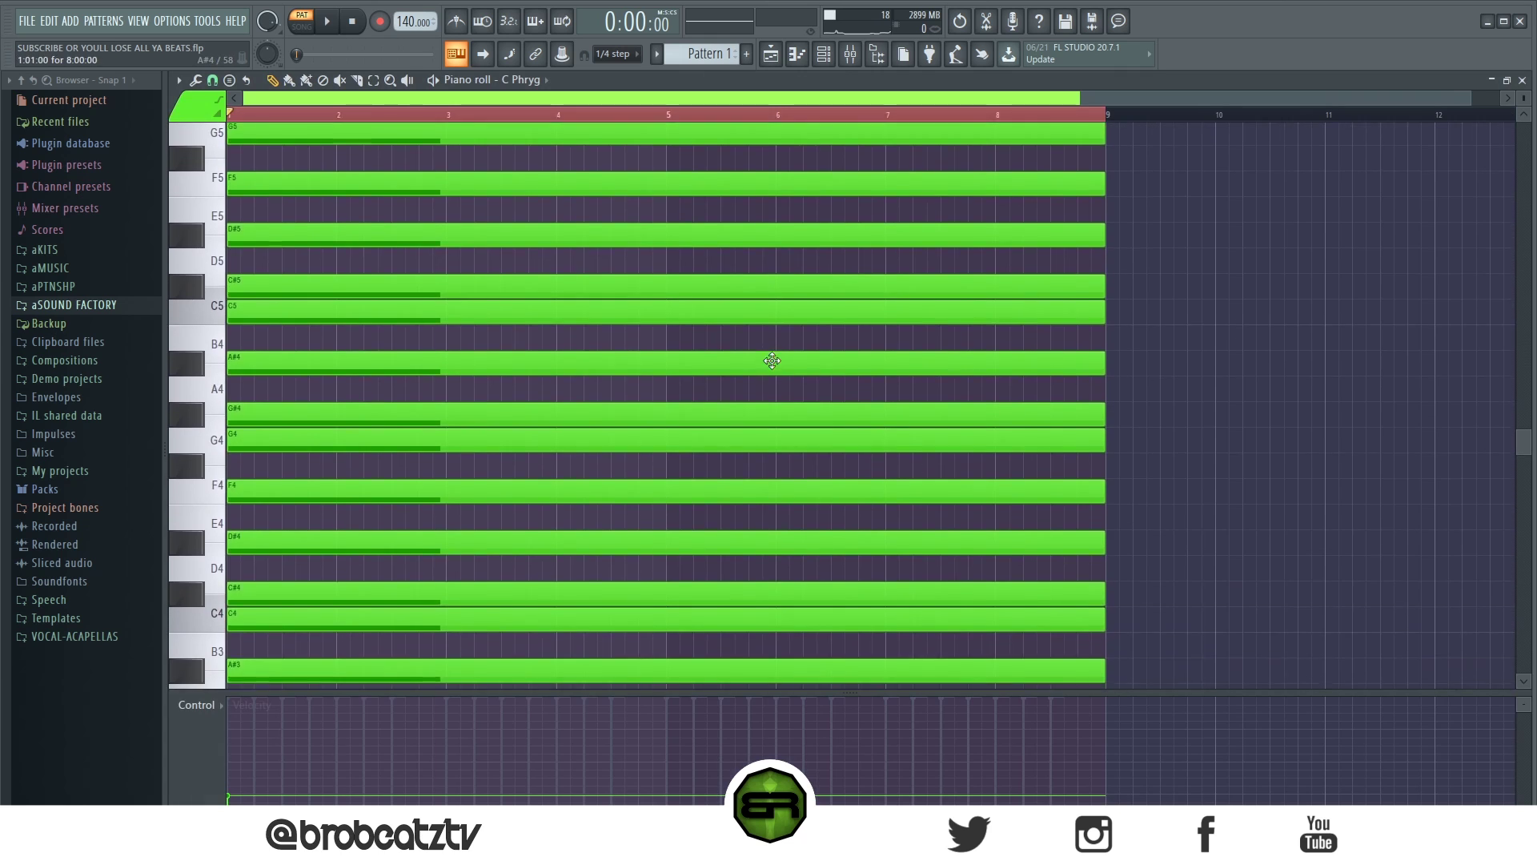
click(771, 54)
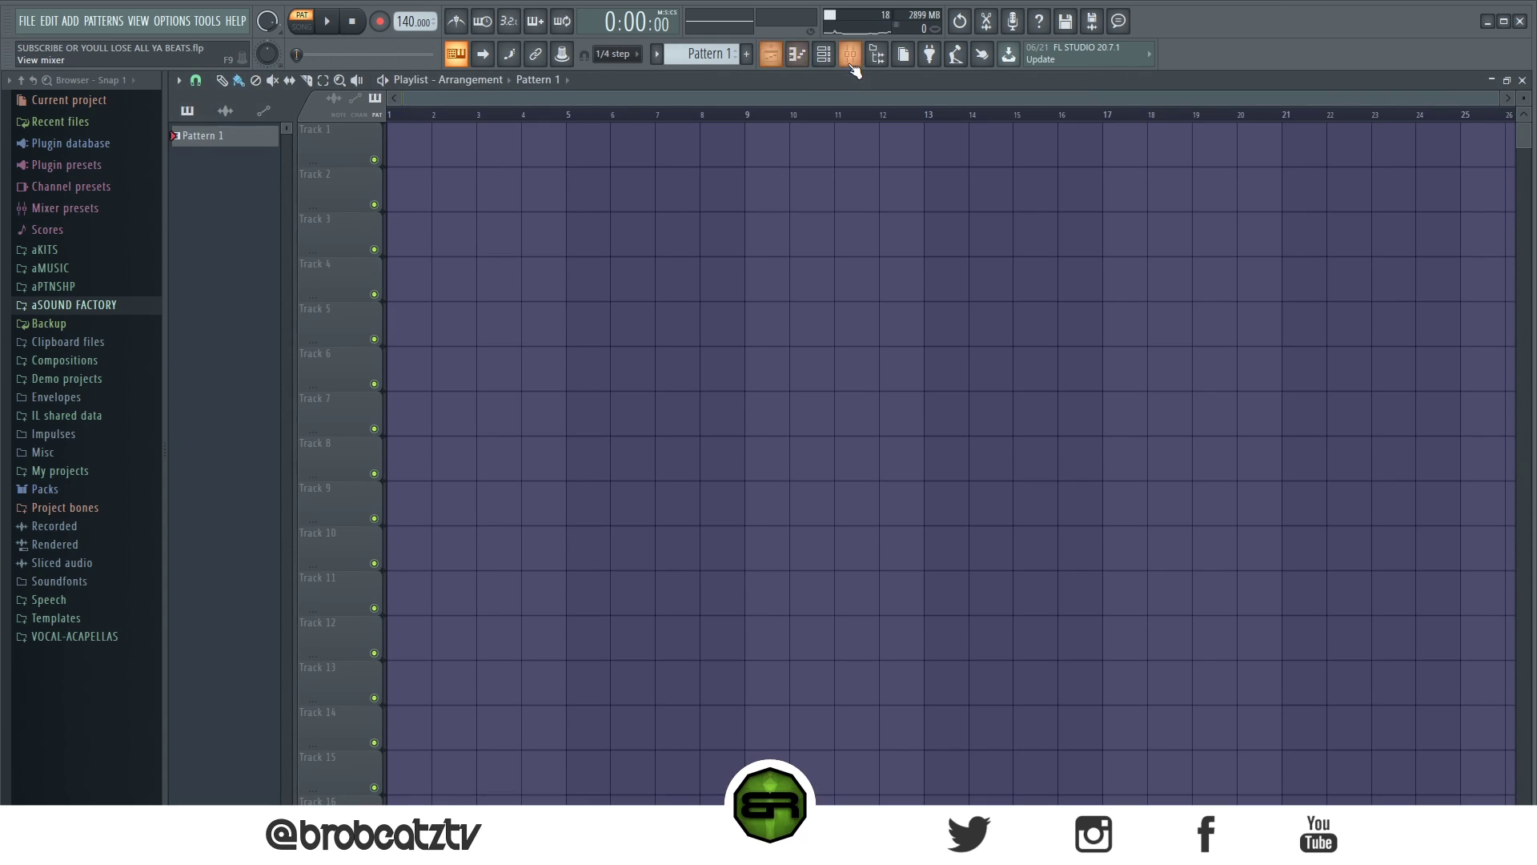
click(850, 54)
click(1071, 210)
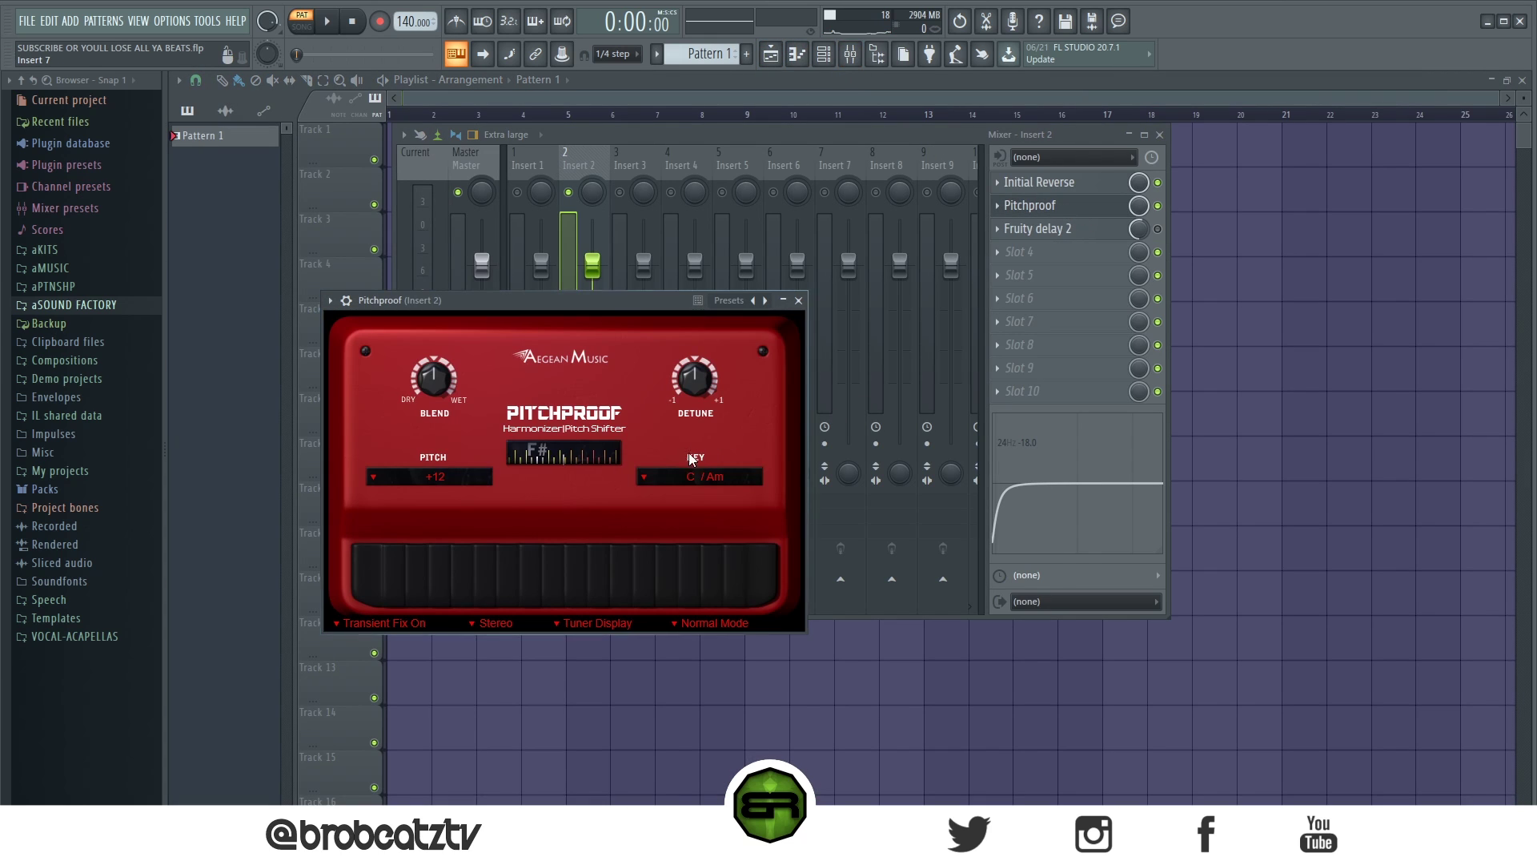
Step: Try the 3rd Harmony +3/+4 pitch in Pitchproof and return it to +12
click(381, 478)
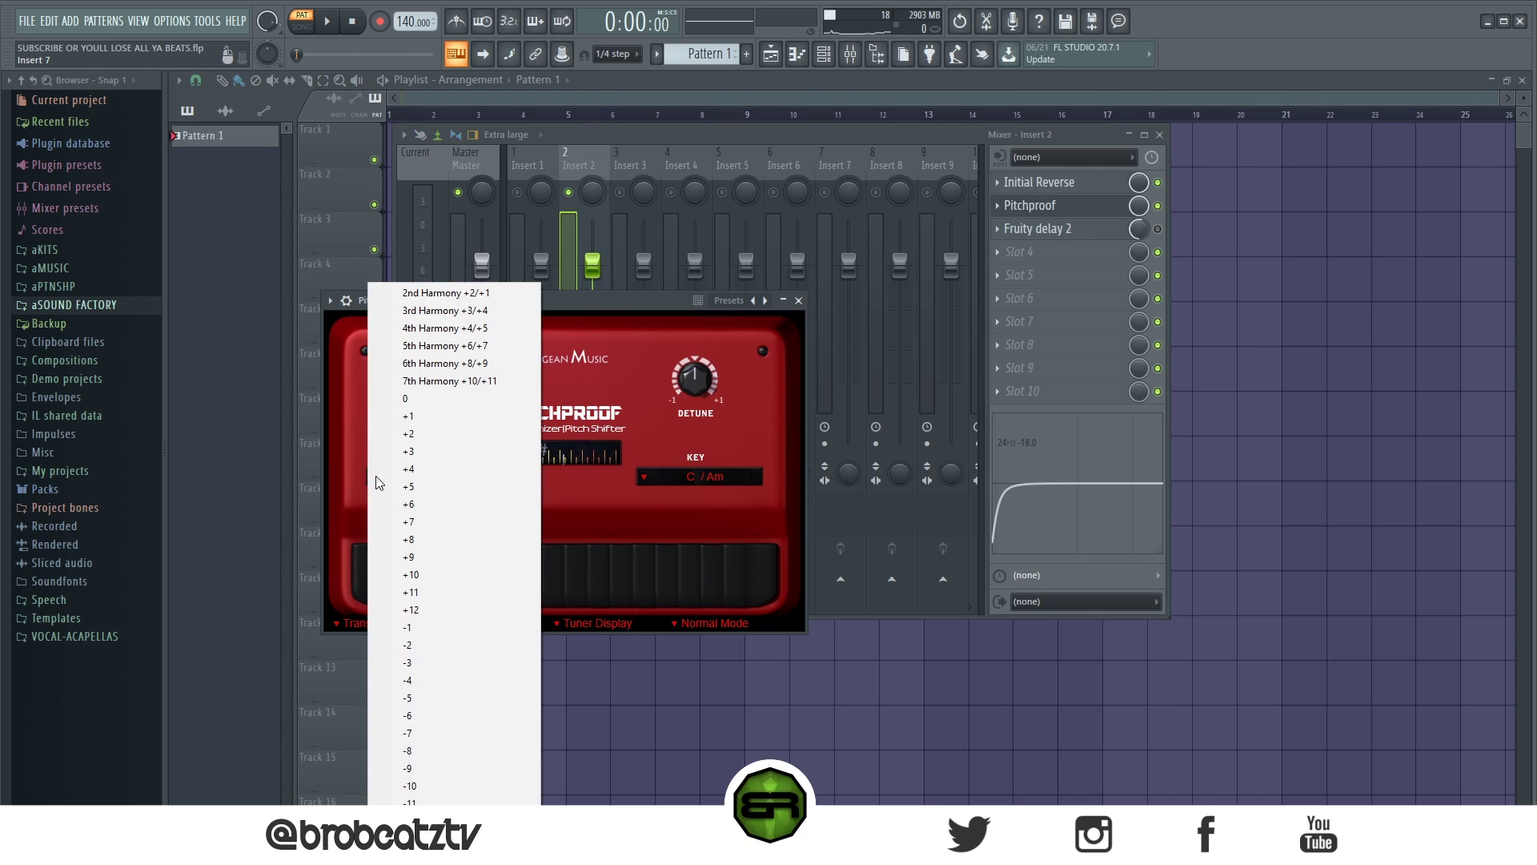
click(455, 318)
click(379, 472)
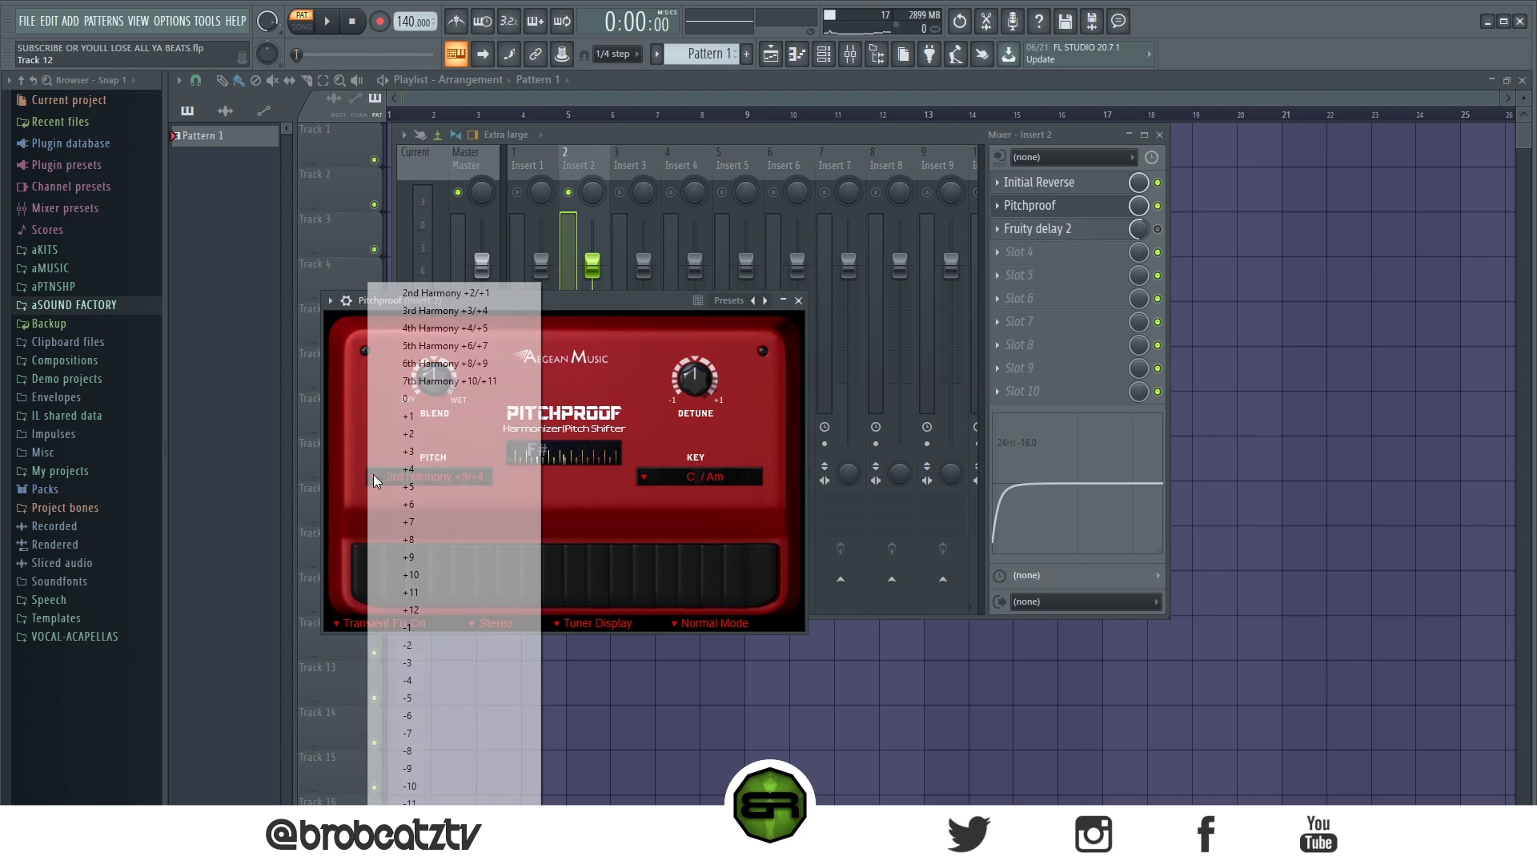
click(416, 610)
Step: Select Stereo mode in Pitchproof, close it, and play the soloed Insert 2 with the pitch effect
drag(517, 189, 511, 144)
click(533, 468)
click(576, 505)
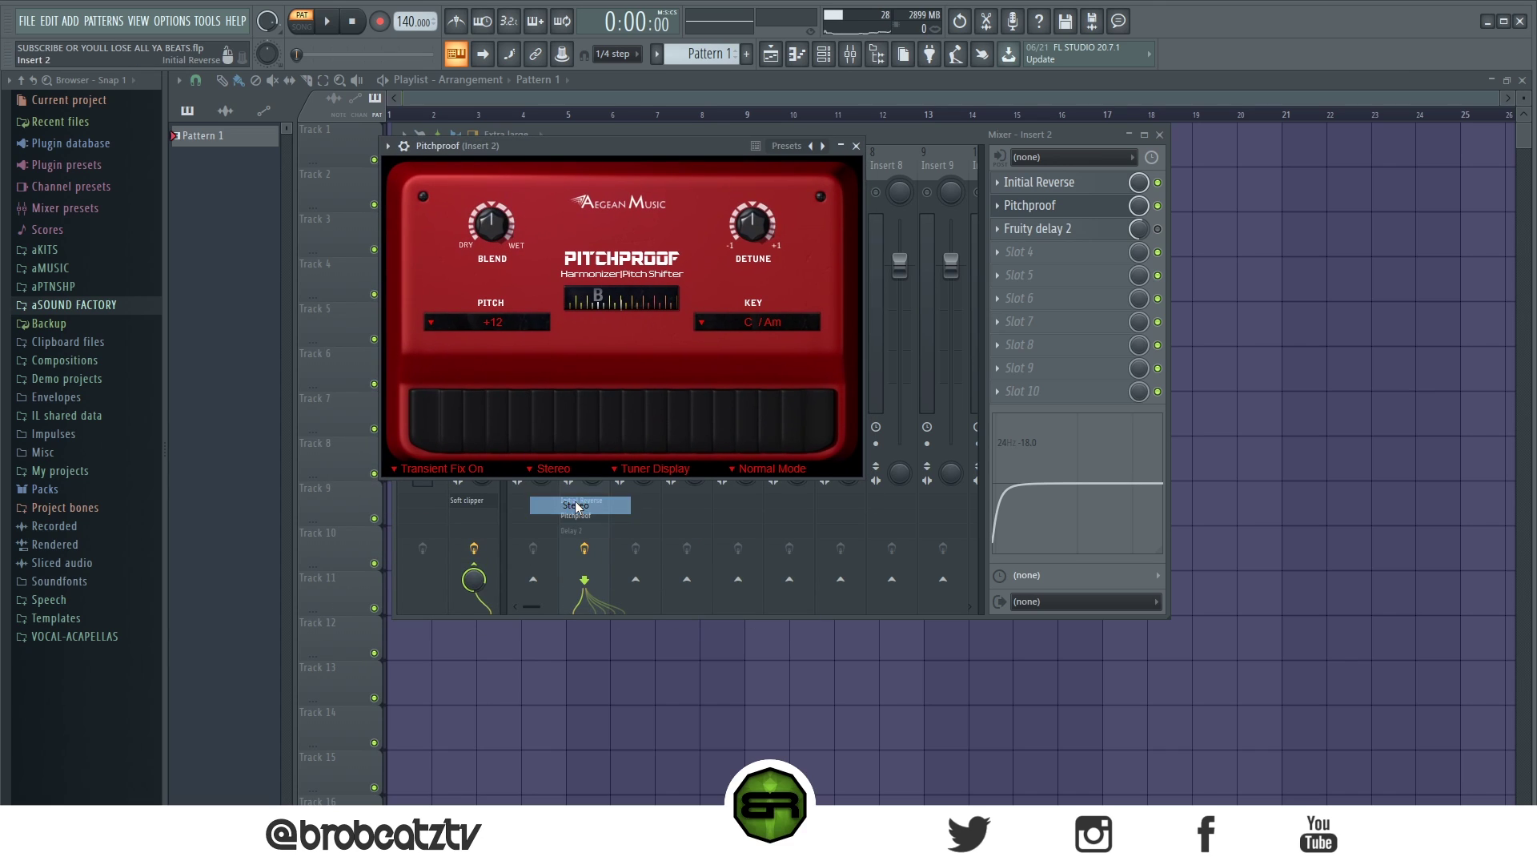
click(855, 147)
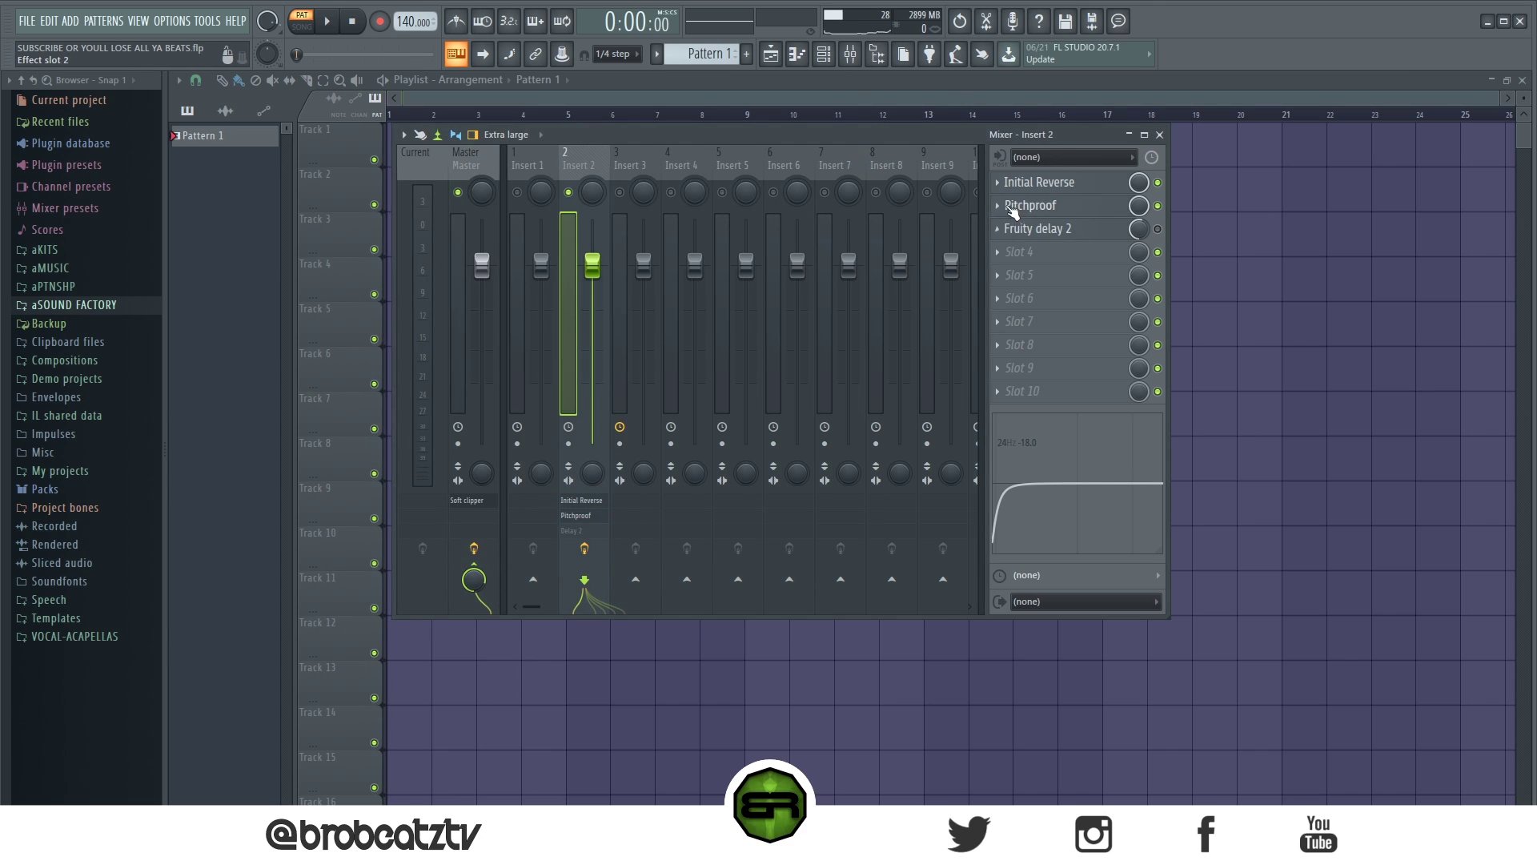
key(space)
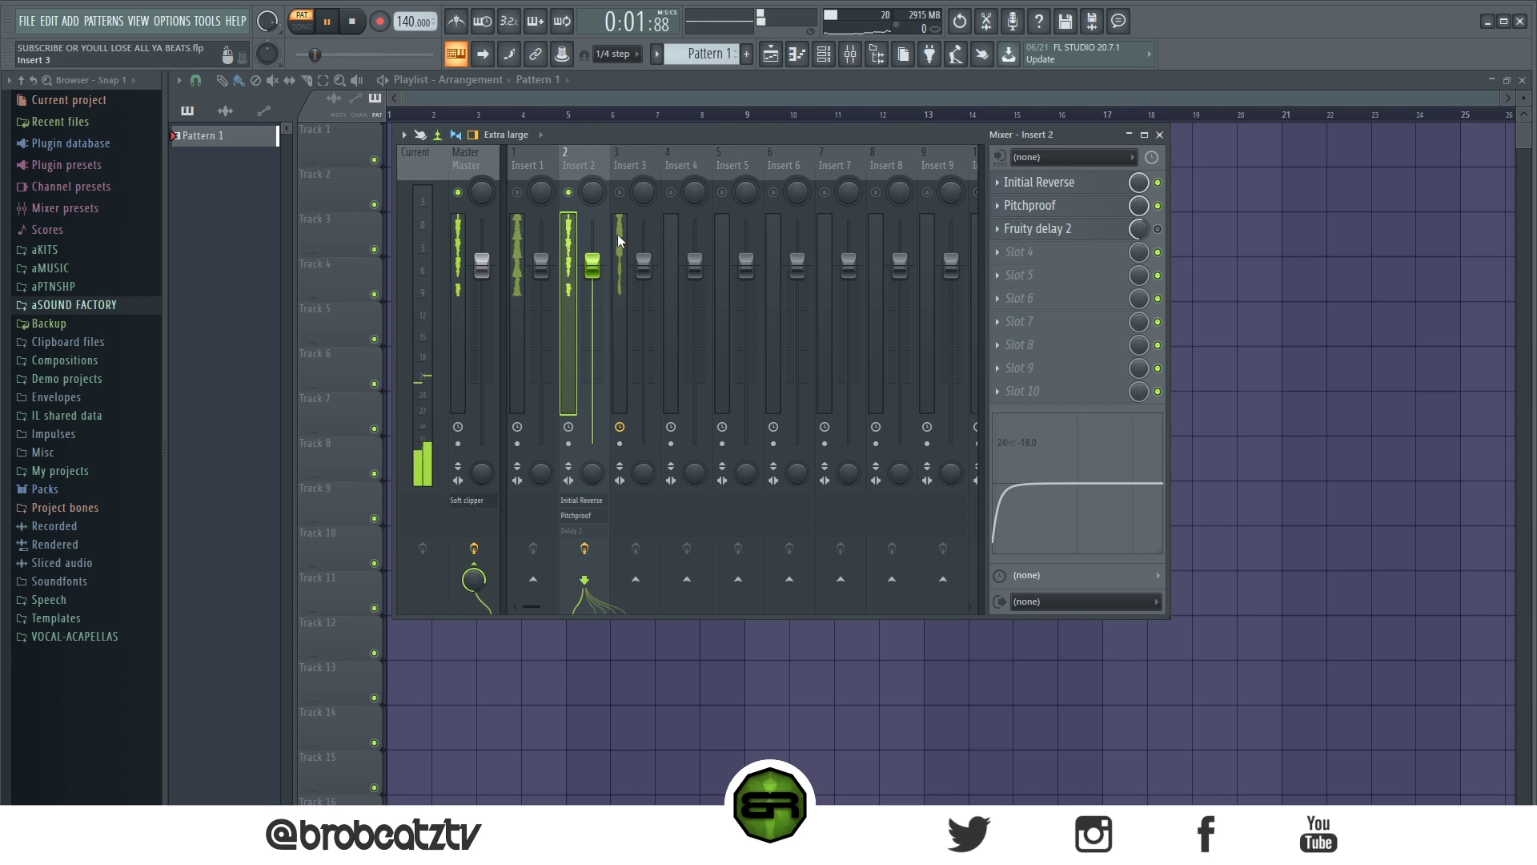
key(space)
Step: Inspect Fruity delay 2 on Insert 2 and enable it while playing the pattern
click(1105, 232)
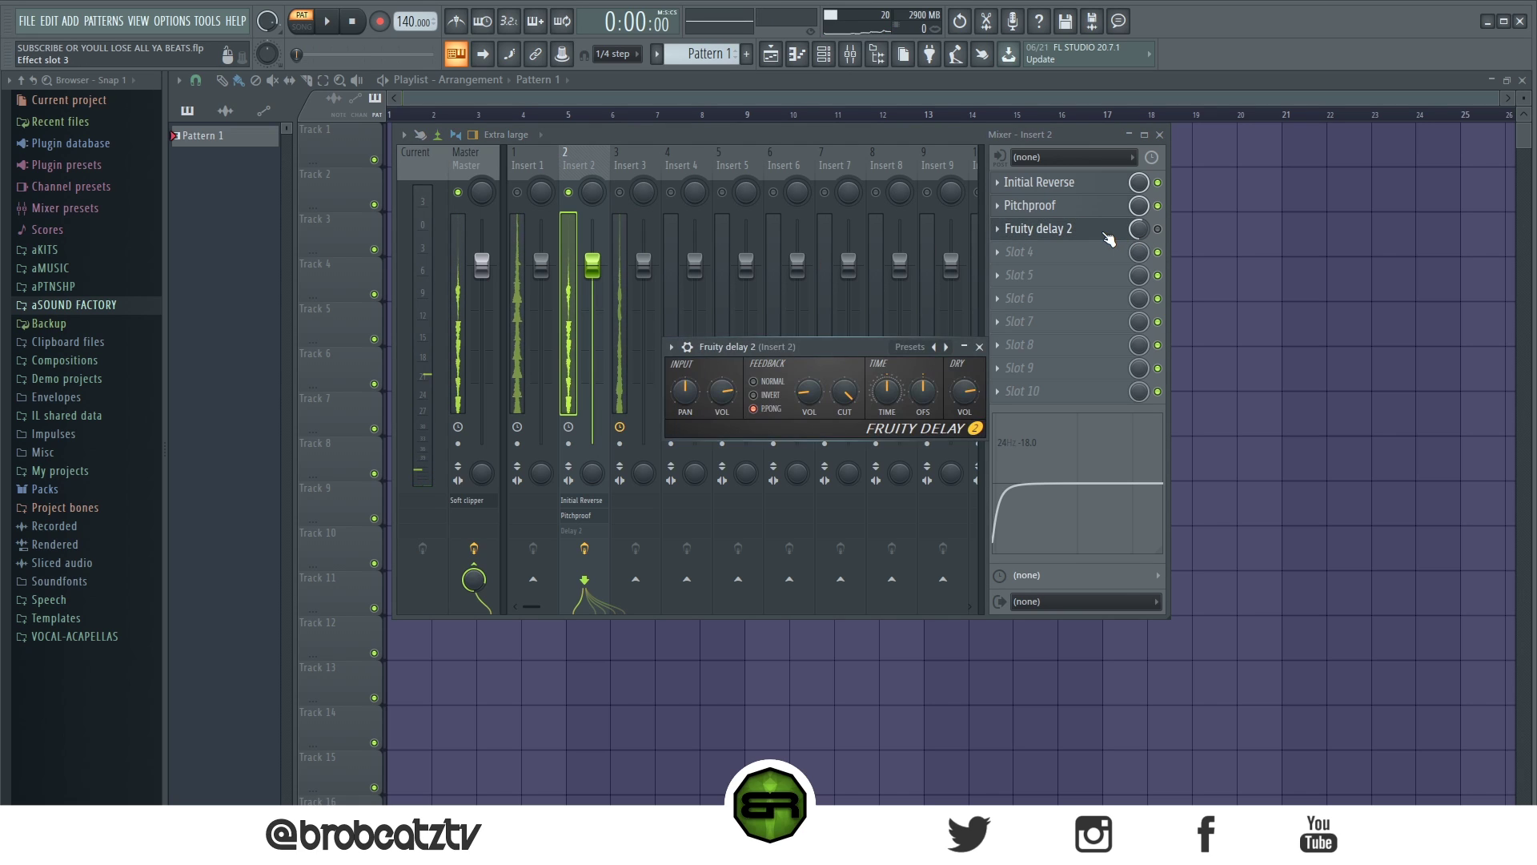
drag(848, 347, 695, 153)
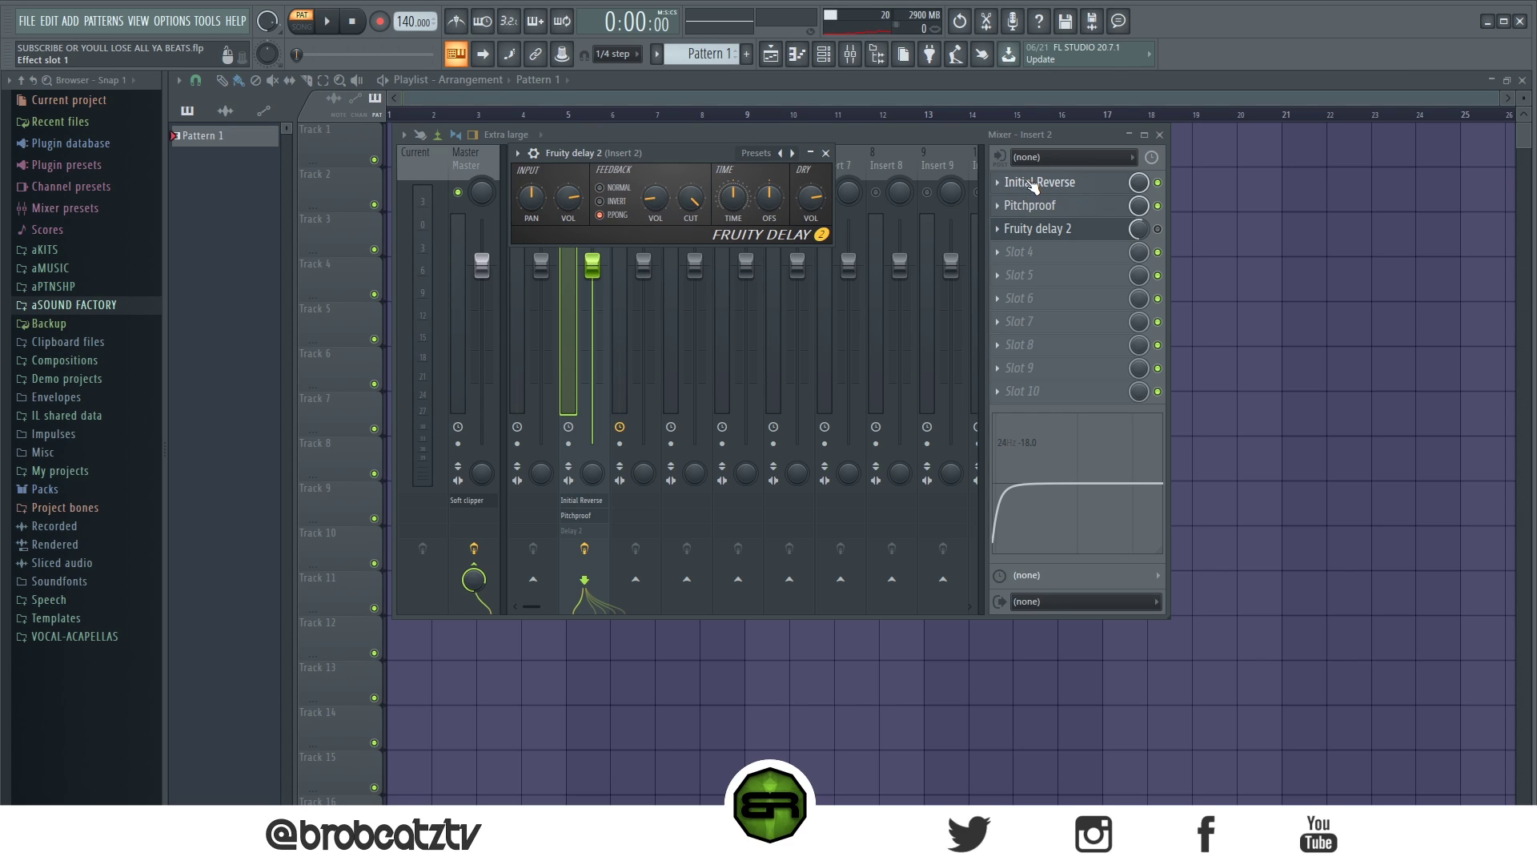
drag(681, 153, 669, 177)
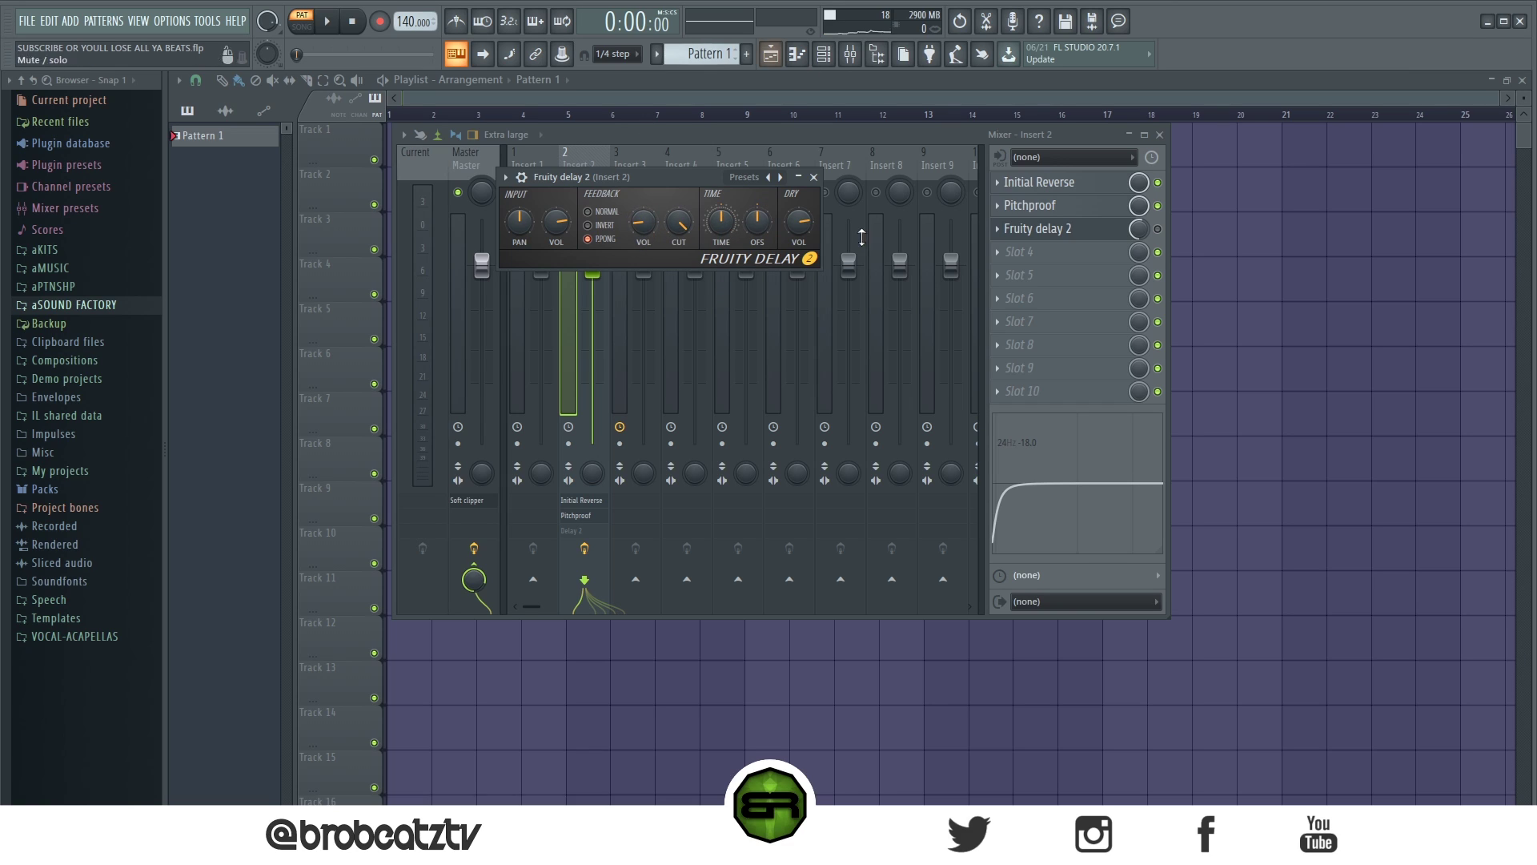
key(space)
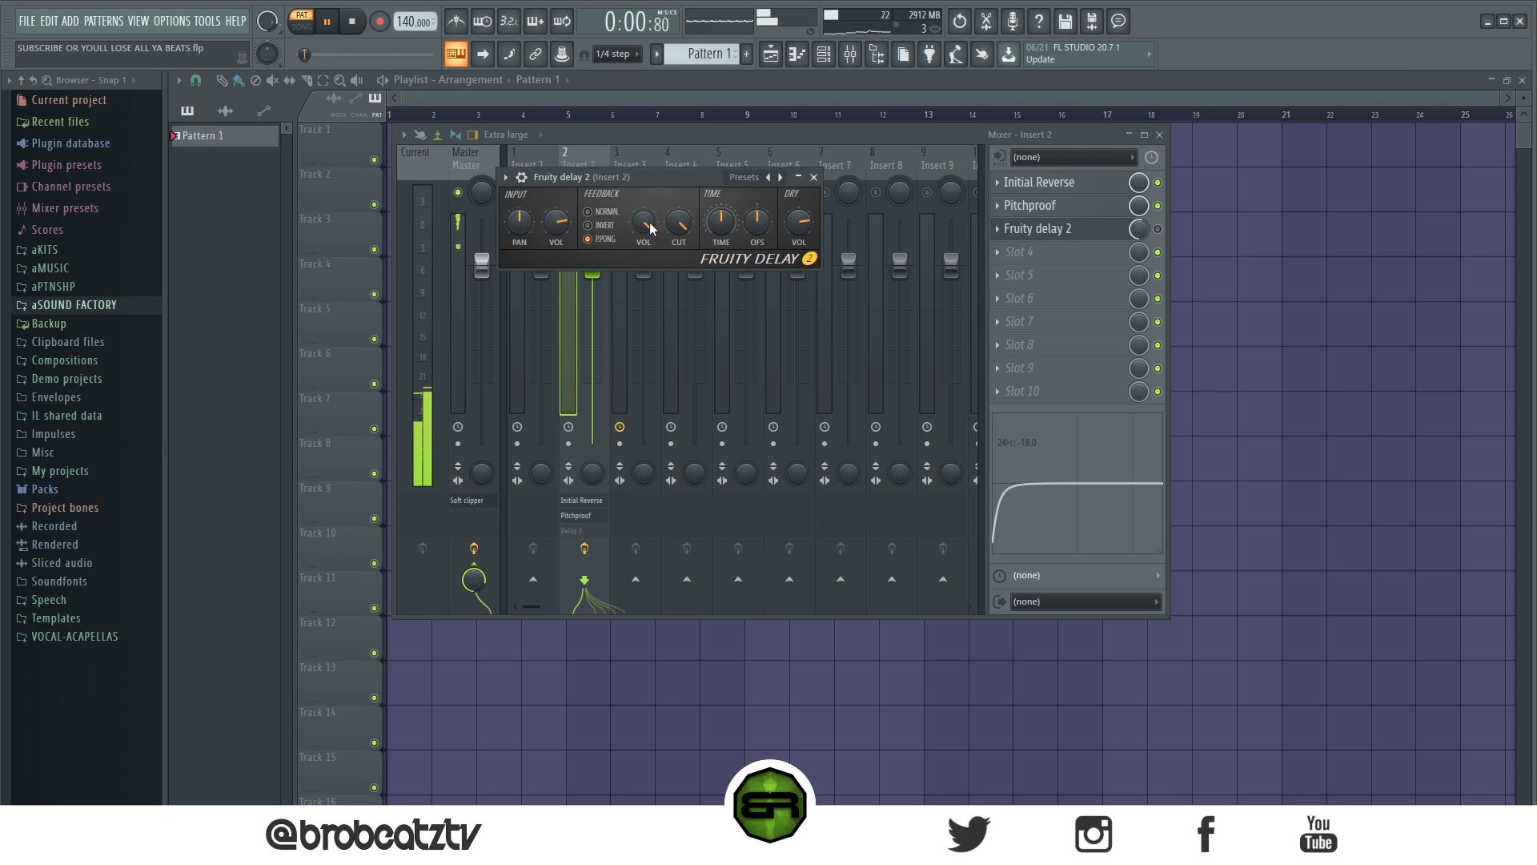
click(1158, 230)
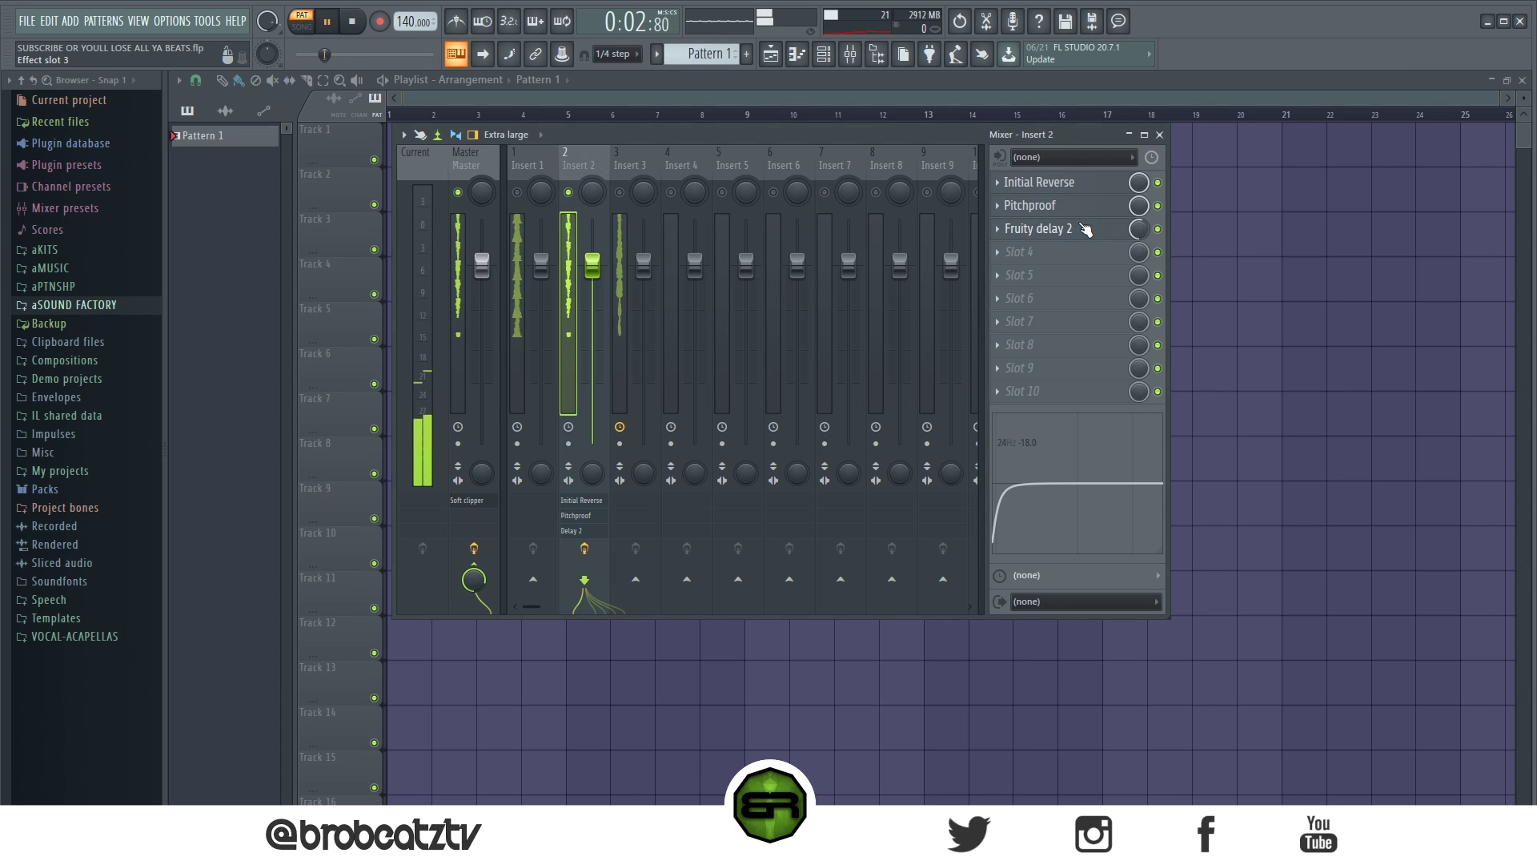
click(1072, 230)
key(space)
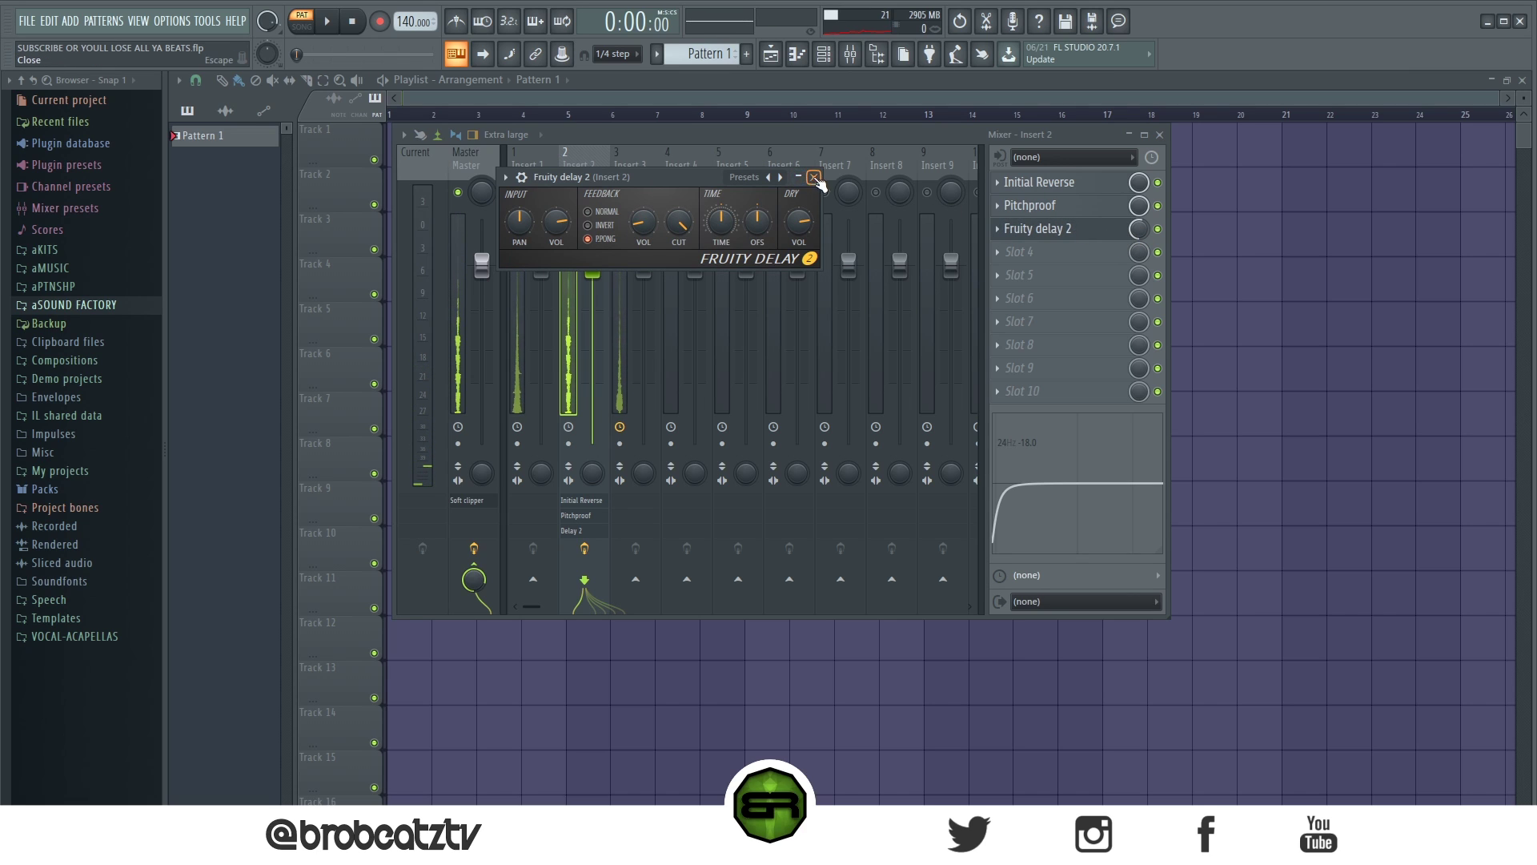
click(813, 177)
Step: Copy Insert 2's mixer track state with its effects to Insert 3, and play Insert 3 soloed
right_click(603, 232)
mouse_move(708, 233)
drag(807, 248, 637, 170)
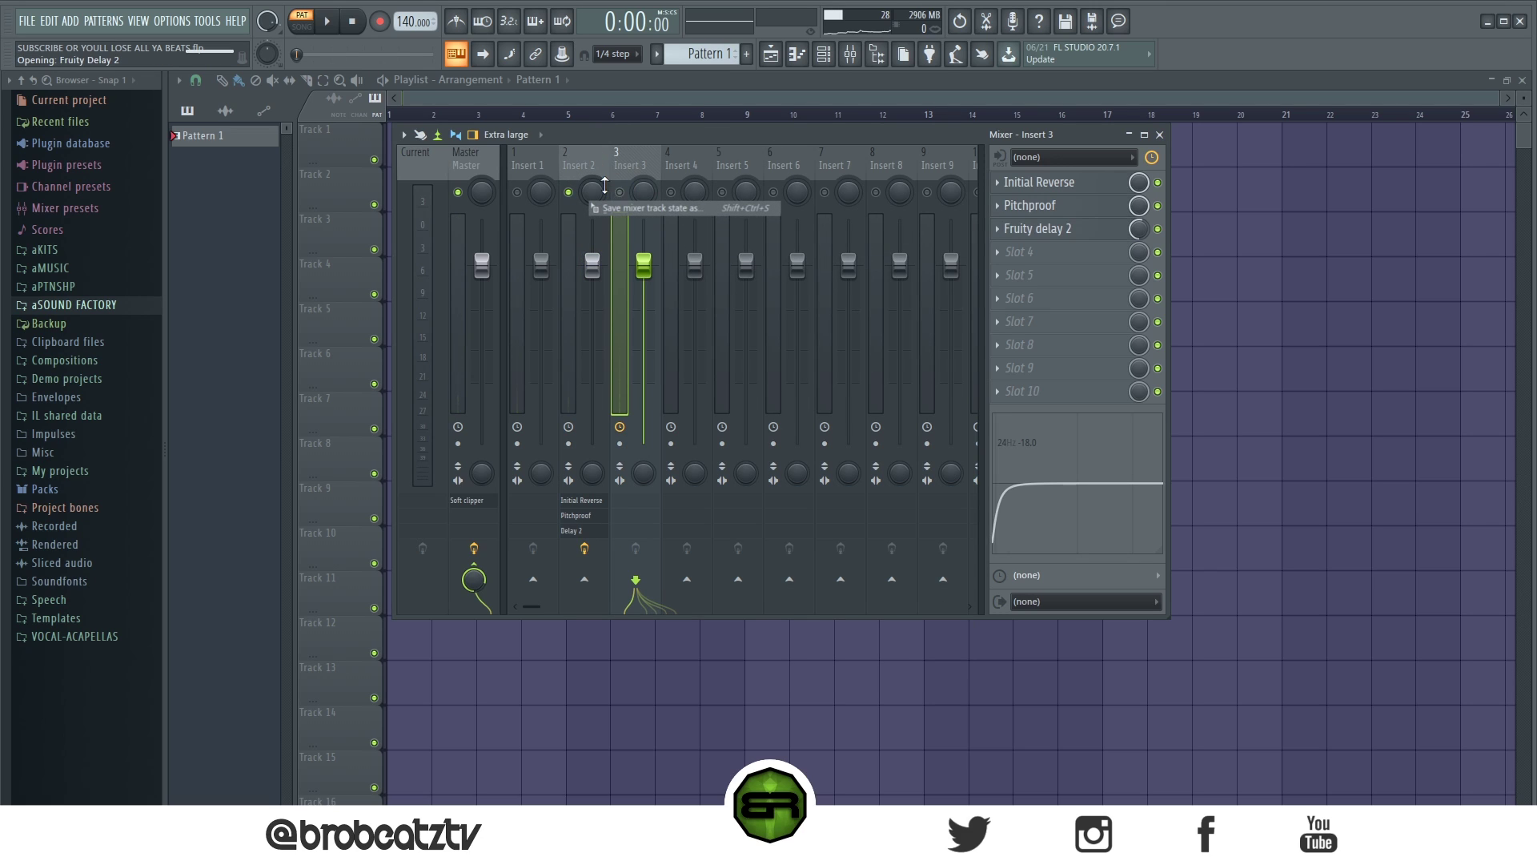
key(space)
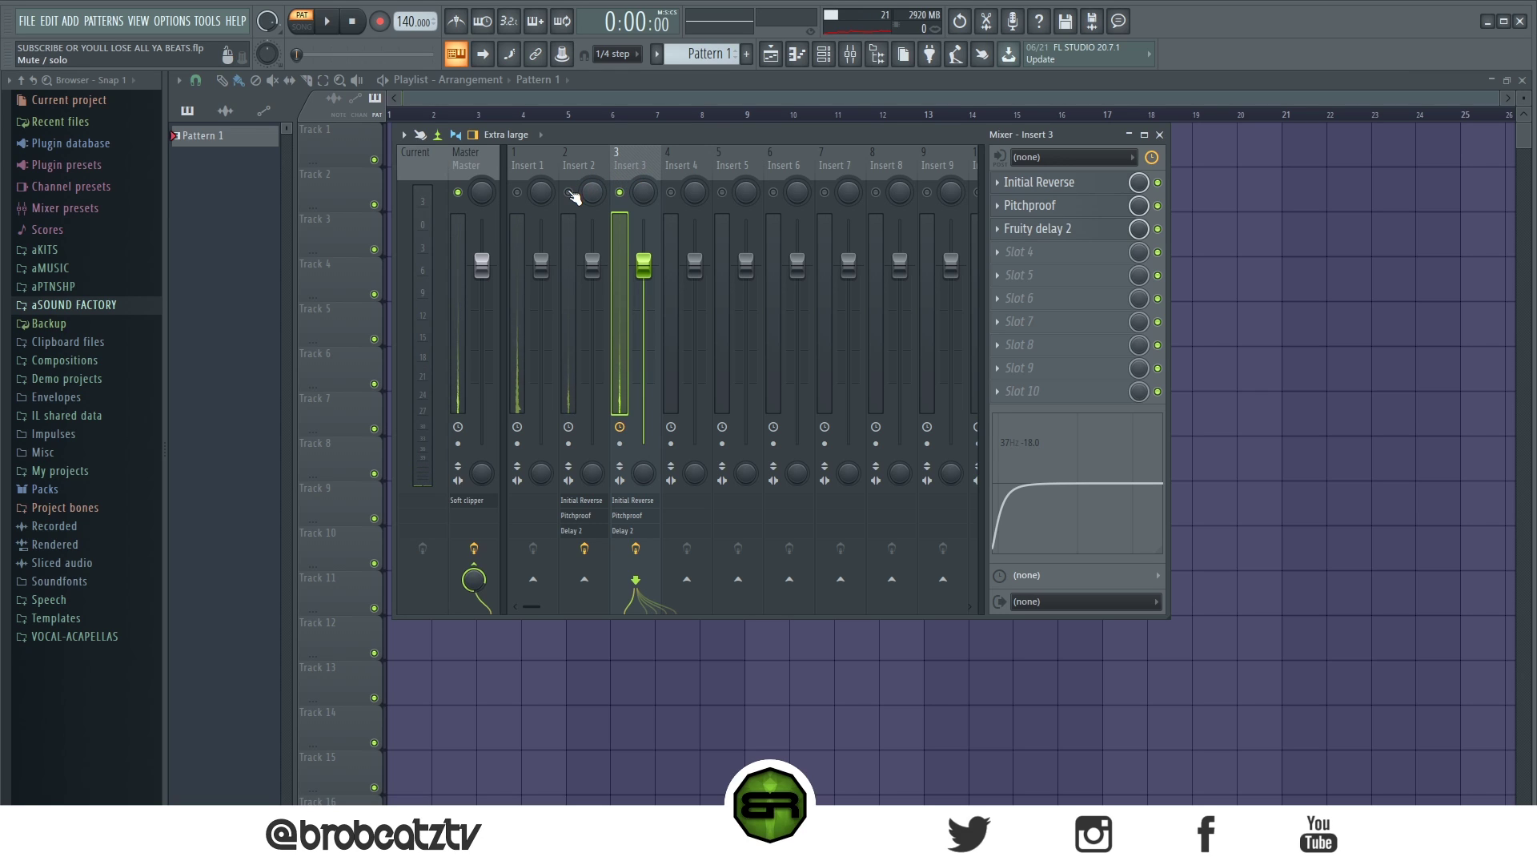
Step: Bypass Pitchproof on Insert 3, lower that track's volume, unmute Insert 2, and play both inserts together
click(1158, 206)
key(space)
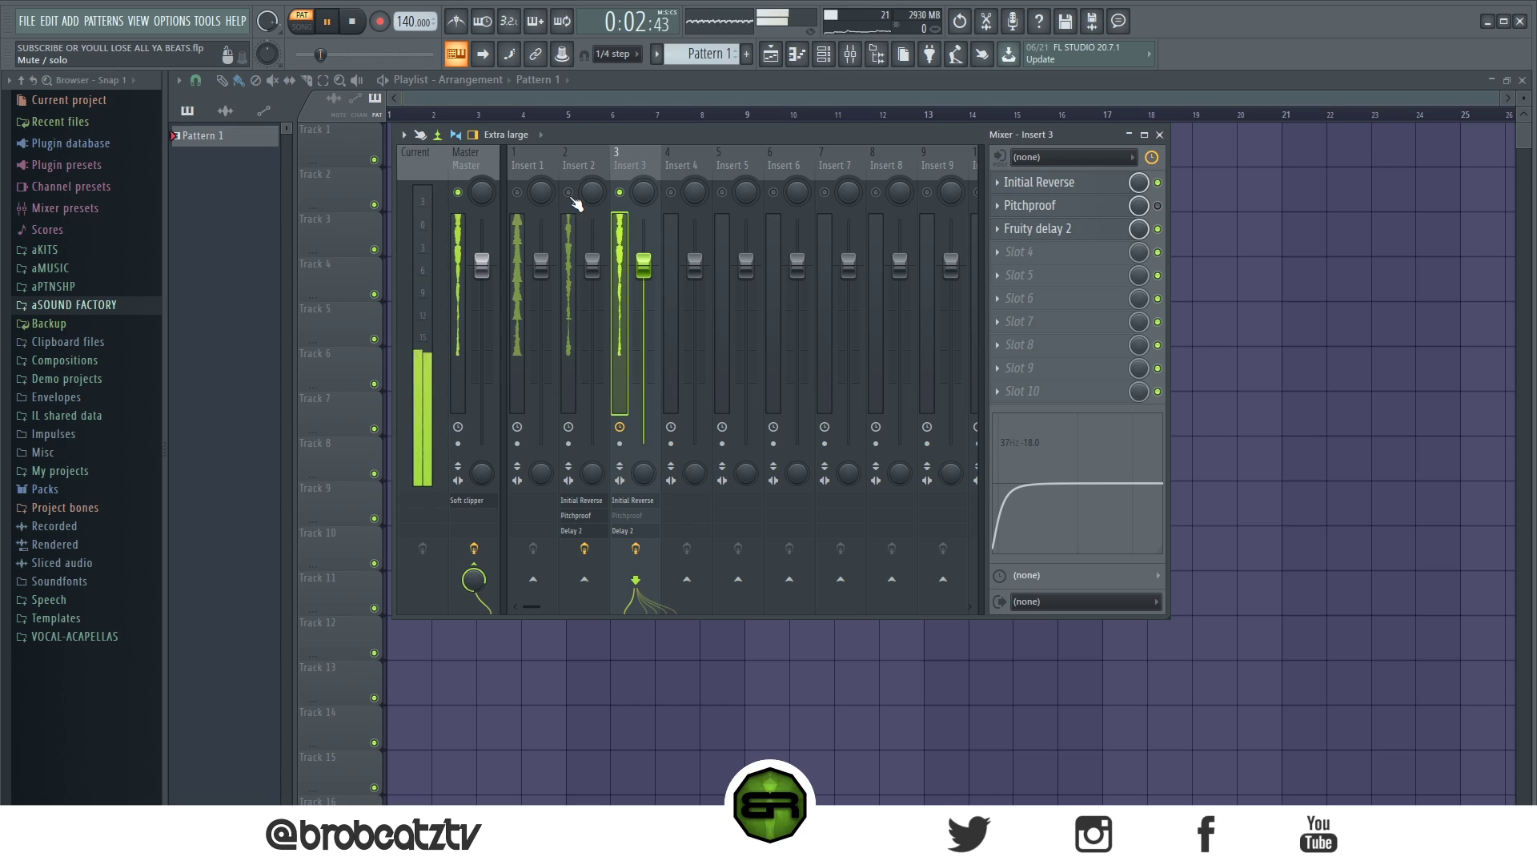
key(space)
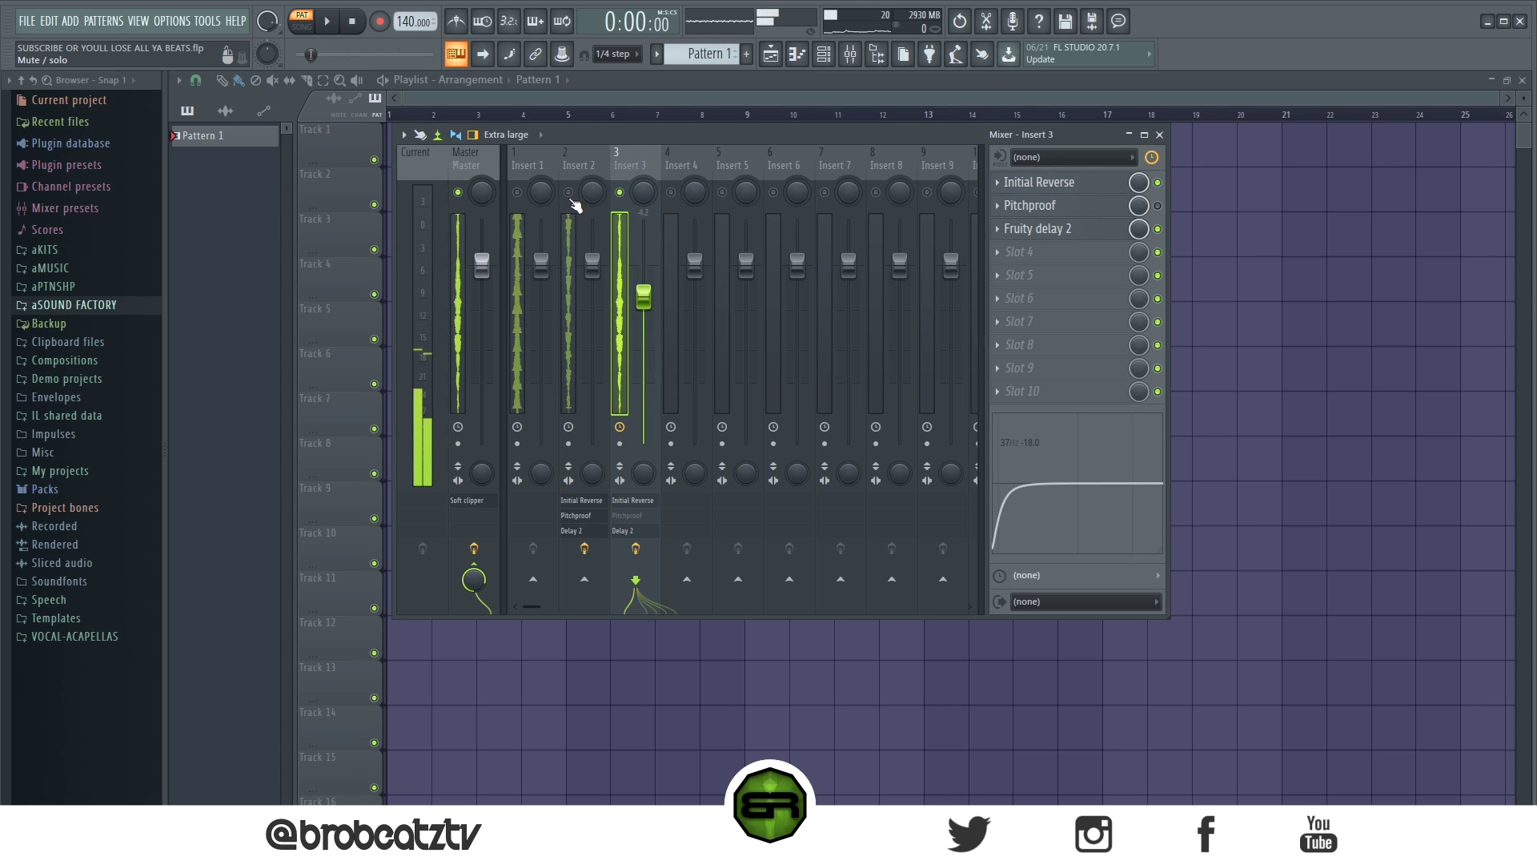
key(space)
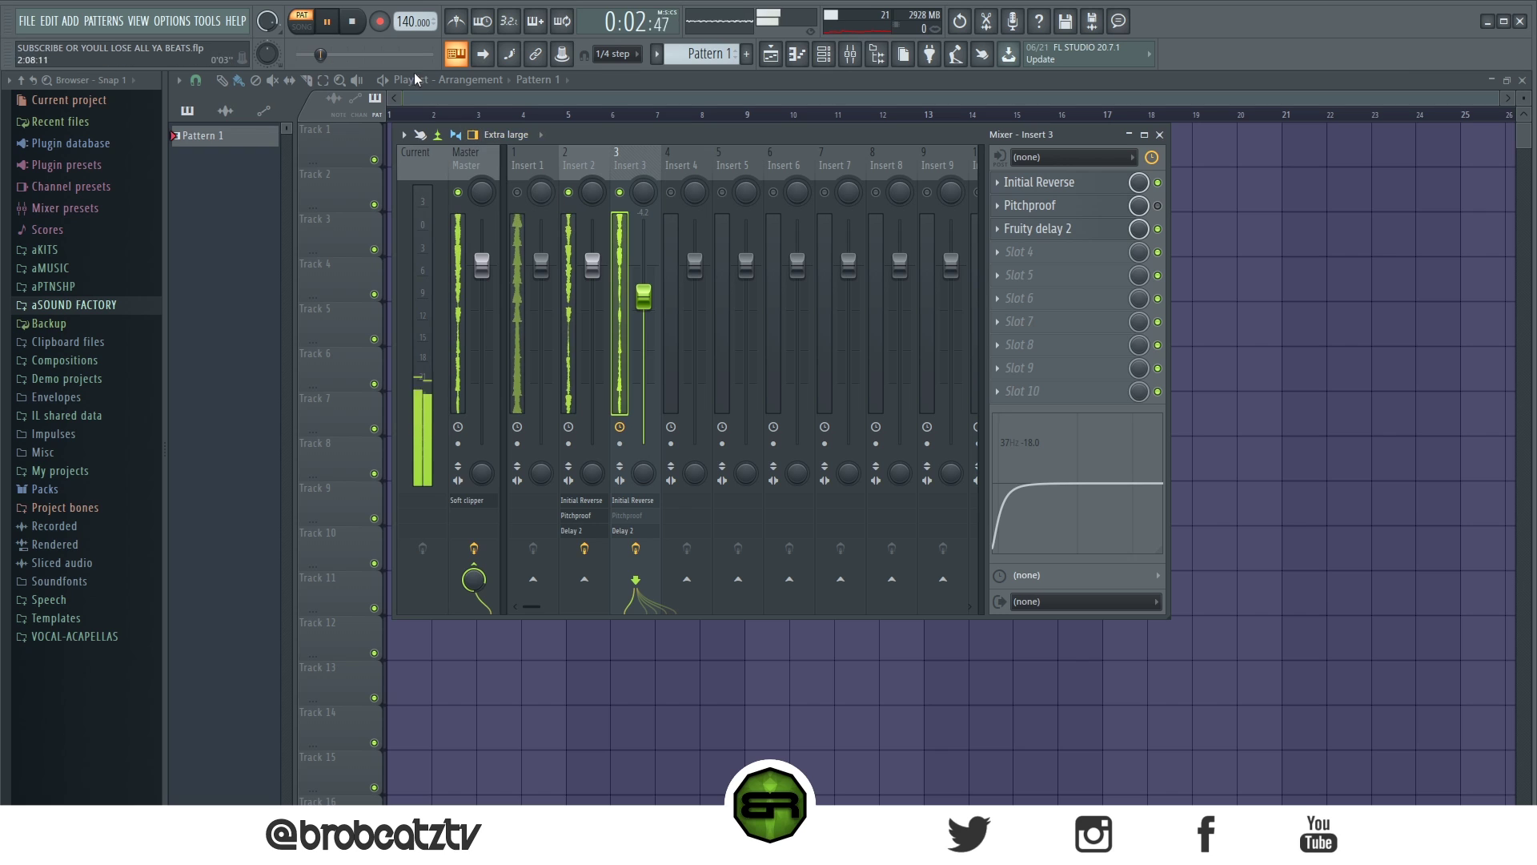
click(351, 22)
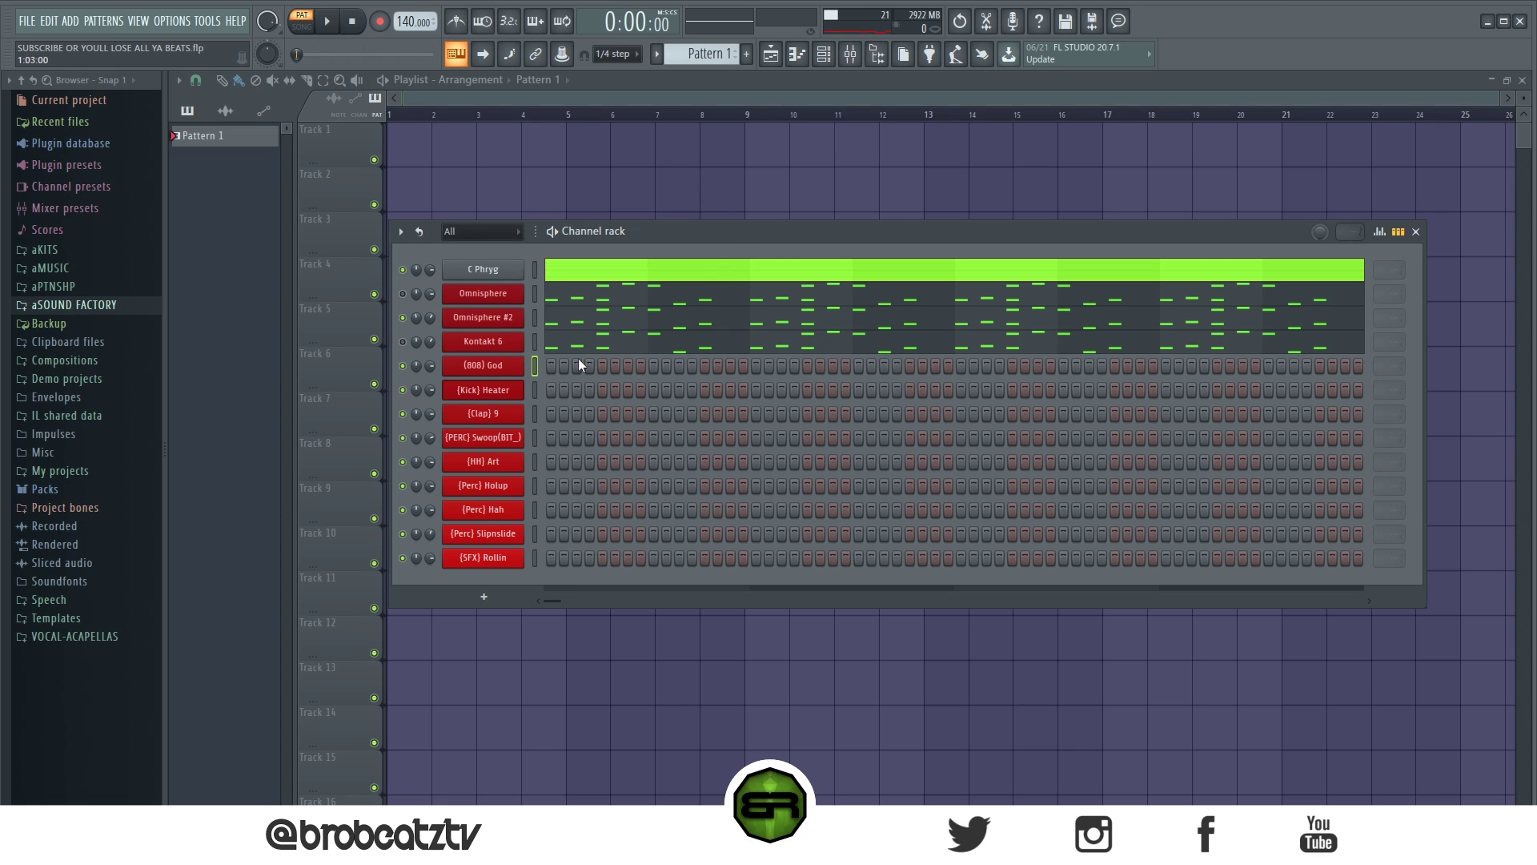
Step: Open the piano roll for the (808) God channel
right_click(522, 369)
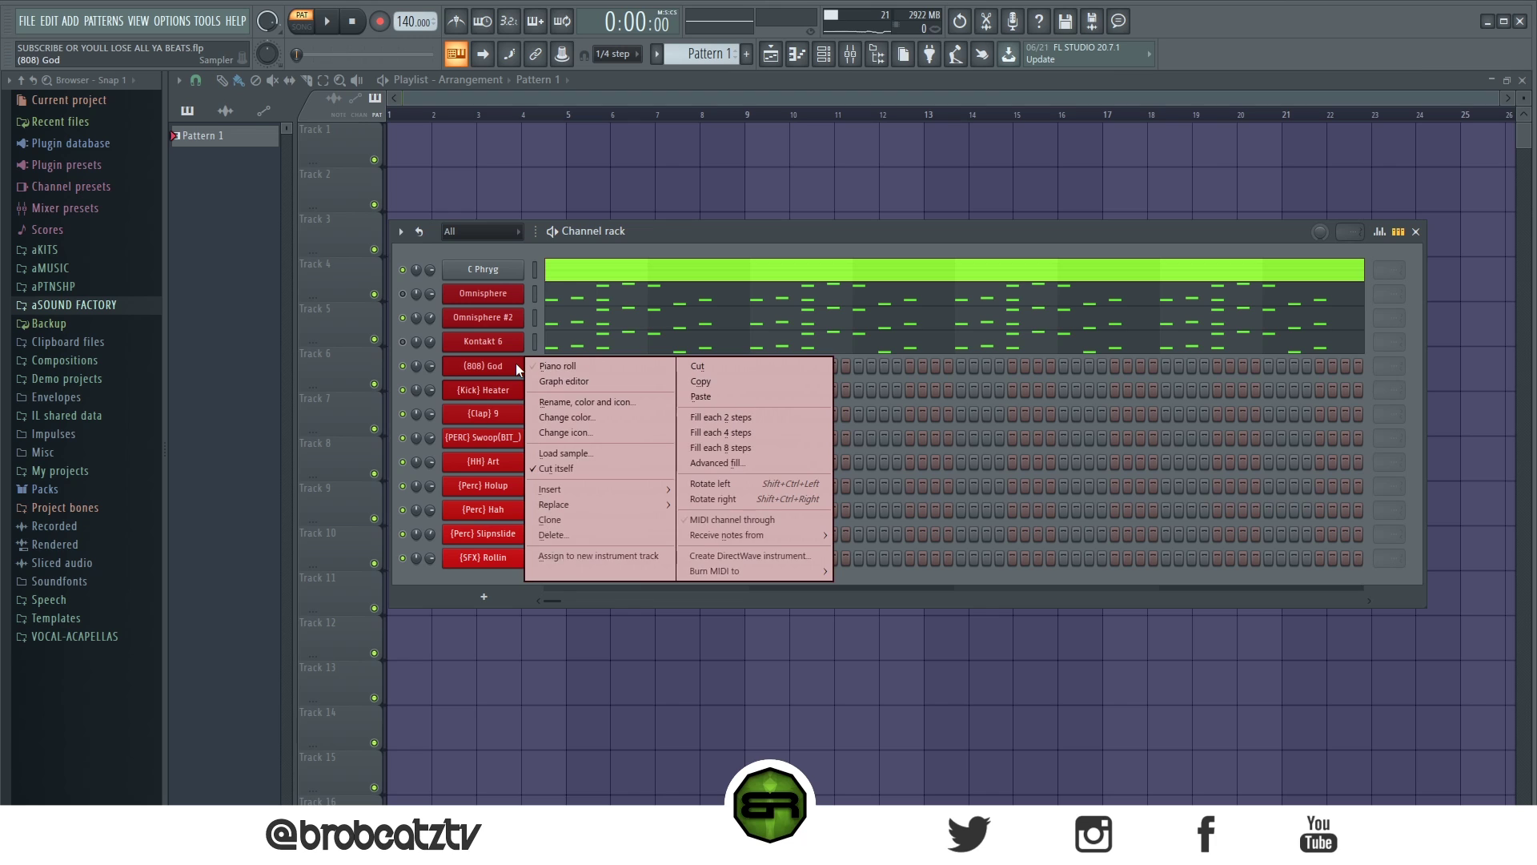
click(531, 364)
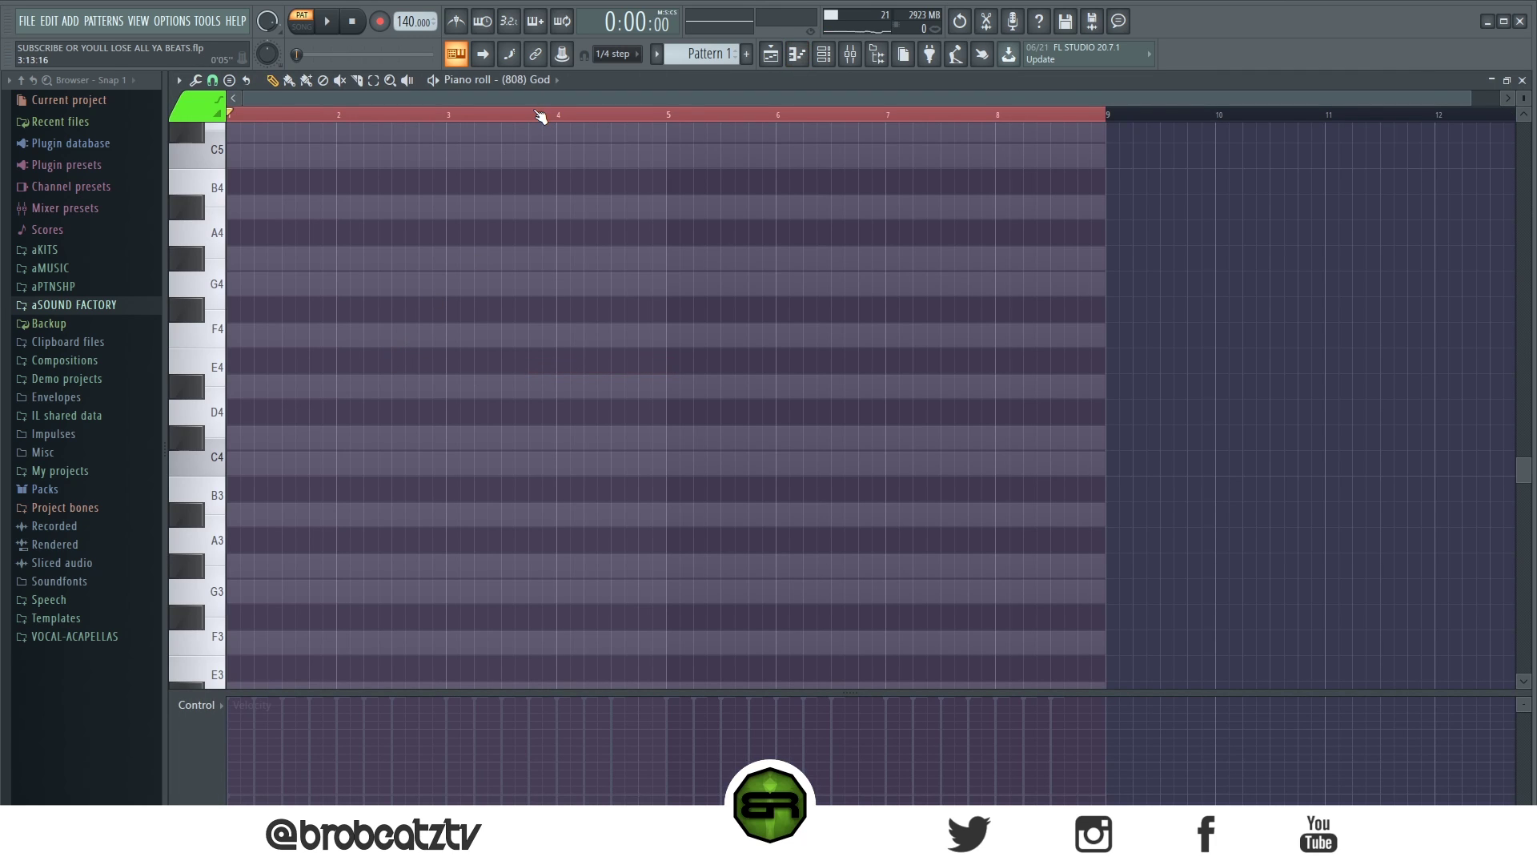
scroll(537, 128, up, 1)
drag(518, 102, 250, 119)
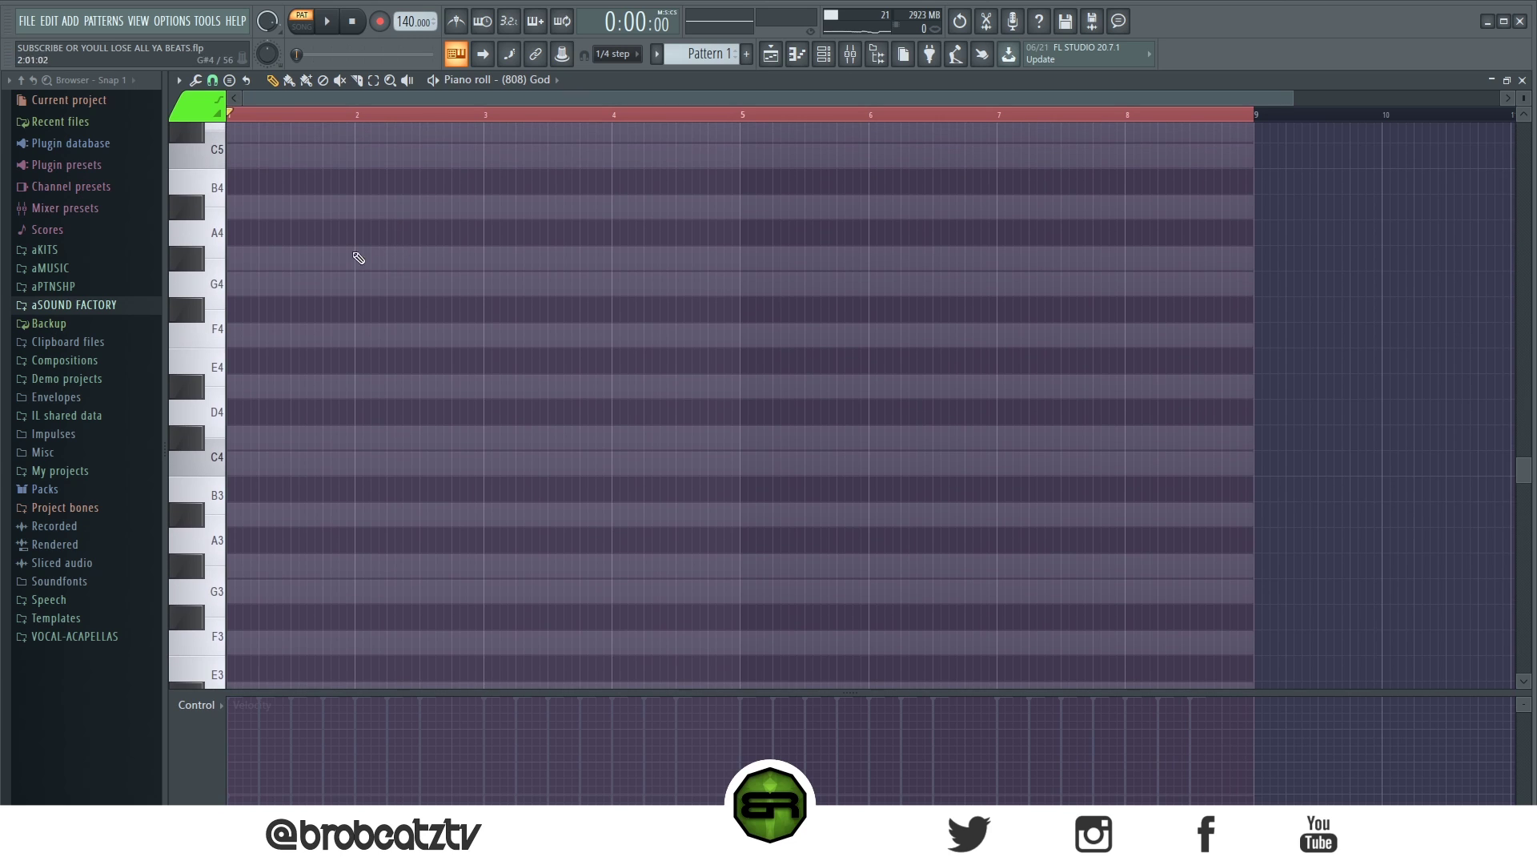
scroll(308, 263, up, 3)
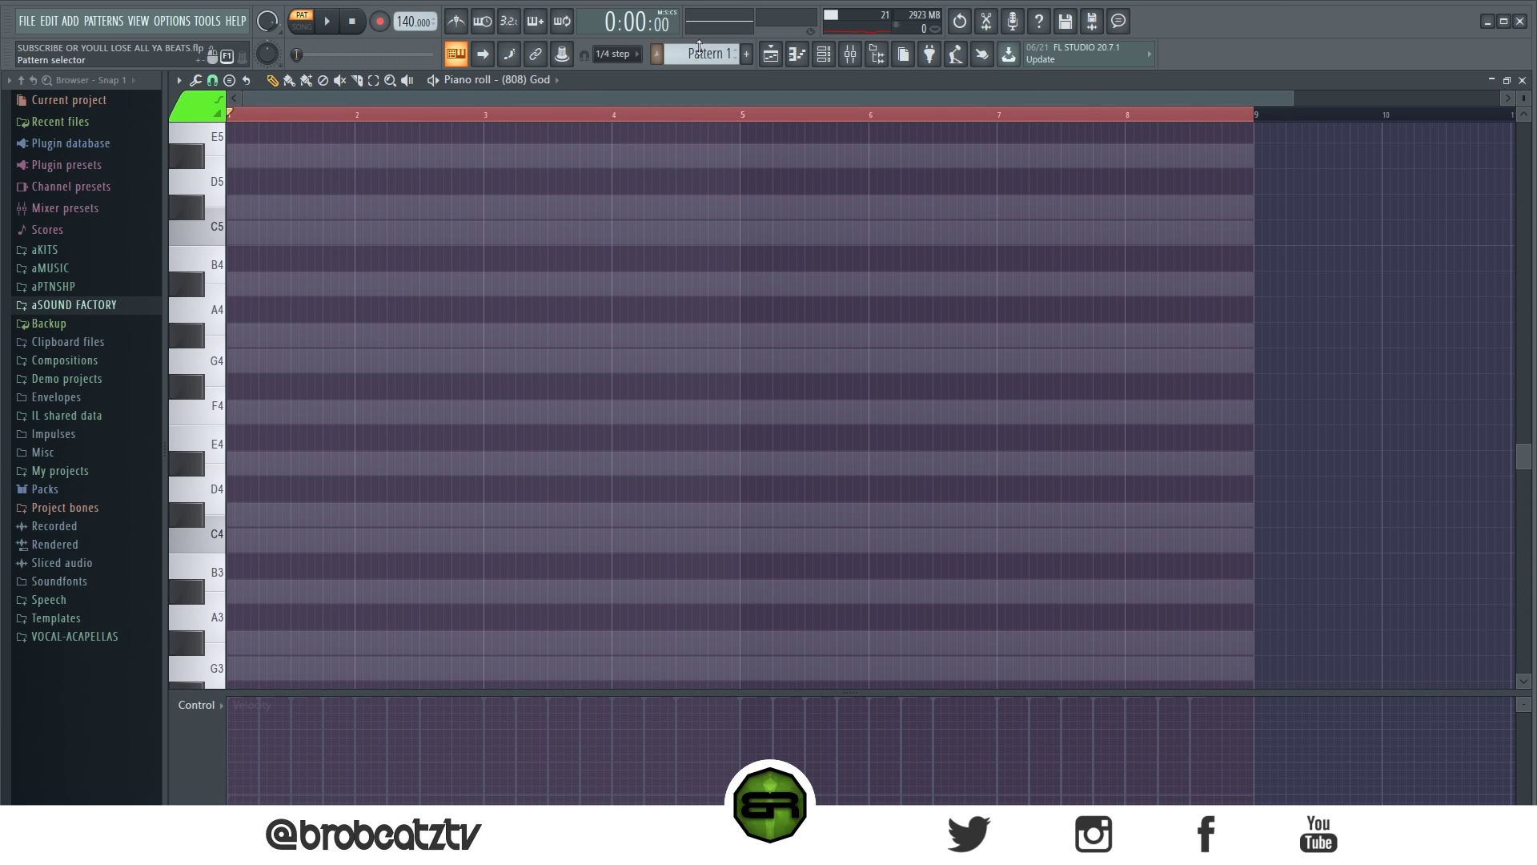
drag(1291, 97, 985, 96)
scroll(432, 364, up, 3)
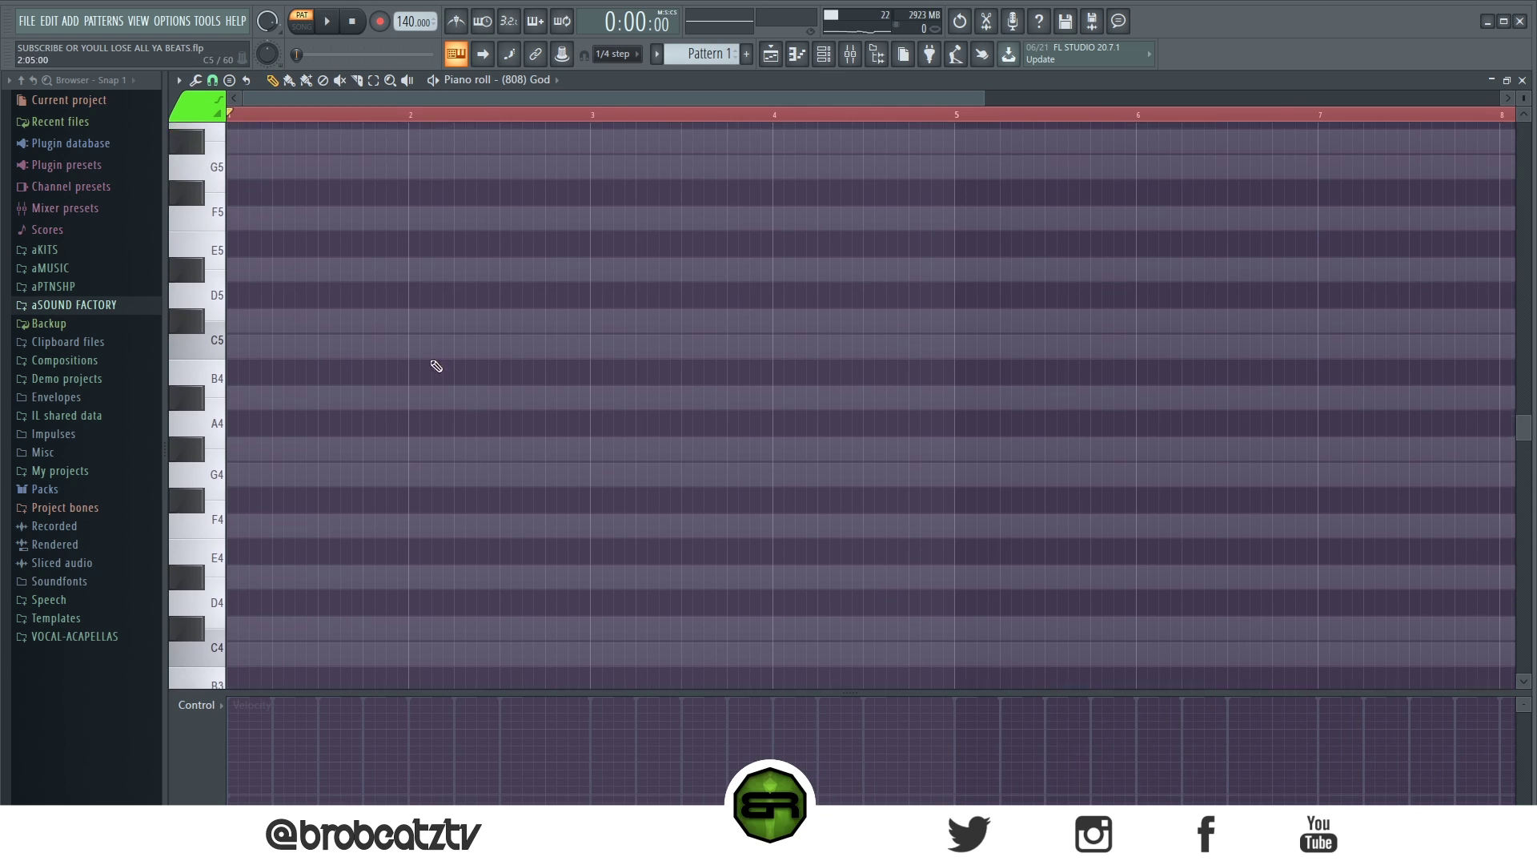
Step: Try 808 notes on G, G#, C and C# across octaves in the first bars, and delete them
click(330, 284)
drag(331, 284, 336, 258)
click(353, 310)
right_click(353, 309)
right_click(338, 257)
click(240, 182)
click(241, 206)
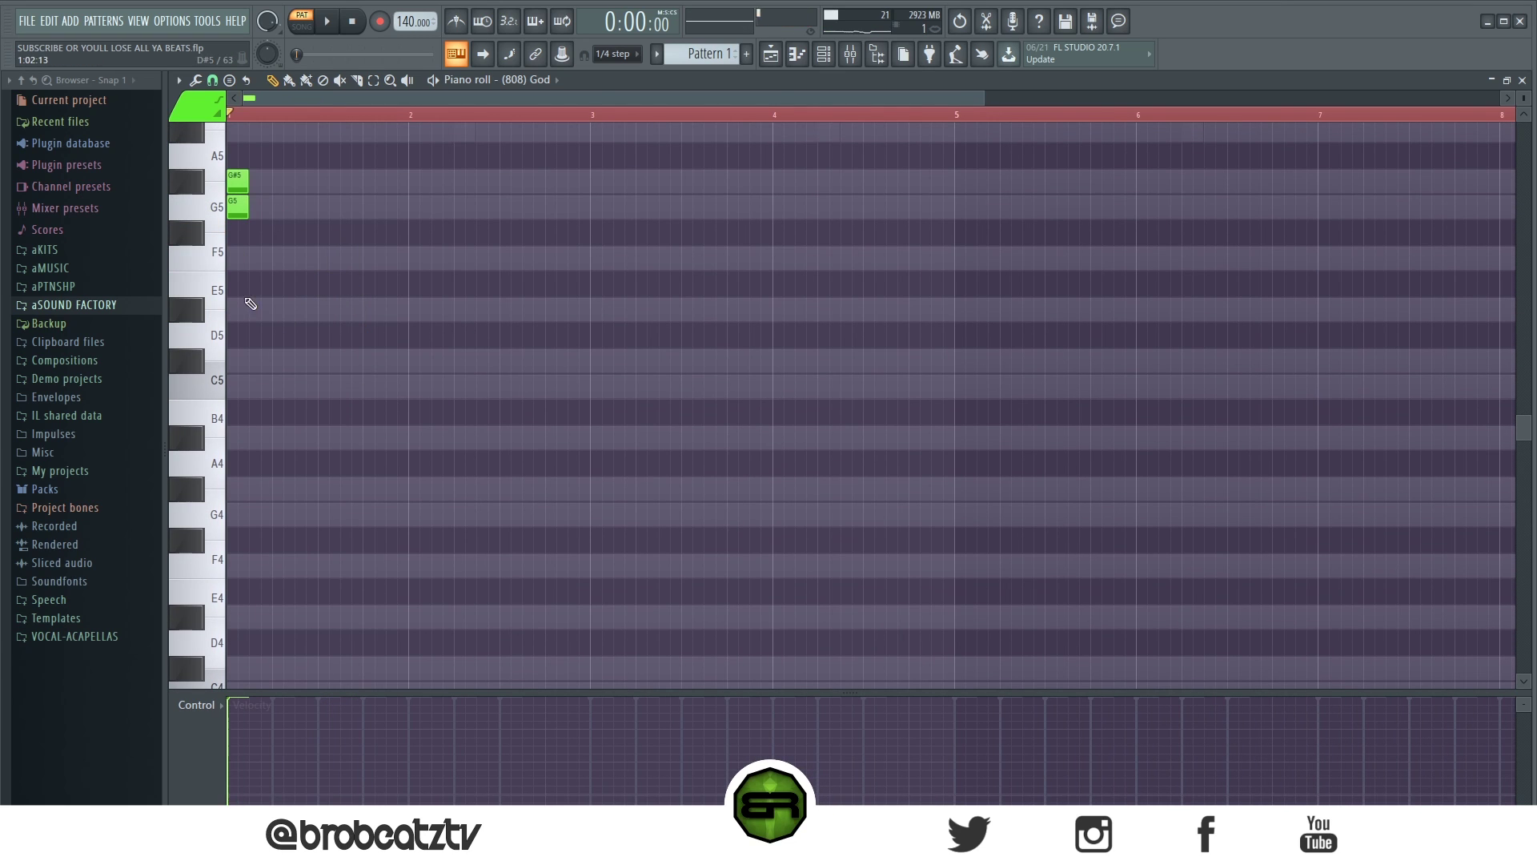
click(239, 360)
click(239, 386)
click(239, 488)
click(240, 514)
right_click(238, 514)
right_click(239, 489)
right_click(239, 385)
right_click(239, 360)
scroll(240, 376, up, 3)
right_click(240, 412)
right_click(240, 437)
Step: Place 808 notes on C6 at the start of bar 1 and G5 late in bar 1, following the playback
click(244, 309)
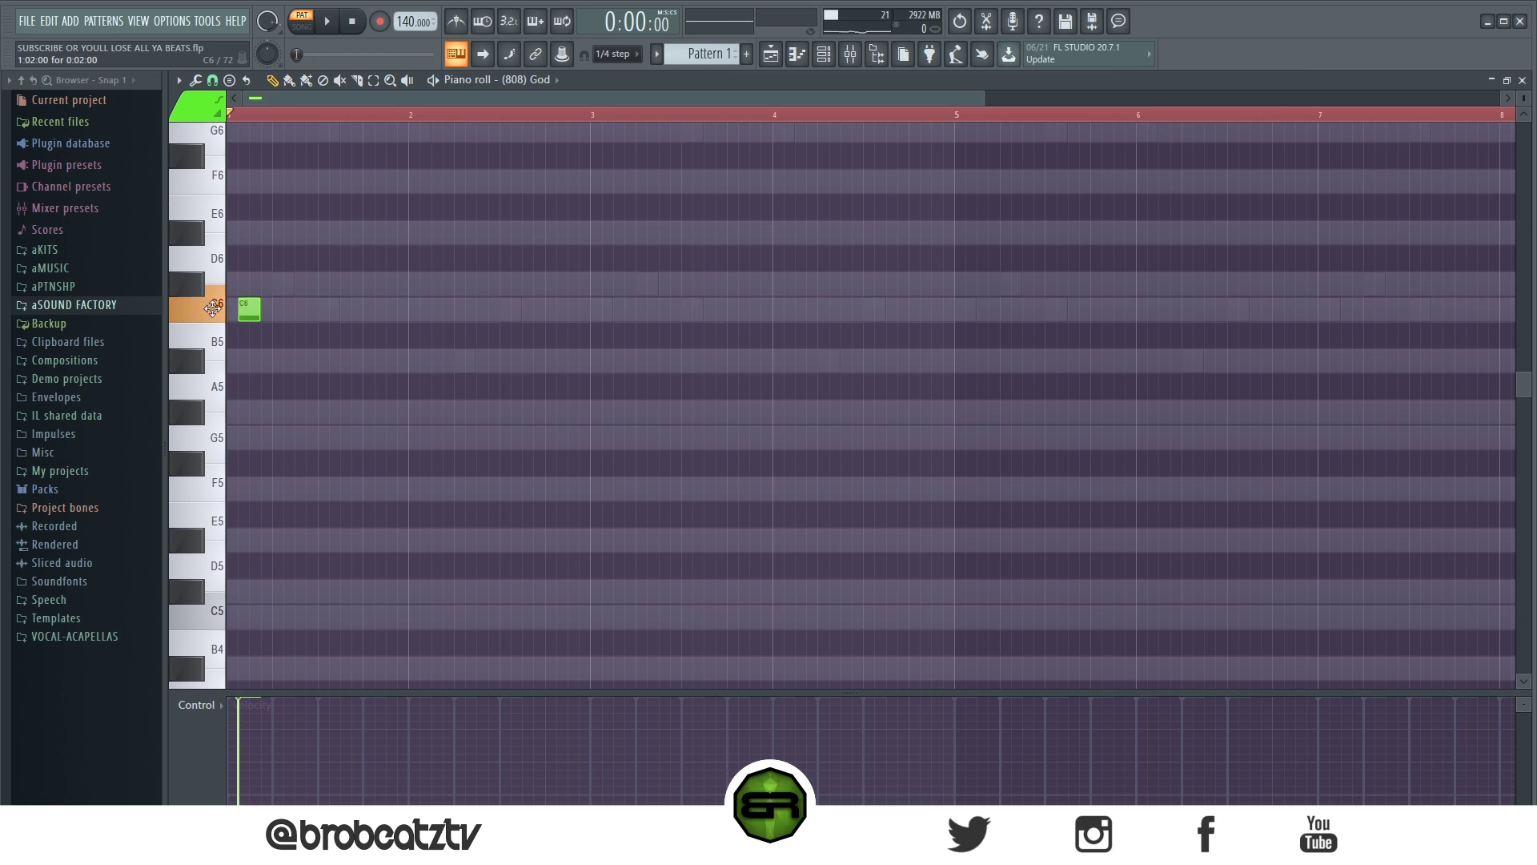
scroll(281, 371, down, 4)
drag(283, 265, 723, 293)
key(space)
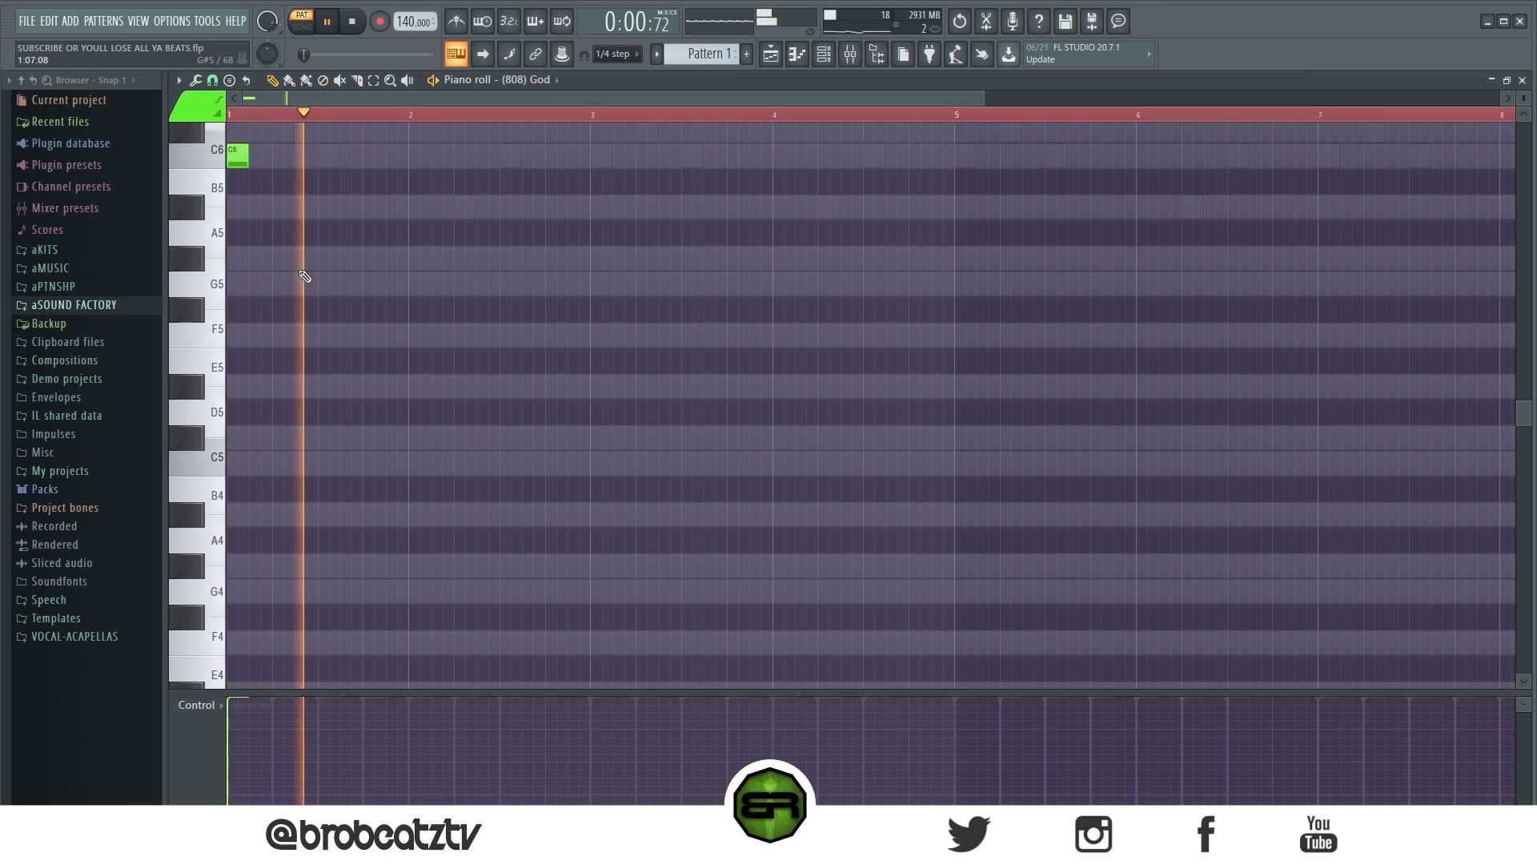
click(344, 283)
key(space)
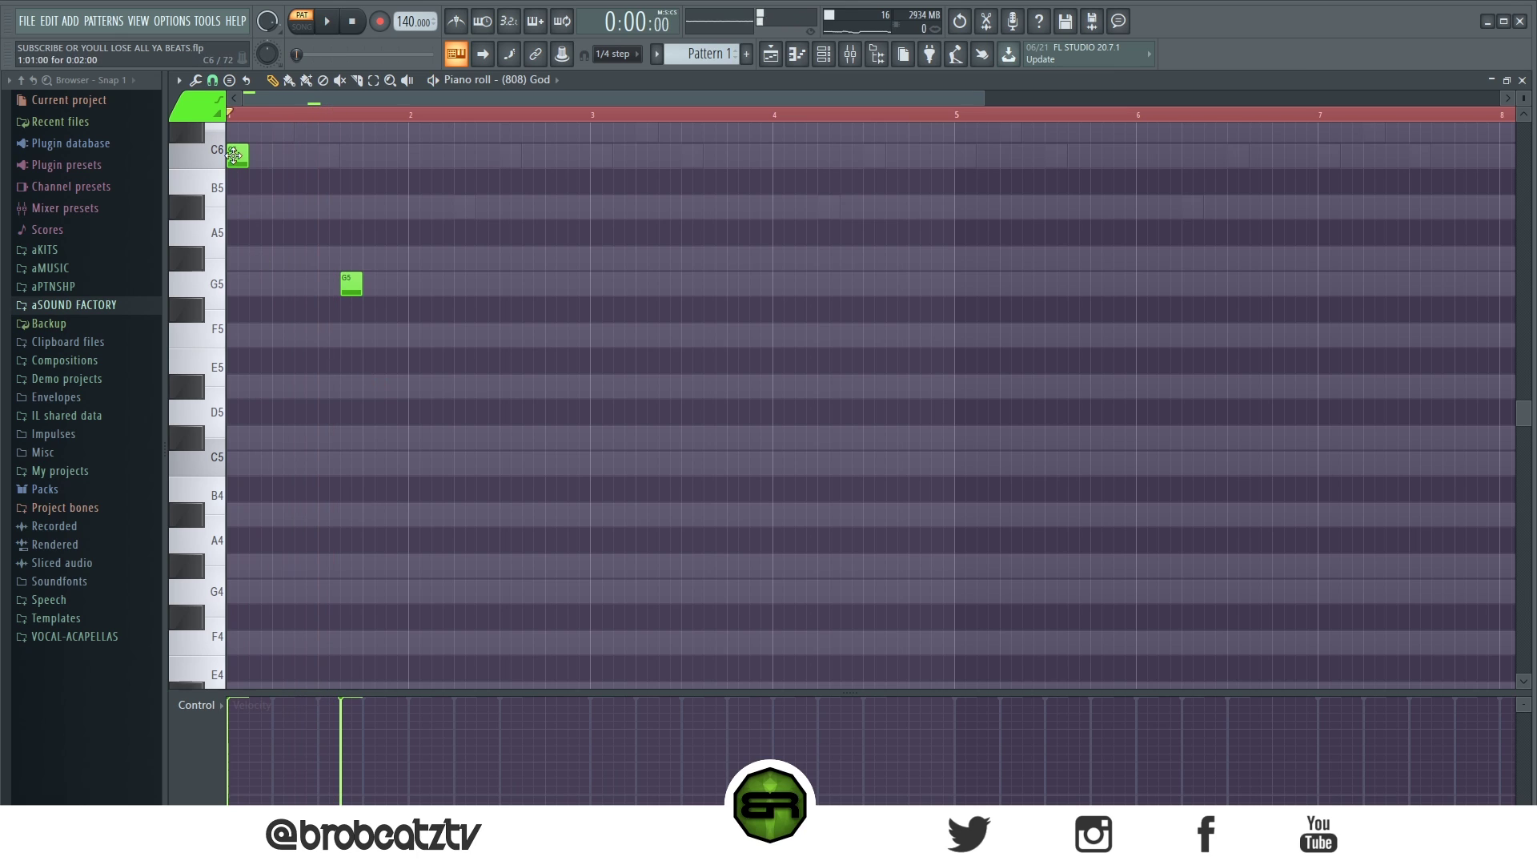
Step: Add two adjacent C5 notes at the end of bar 1 and a G4 note in bar 2, checking with playback
click(369, 462)
click(392, 461)
key(space)
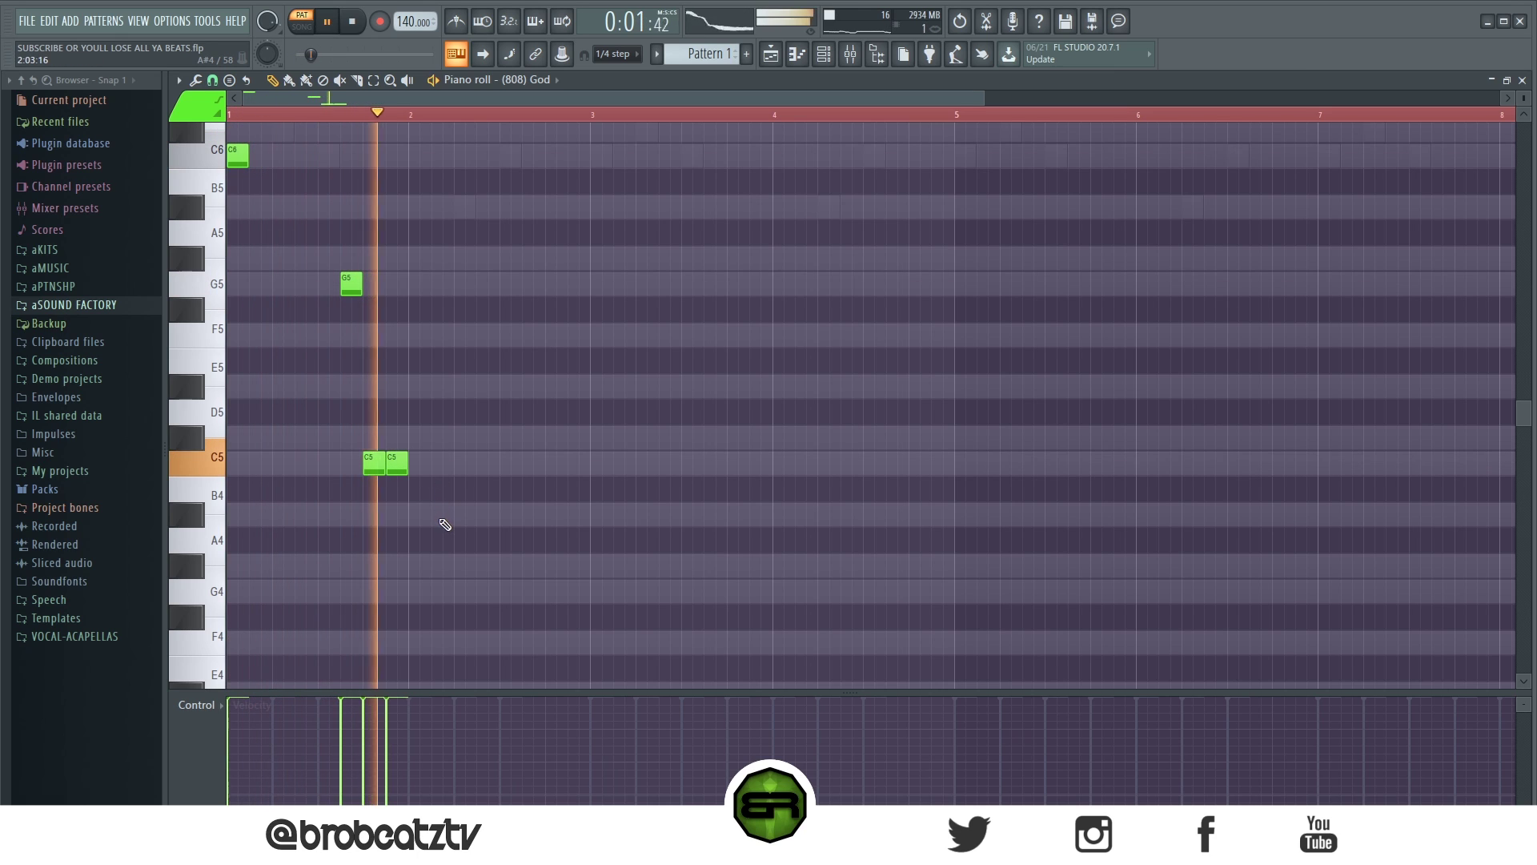
click(459, 593)
key(space)
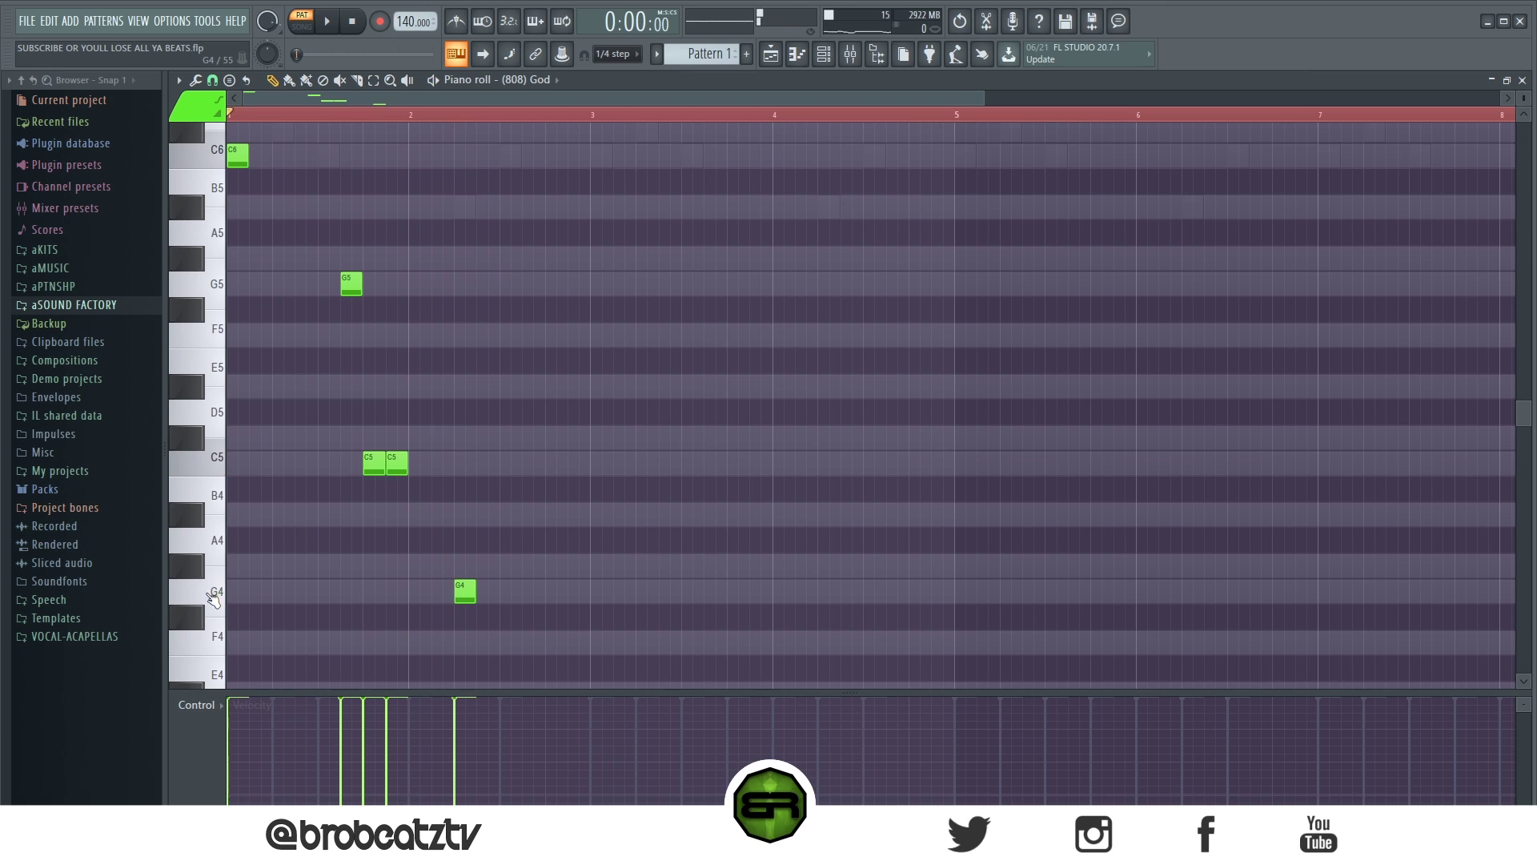
Step: Add a G#4 note in the second half of bar 2 and four C5 notes across bar 3
scroll(419, 564, down, 1)
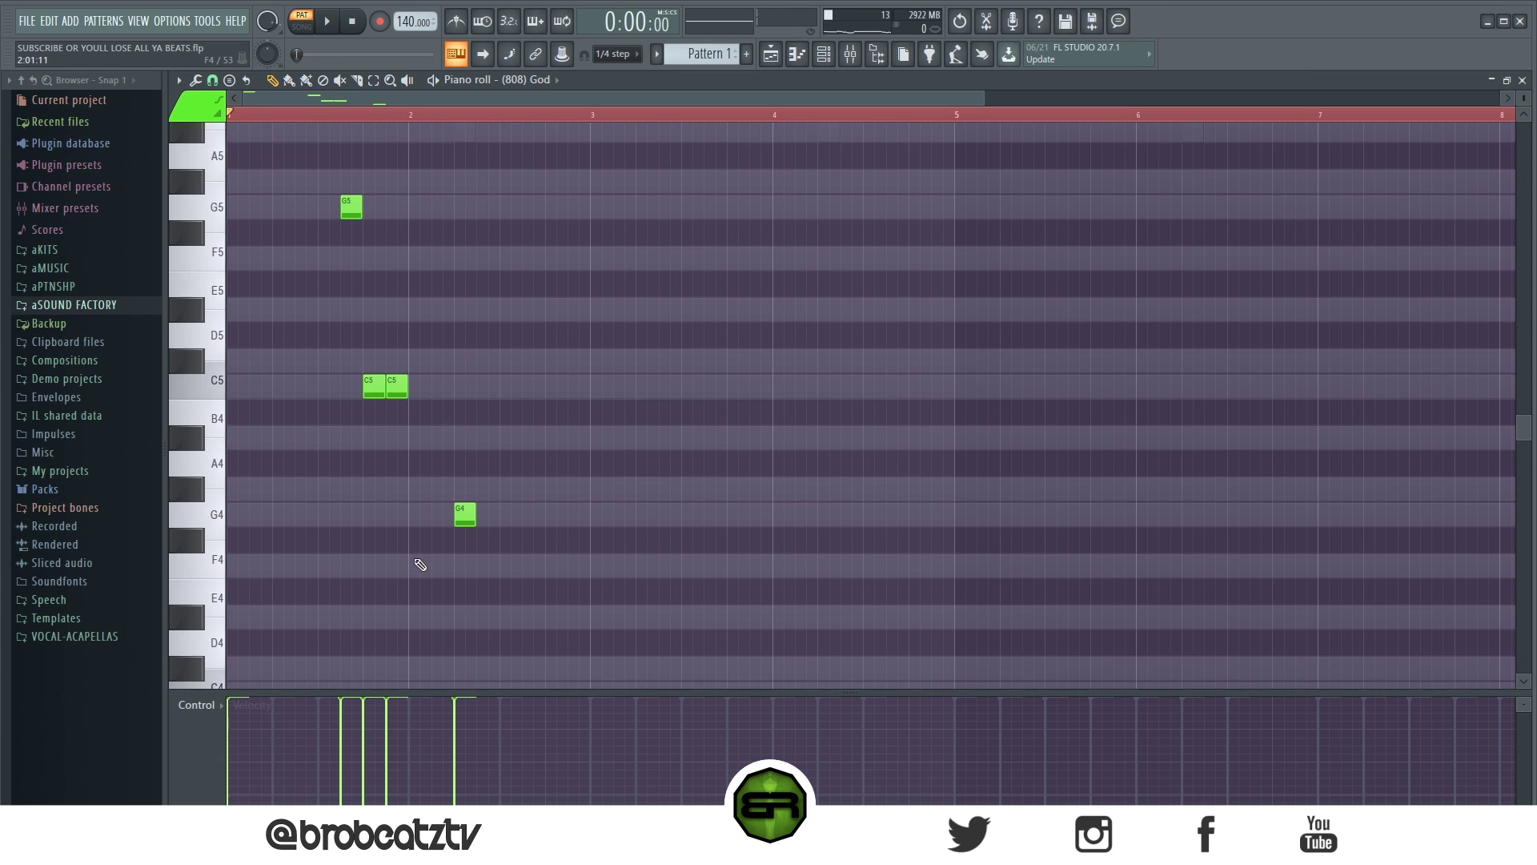
click(526, 490)
click(595, 391)
click(671, 390)
click(730, 392)
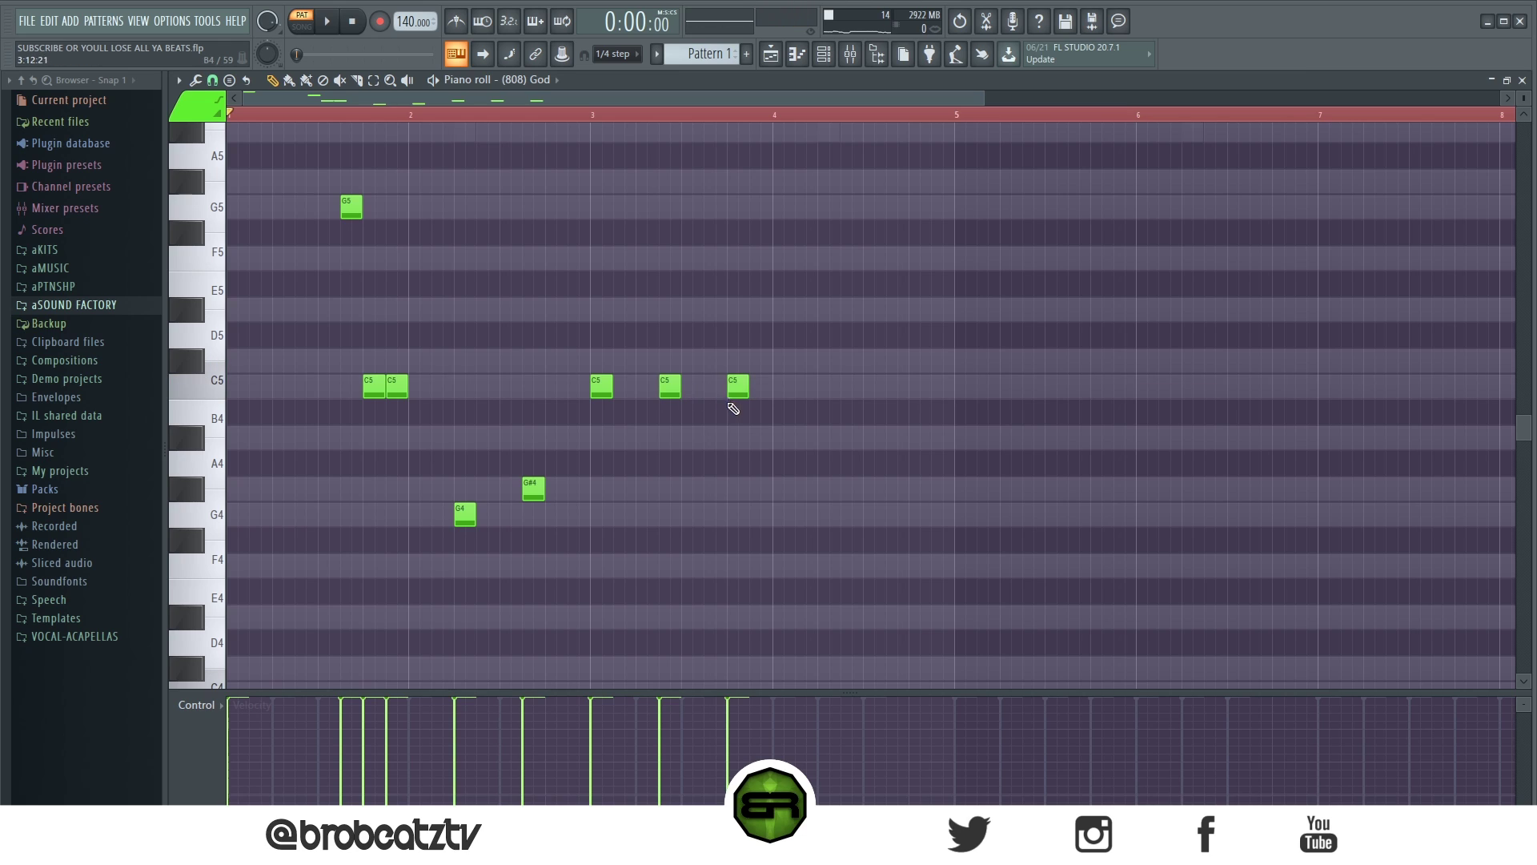
click(758, 391)
Step: Copy bar 2's G4 and G#4 notes to bar 4, and duplicate the four-bar 808 line into bars 5 to 8
drag(401, 449, 584, 579)
drag(460, 548, 824, 553)
ctrl+click(831, 580)
key(ctrl+a)
scroll(272, 372, up, 4)
drag(242, 386, 972, 389)
Step: Add two G5 notes before bar 5's existing G5, raise the second one an octave to G6, and play the 808 line
ctrl+click(1033, 501)
click(1036, 519)
click(1055, 516)
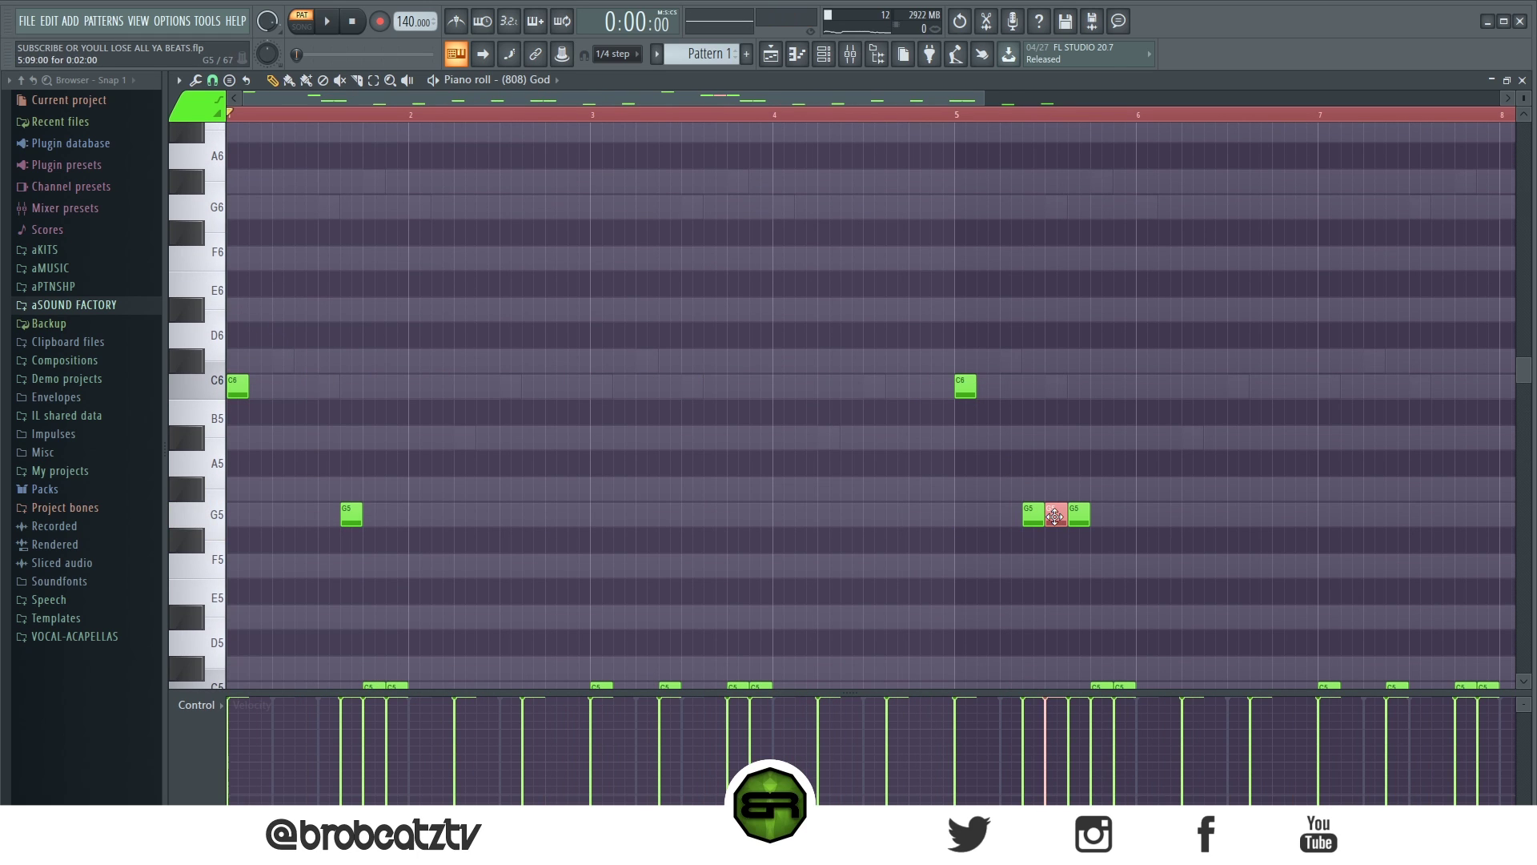
key(ctrl+Up)
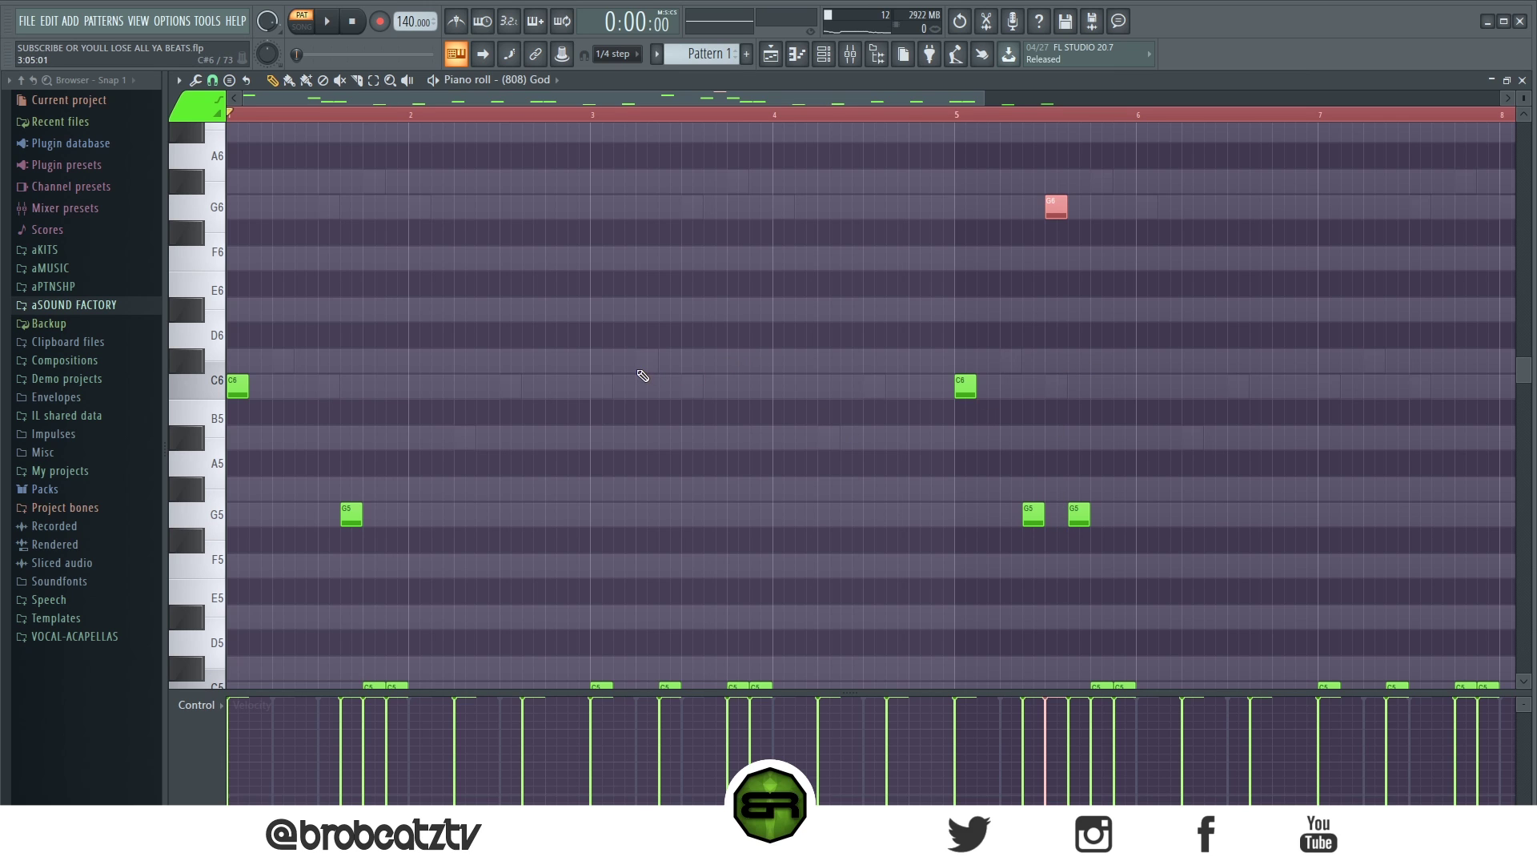
scroll(775, 337, down, 2)
scroll(665, 384, down, 4)
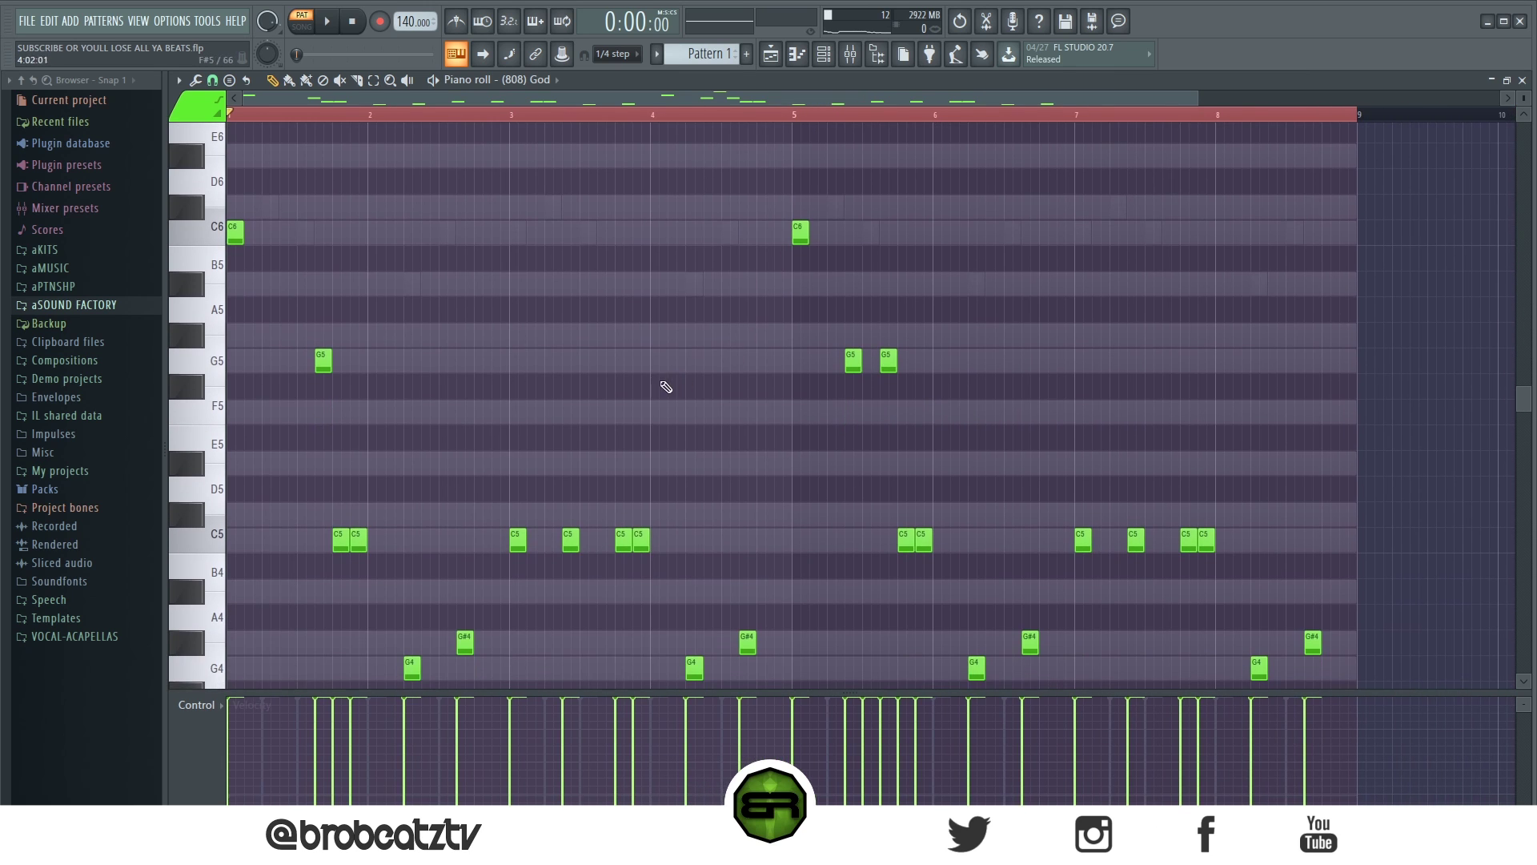
drag(1523, 97, 1523, 117)
scroll(1392, 166, up, 1)
key(space)
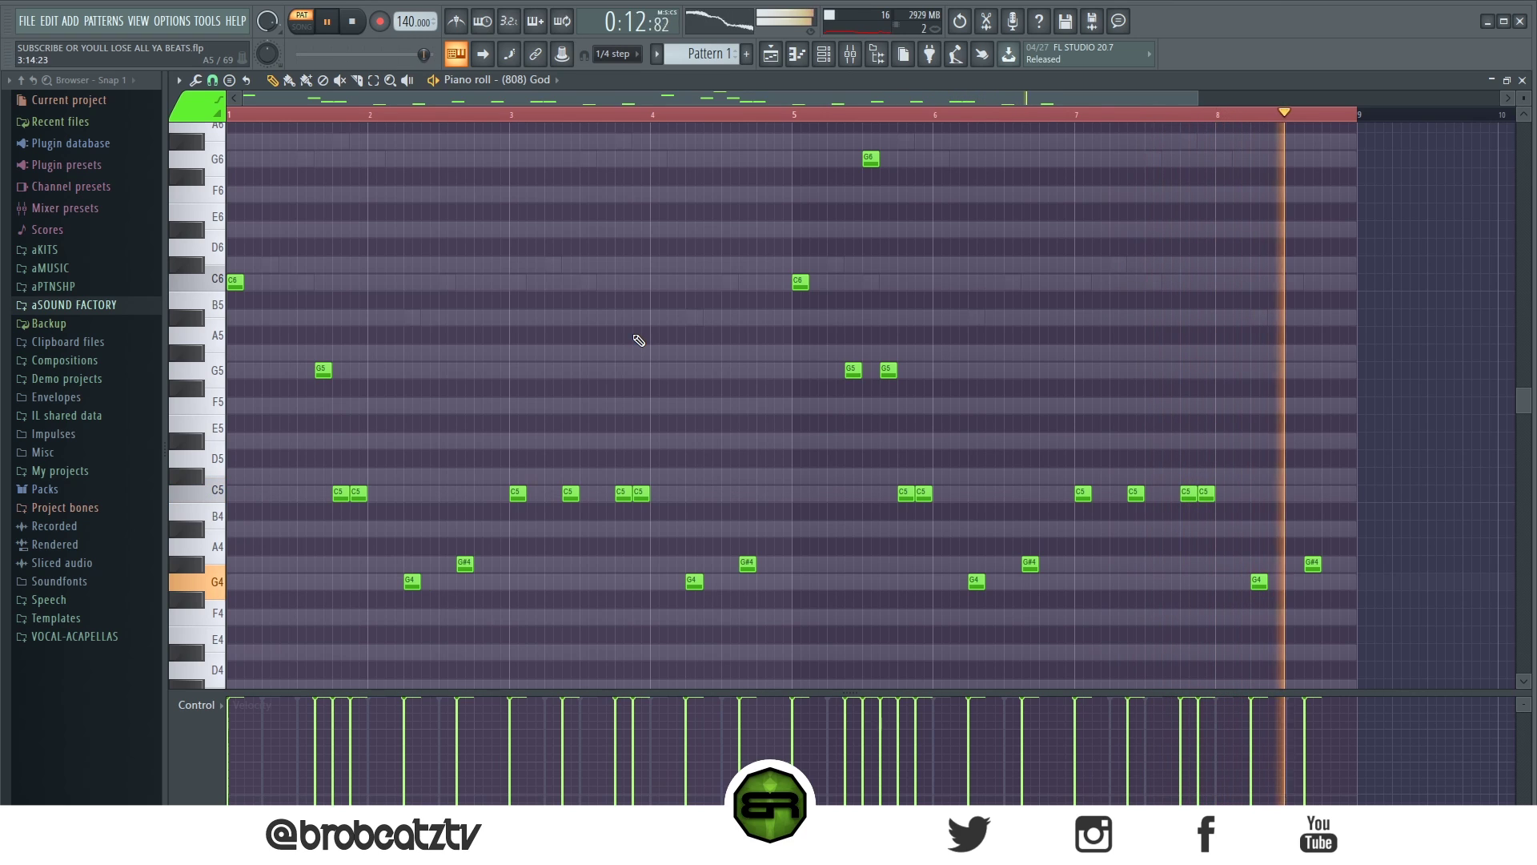
click(353, 24)
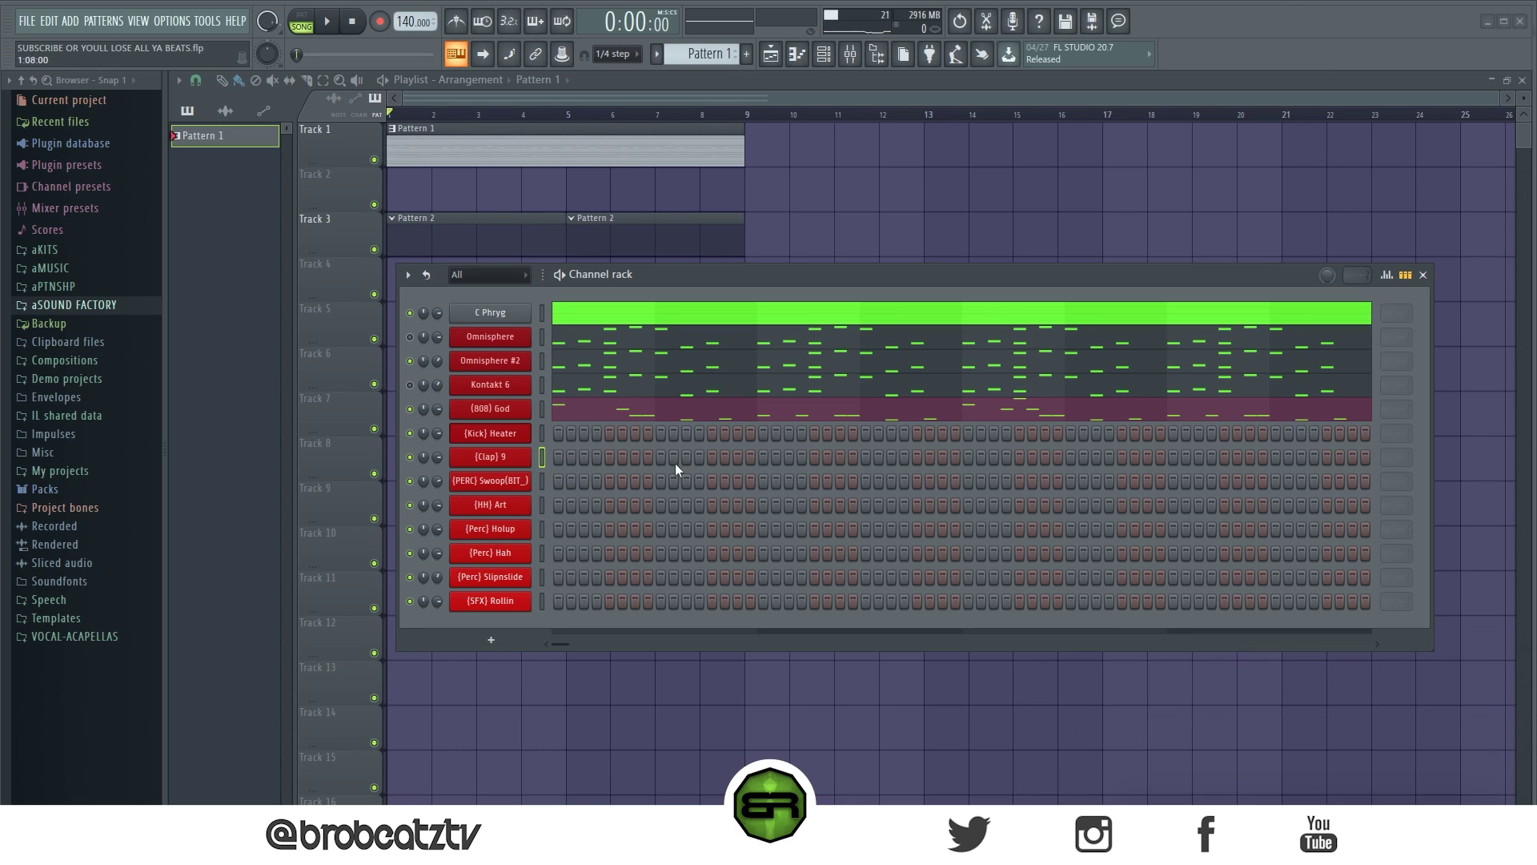
Step: Switch to Pattern 2 and place (Clap) 9 hits on the third beat of each of the four bars
drag(728, 66, 726, 59)
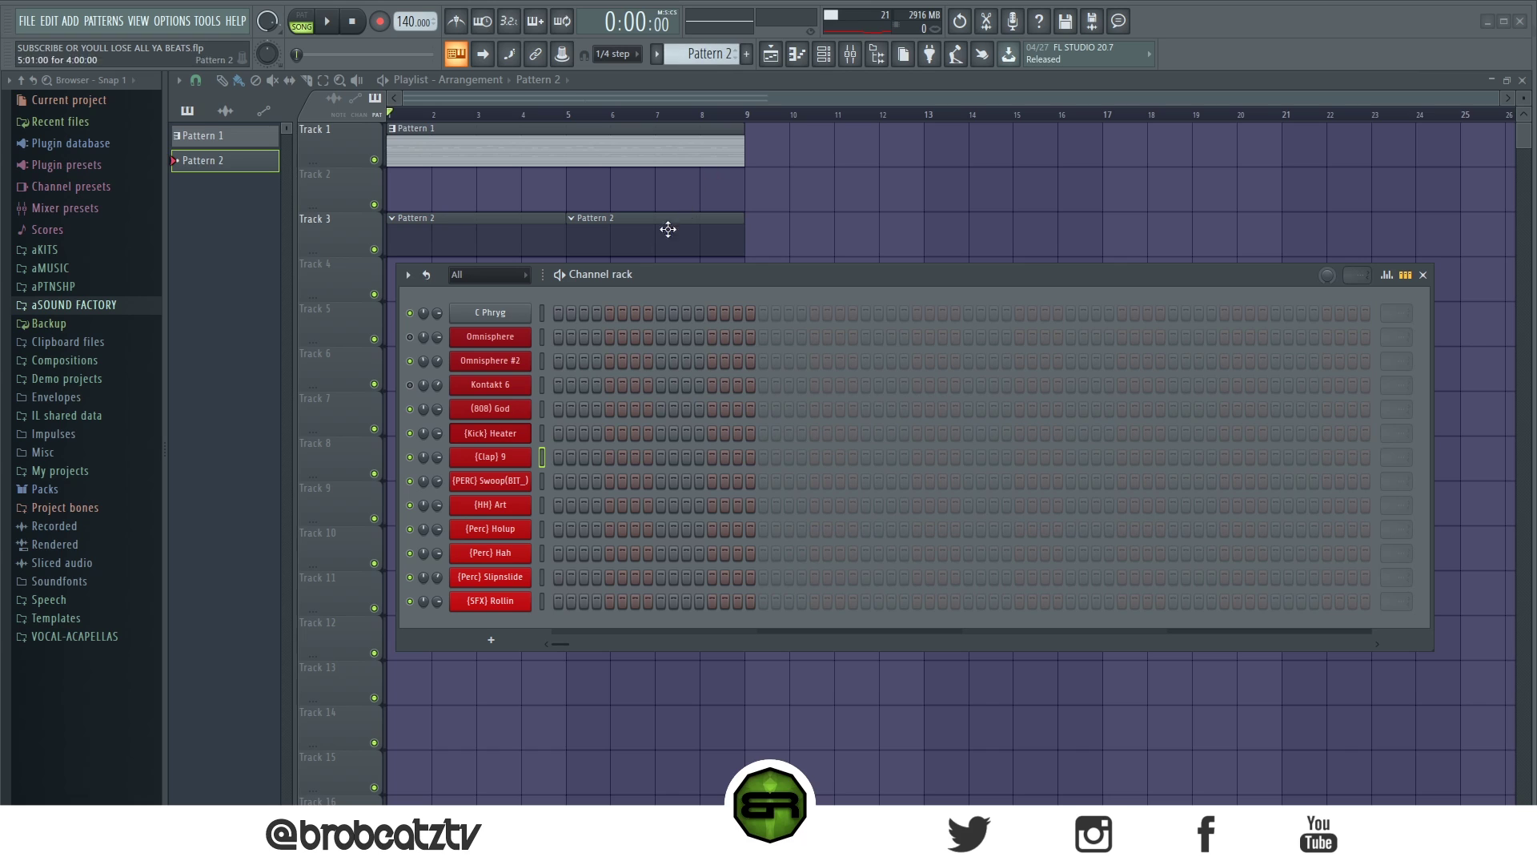
click(866, 458)
click(1071, 458)
click(1275, 457)
Step: Raise the velocity of all four clap notes in the (Clap) 9 piano roll and play the song
right_click(527, 457)
click(565, 455)
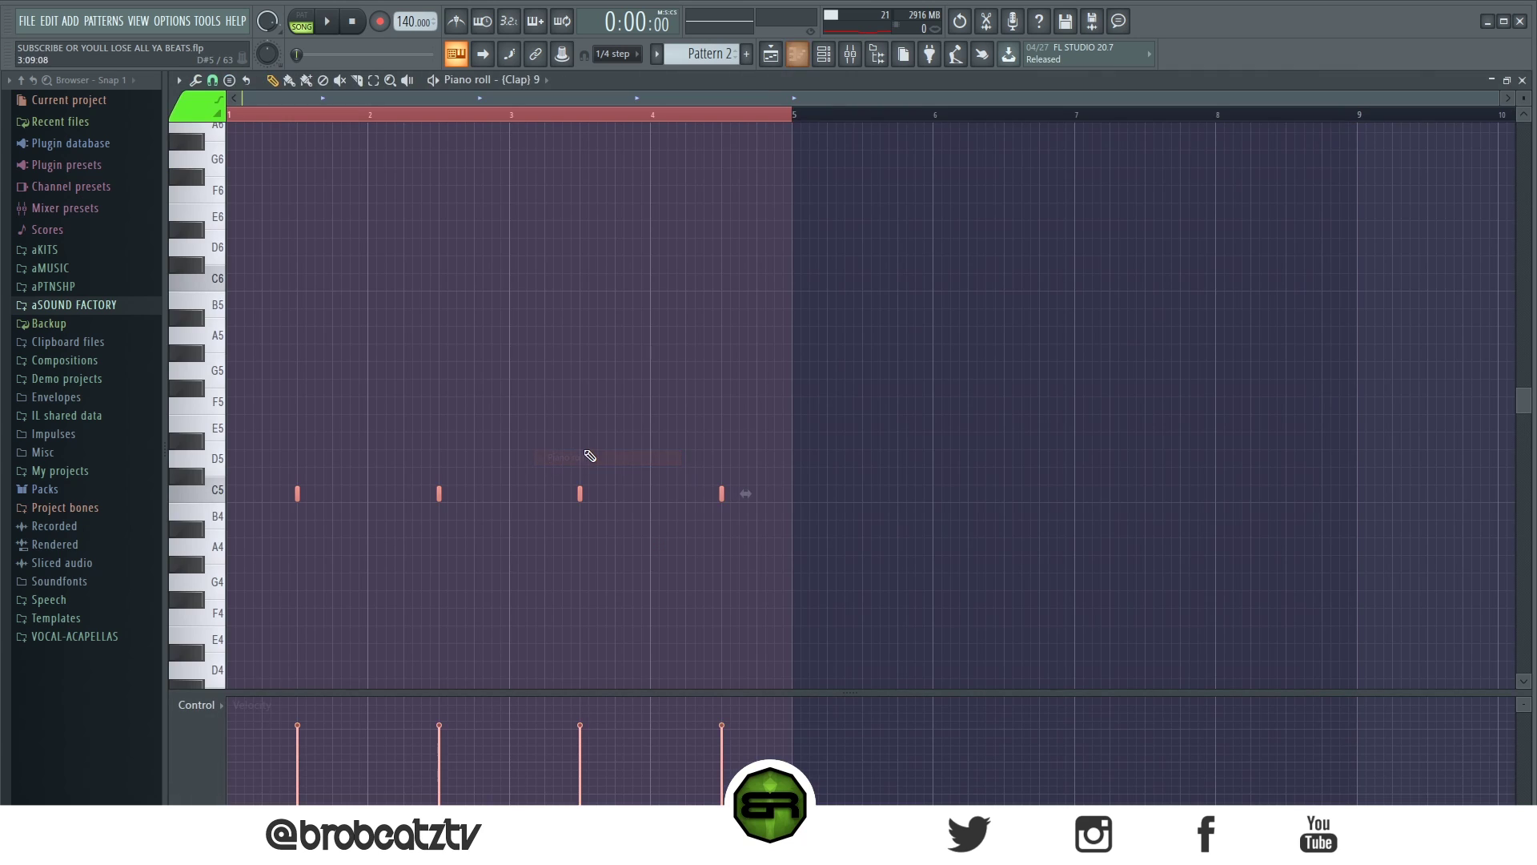
key(space)
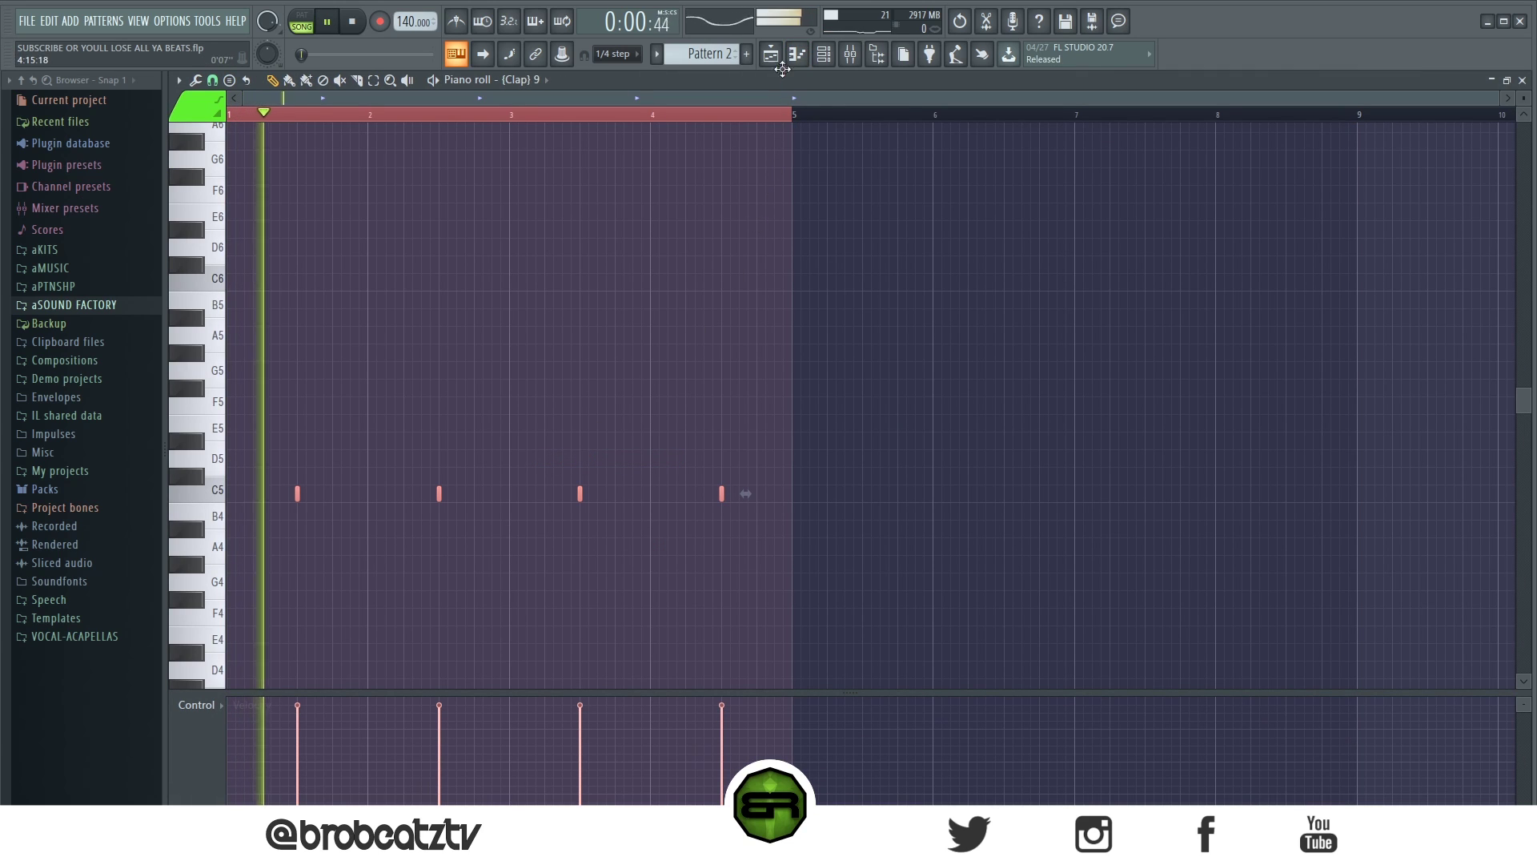
Step: Place a (Kick) Heater hit on step 1 of Pattern 2 and compare it with Pattern 1's 808 line
key(F6)
key(space)
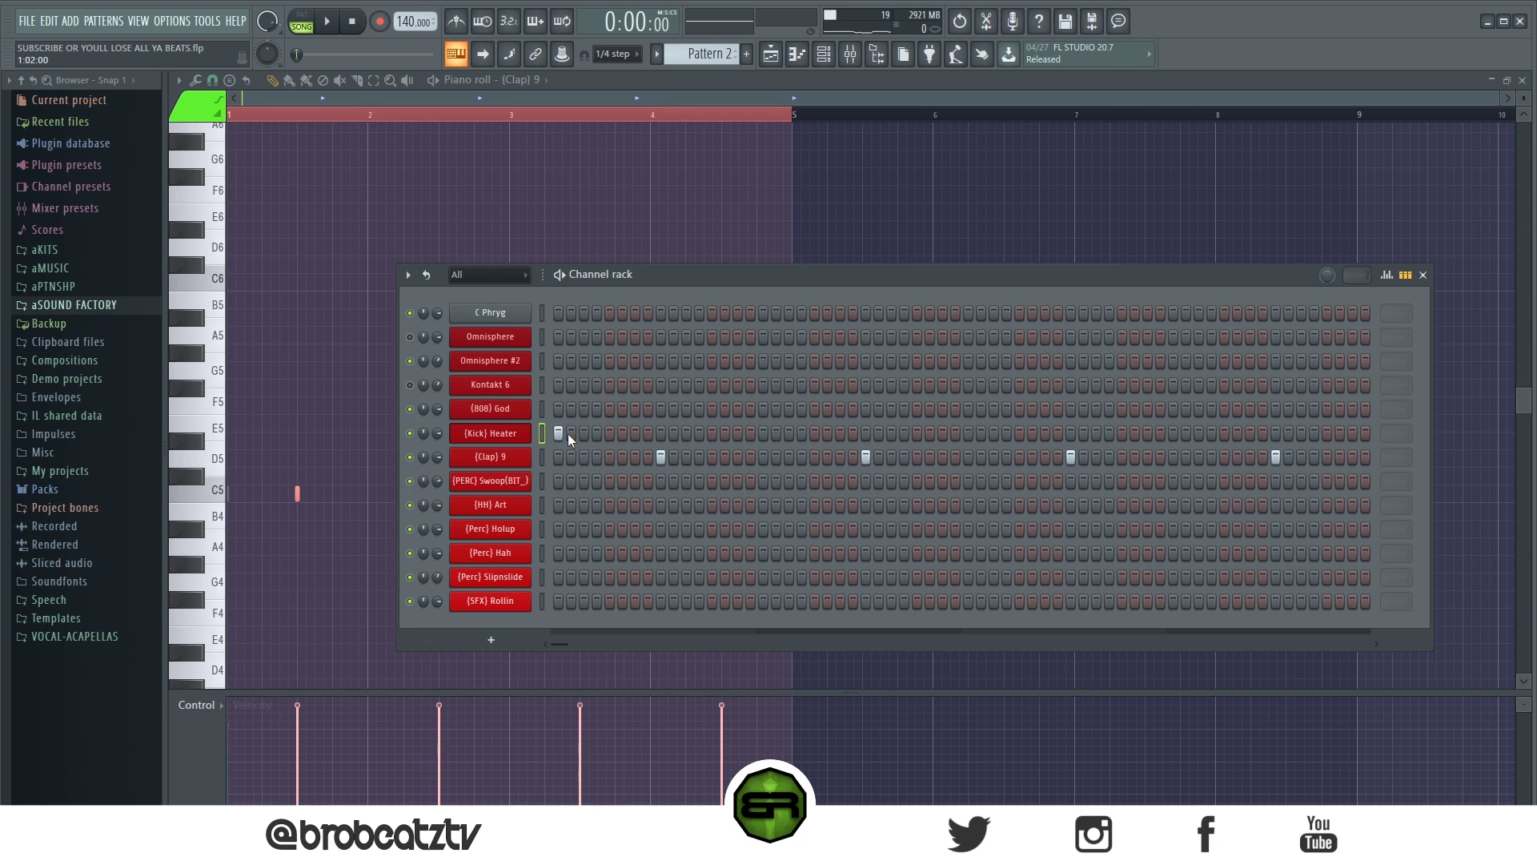
scroll(689, 53, up, 1)
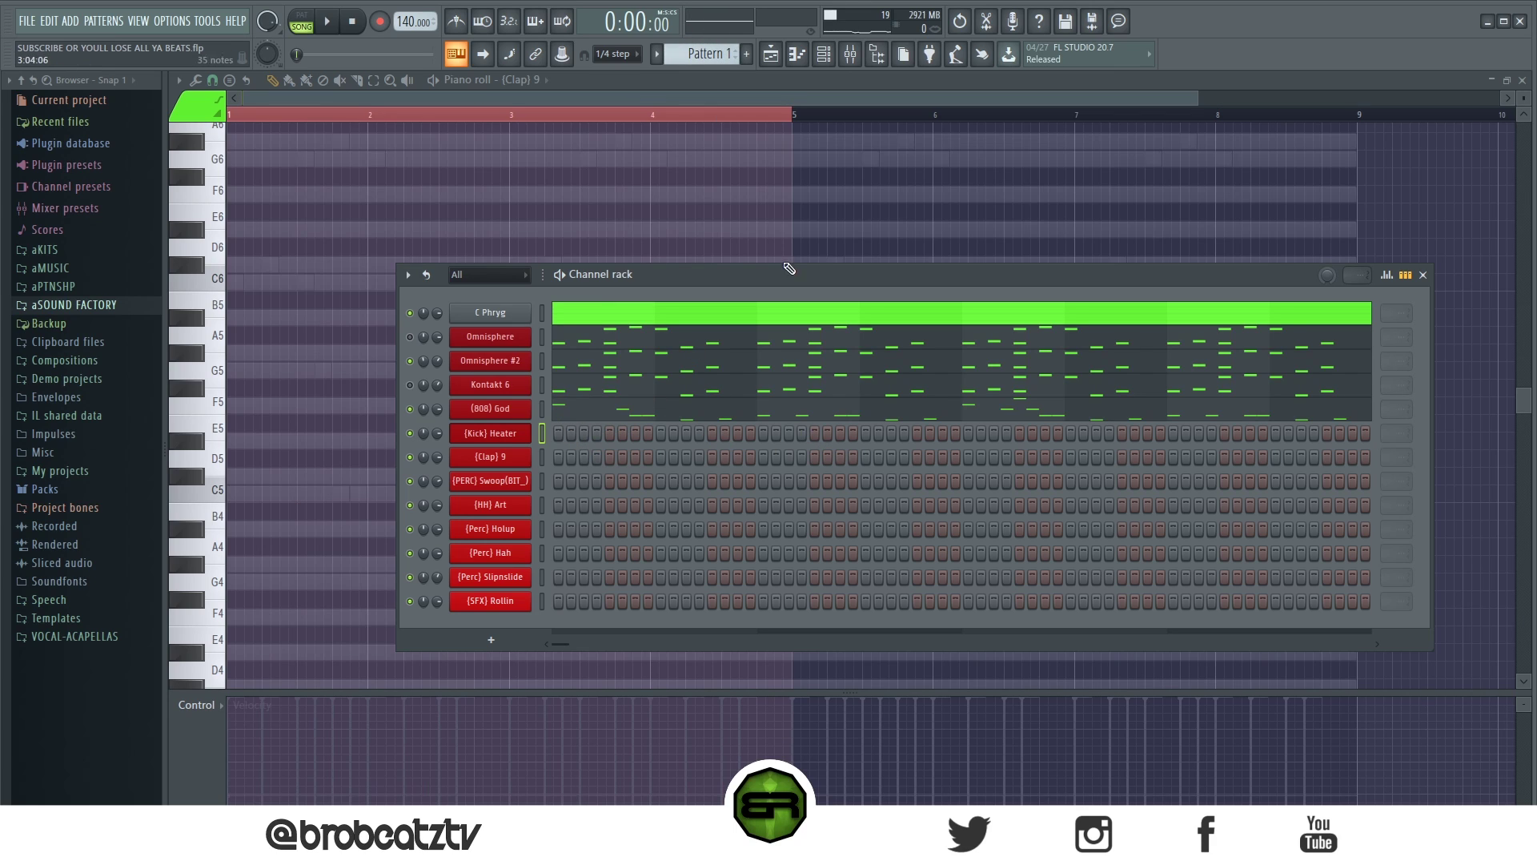
scroll(732, 57, down, 1)
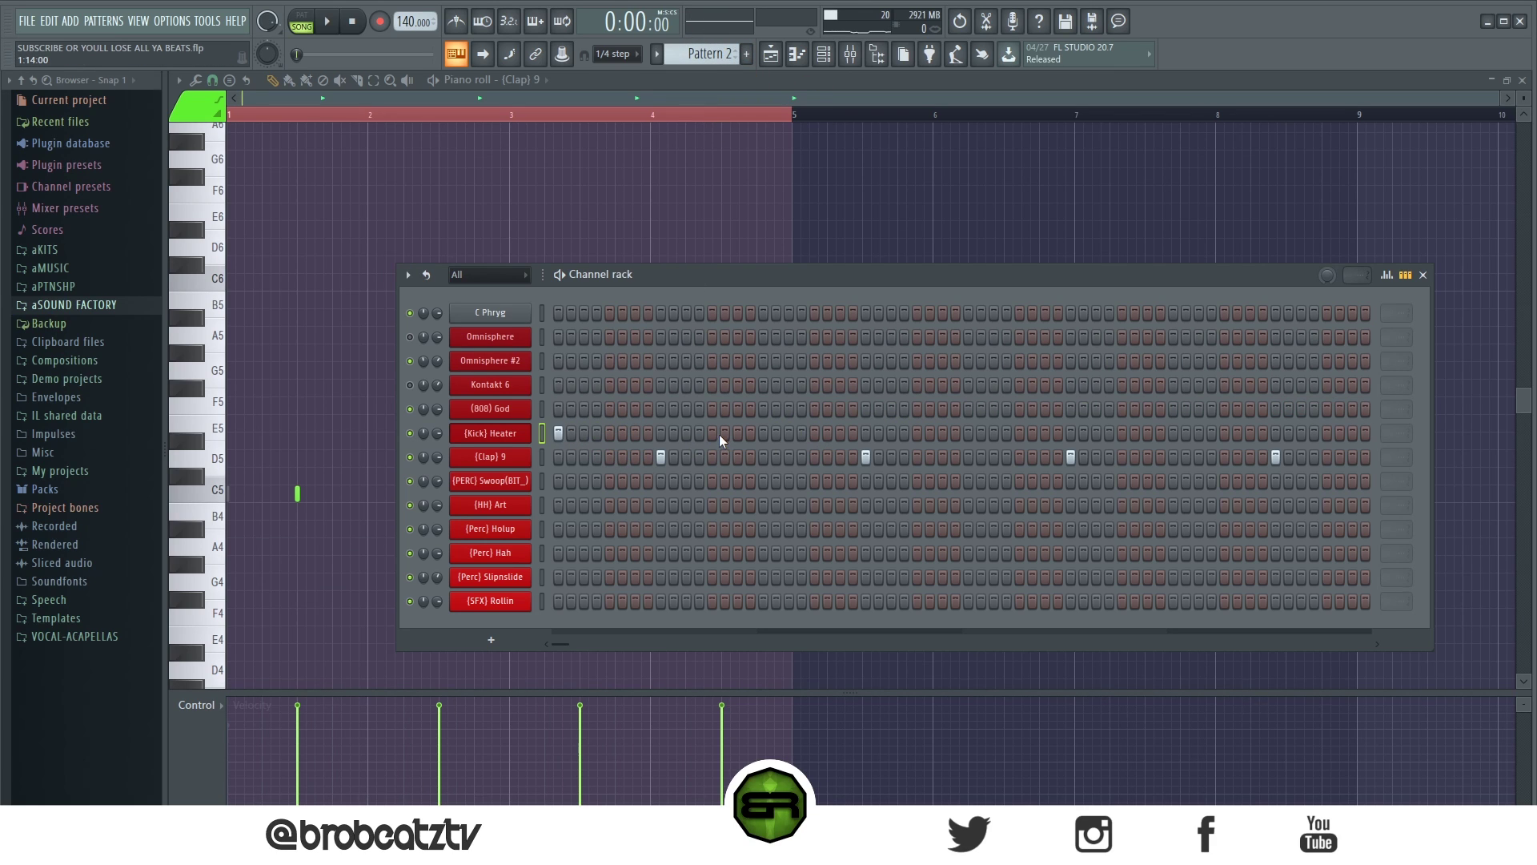
Step: Add (Kick) Heater hits on steps 15, 21, 27, 33, 45, 53 and 59 of Pattern 2 while the song plays
key(space)
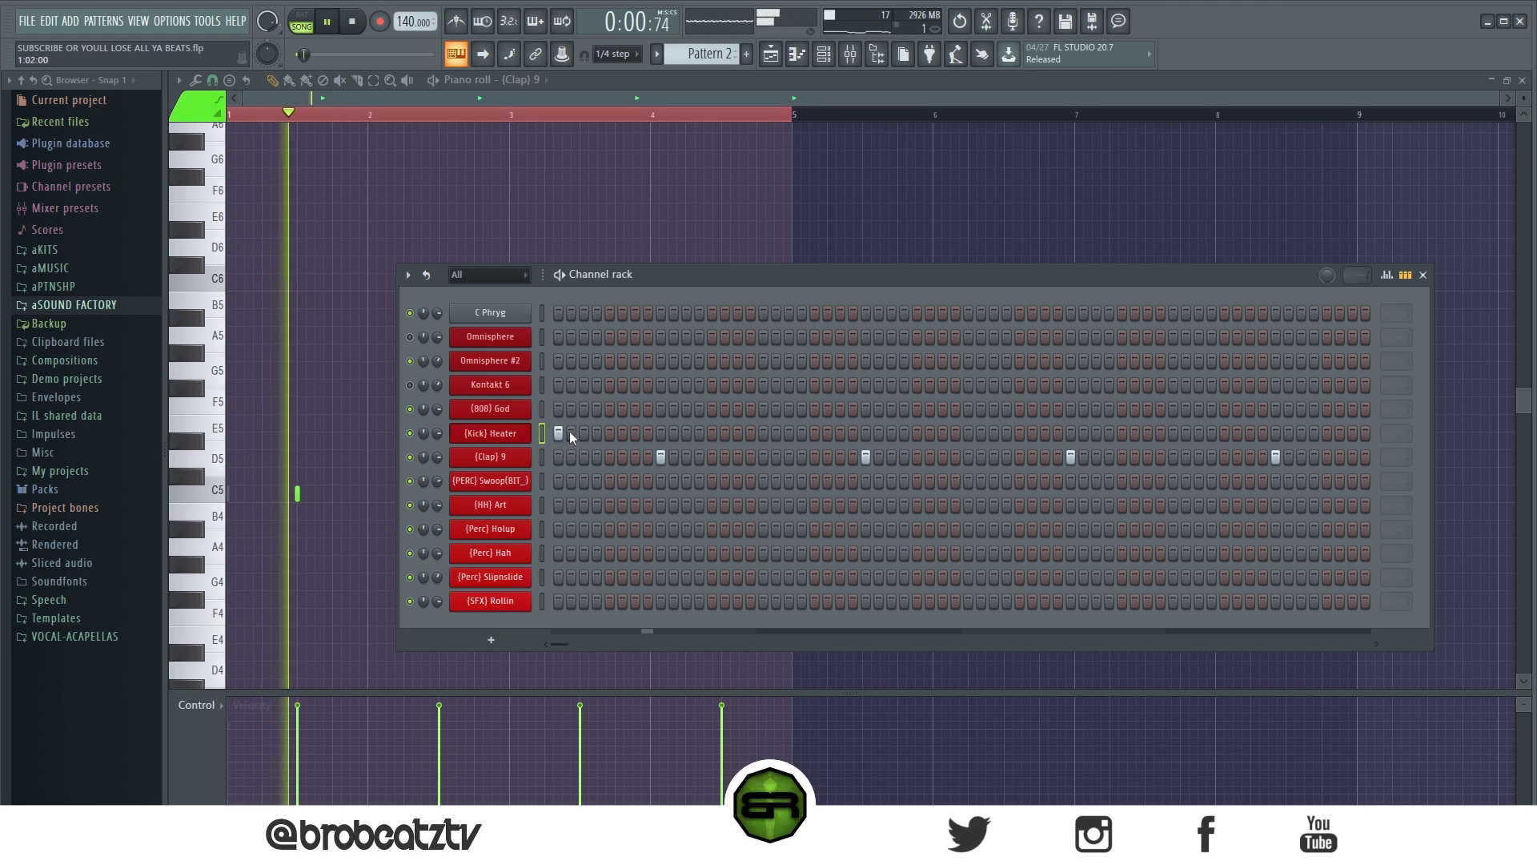
click(737, 432)
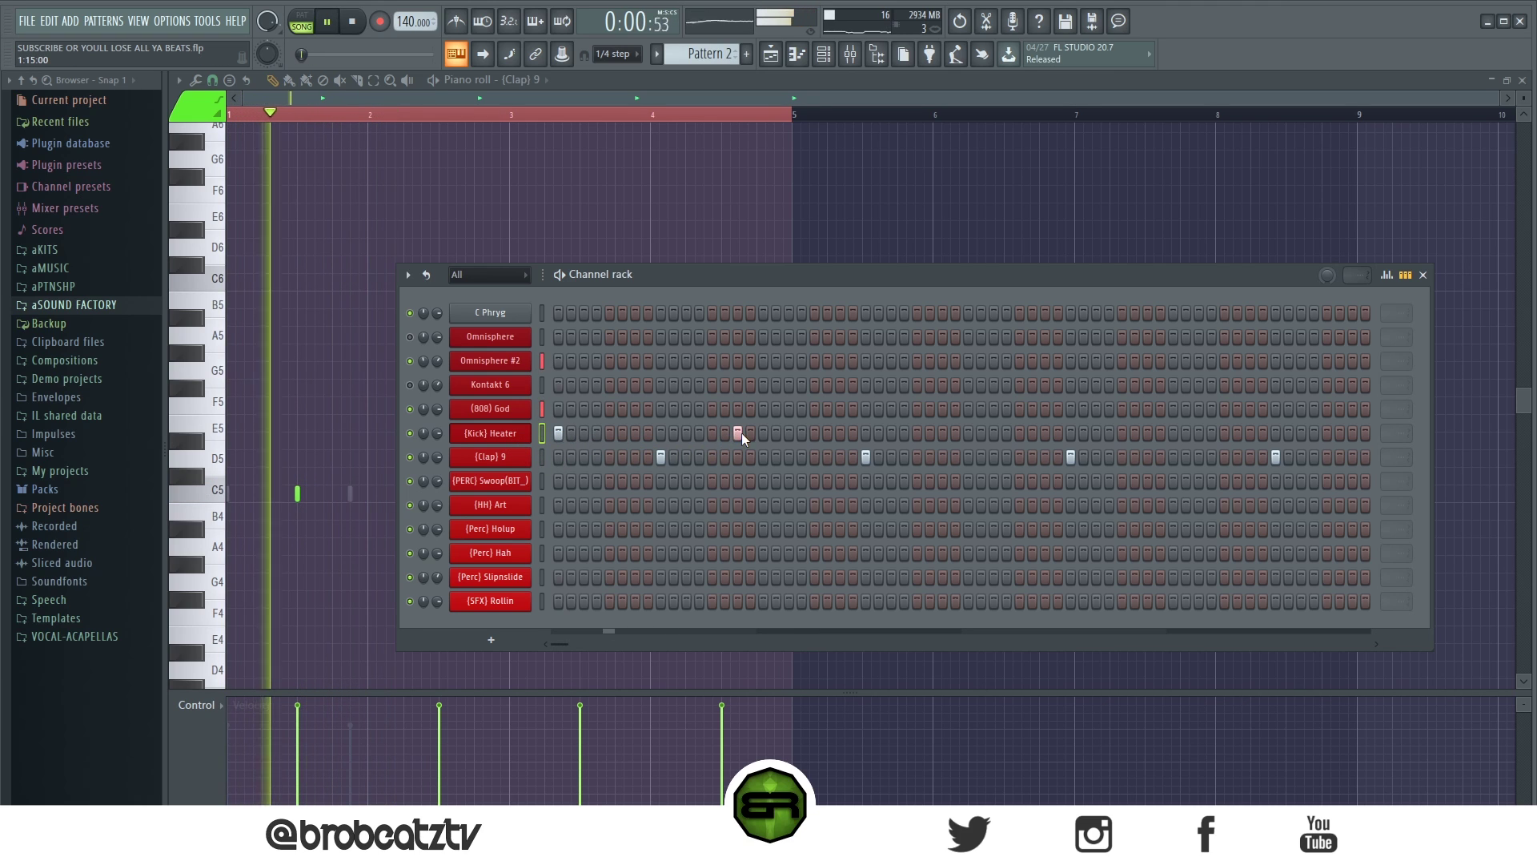
click(815, 433)
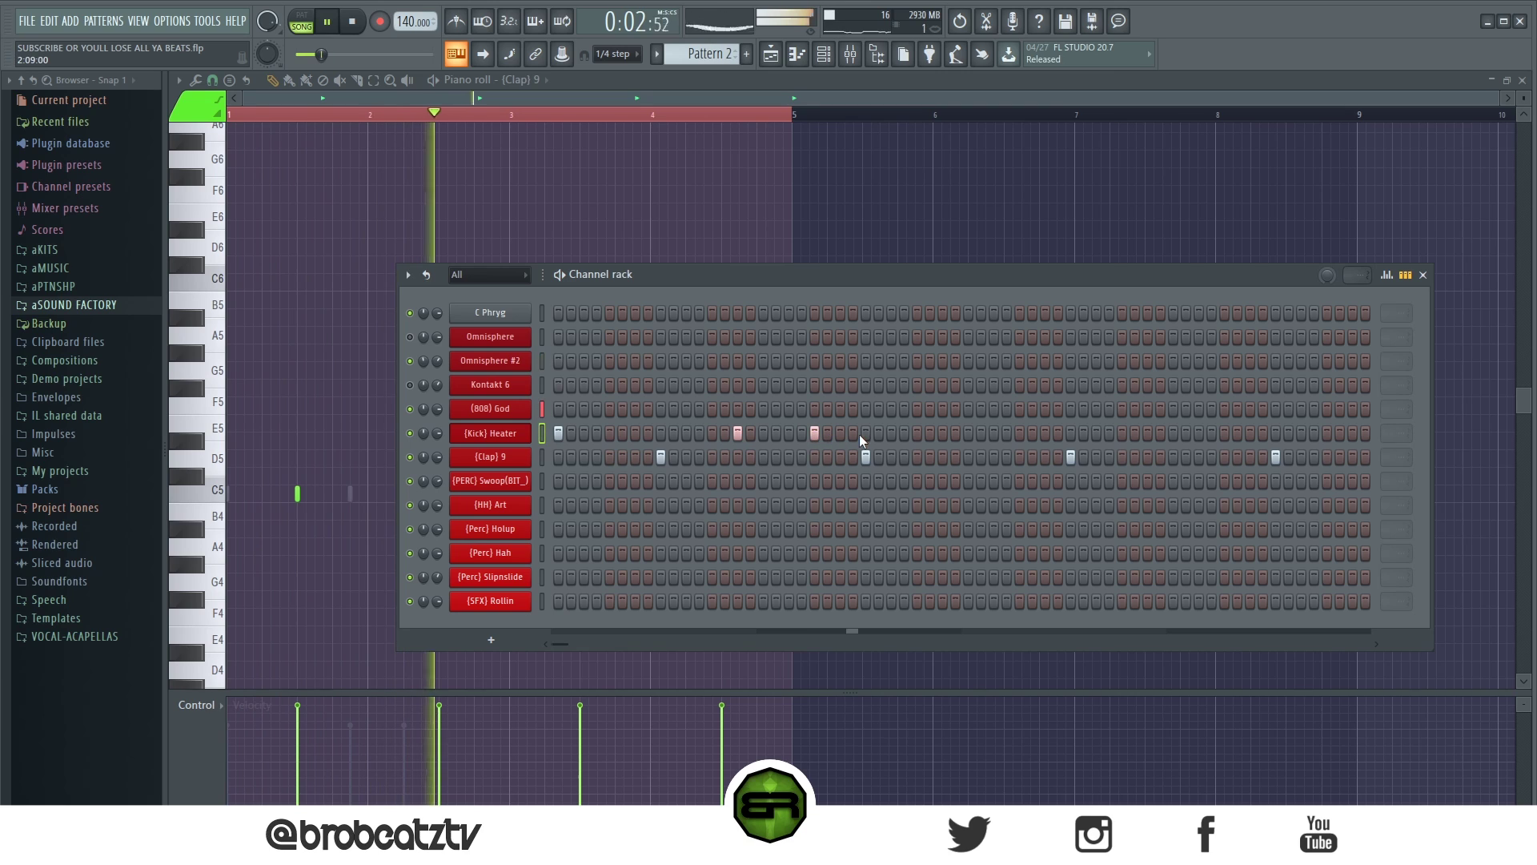
click(891, 434)
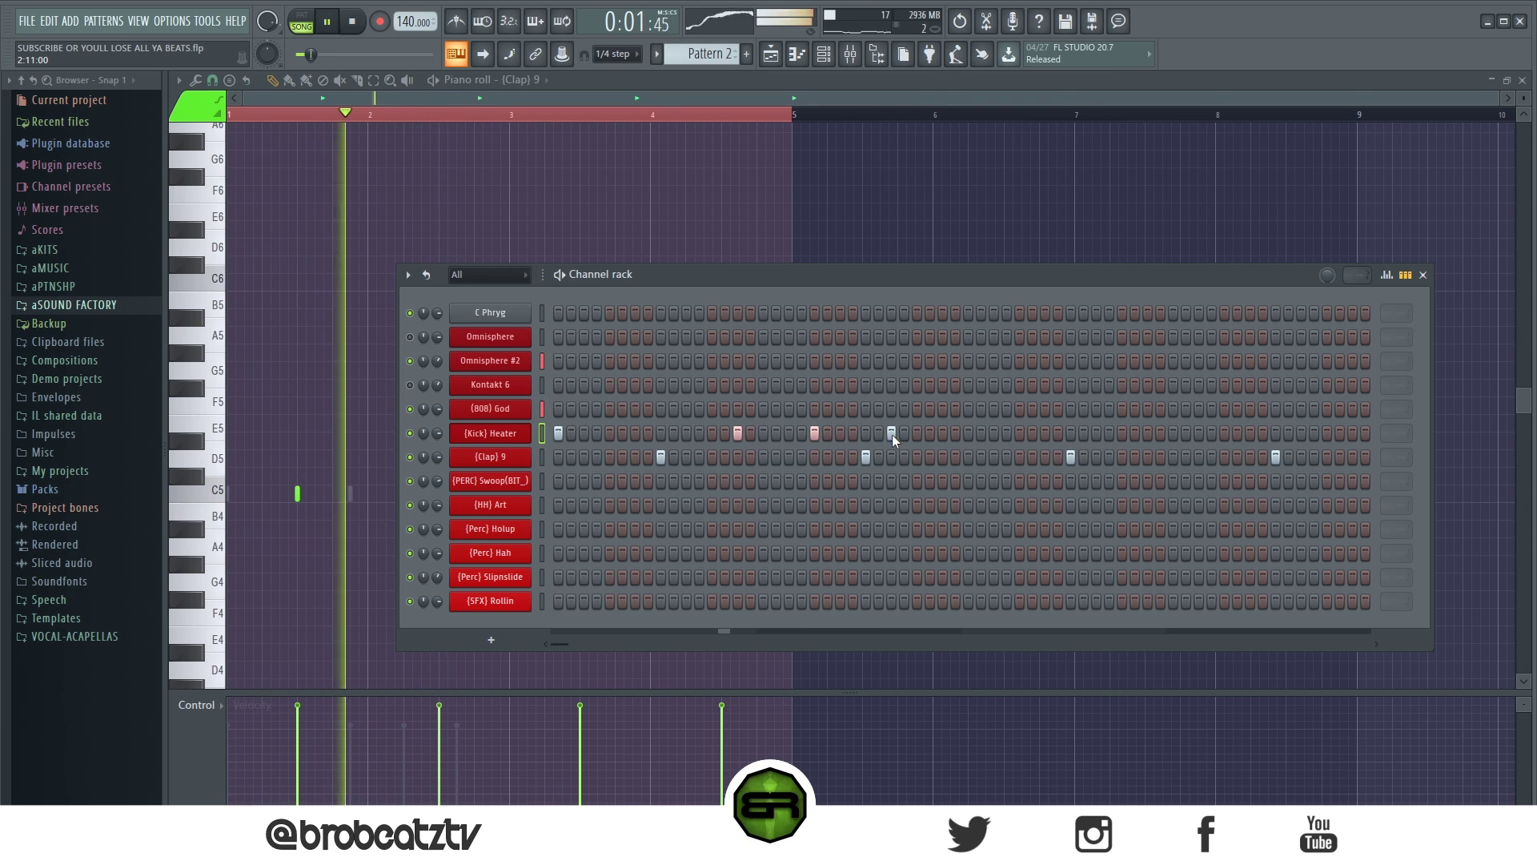
click(968, 433)
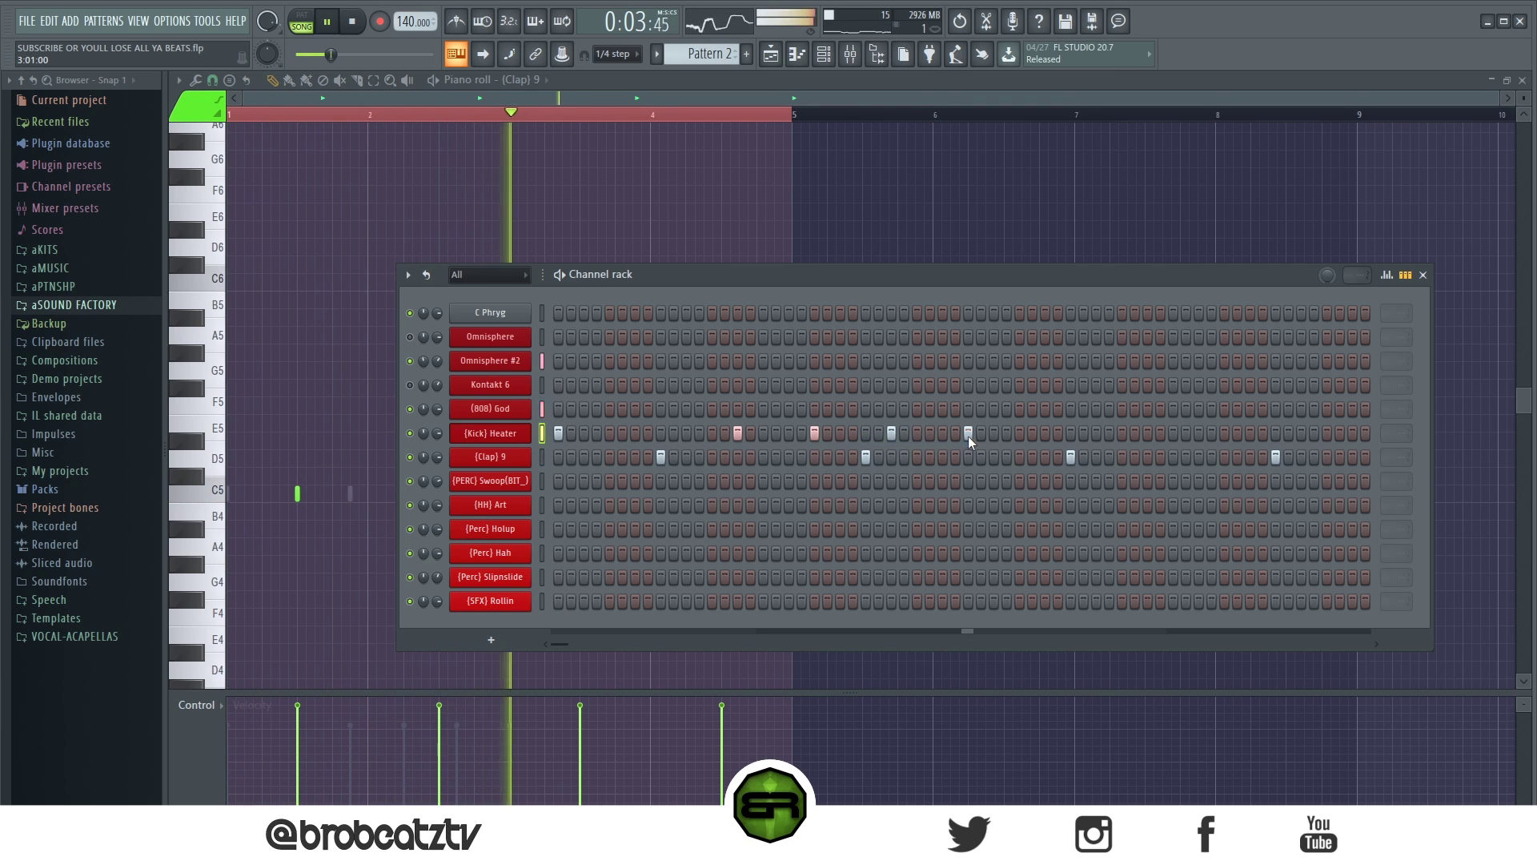
click(1121, 433)
click(1225, 432)
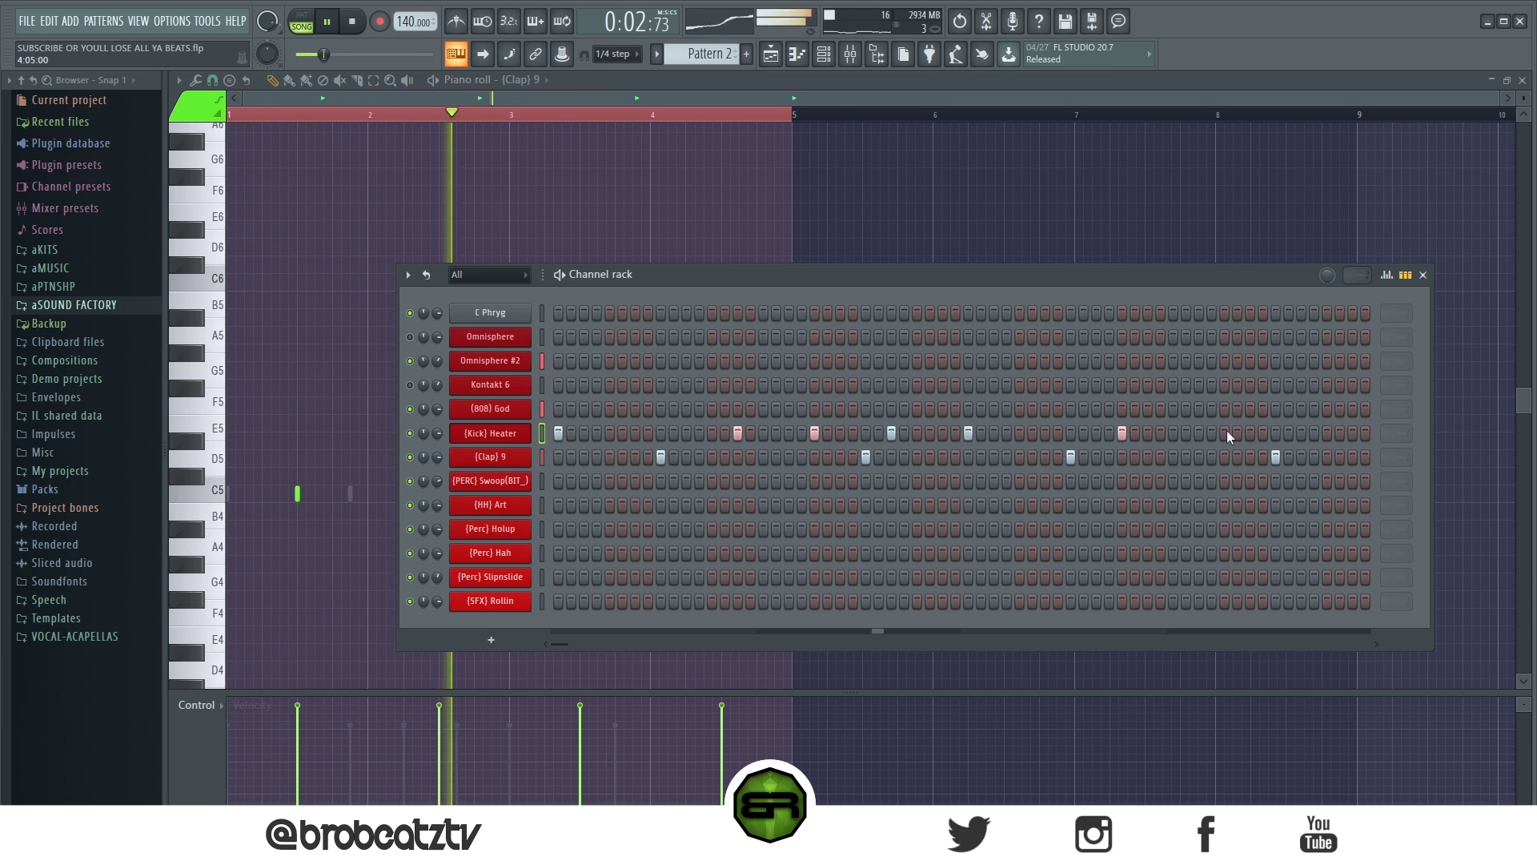
click(1302, 432)
key(space)
Step: Select all kick notes in the (Kick) Heater piano roll and raise their velocity to maximum
right_click(513, 432)
click(534, 434)
key(ctrl+a)
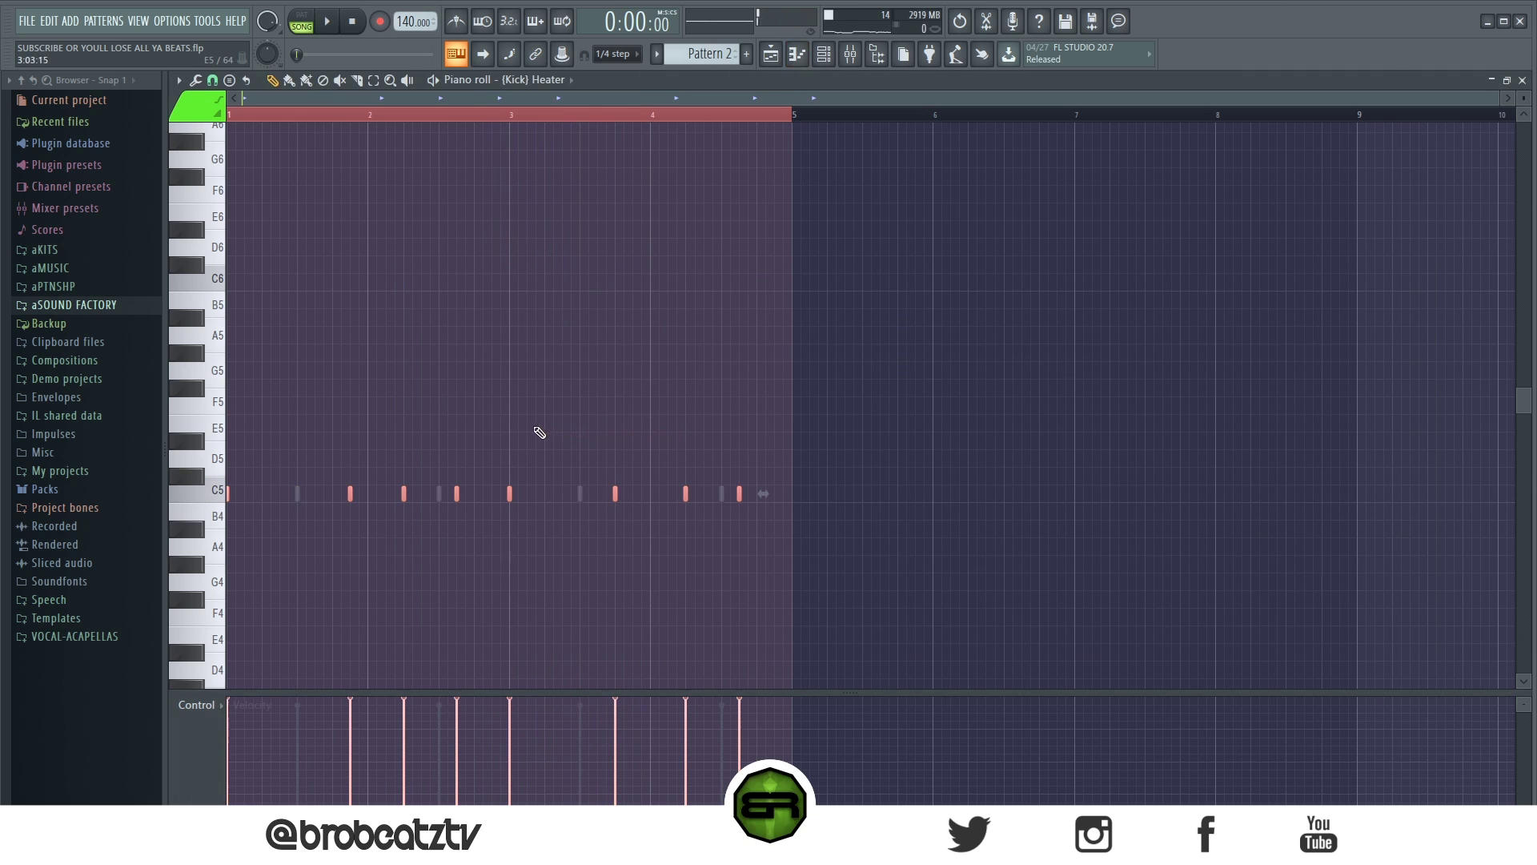
Step: Duplicate all (Kick) Heater notes one semitone lower onto B4 and play the song
key(space)
key(space)
scroll(665, 112, up, 3)
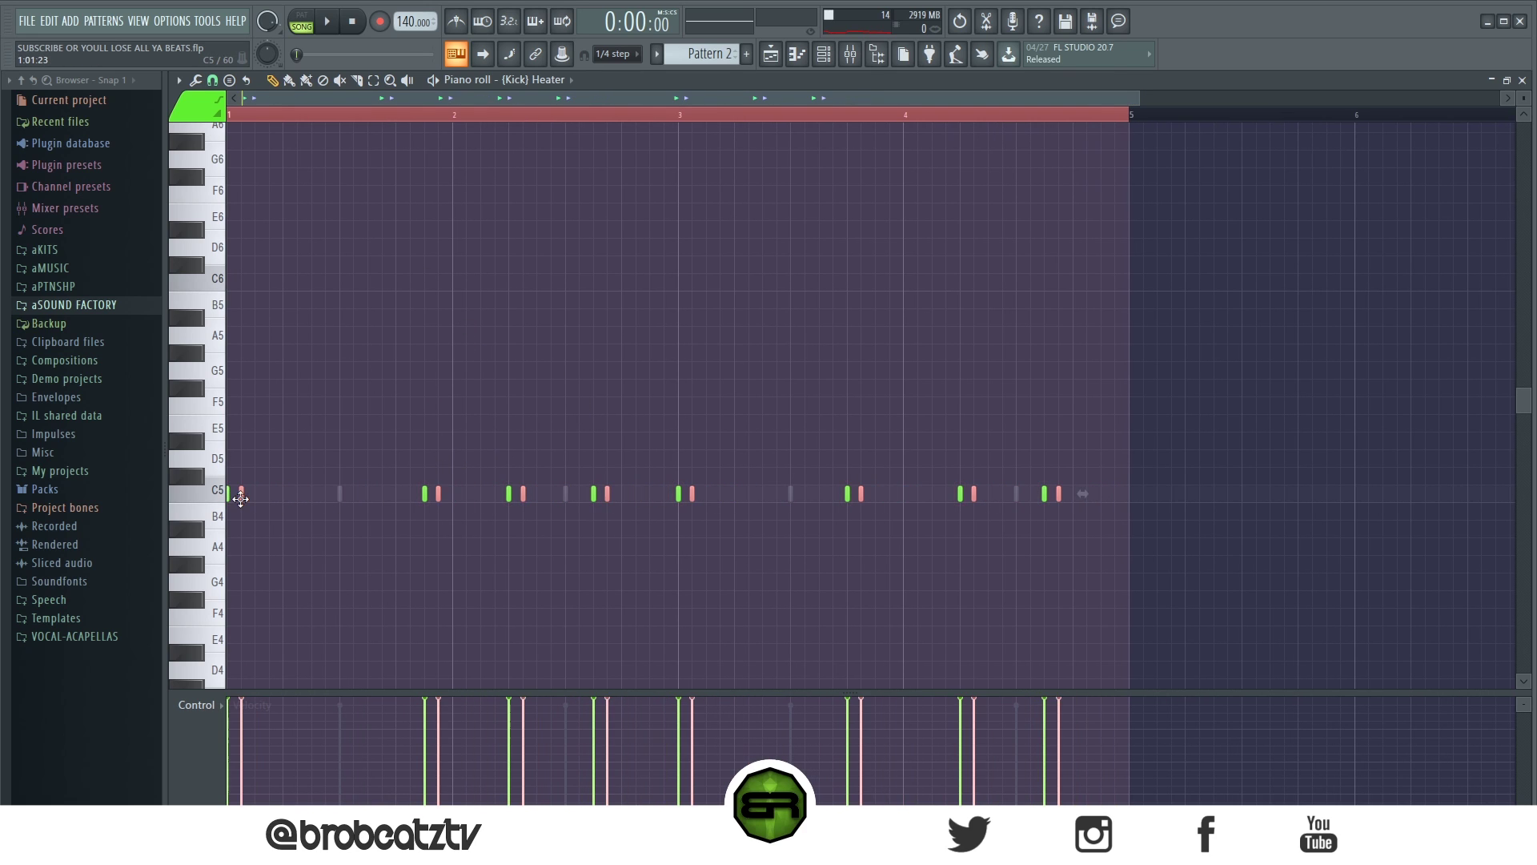
drag(217, 538, 217, 517)
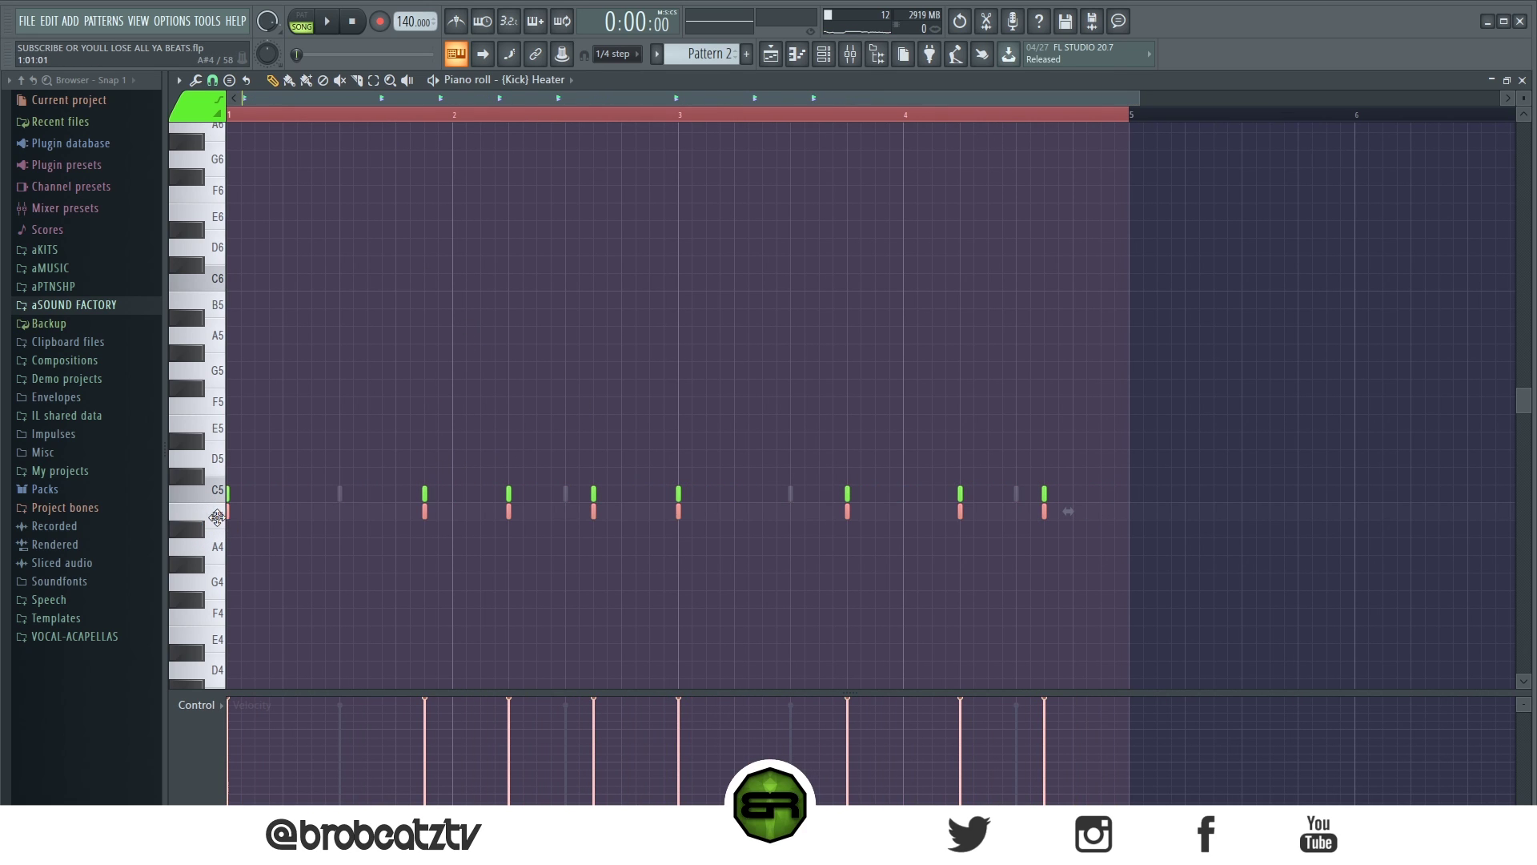
ctrl+click(391, 445)
key(space)
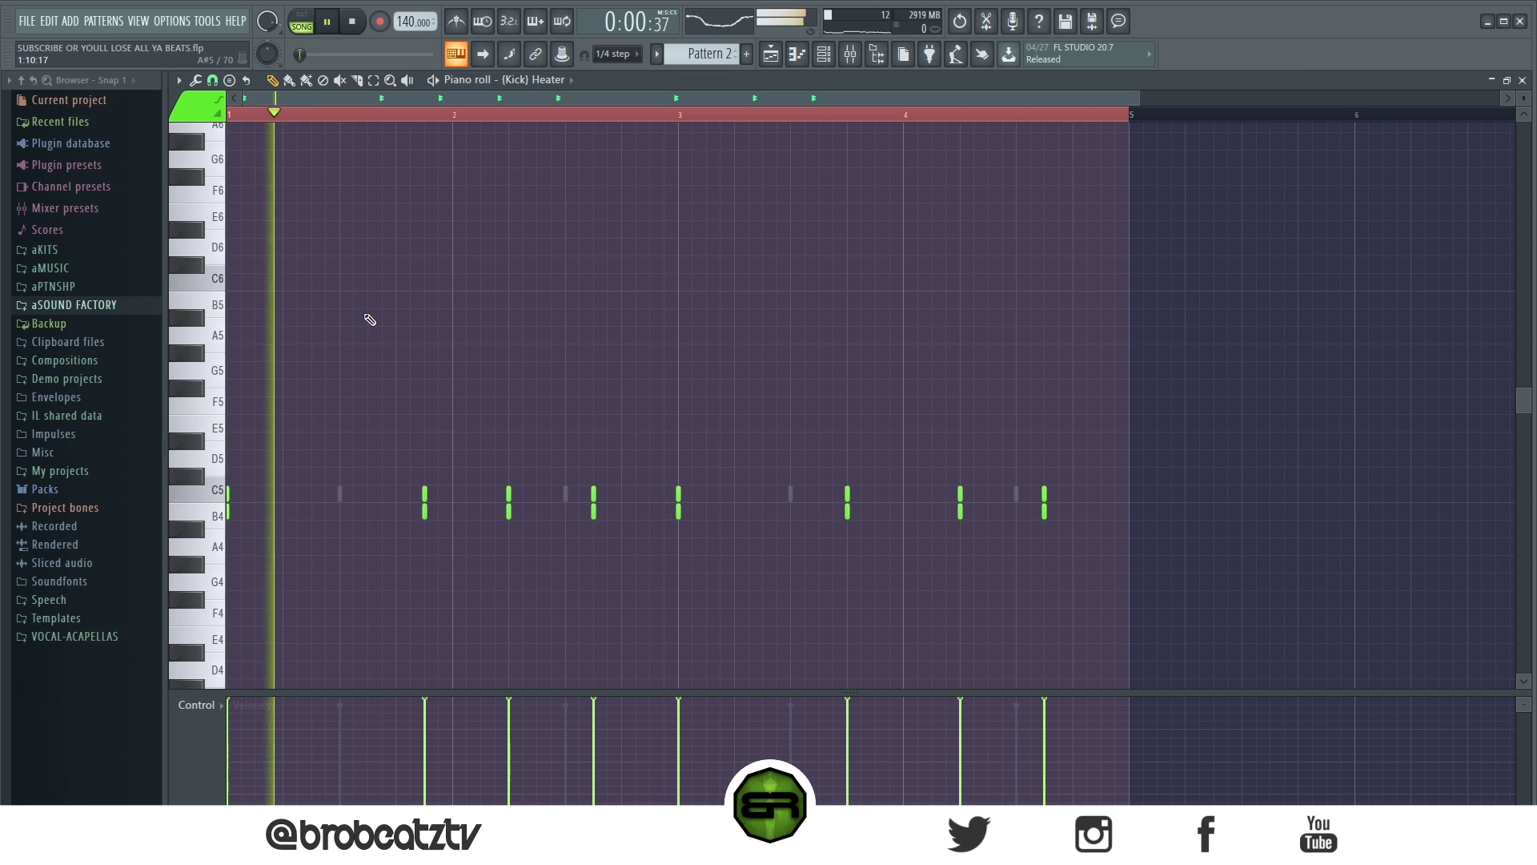
key(space)
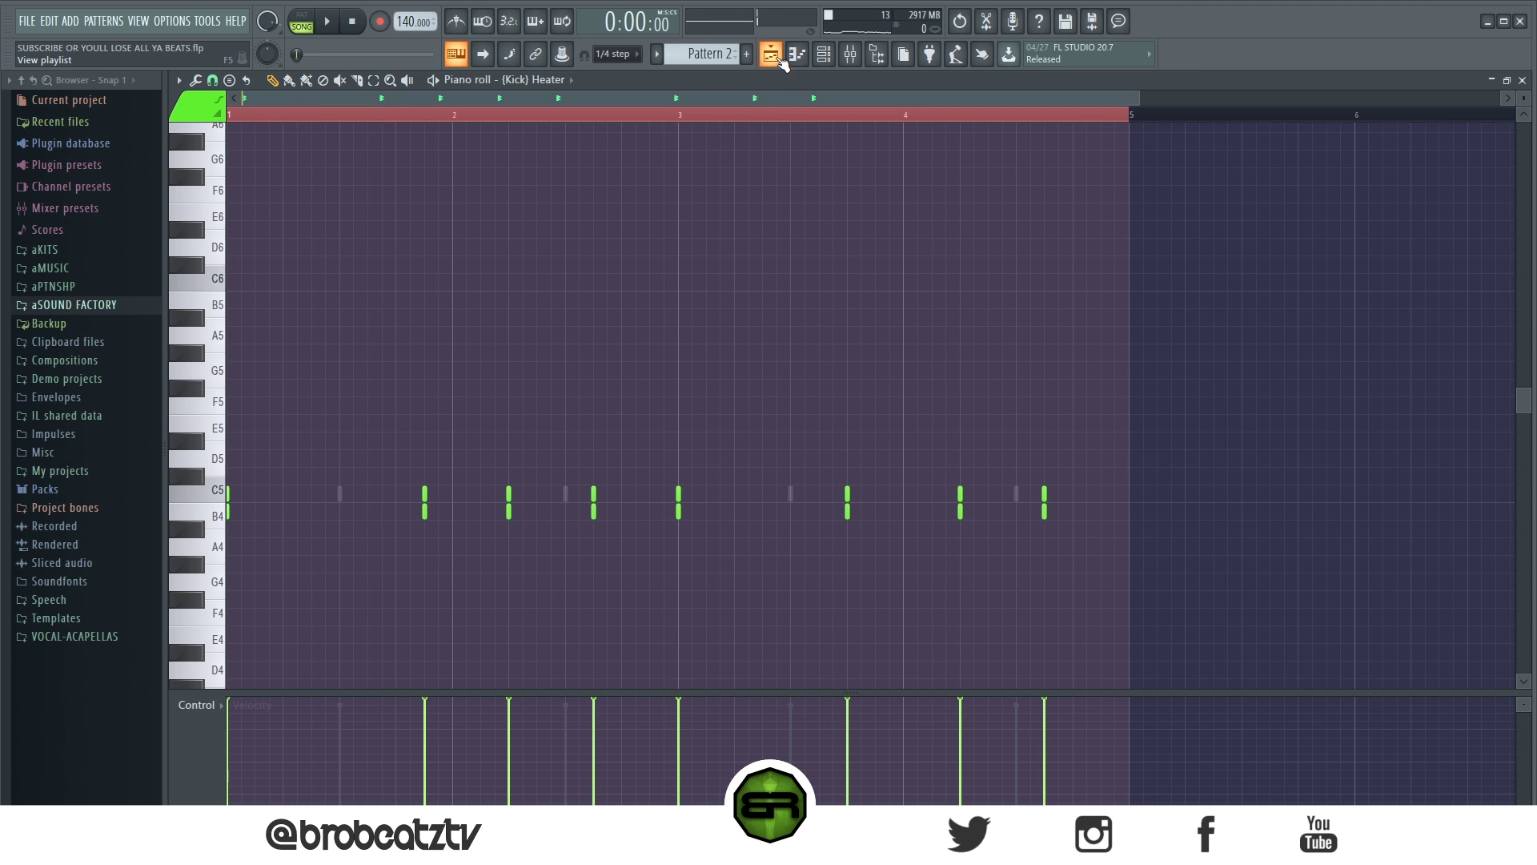
Step: Show the playlist and channel rack and audition the (PERC) Swoop, (Perc) Holup, (SFX) Rollin and (Perc) Slipnslide samples
click(771, 54)
click(823, 54)
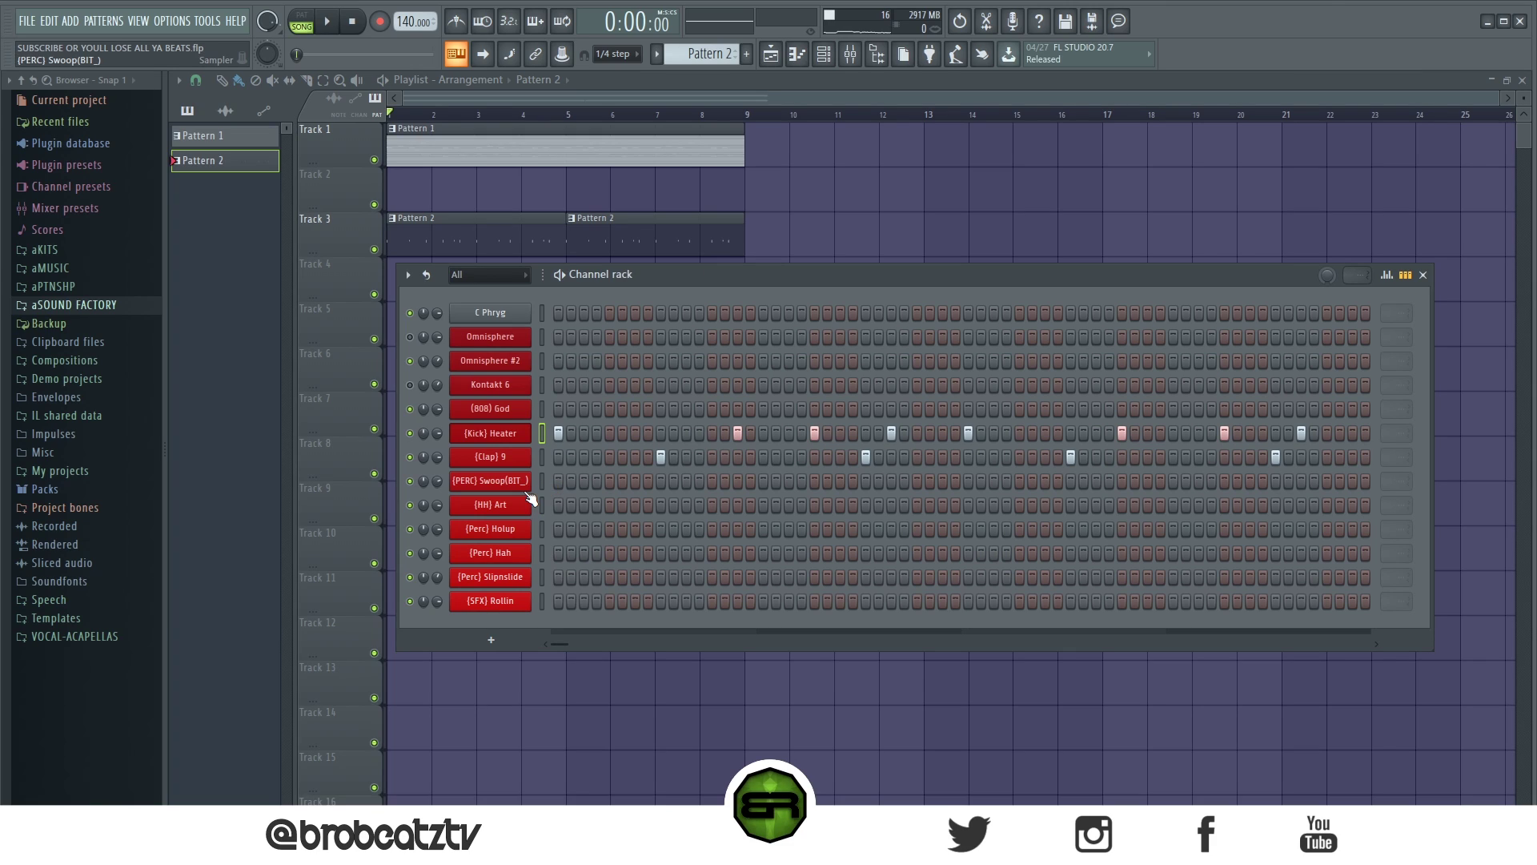
middle_click(503, 484)
middle_click(497, 532)
middle_click(493, 602)
middle_click(493, 578)
Step: Try (Perc) Holup on step 5, (Perc) Hah on step 13 and (Perc) Slipnslide on step 21 while the song plays
click(609, 528)
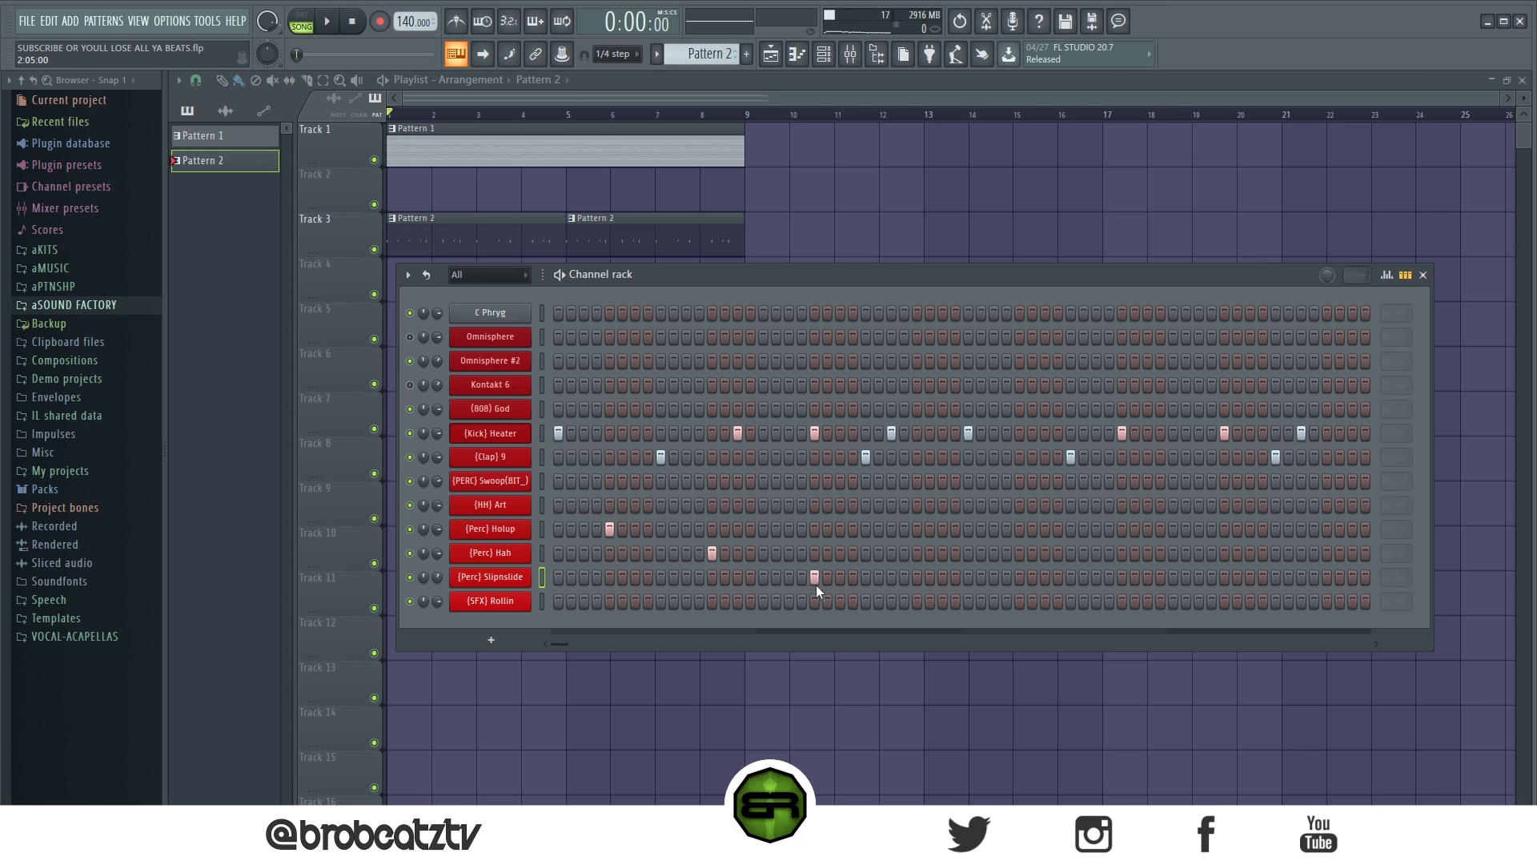
key(space)
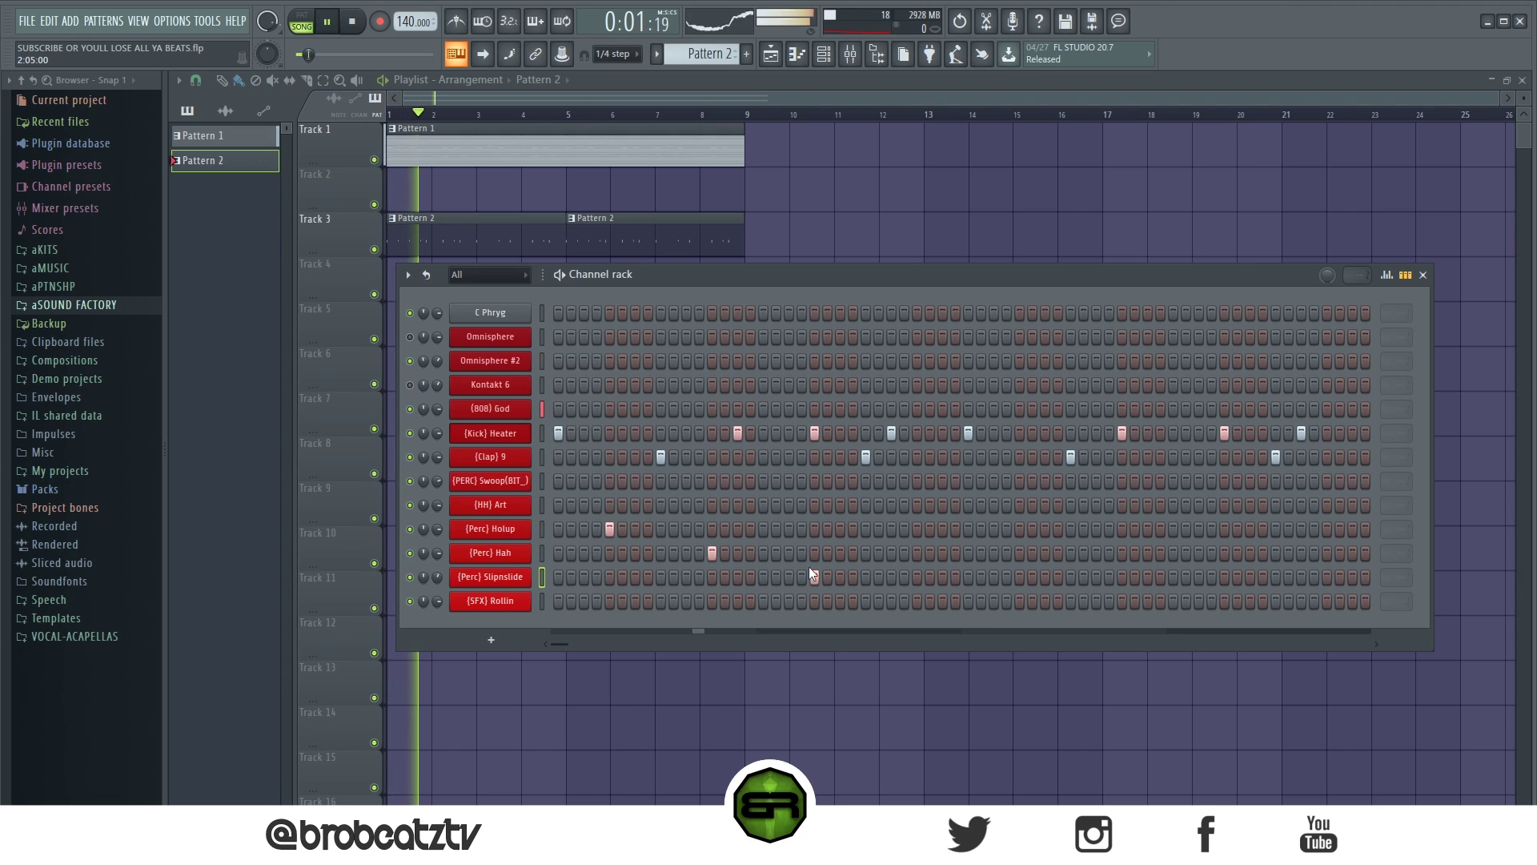
key(space)
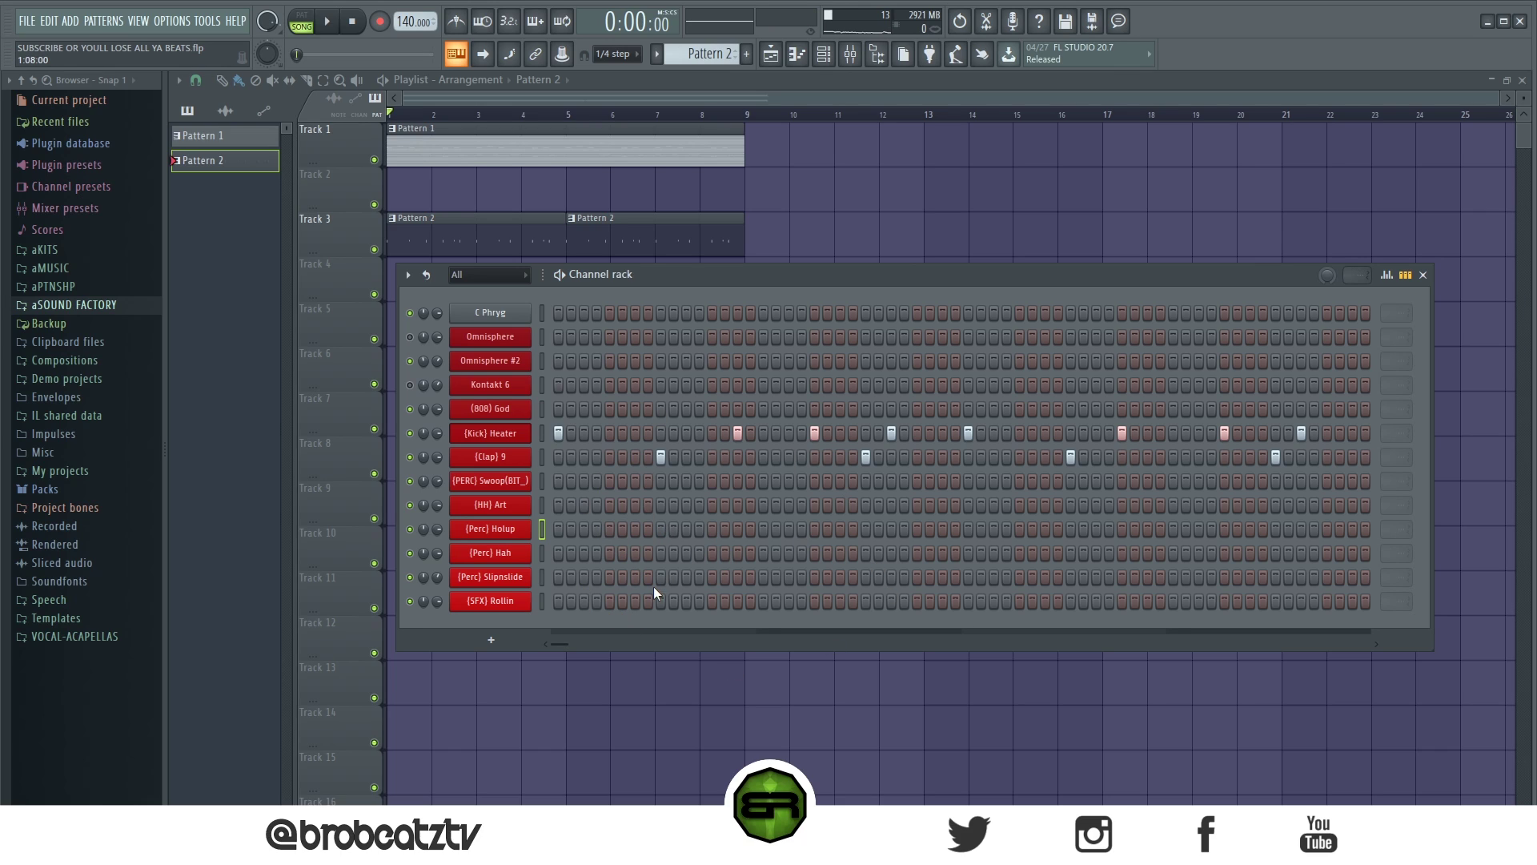
Step: Place (SFX) Rollin and (PERC) Swoop hits on step 5 of Pattern 2 and play the song
click(609, 597)
key(space)
click(610, 480)
key(space)
key(space)
key(space)
key(space)
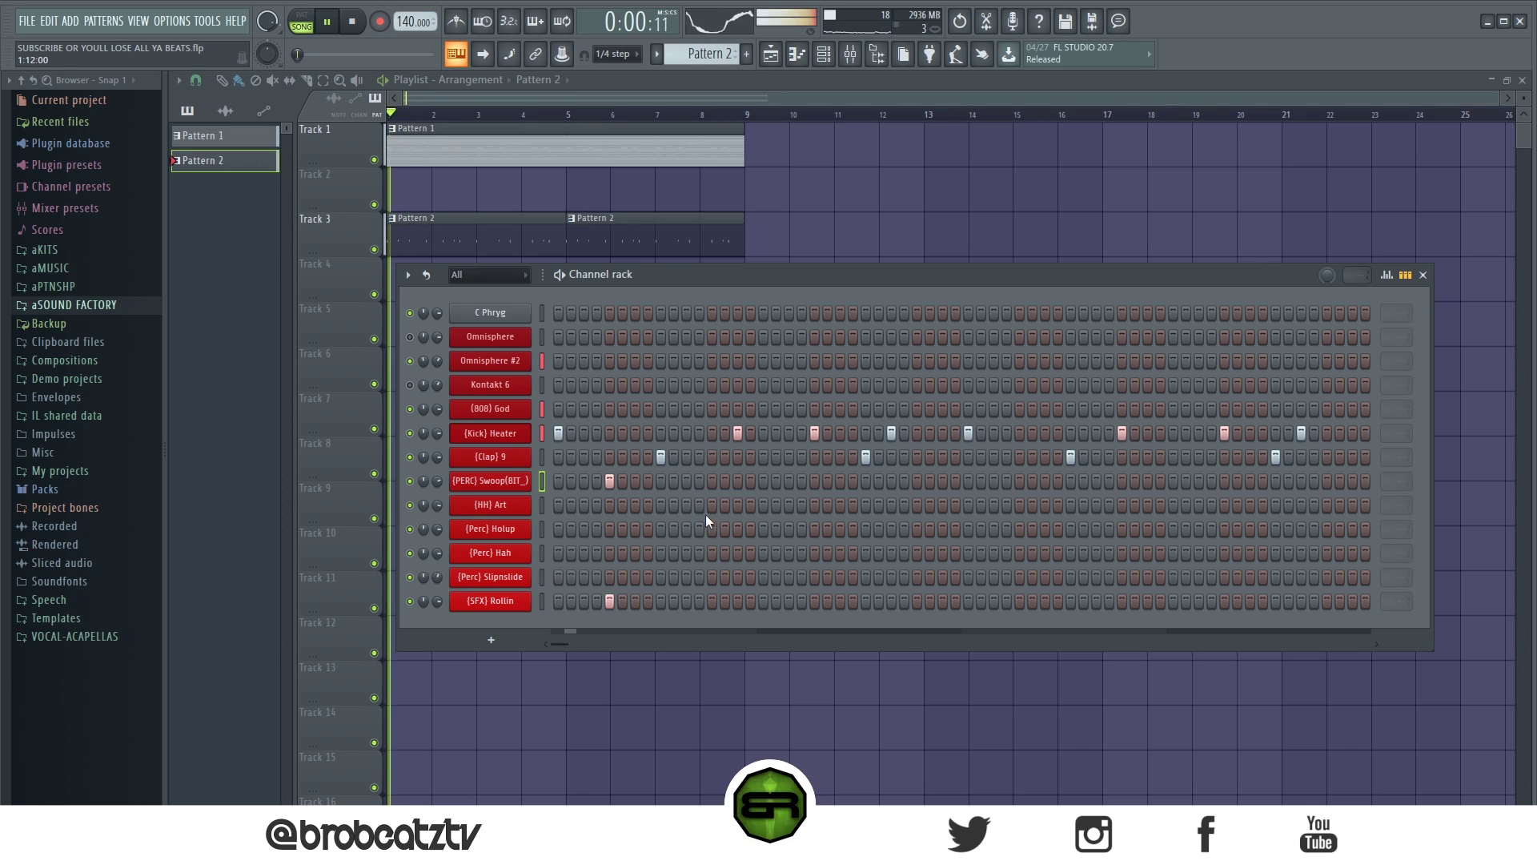
Step: Add (Perc) Holup on step 13 and (Perc) Slipnslide on step 21 of Pattern 2 while playing the song
click(712, 529)
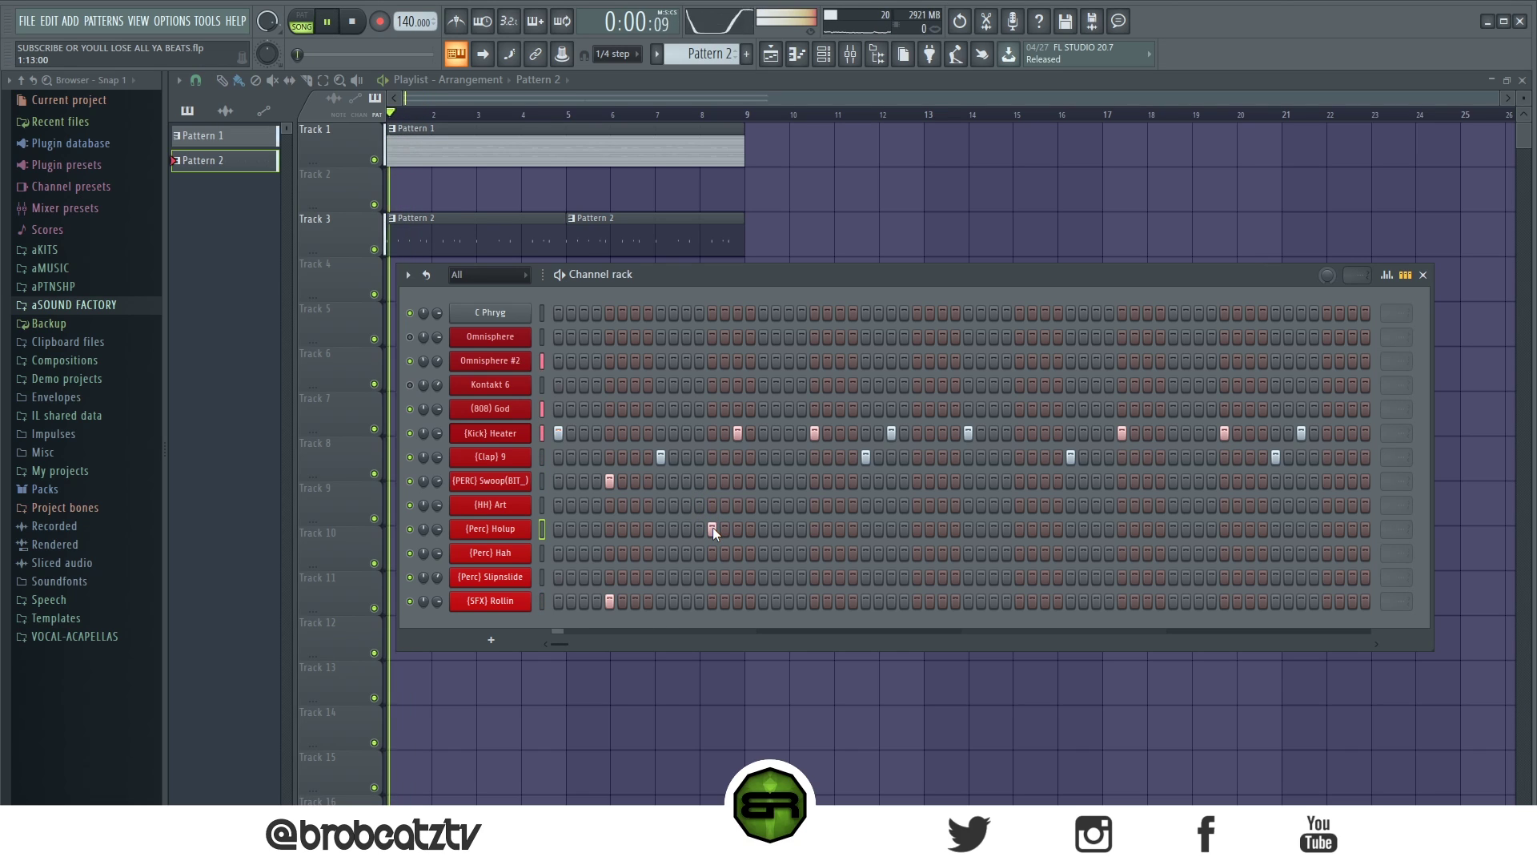
key(space)
key(space)
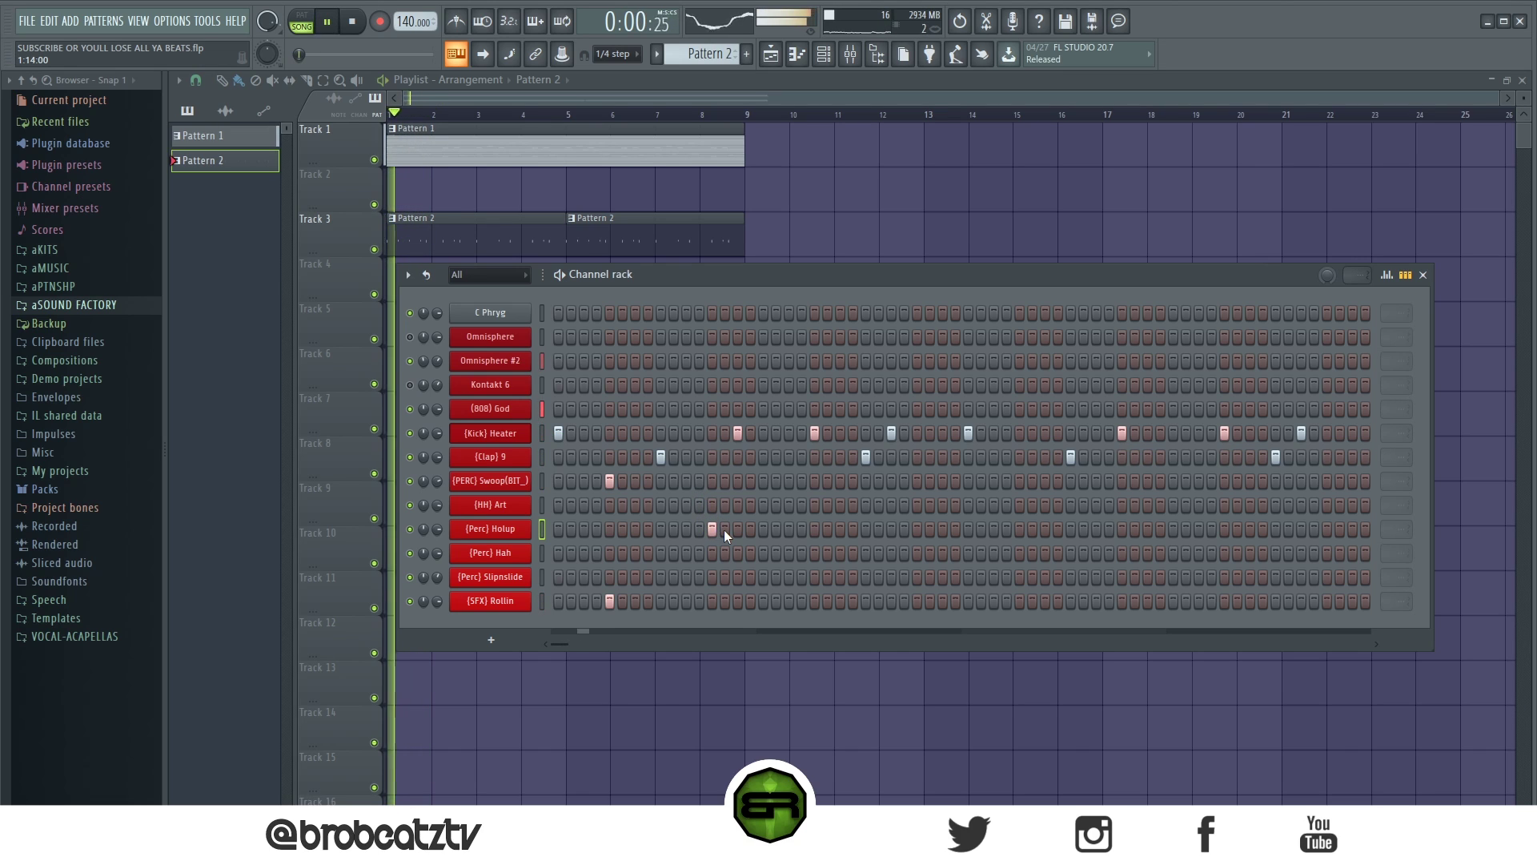
key(space)
click(815, 553)
key(space)
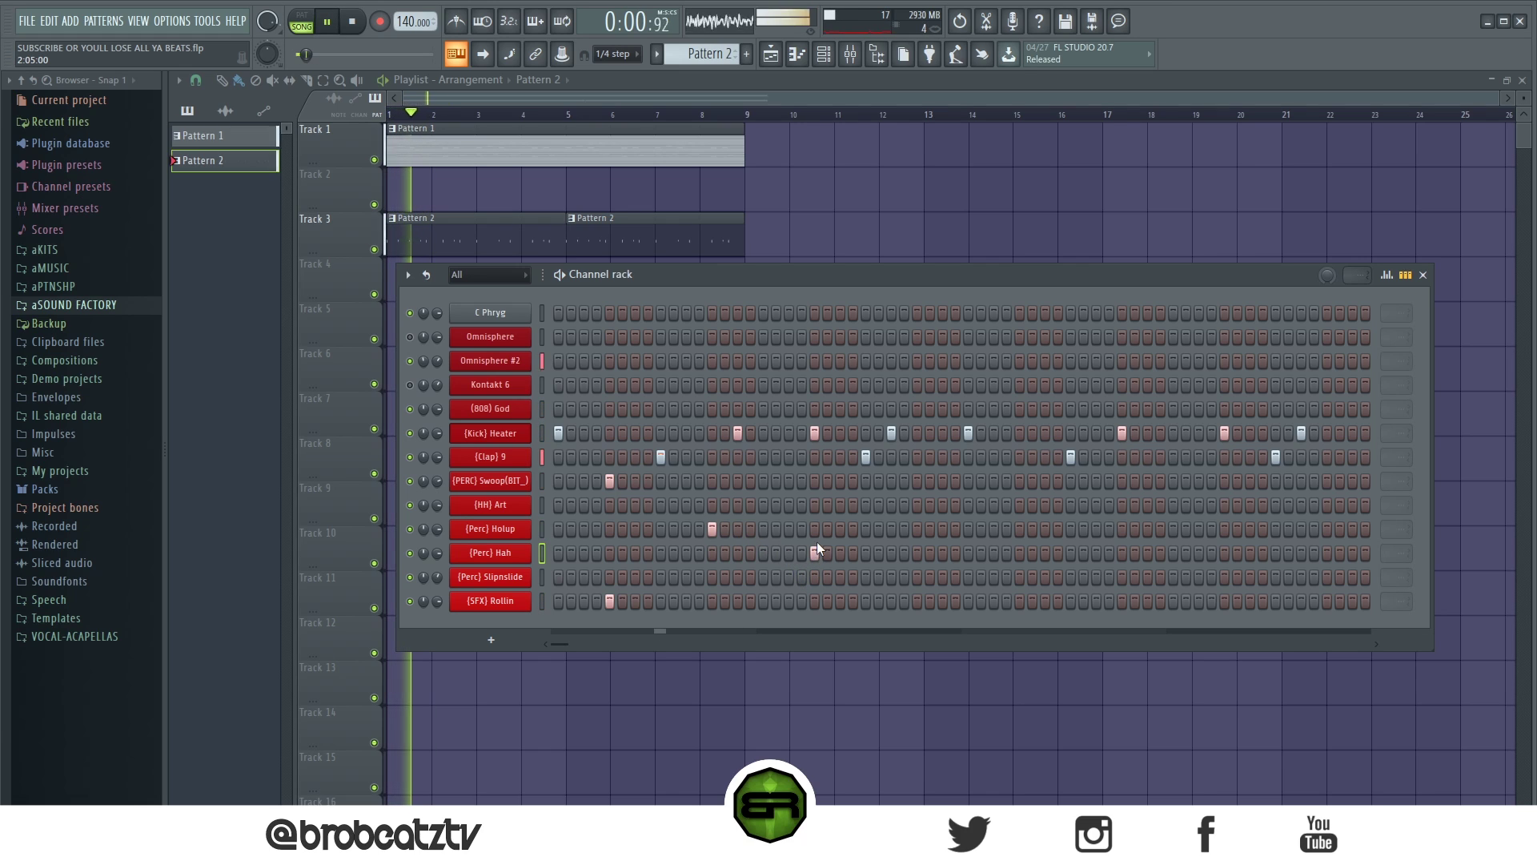
click(815, 553)
click(814, 577)
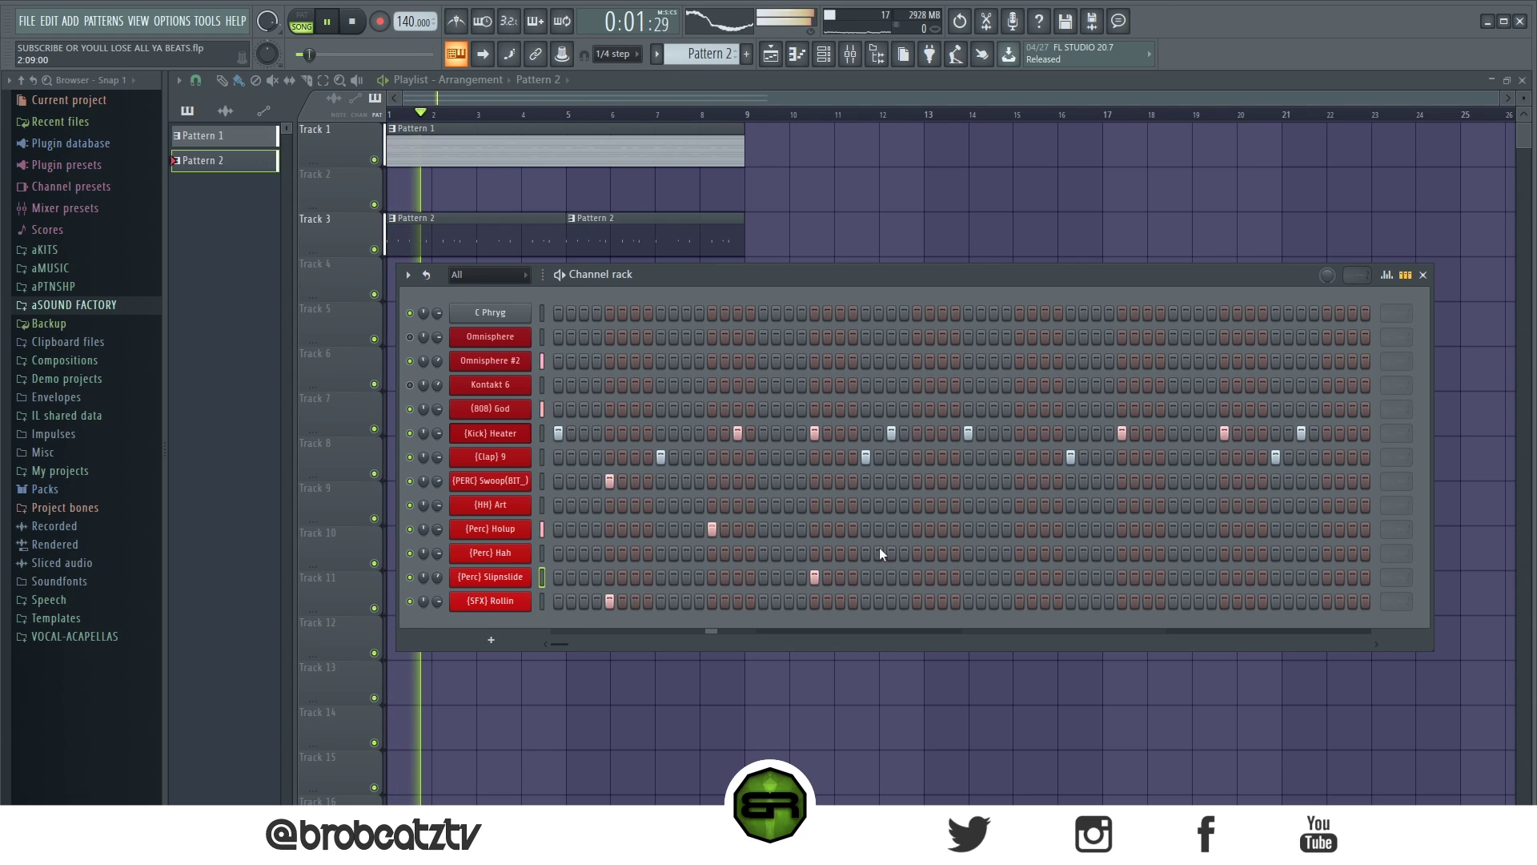
Step: Add (Perc) Hah on step 33, (Perc) Holup on step 45 and (Perc) Slipnslide on step 53, then stop playback
click(968, 553)
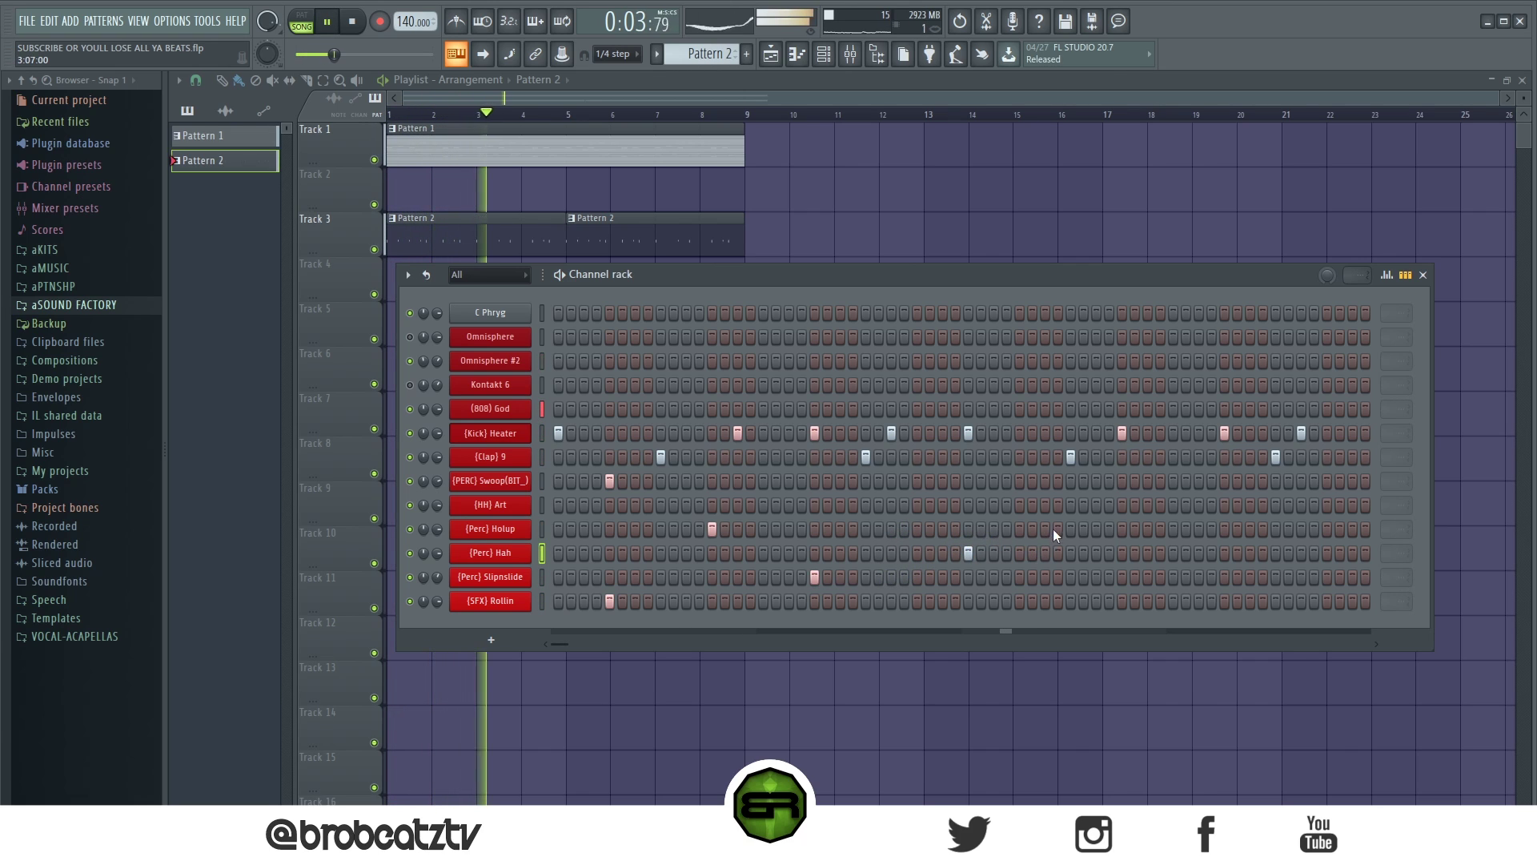
click(1122, 529)
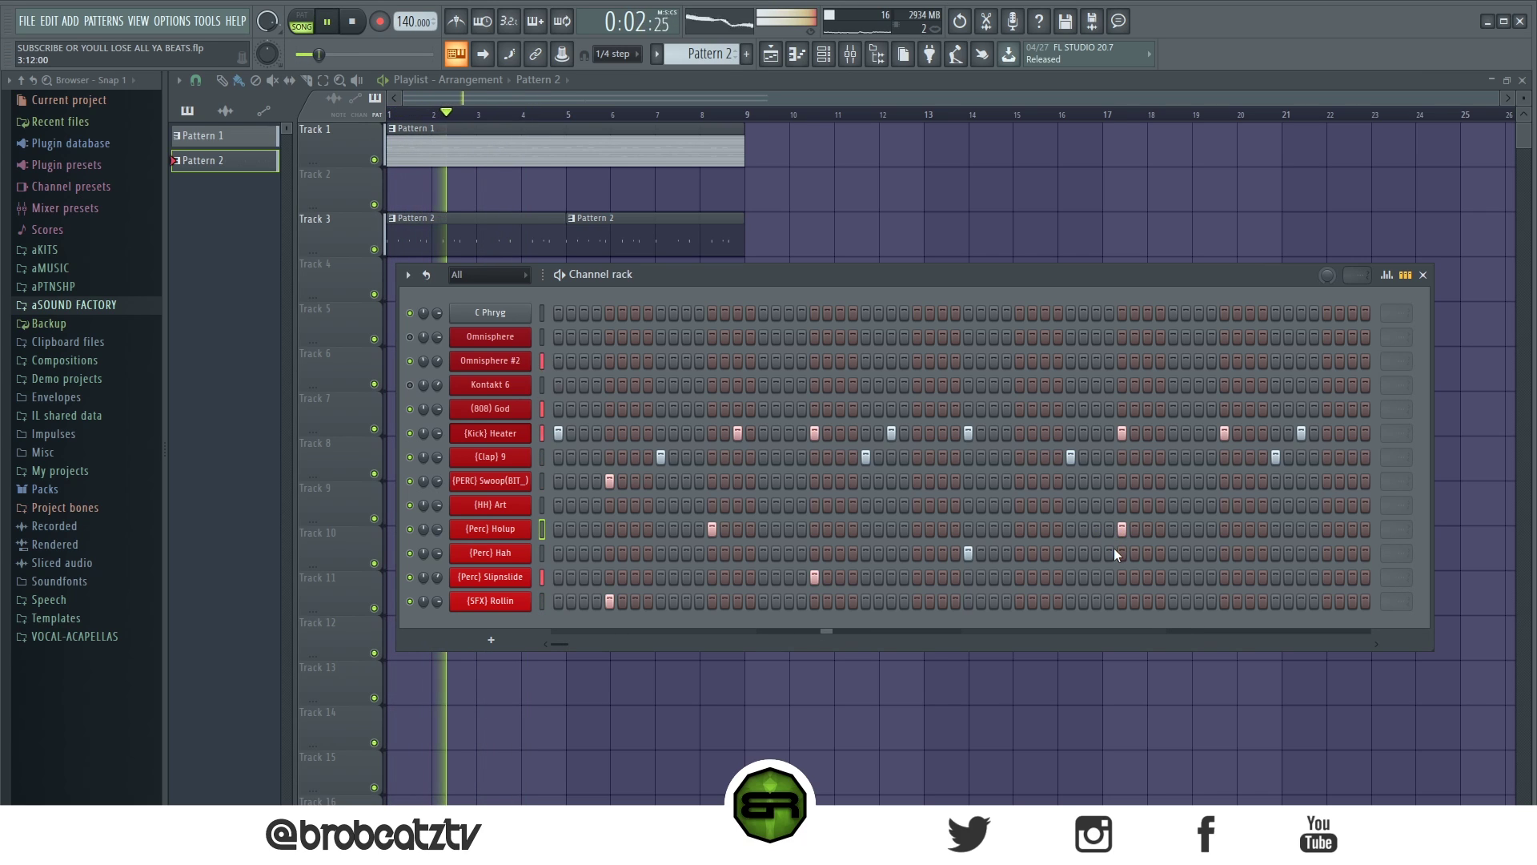
click(1224, 576)
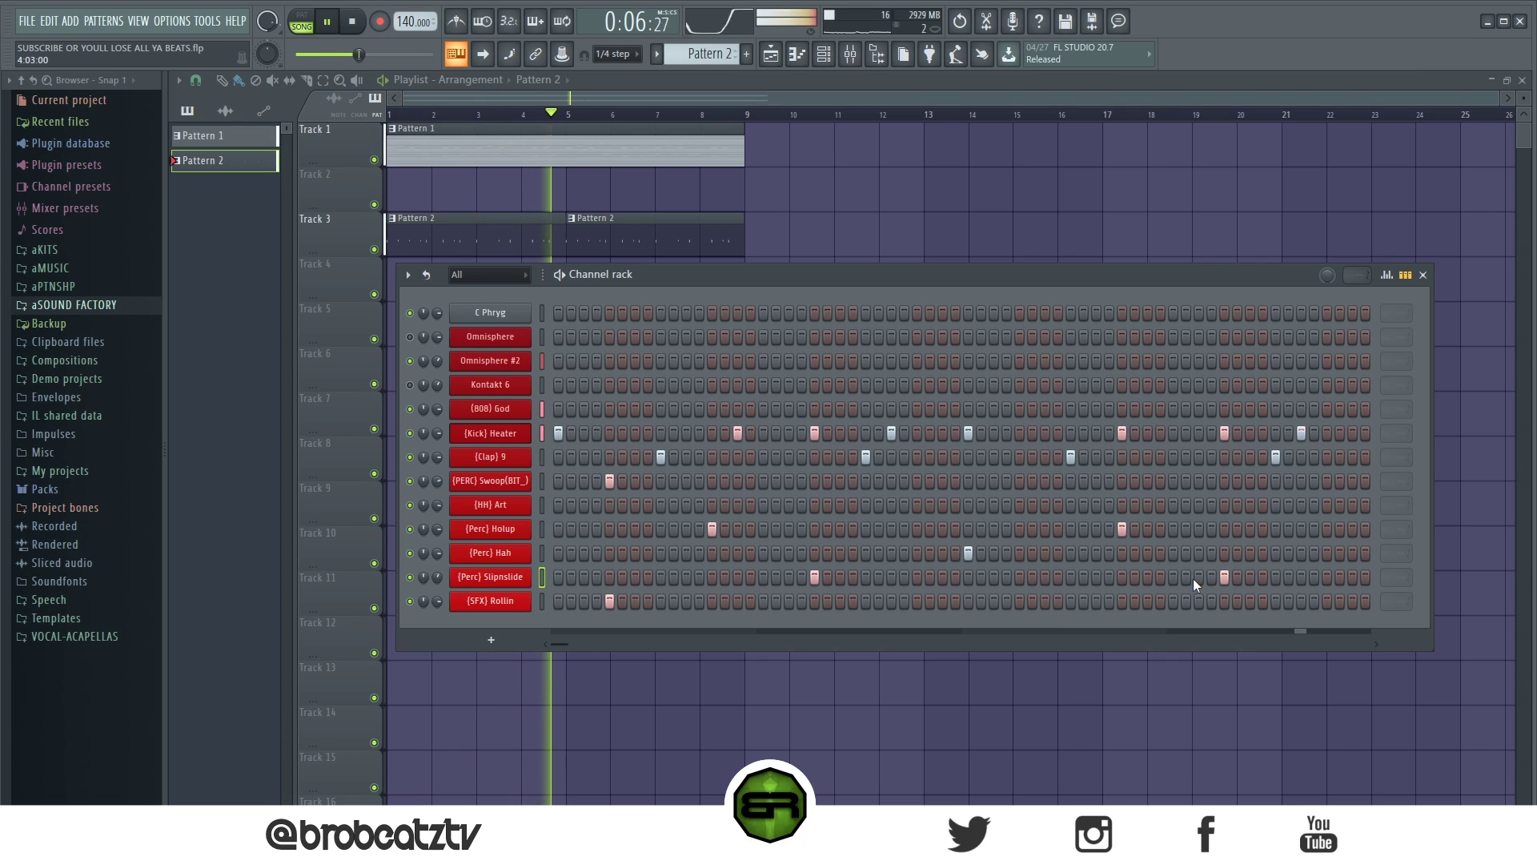
key(space)
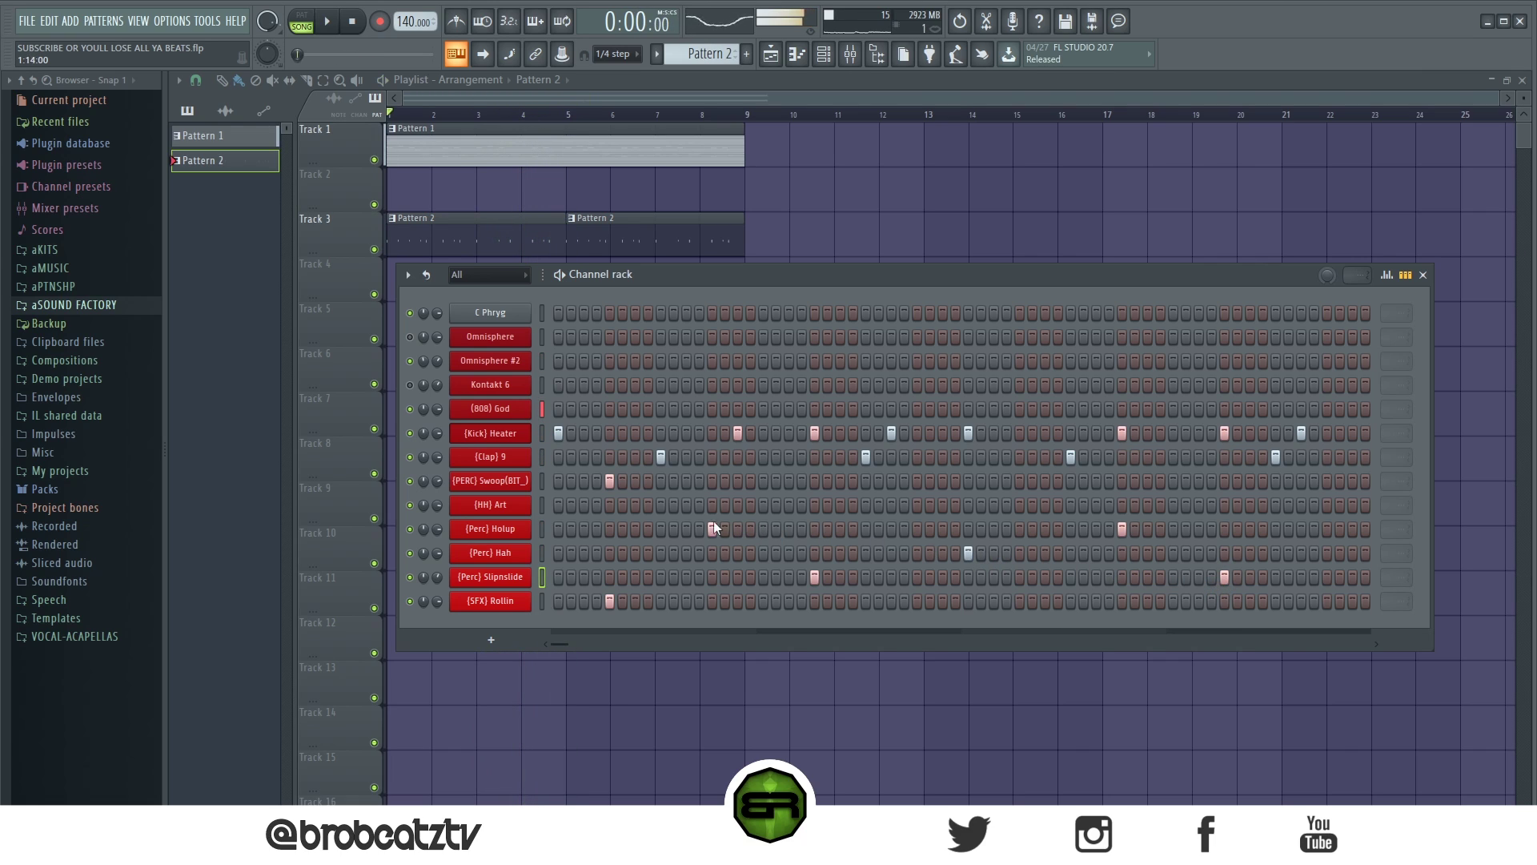
Step: In the (HH) Art piano roll, place a C5 hat on step 1 and a softer A#4 hat on step 3
right_click(506, 510)
click(574, 504)
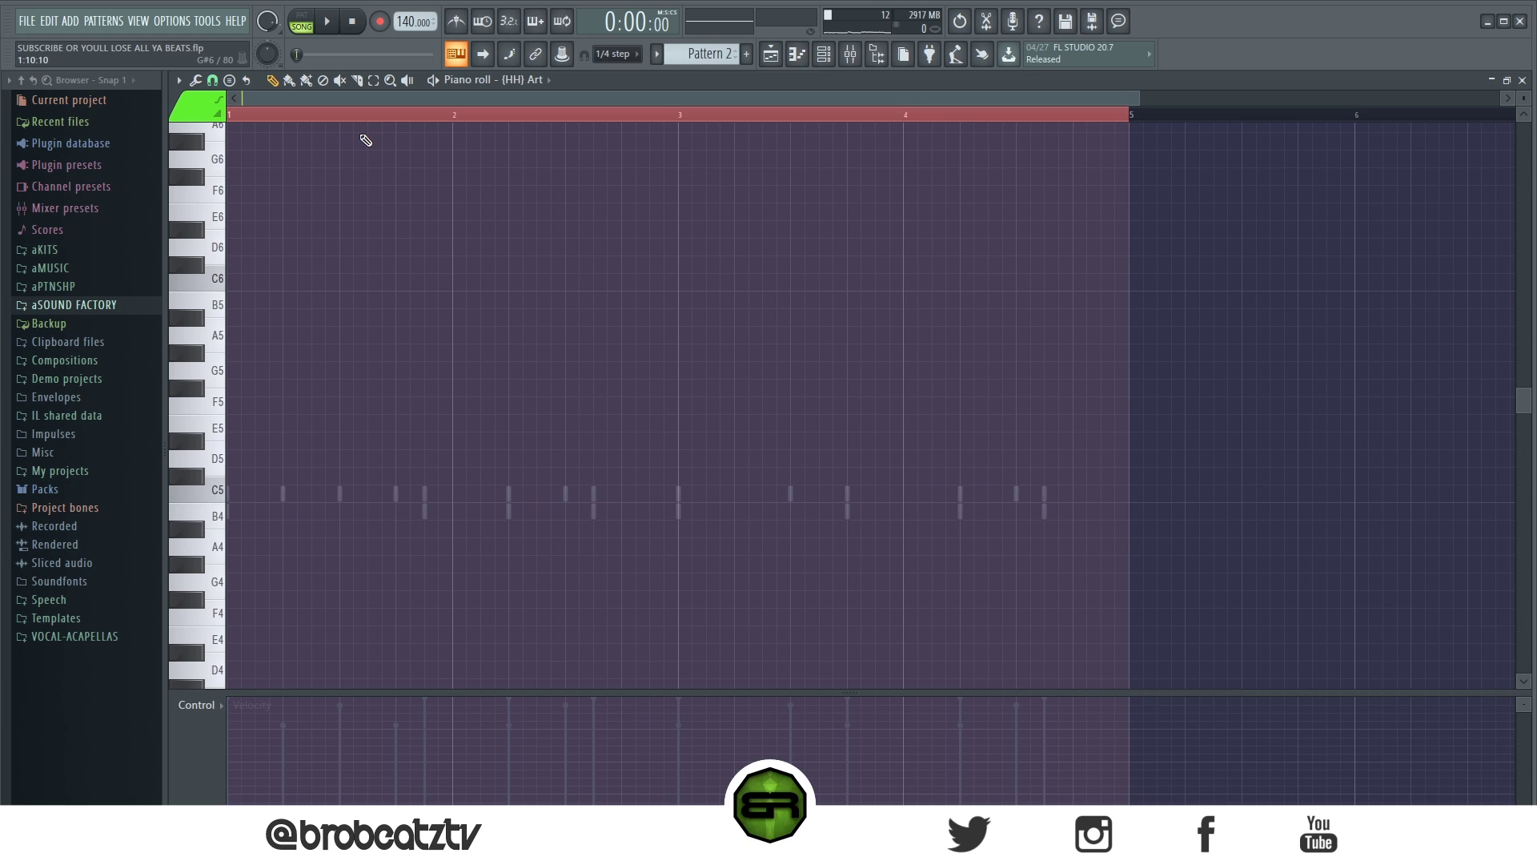
scroll(261, 448, down, 3)
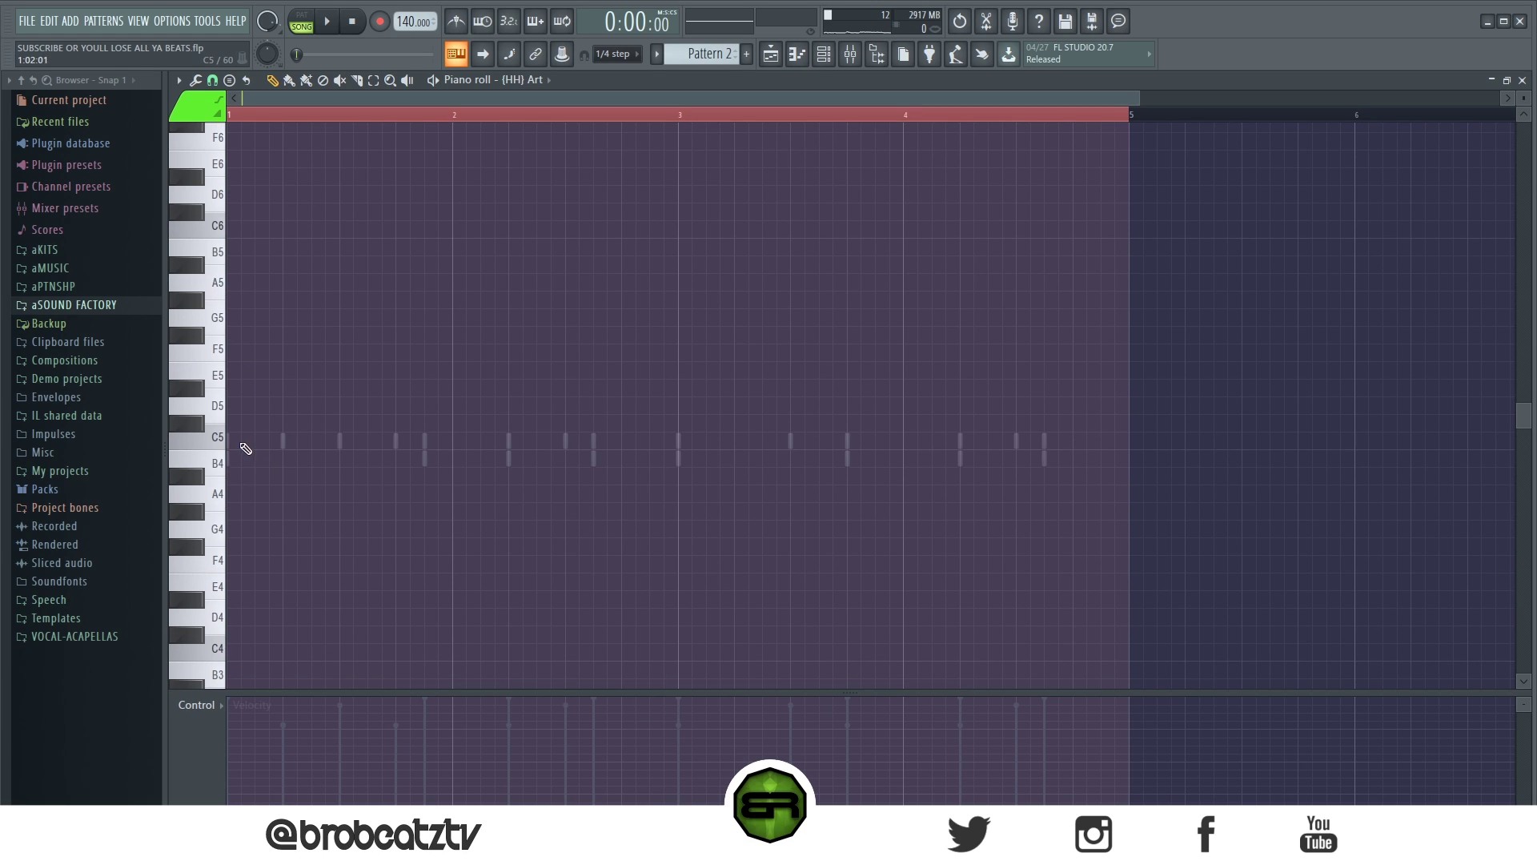
click(246, 446)
click(253, 441)
drag(257, 443, 254, 482)
key(space)
key(space)
Step: Duplicate the C5 and A#4 hi-hat pair repeatedly to fill all four bars
key(ctrl+a)
shift+drag(228, 441, 342, 455)
key(ctrl+a)
mouse_move(229, 443)
shift+mouse_down()
mouse_move(523, 477)
mouse_move(452, 476)
shift+mouse_up()
key(ctrl+a)
shift+drag(240, 448, 674, 450)
right_click(577, 541)
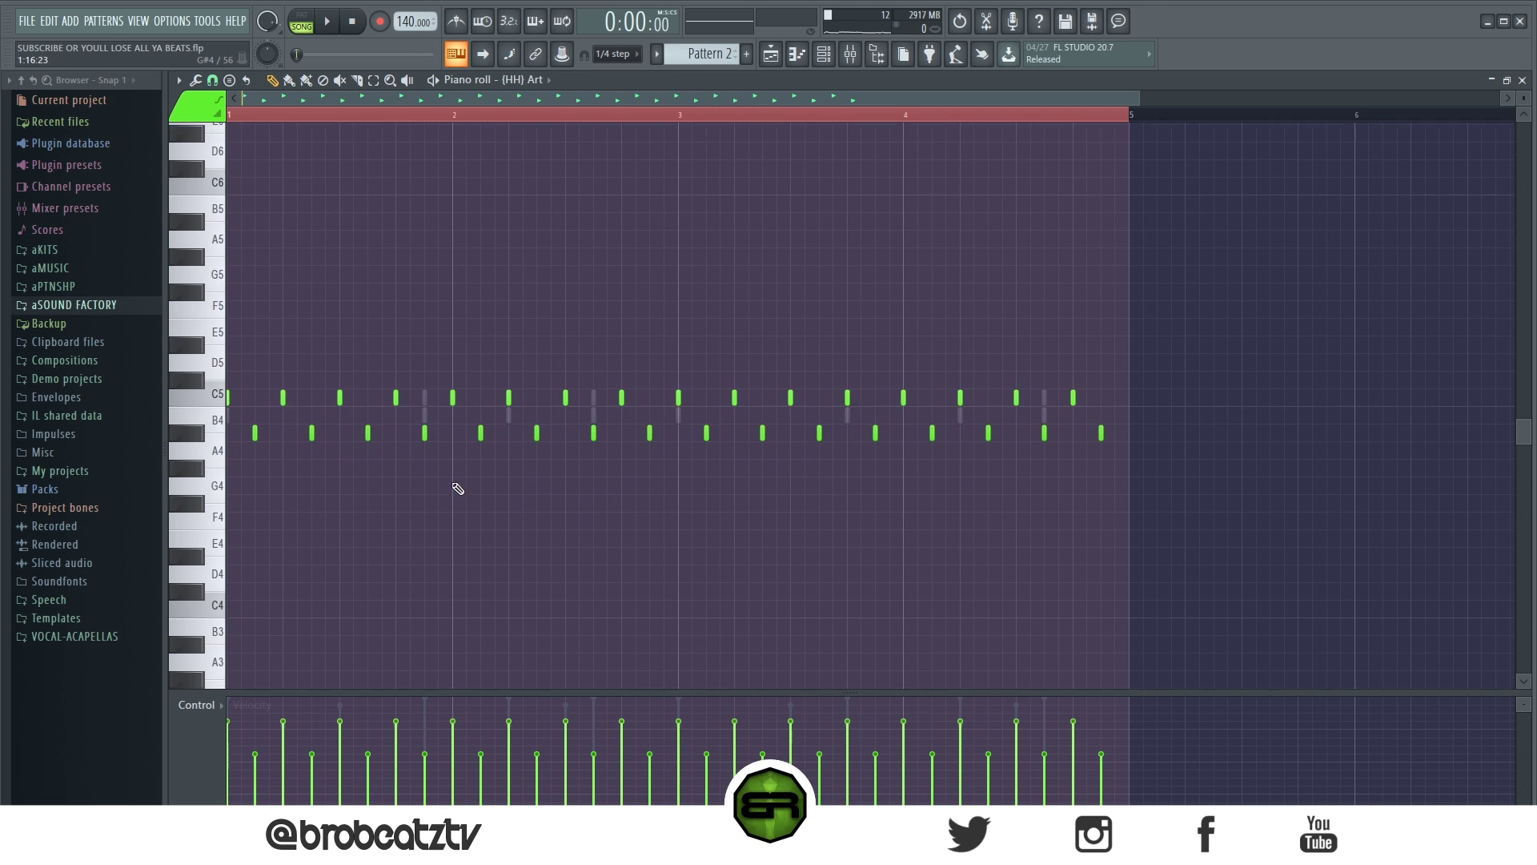
Step: Lower the velocity of all hi-hat notes slightly and play the song
drag(1144, 97, 1004, 98)
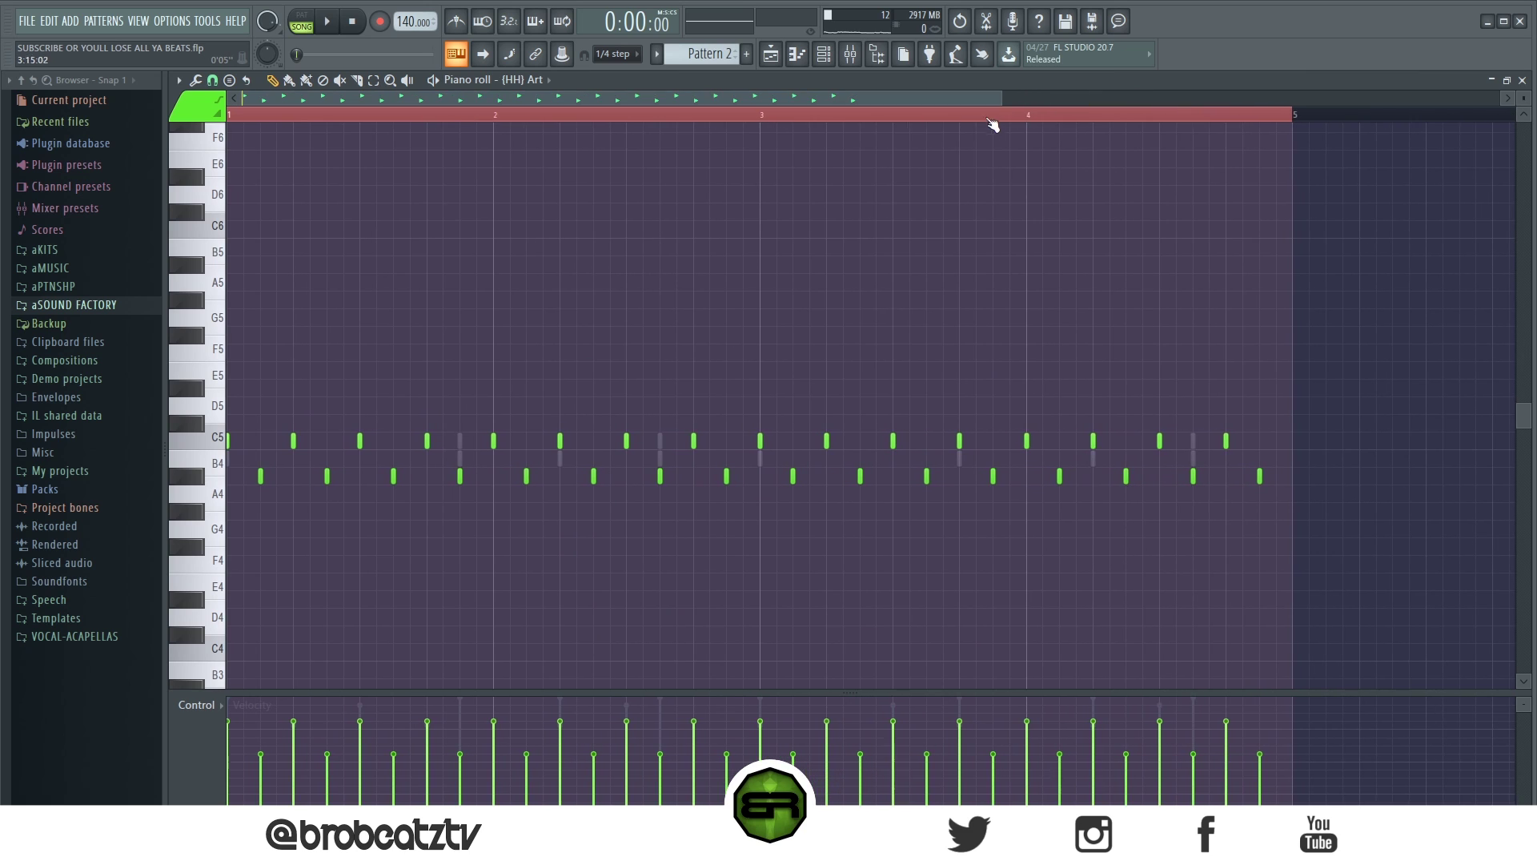
key(ctrl+a)
key(space)
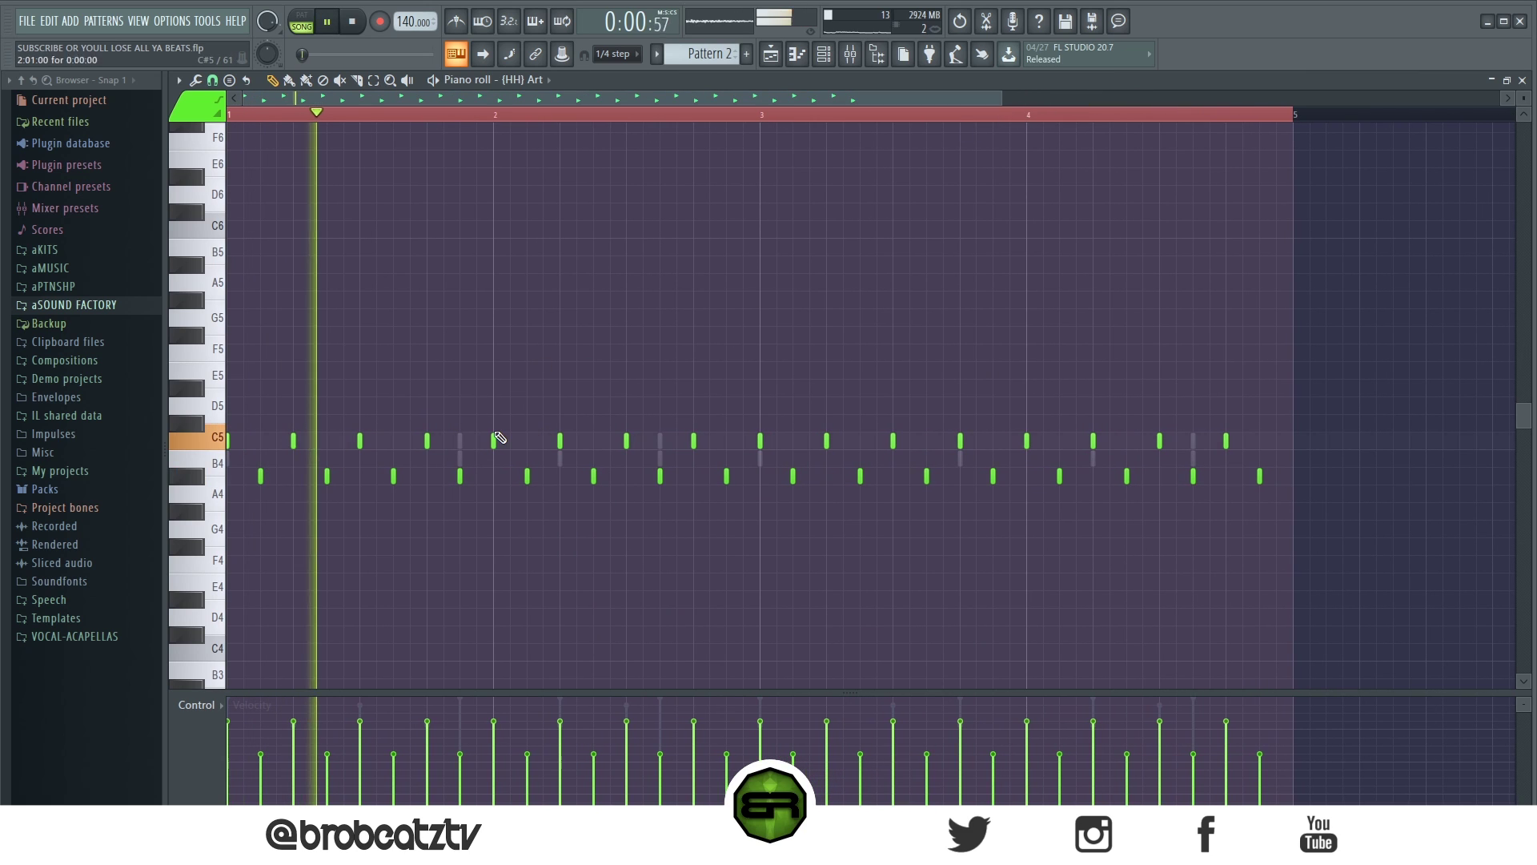
right_click(497, 349)
key(space)
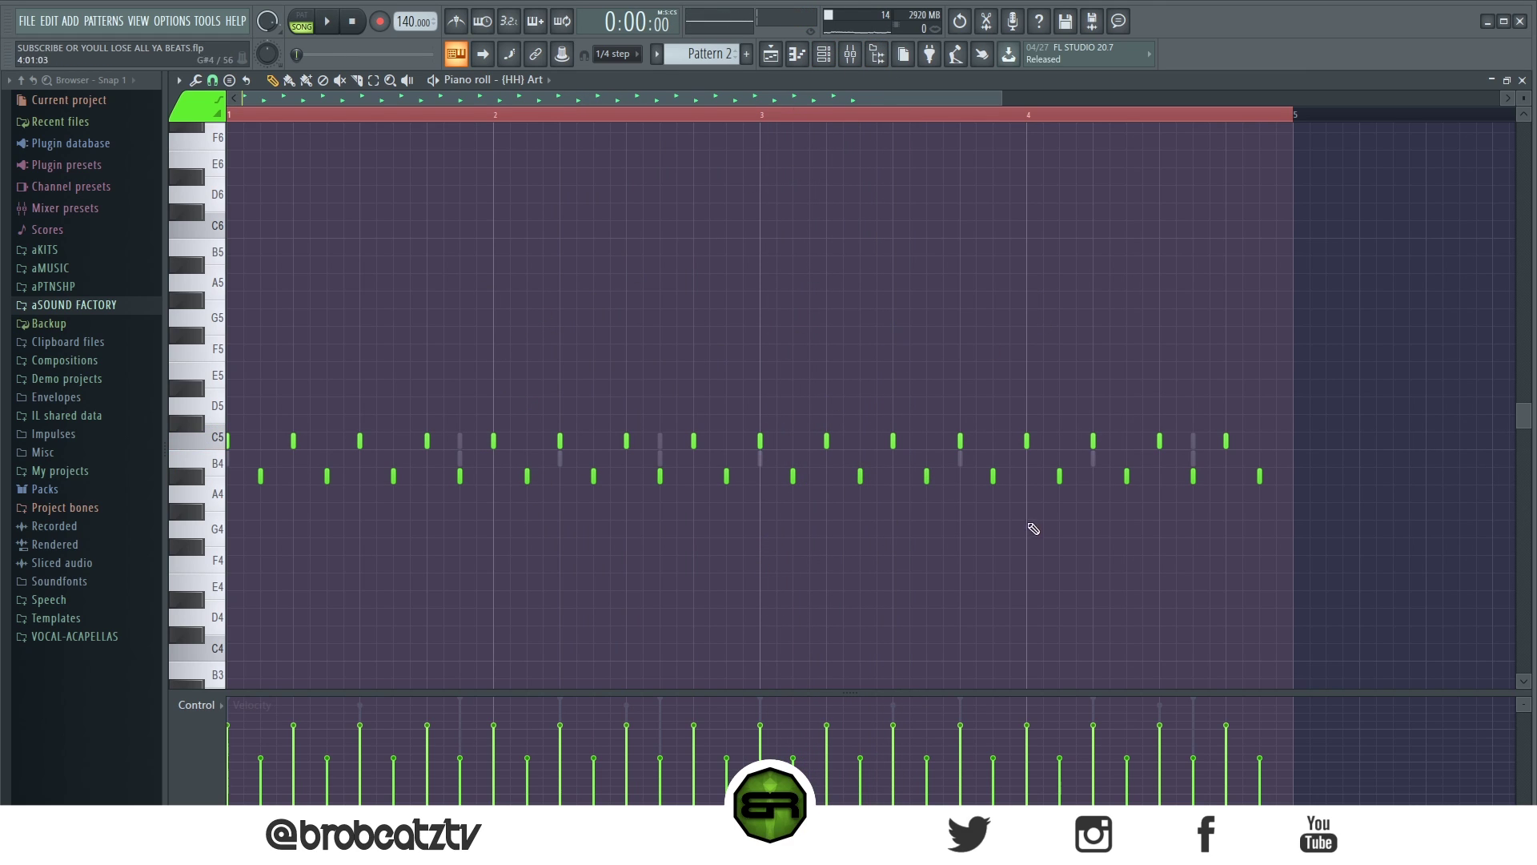
key(space)
key(space)
Step: Draw a two-step G#4 note on step 7 of bar 1 and chop it into four notes with the default chopper pattern
click(326, 510)
key(space)
key(space)
mouse_move(329, 512)
mouse_down()
mouse_move(355, 518)
mouse_move(343, 538)
mouse_up()
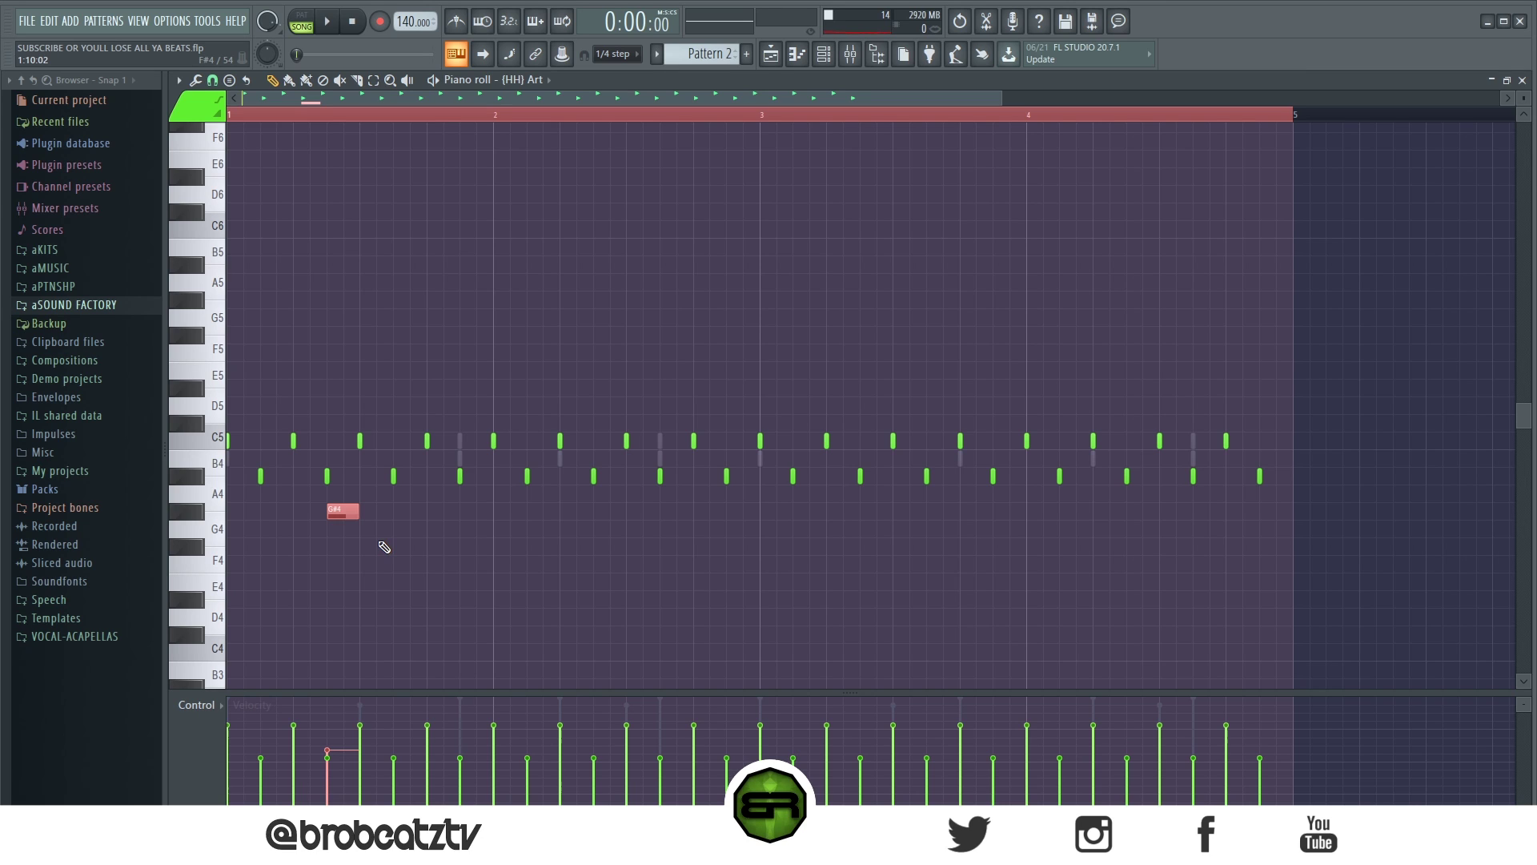
key(alt+u)
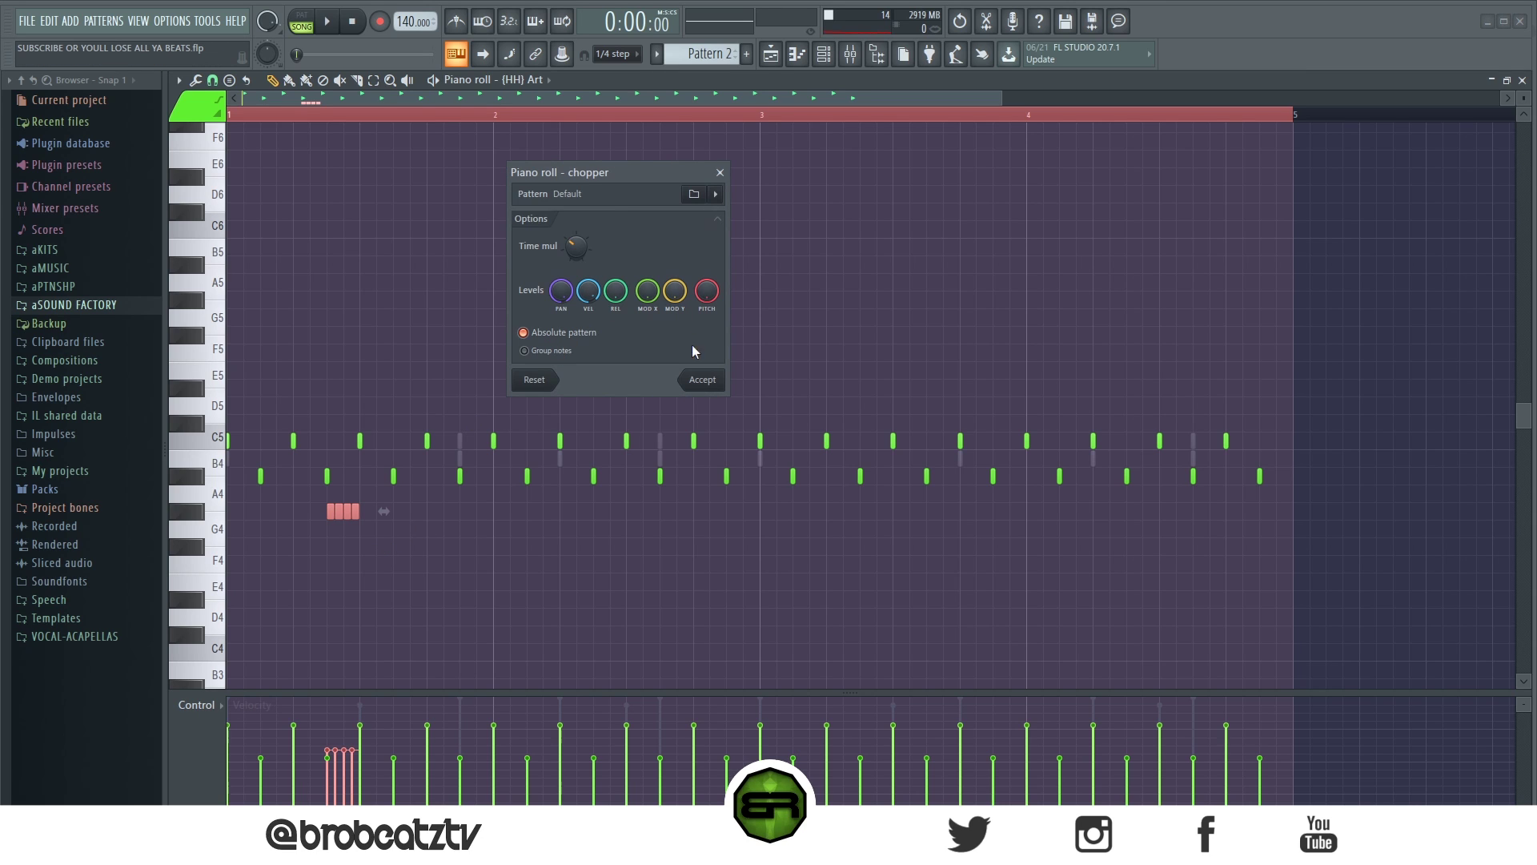
click(702, 382)
Step: Lower the velocity of the four chopped G#4 notes slightly while playing the song
key(space)
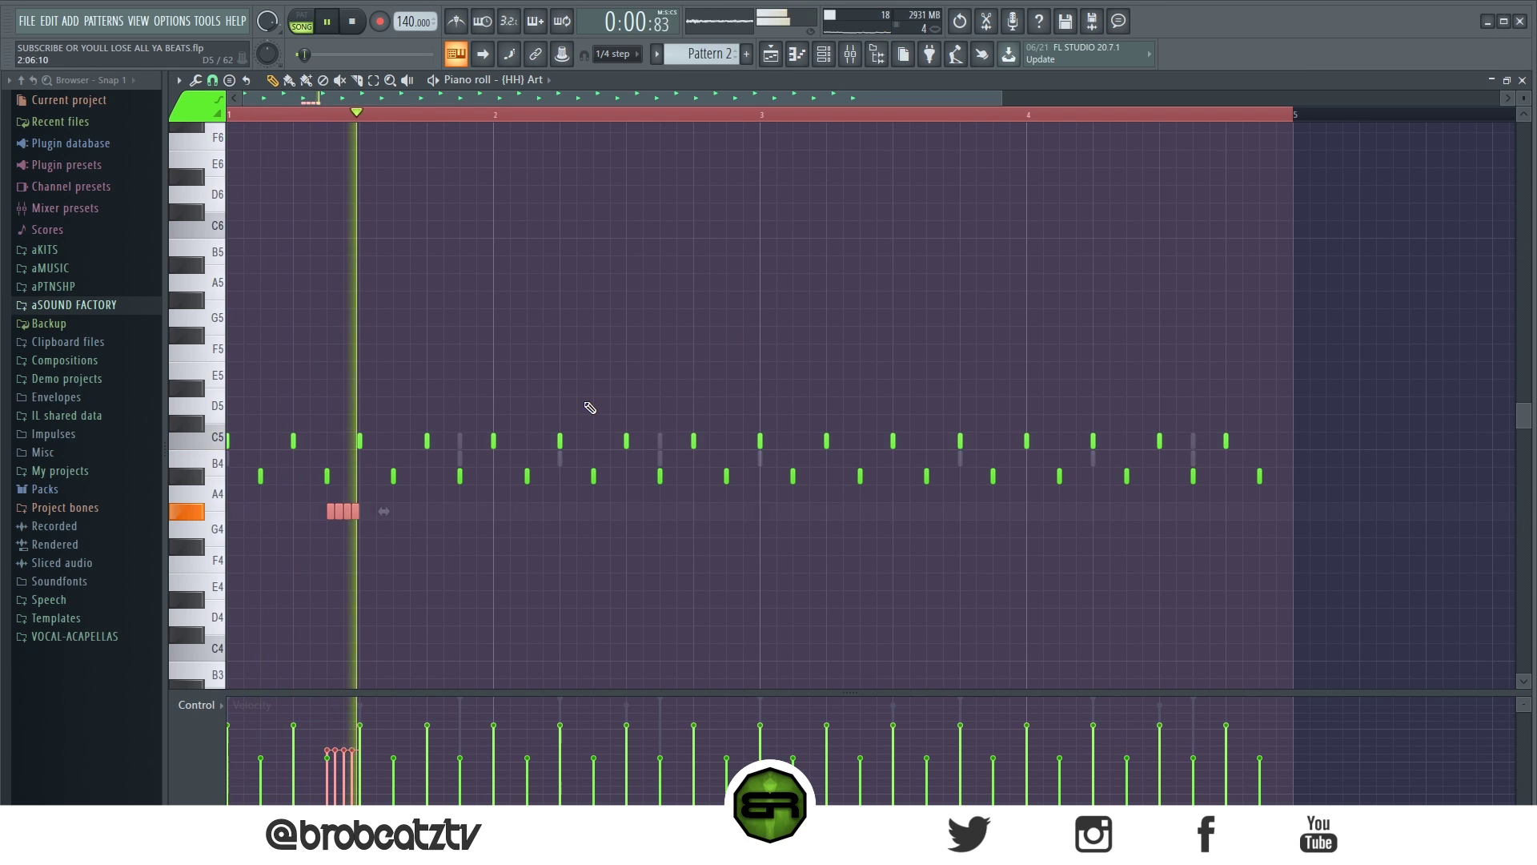
key(space)
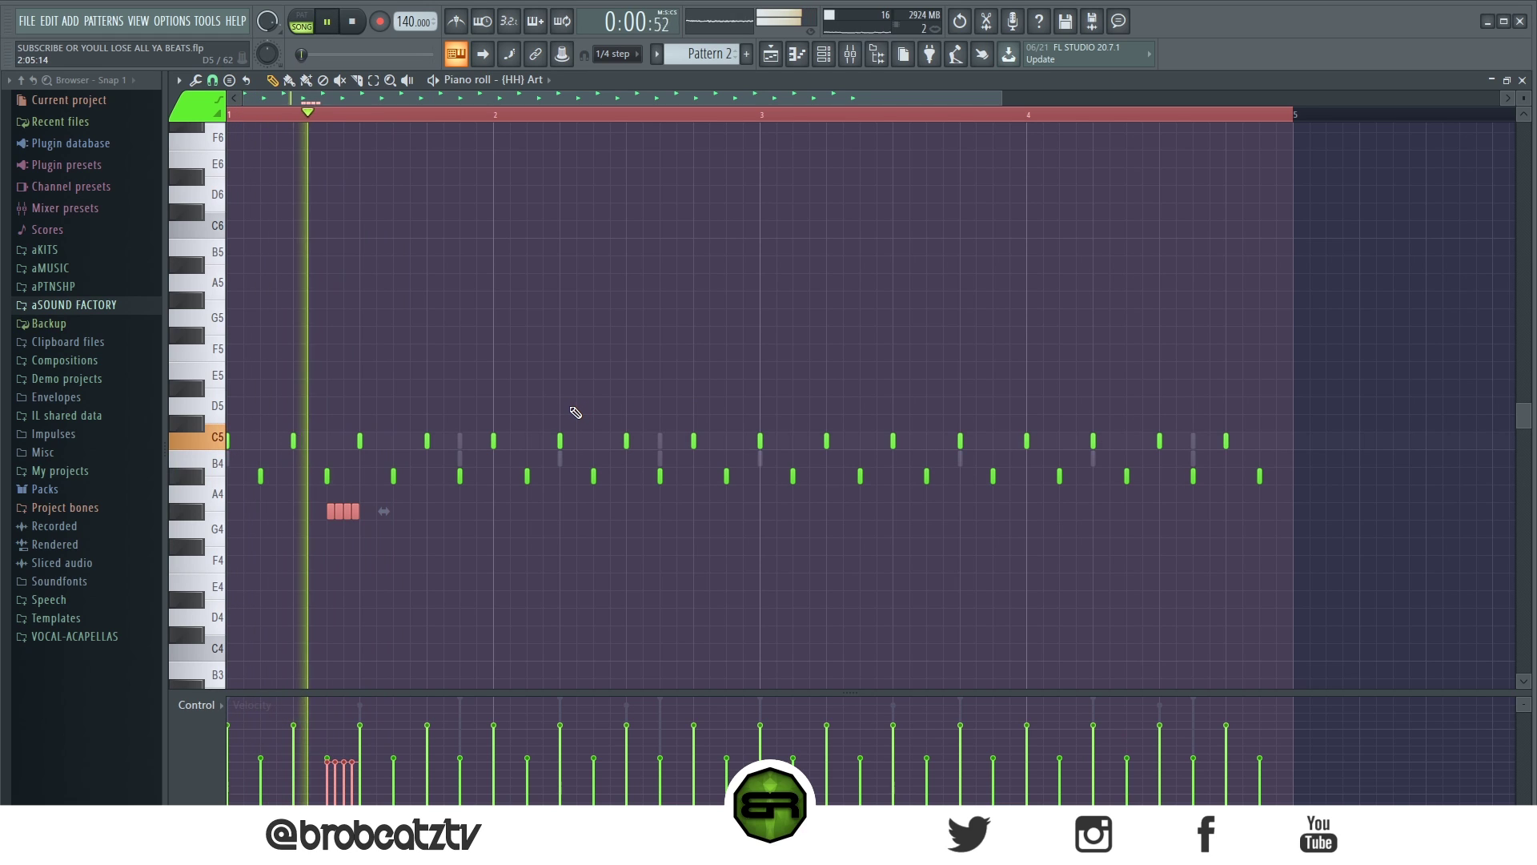
key(space)
key(space)
key(space)
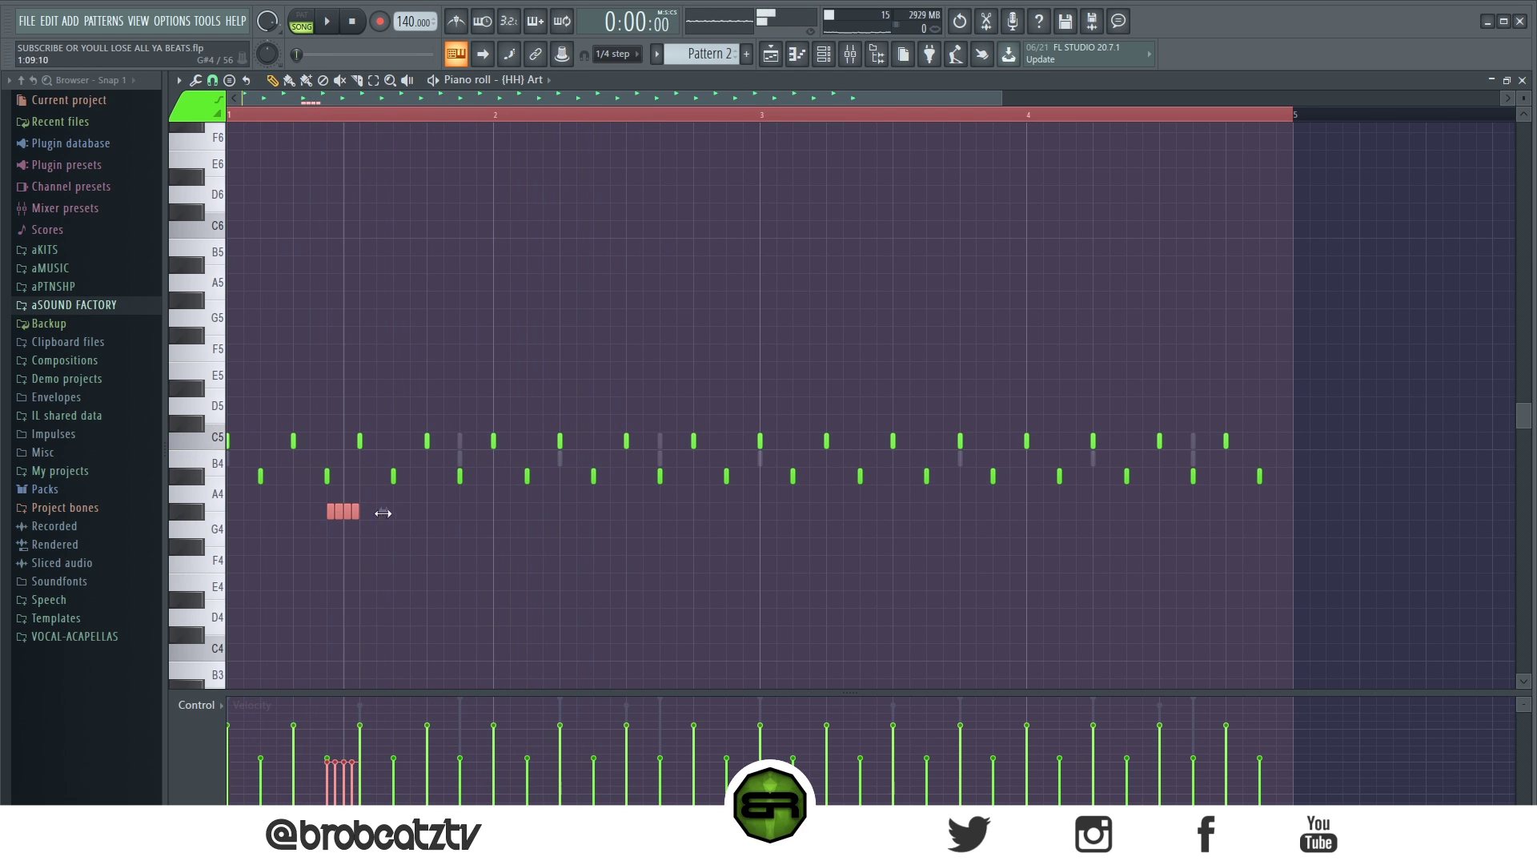
Step: Copy the chopped hi-hat roll to D#5 at the start of bar 2 and play the song
drag(349, 508, 519, 379)
key(space)
key(space)
key(space)
key(space)
key(space)
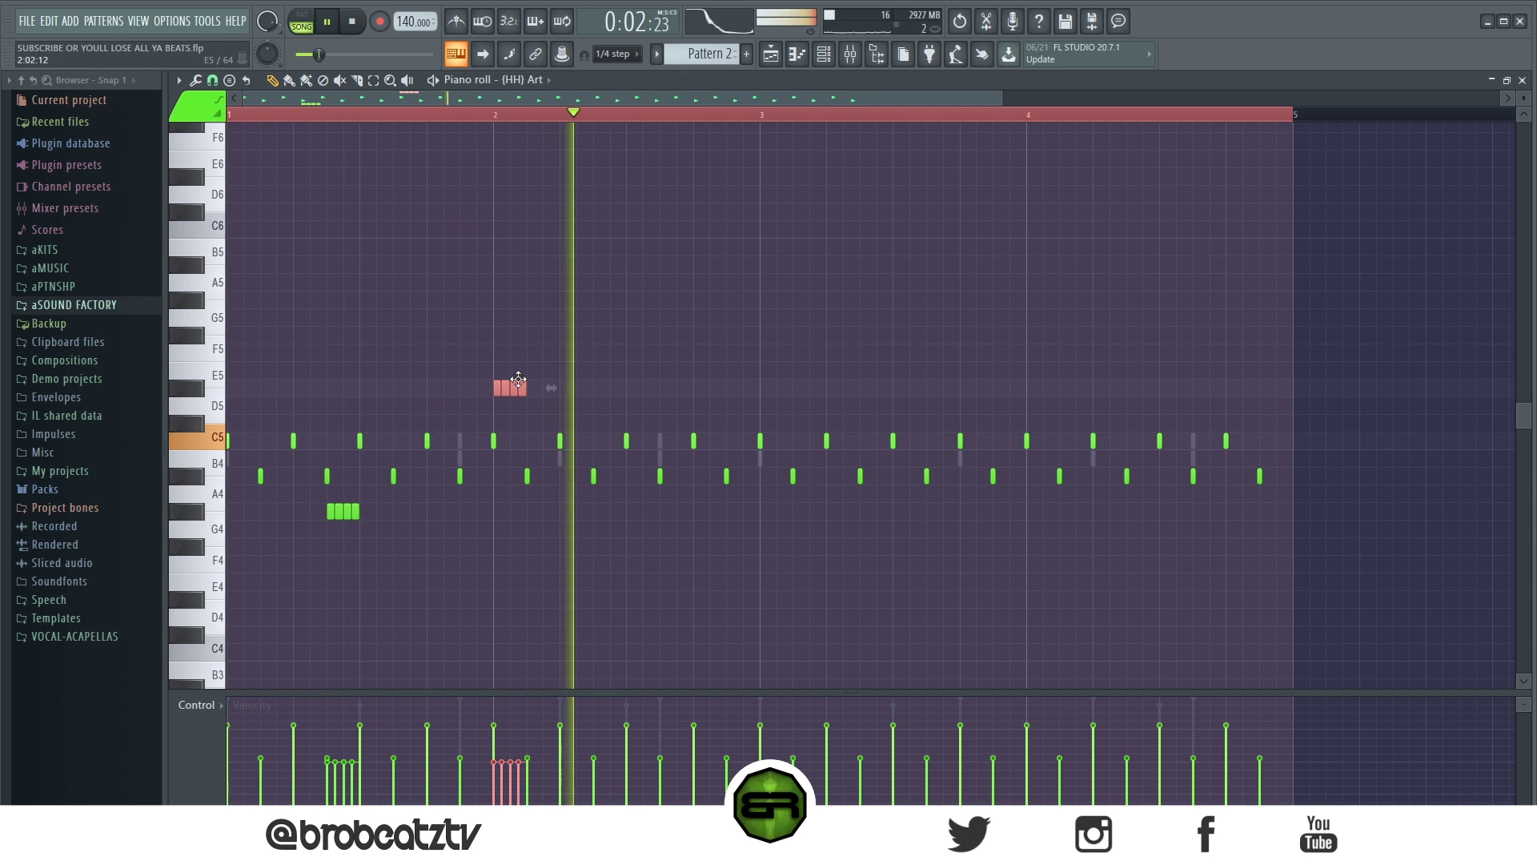
Step: Copy the D#5 hi-hat roll to G#4 on step 7 of bar 2, then stop playback
drag(518, 380, 612, 512)
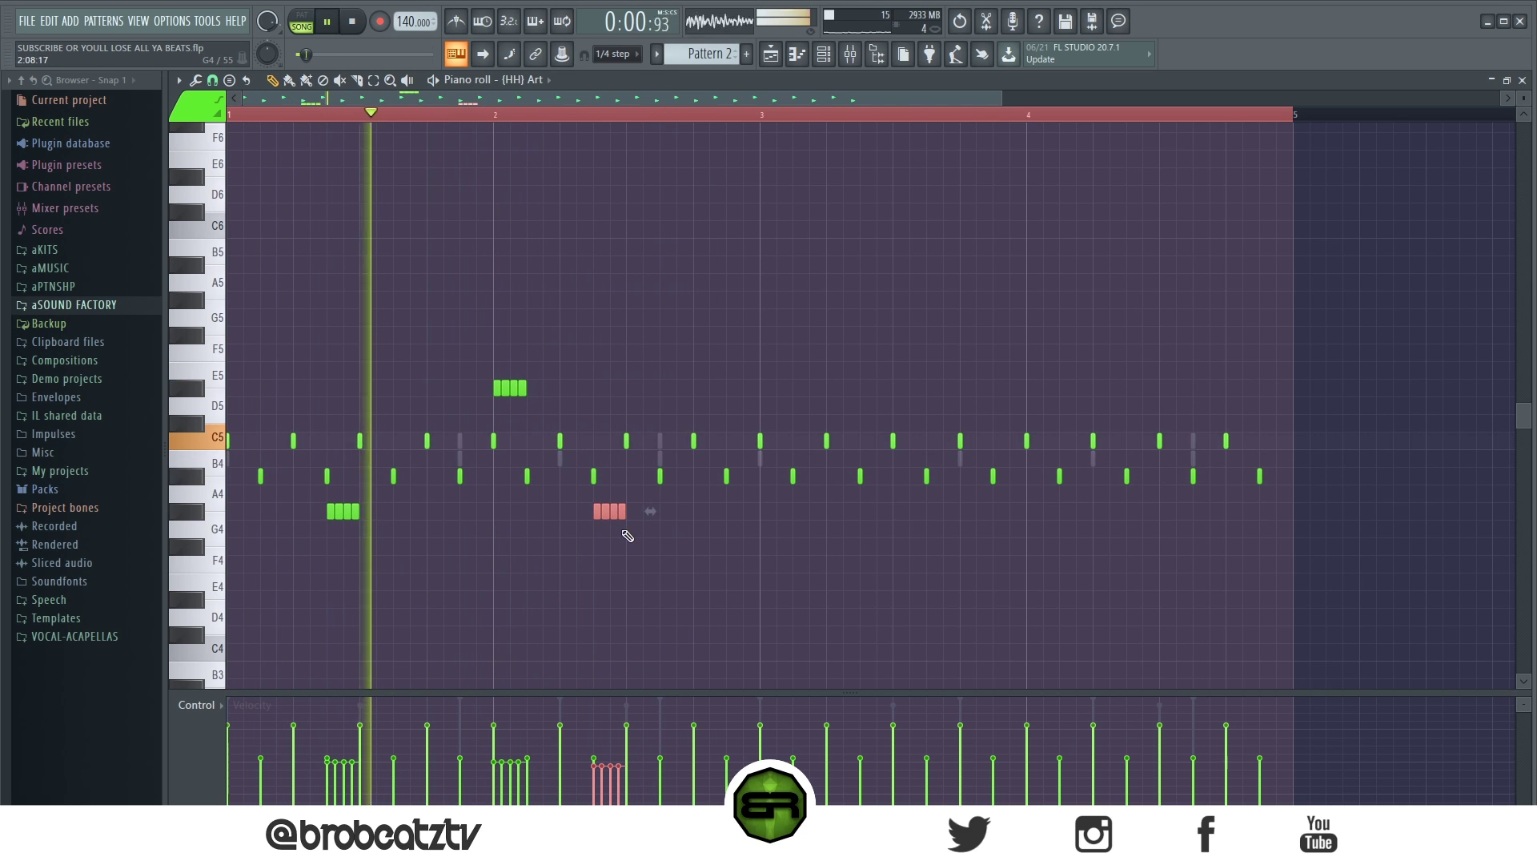
click(662, 577)
key(space)
scroll(539, 397, down, 1)
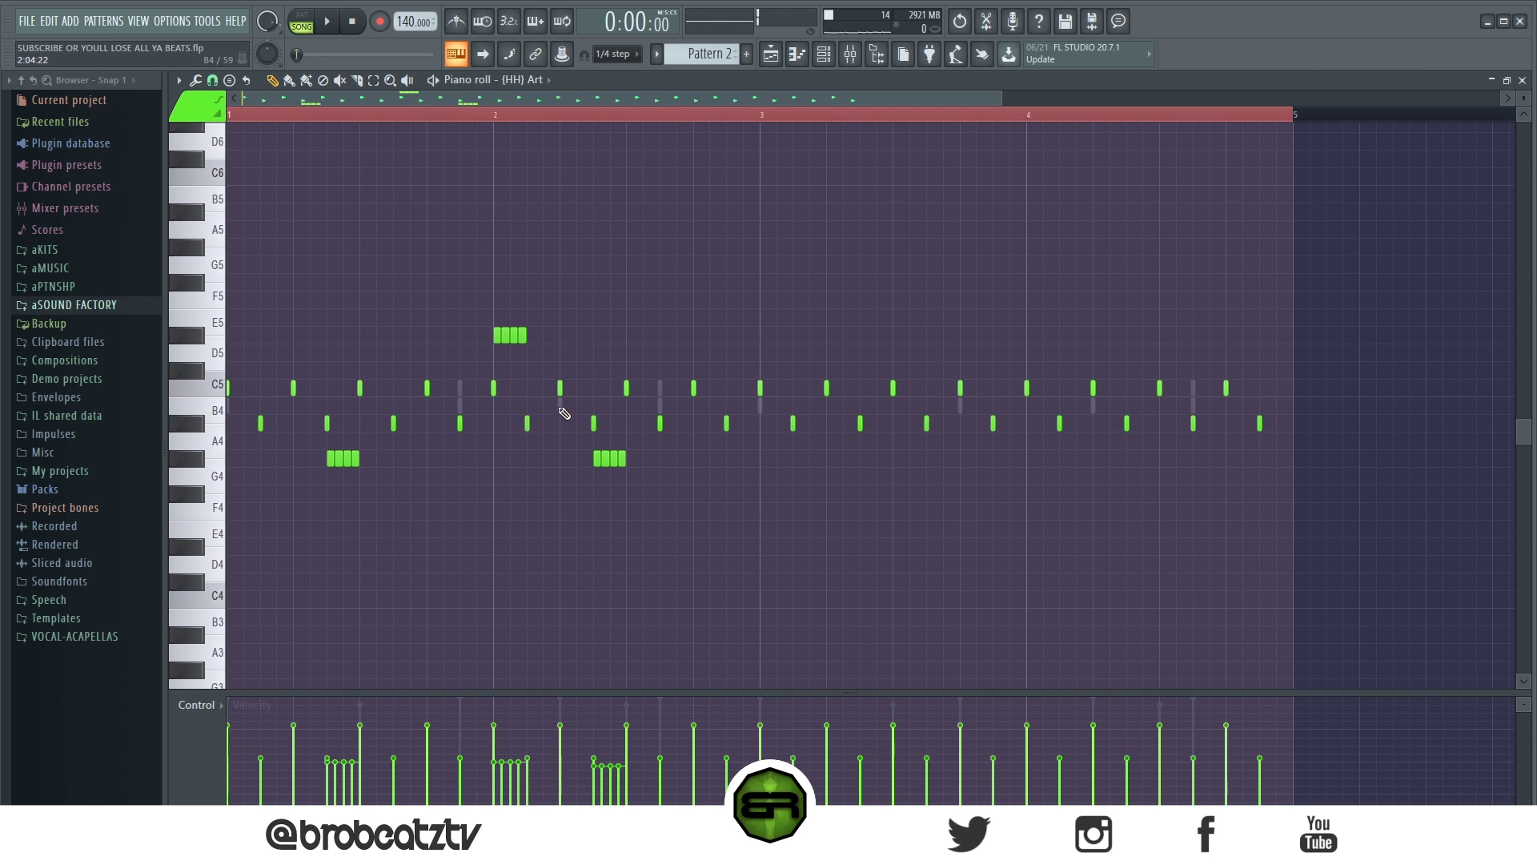
Step: Copy the three hi-hat rolls from bars 1 and 2 to the same positions in bars 3 and 4
drag(559, 319, 484, 371)
drag(671, 451, 881, 467)
ctrl+click(1033, 502)
Step: Try the G#4 roll in bar 2 two steps earlier while playing the song
drag(663, 456, 587, 457)
key(space)
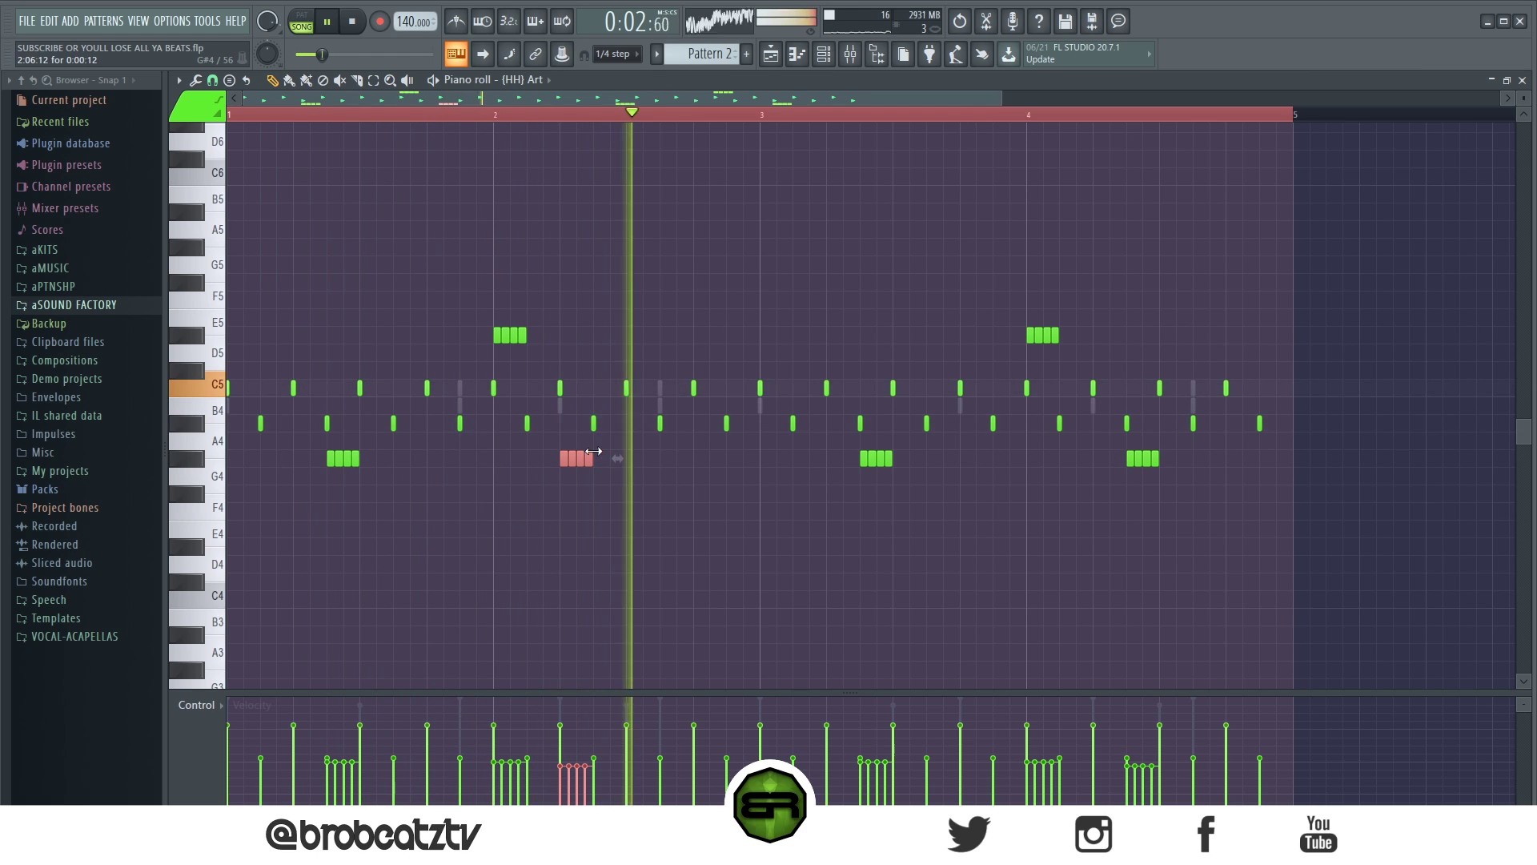
drag(588, 457, 621, 457)
key(space)
click(665, 544)
Step: Add a C#5 hat below each D#5 roll in bars 2 and 4 and set the piano roll snap to 1/3 beat
click(514, 371)
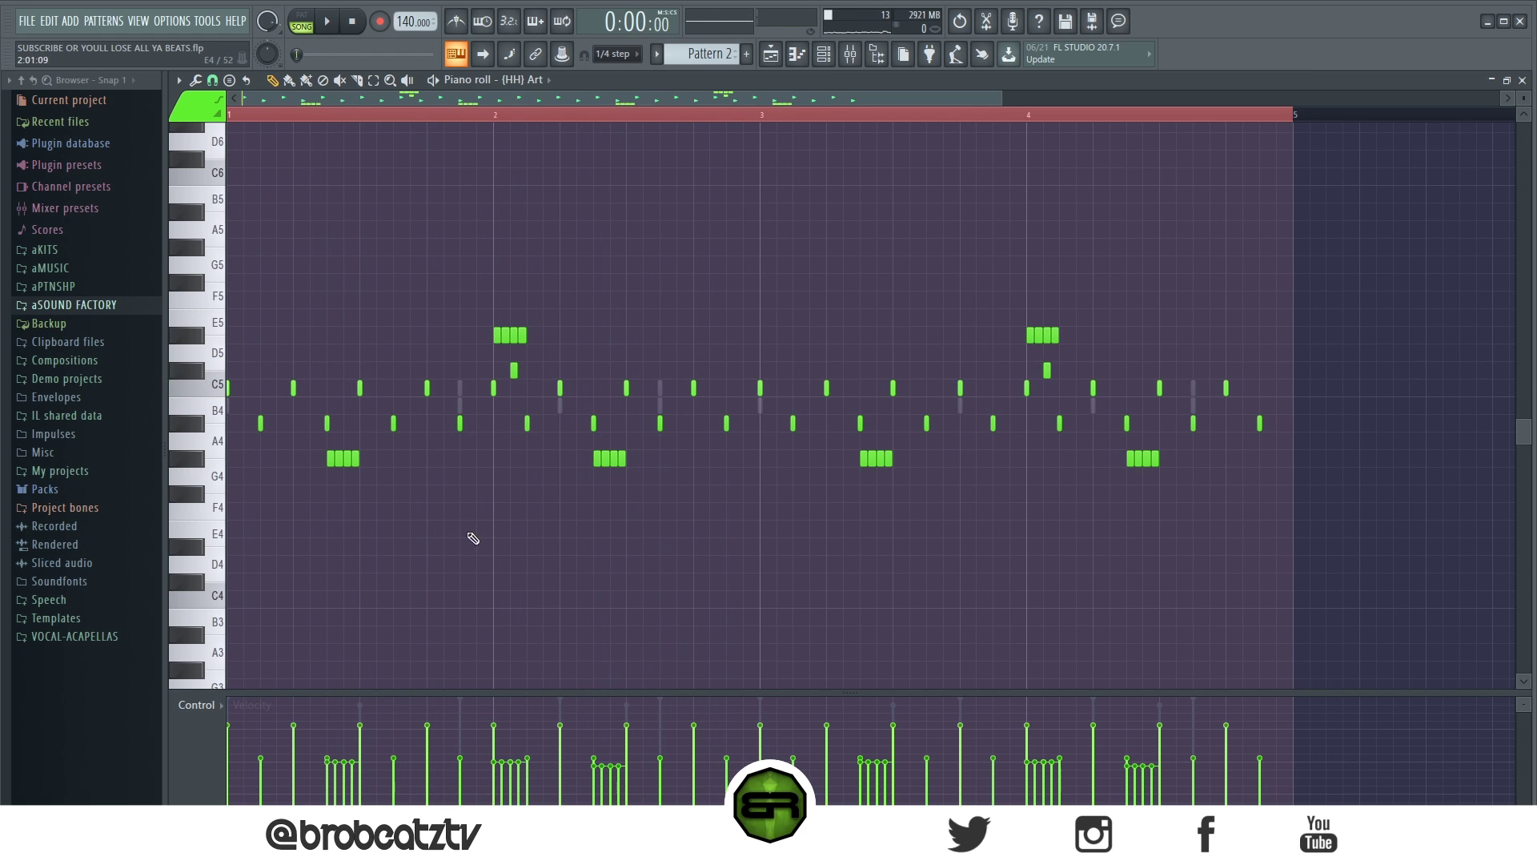
click(212, 79)
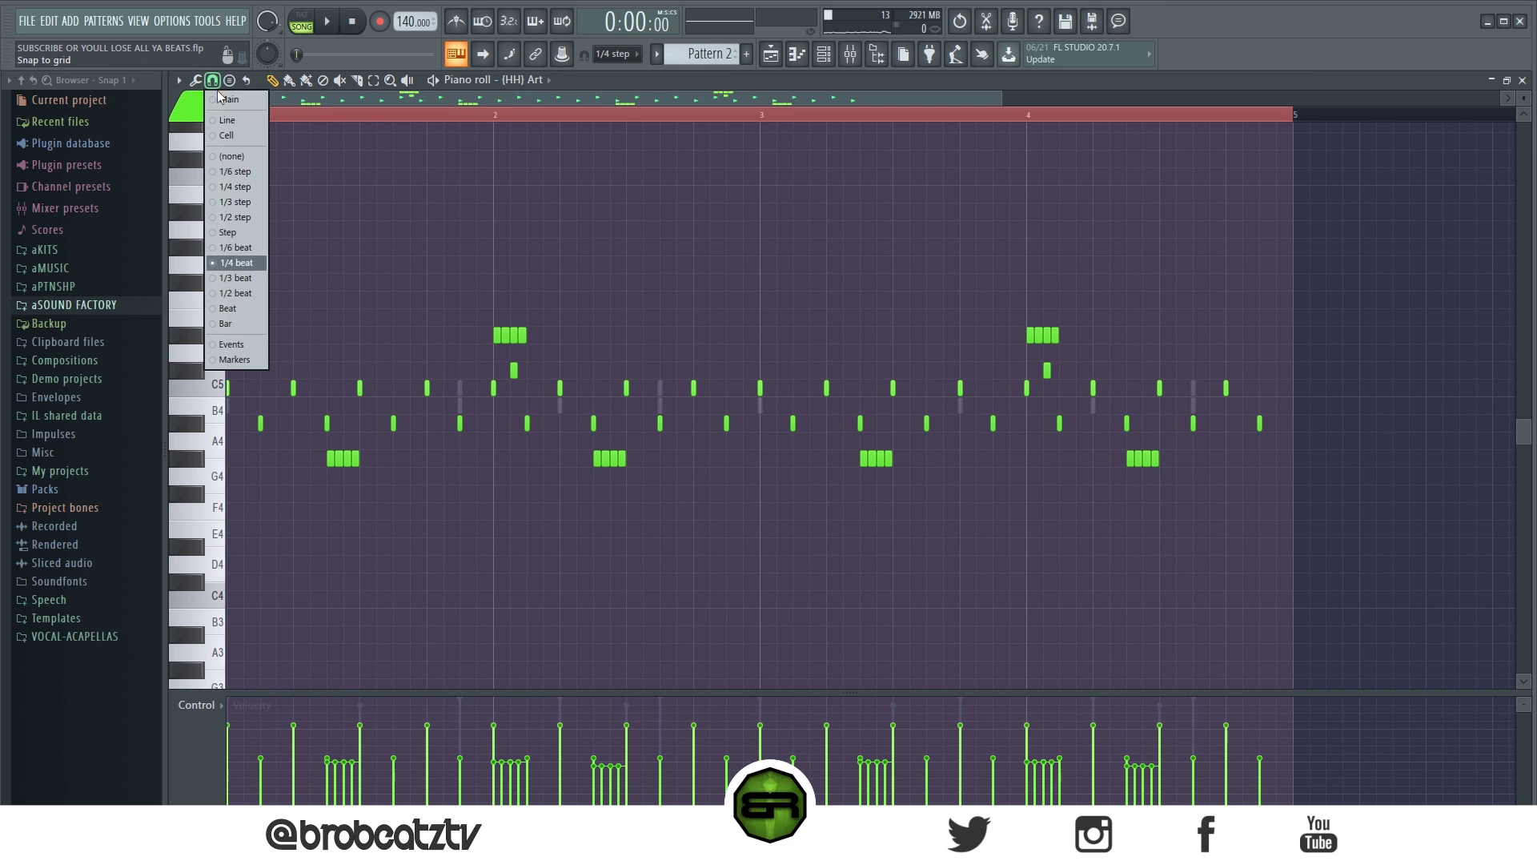
click(230, 279)
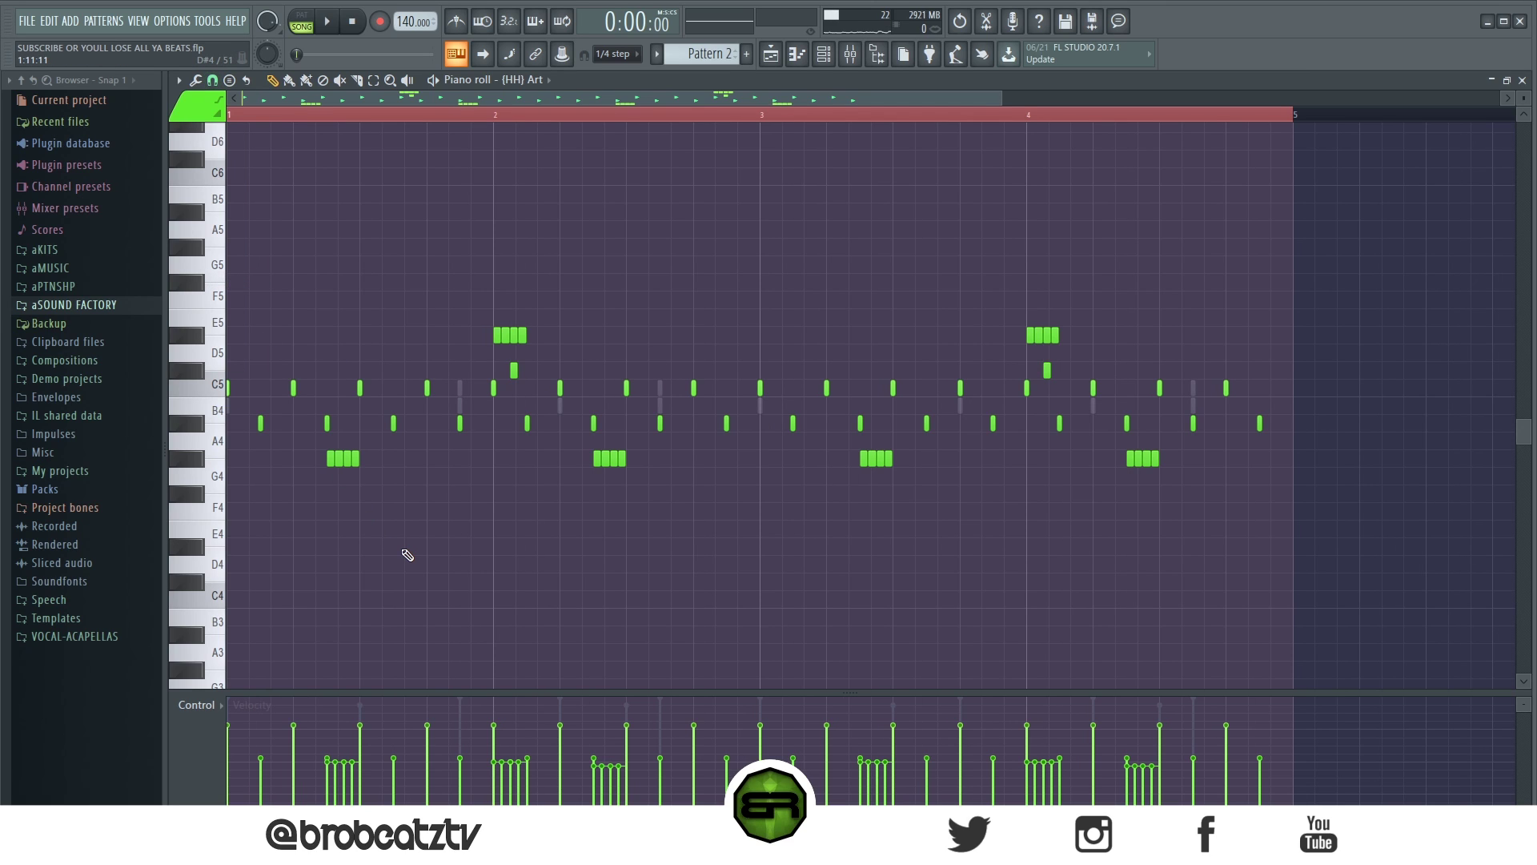
click(503, 556)
click(521, 554)
click(542, 552)
right_click(498, 546)
right_click(519, 546)
right_click(542, 546)
scroll(553, 542, down, 2)
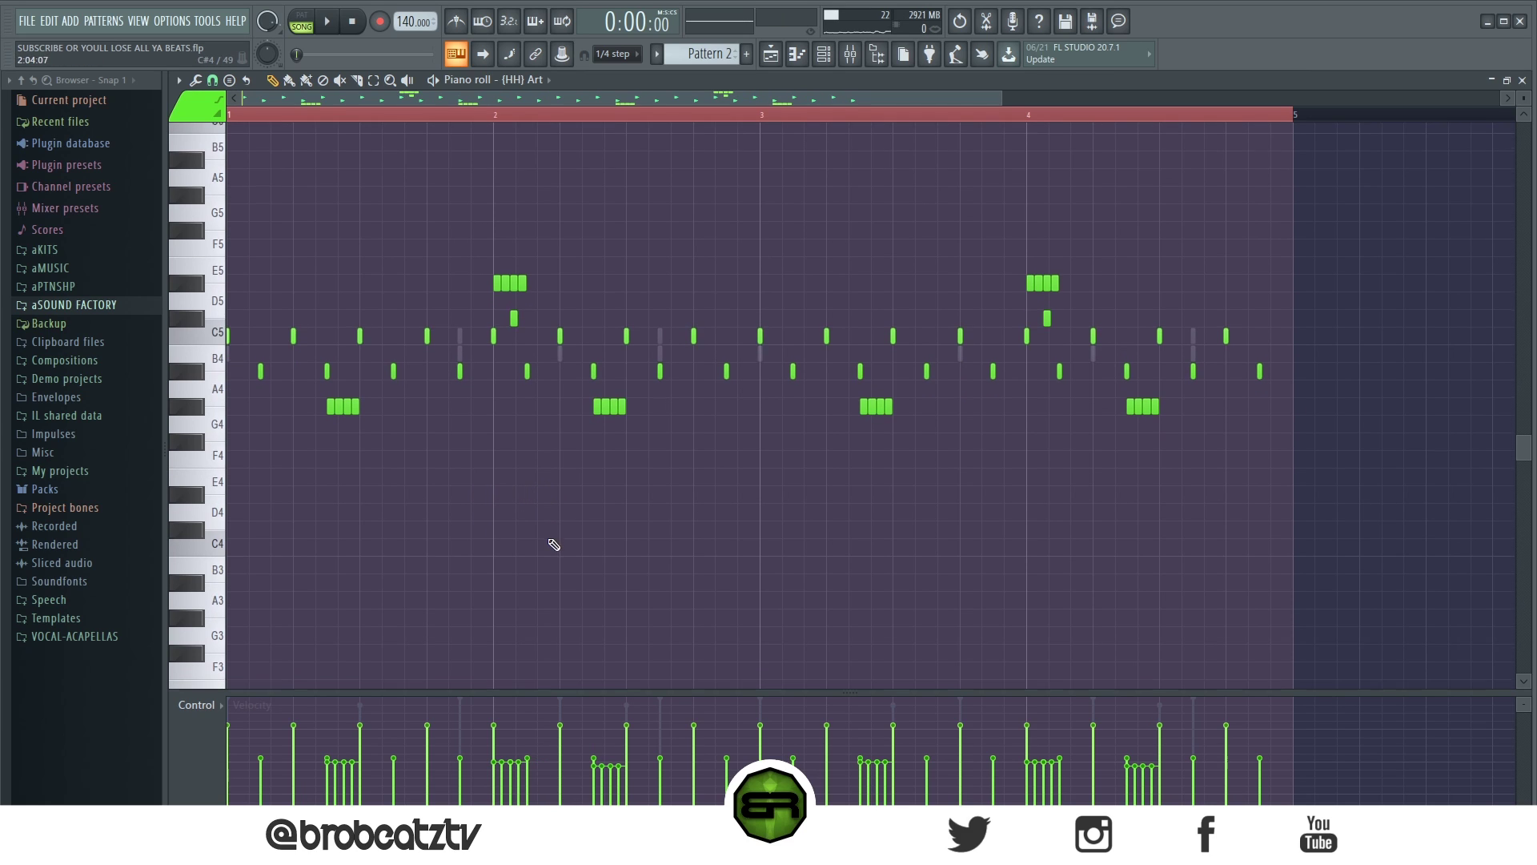
drag(652, 435, 839, 599)
drag(933, 469, 1082, 588)
drag(1191, 485, 1275, 600)
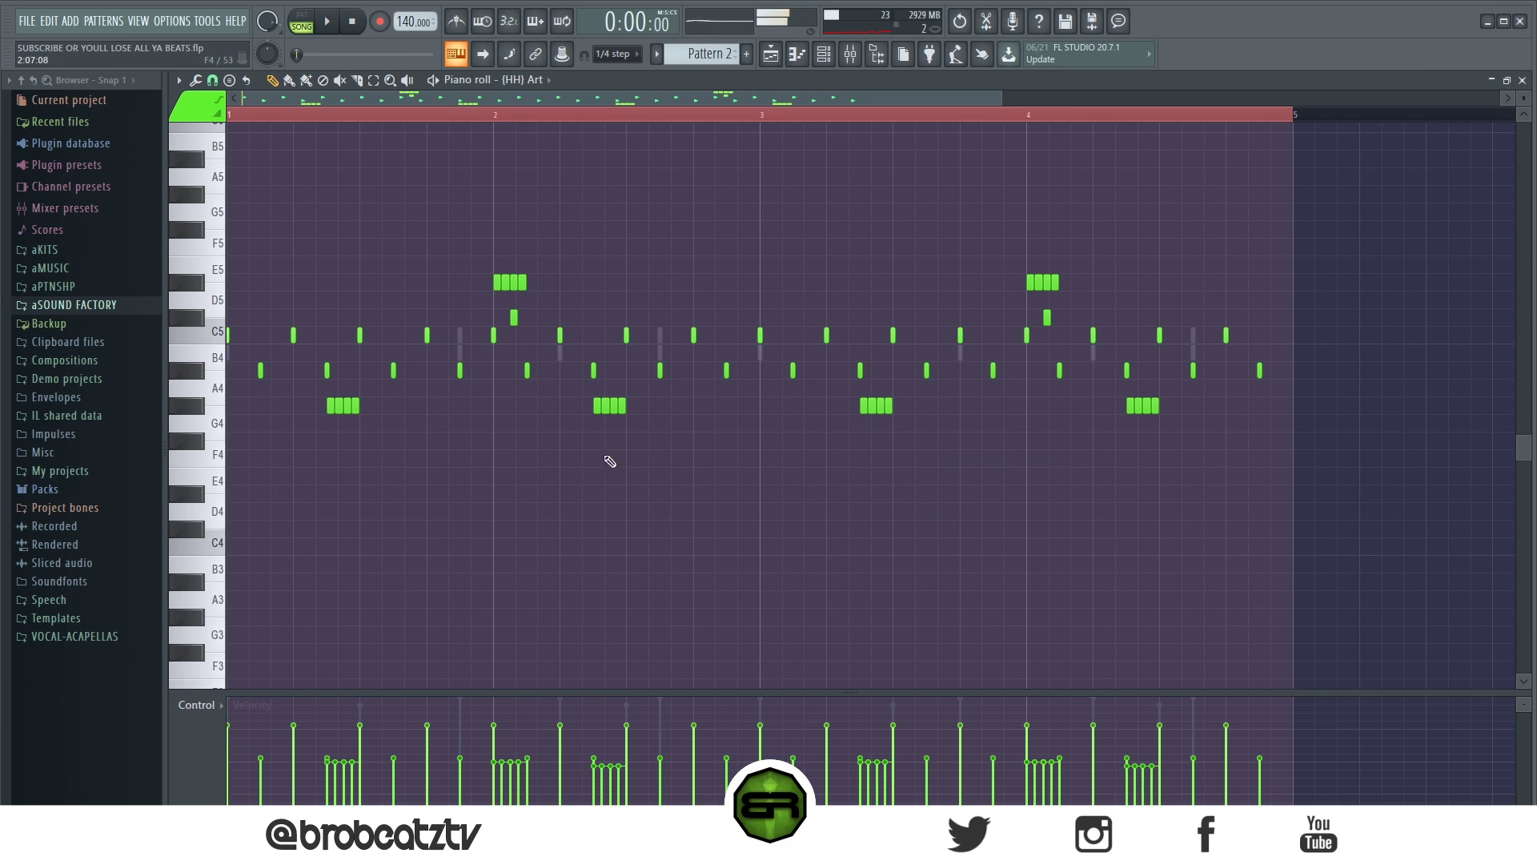
Step: Add three D4 hats 2/3 beat apart from beat 3 of bar 2 and three 1/3 beat apart from beat 2 of bar 3
click(630, 512)
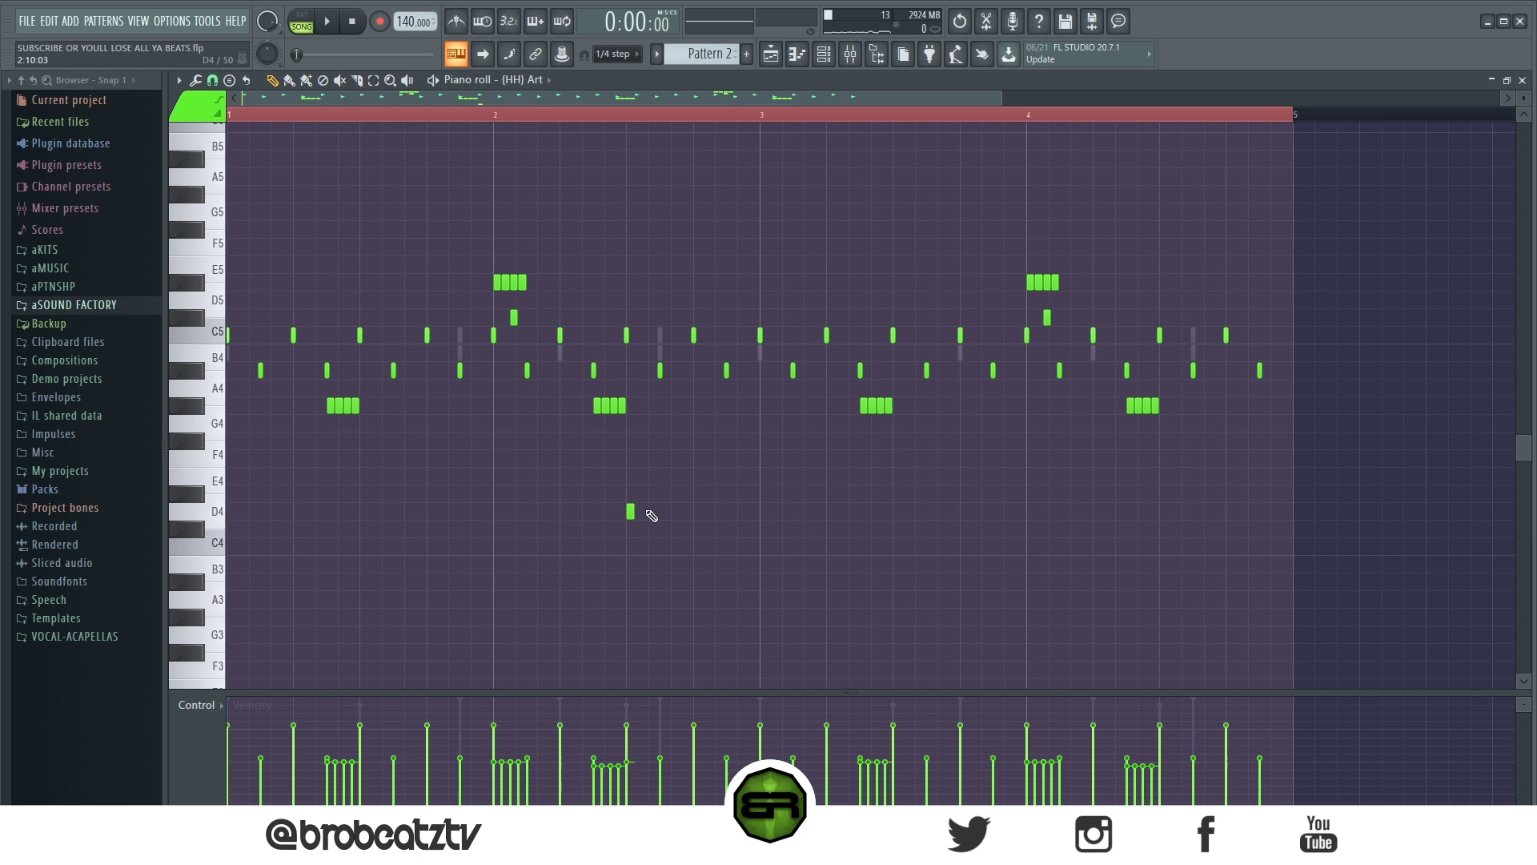
click(719, 510)
key(space)
drag(762, 504, 621, 526)
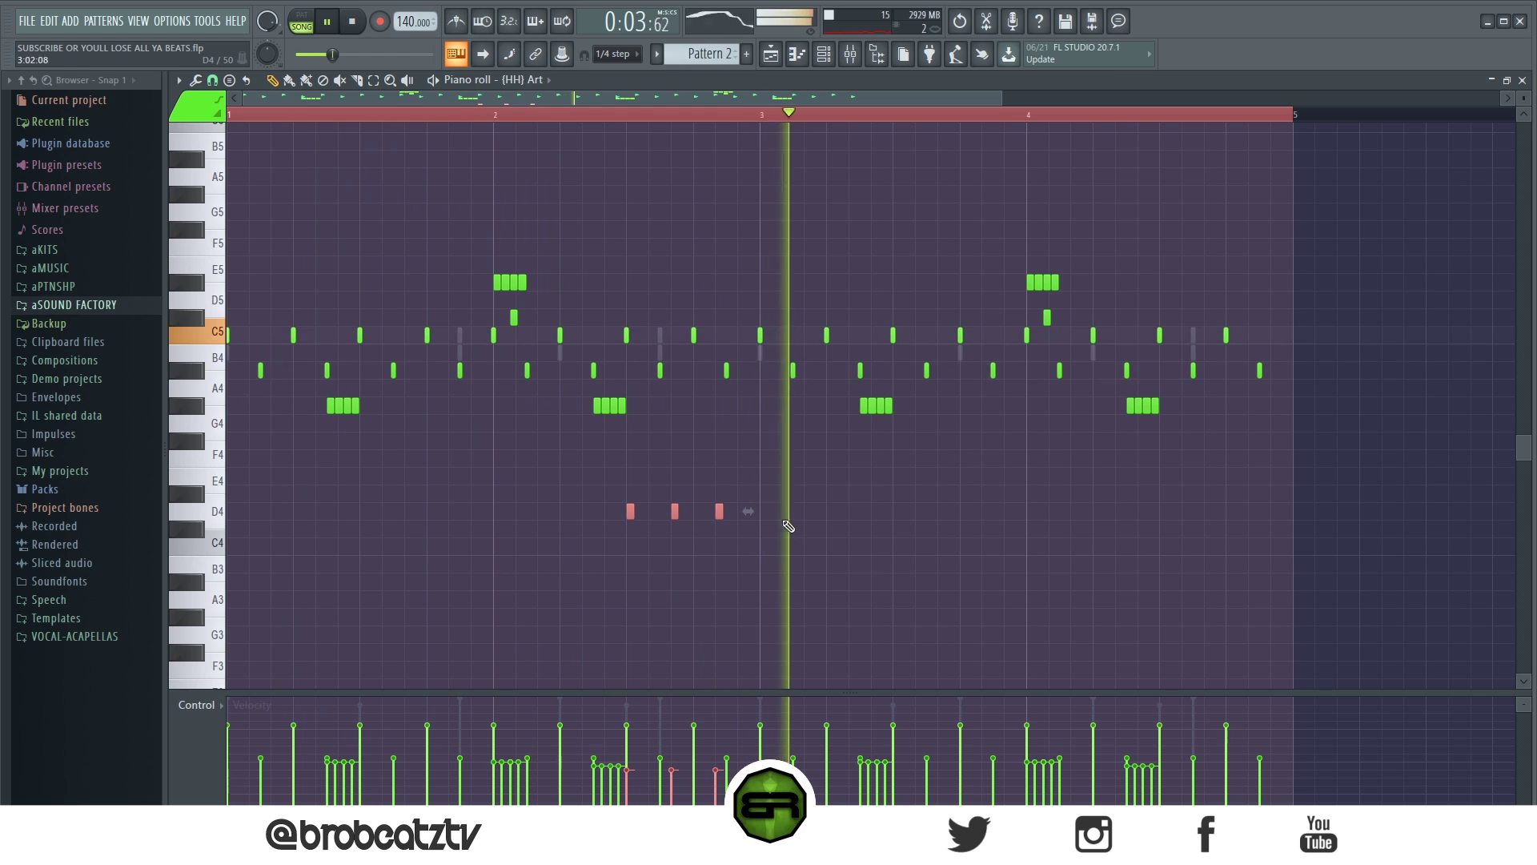
click(829, 512)
click(852, 511)
click(875, 511)
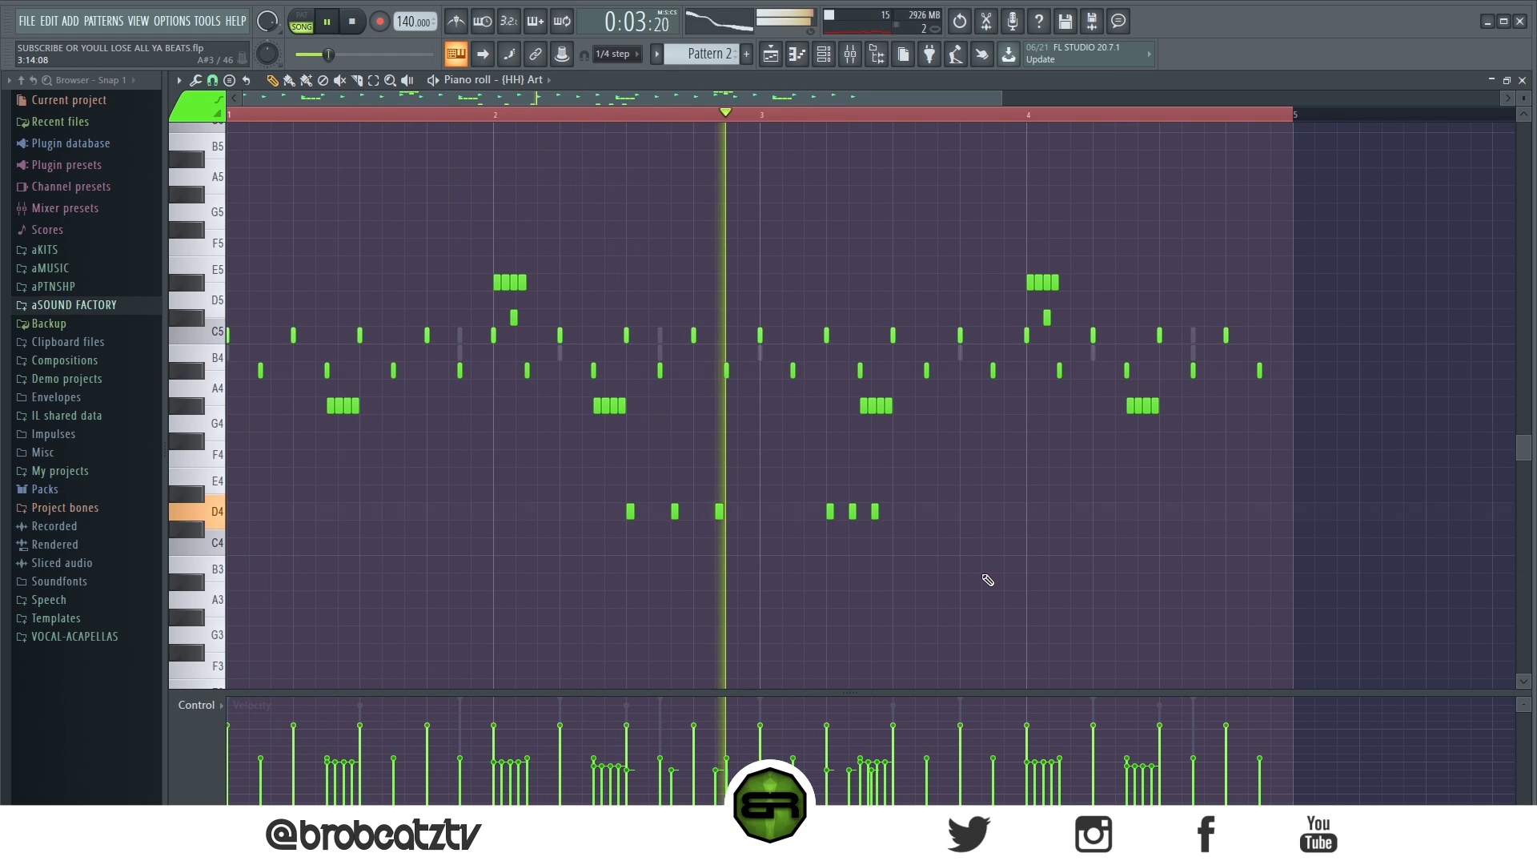
Step: Copy bar 2's three spaced D4 hats to beat 3 of bar 4, placed on C4
drag(947, 488, 564, 538)
click(1009, 575)
drag(763, 491, 1162, 547)
click(1143, 504)
Step: Pan the first hat of each new three-note group right and the last one left, restore the velocity view and audition the song
drag(1291, 520, 563, 501)
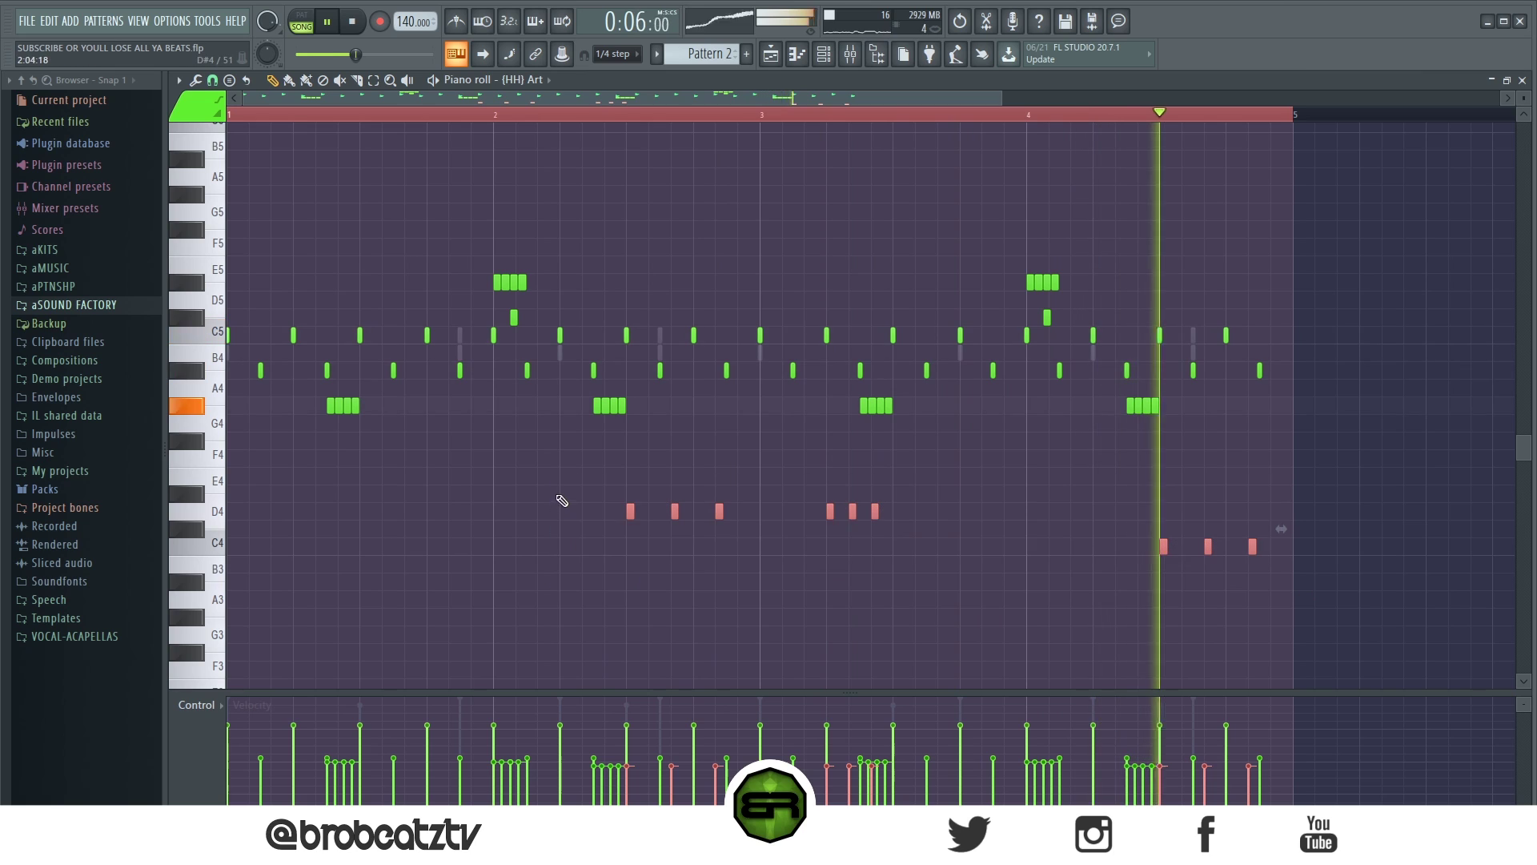
key(space)
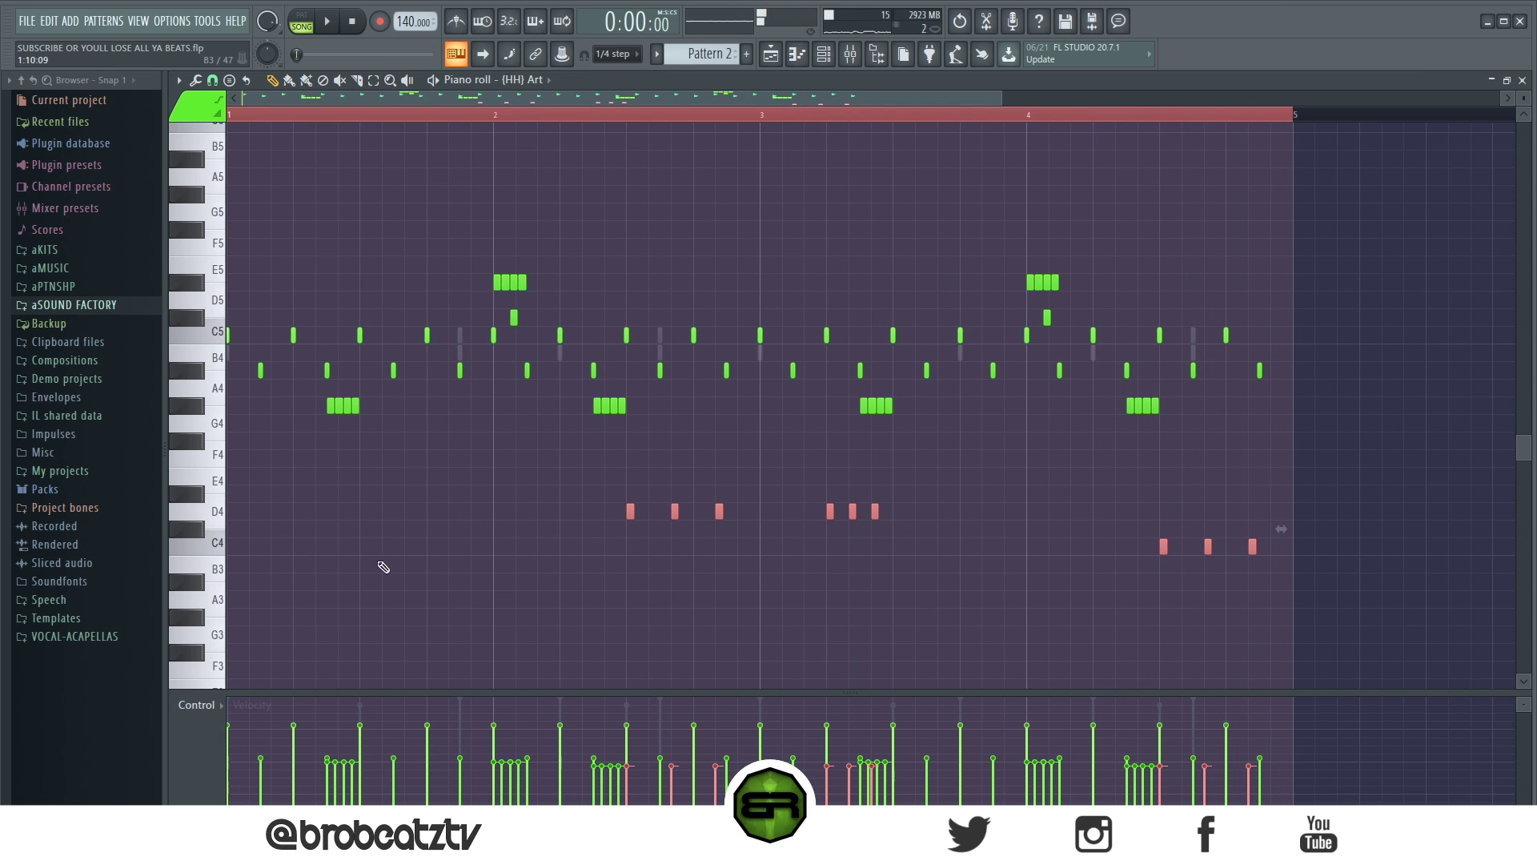
click(205, 708)
click(240, 732)
click(626, 732)
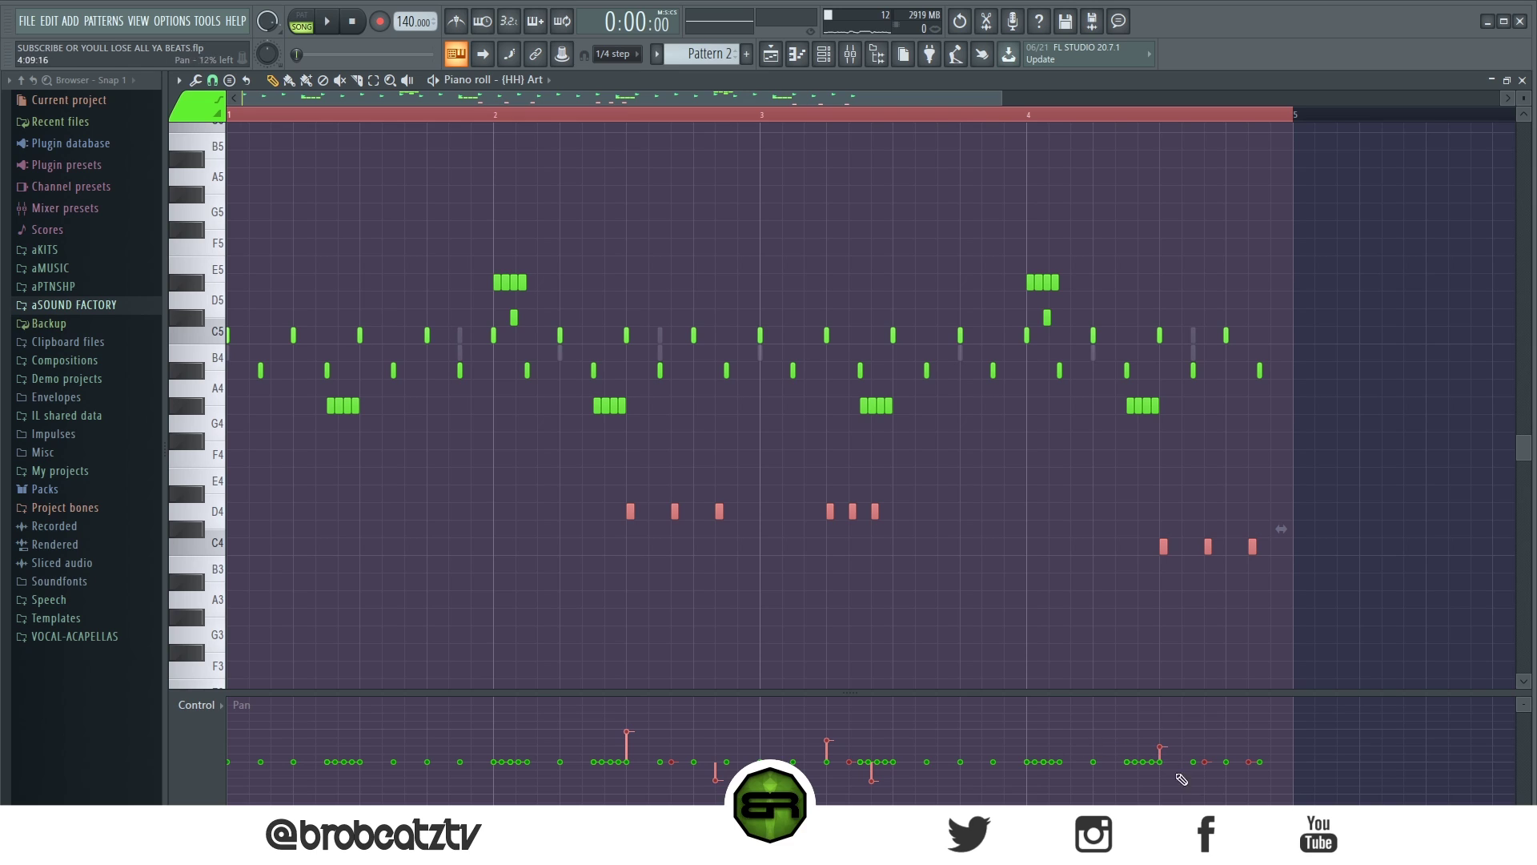
click(933, 553)
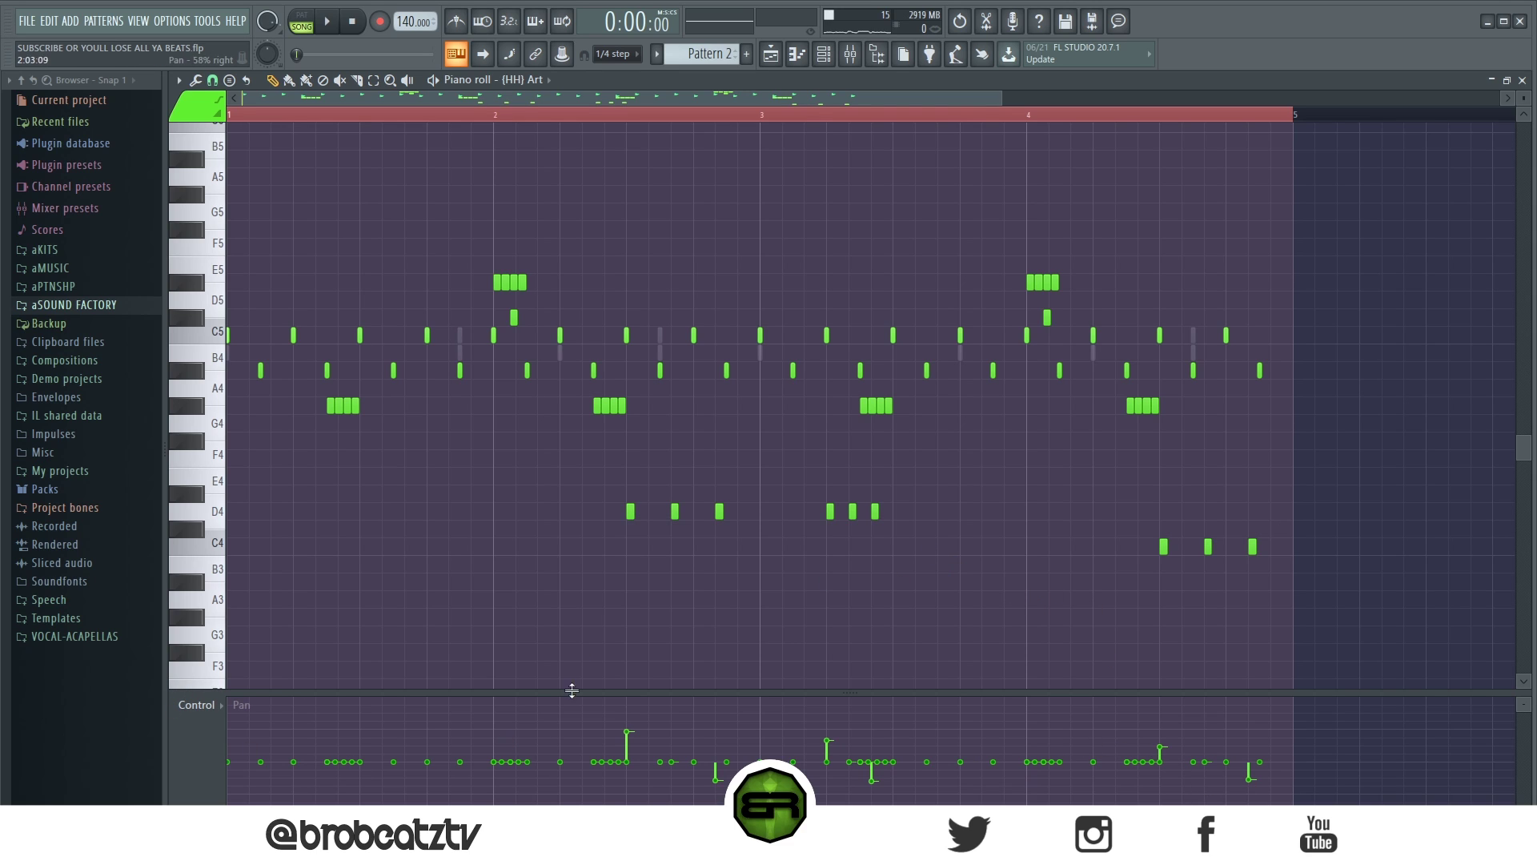
click(200, 705)
click(240, 725)
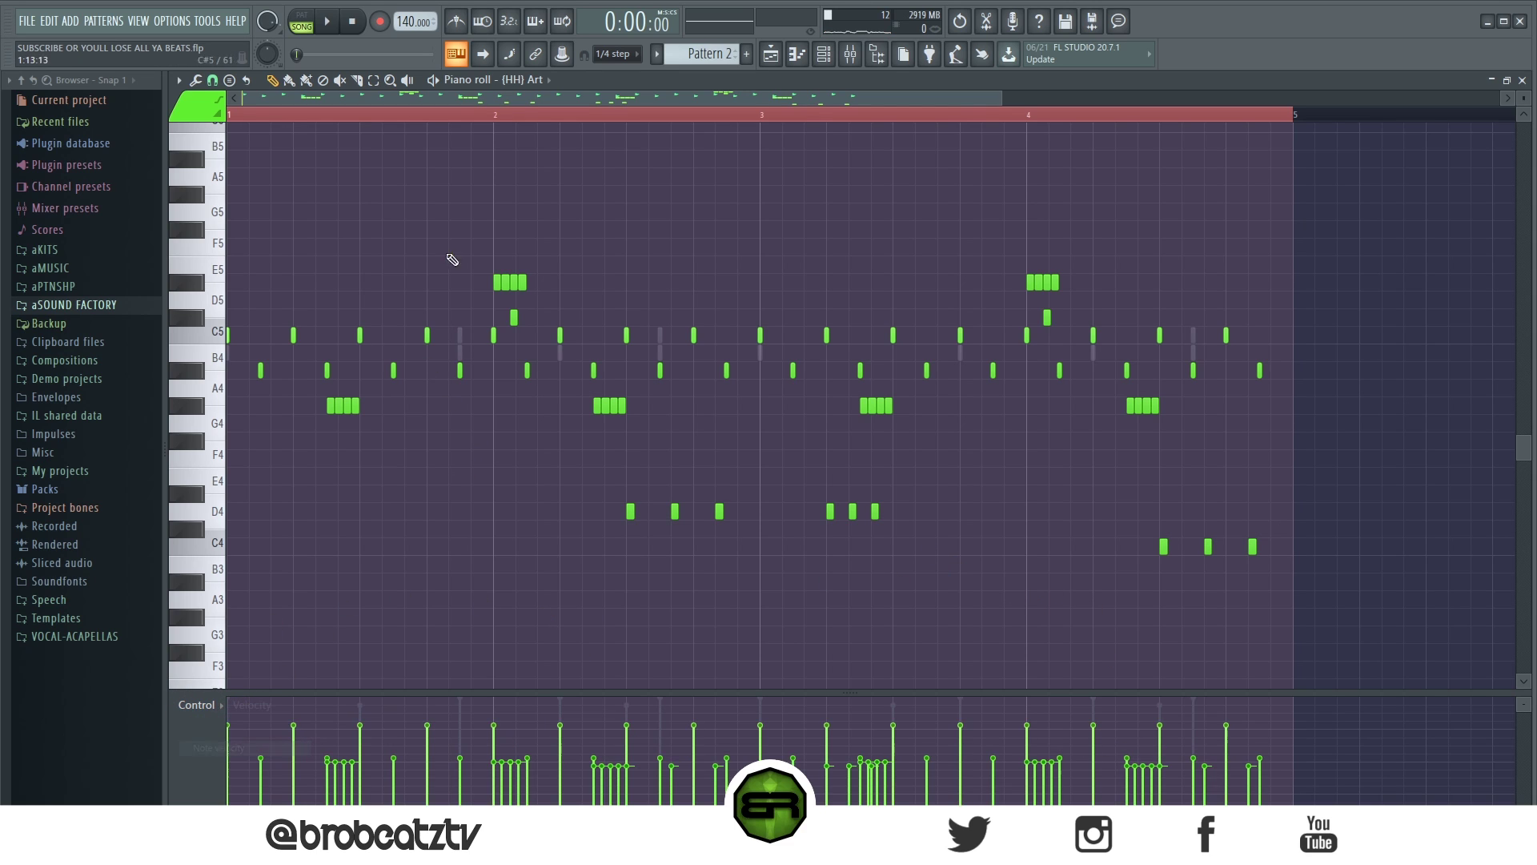
key(space)
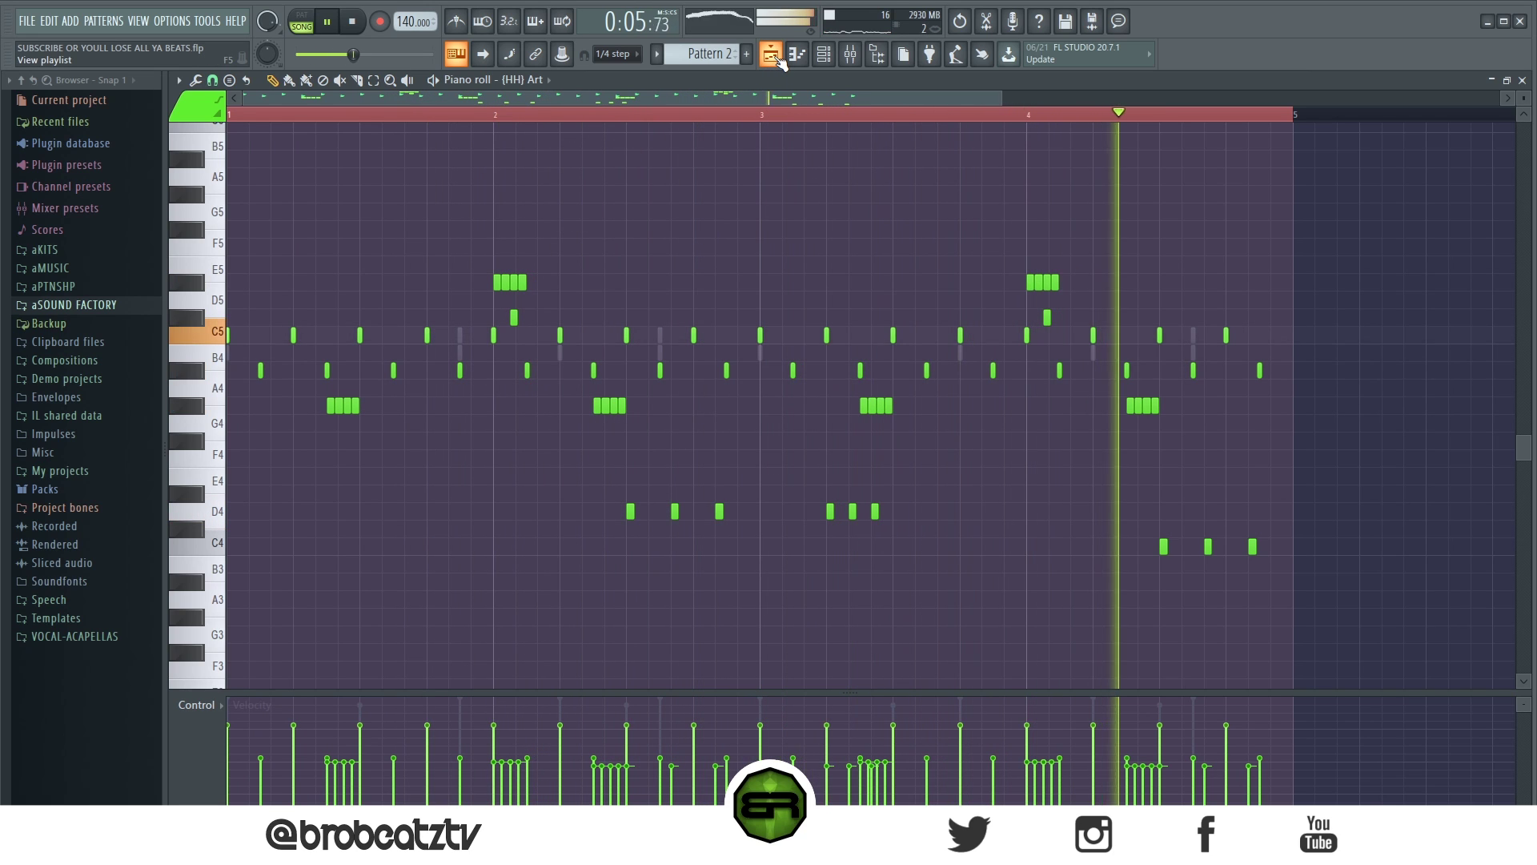
key(space)
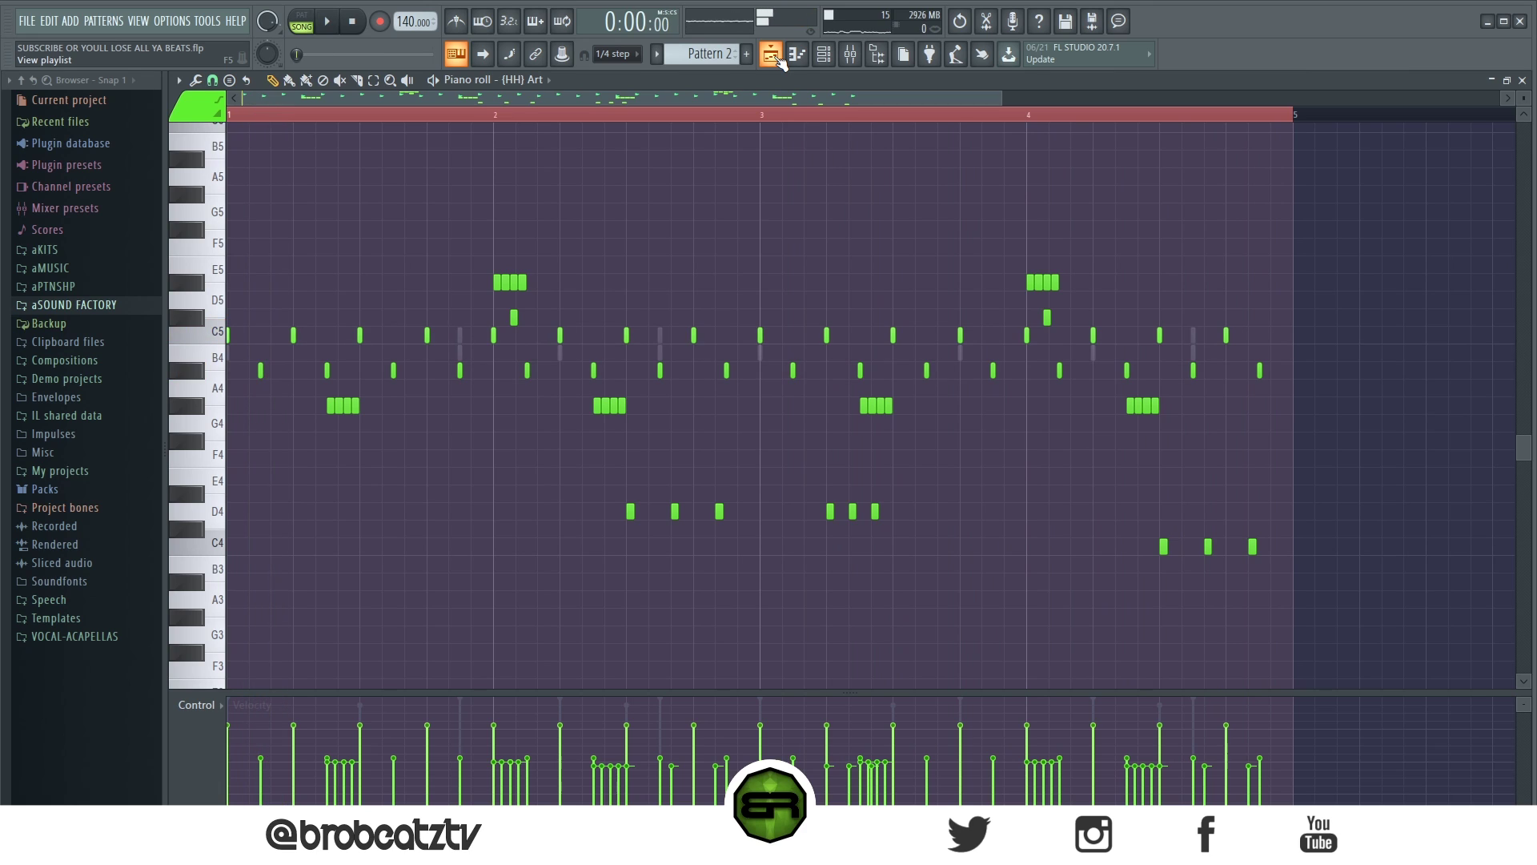
Step: Bring up the channel rack over the playlist and play the song with the Kontakt 6 channel unmuted
click(771, 56)
click(823, 54)
drag(647, 280, 653, 338)
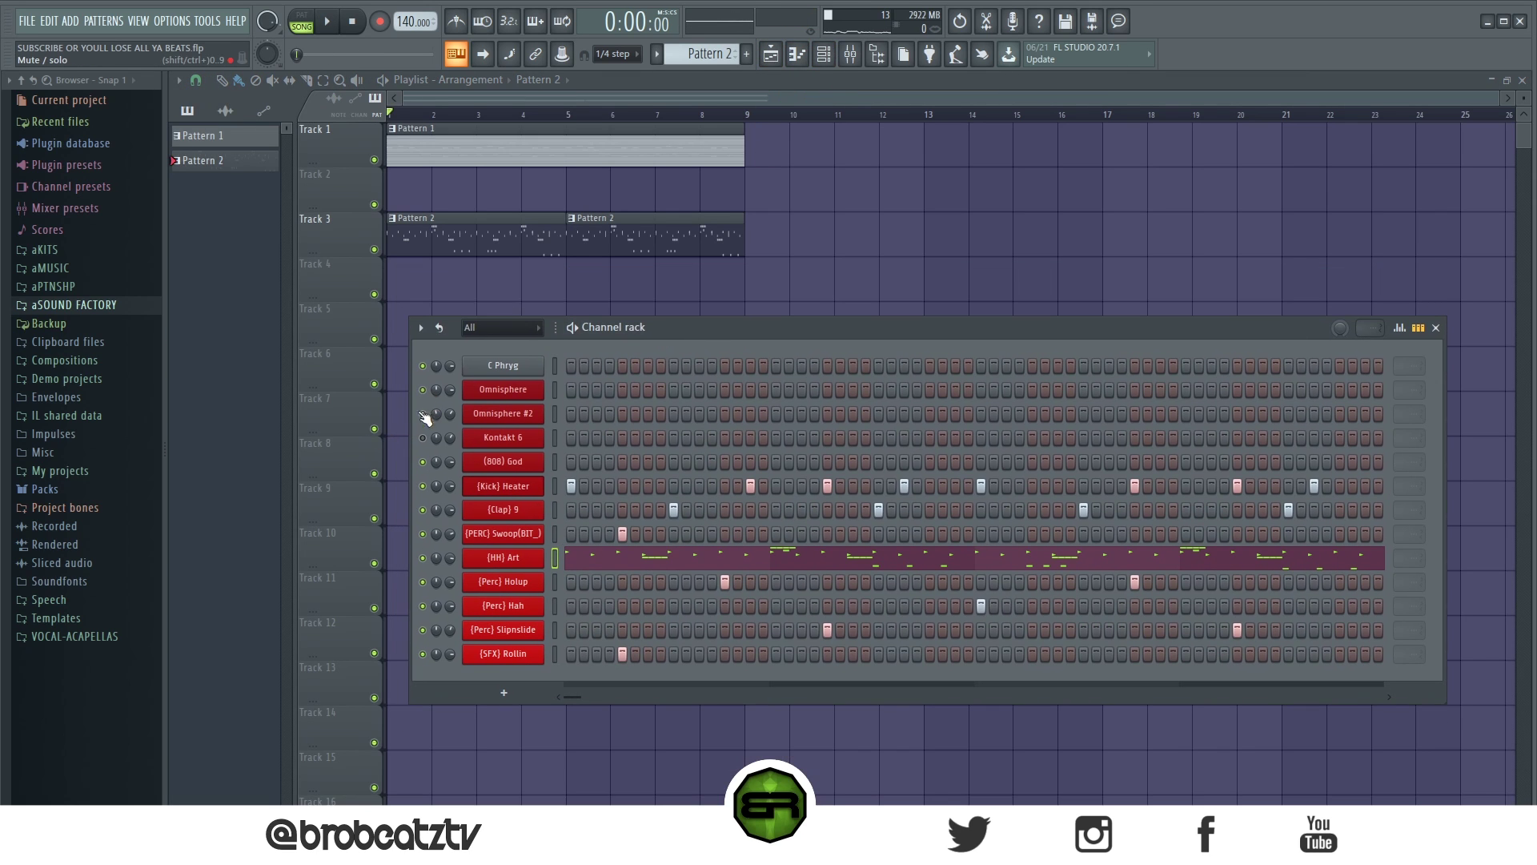
click(422, 437)
key(space)
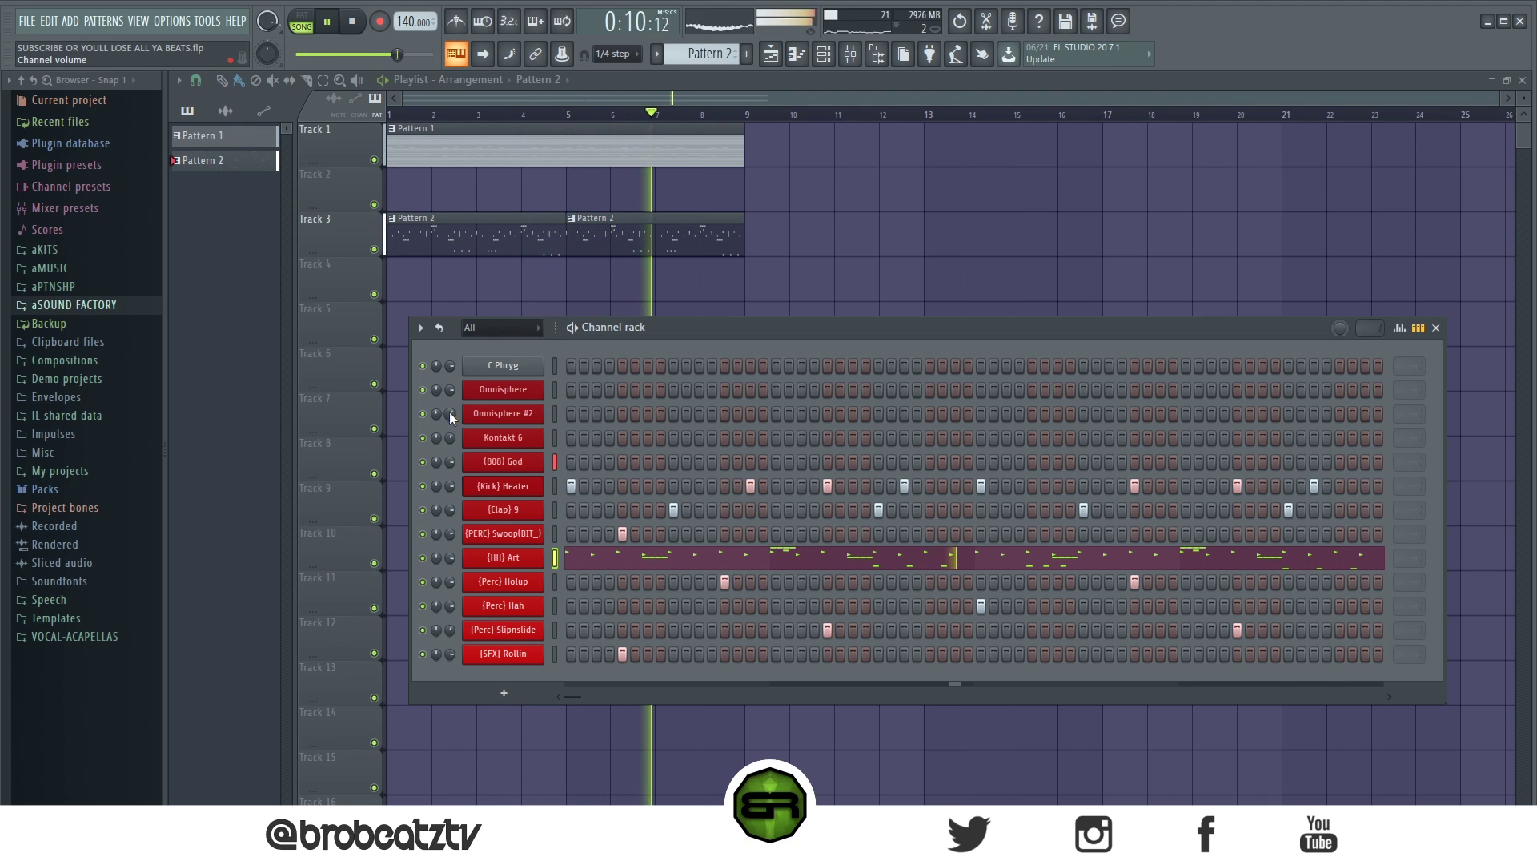
Step: Lower Omnisphere #2's volume to about 57% with Kick Heater and Kontakt 6 muted, unmute both channels and stop playback
click(423, 486)
click(422, 438)
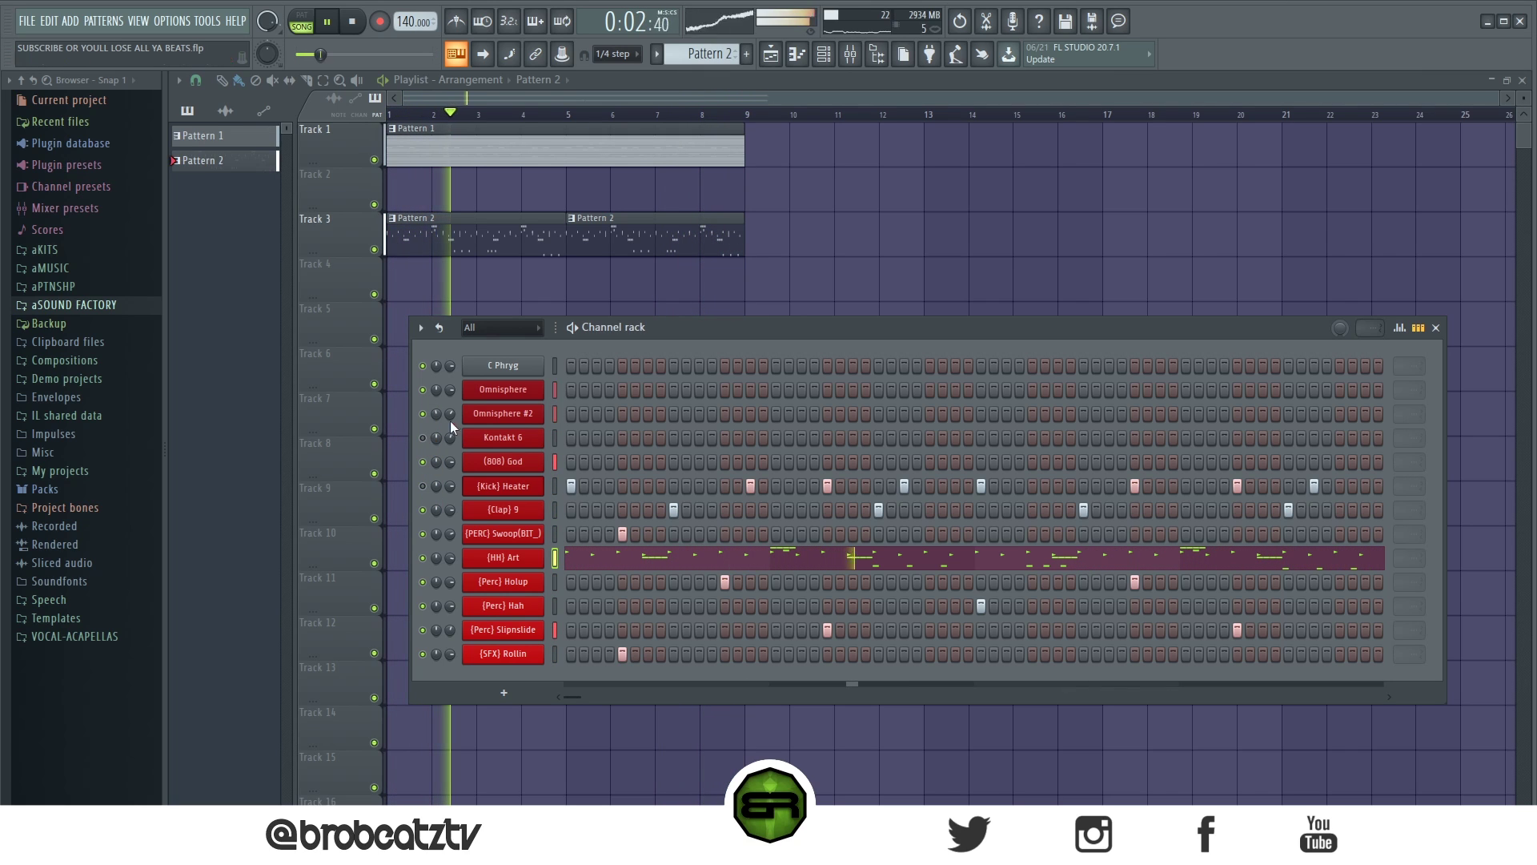
drag(451, 414, 451, 432)
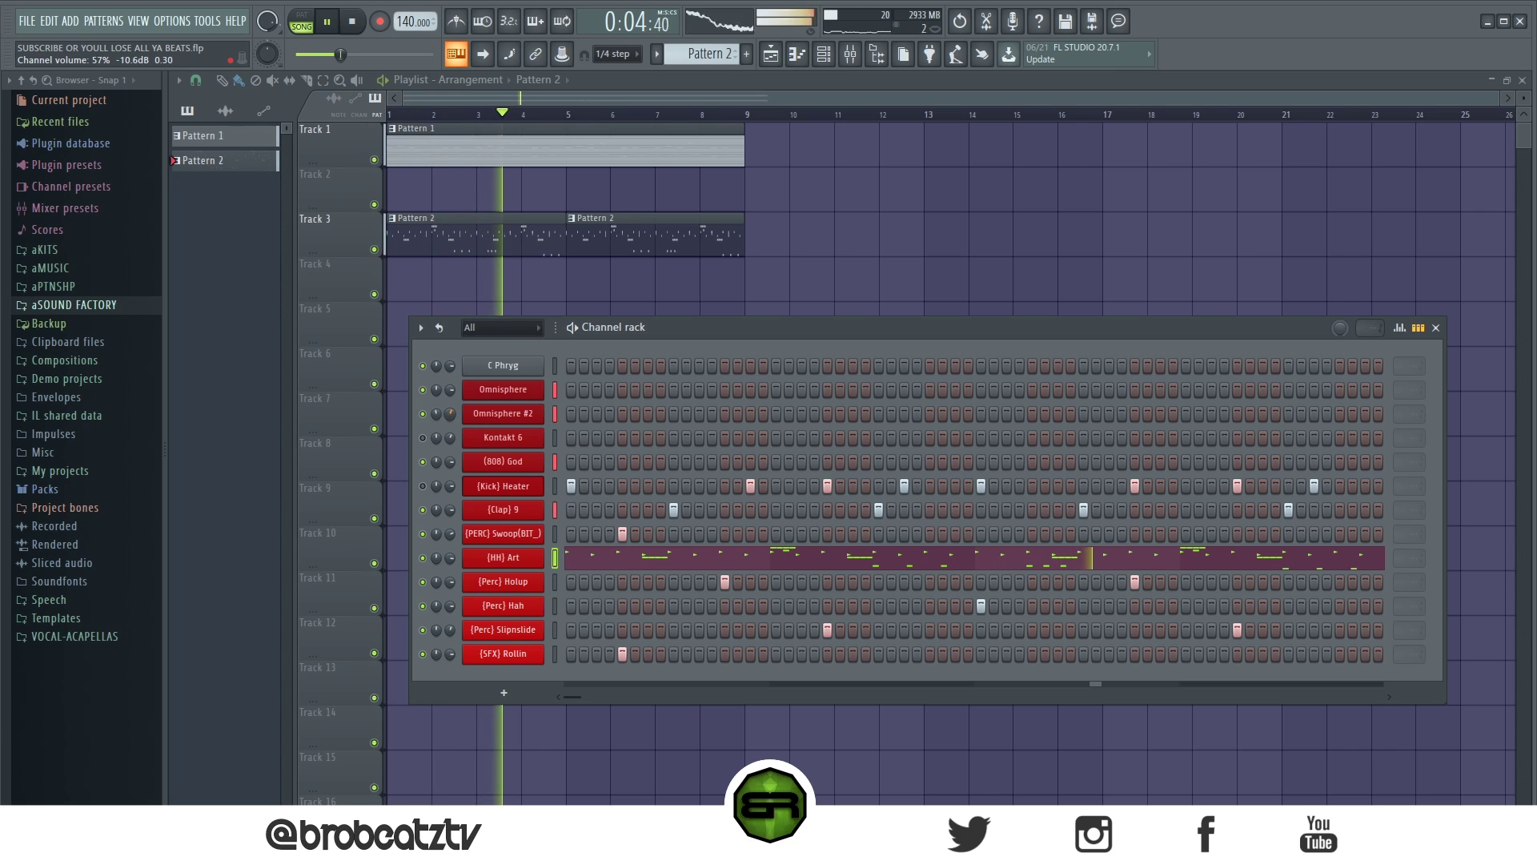
click(424, 440)
click(423, 486)
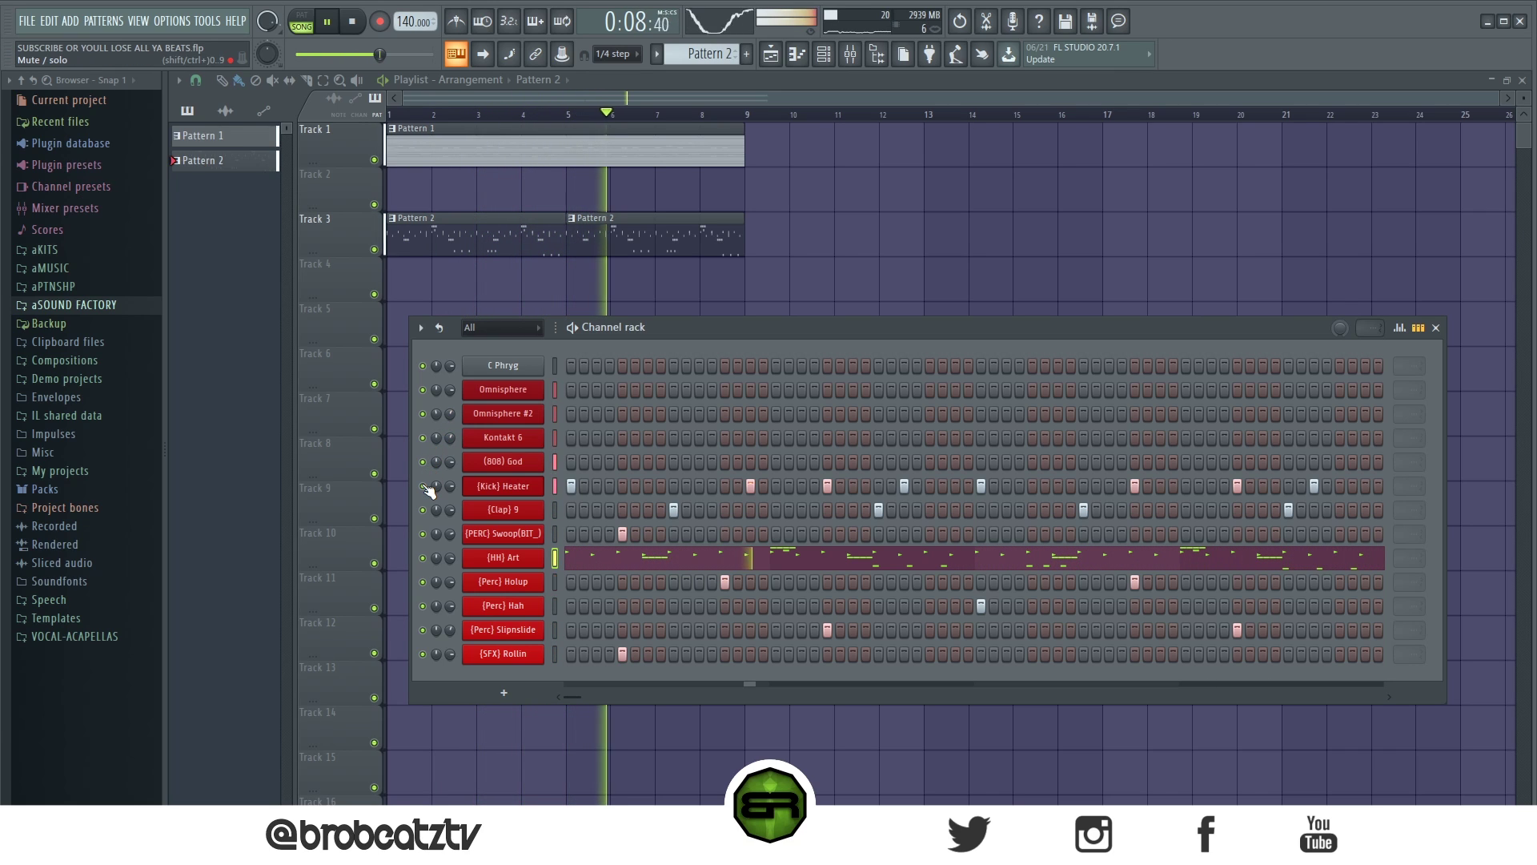
click(355, 22)
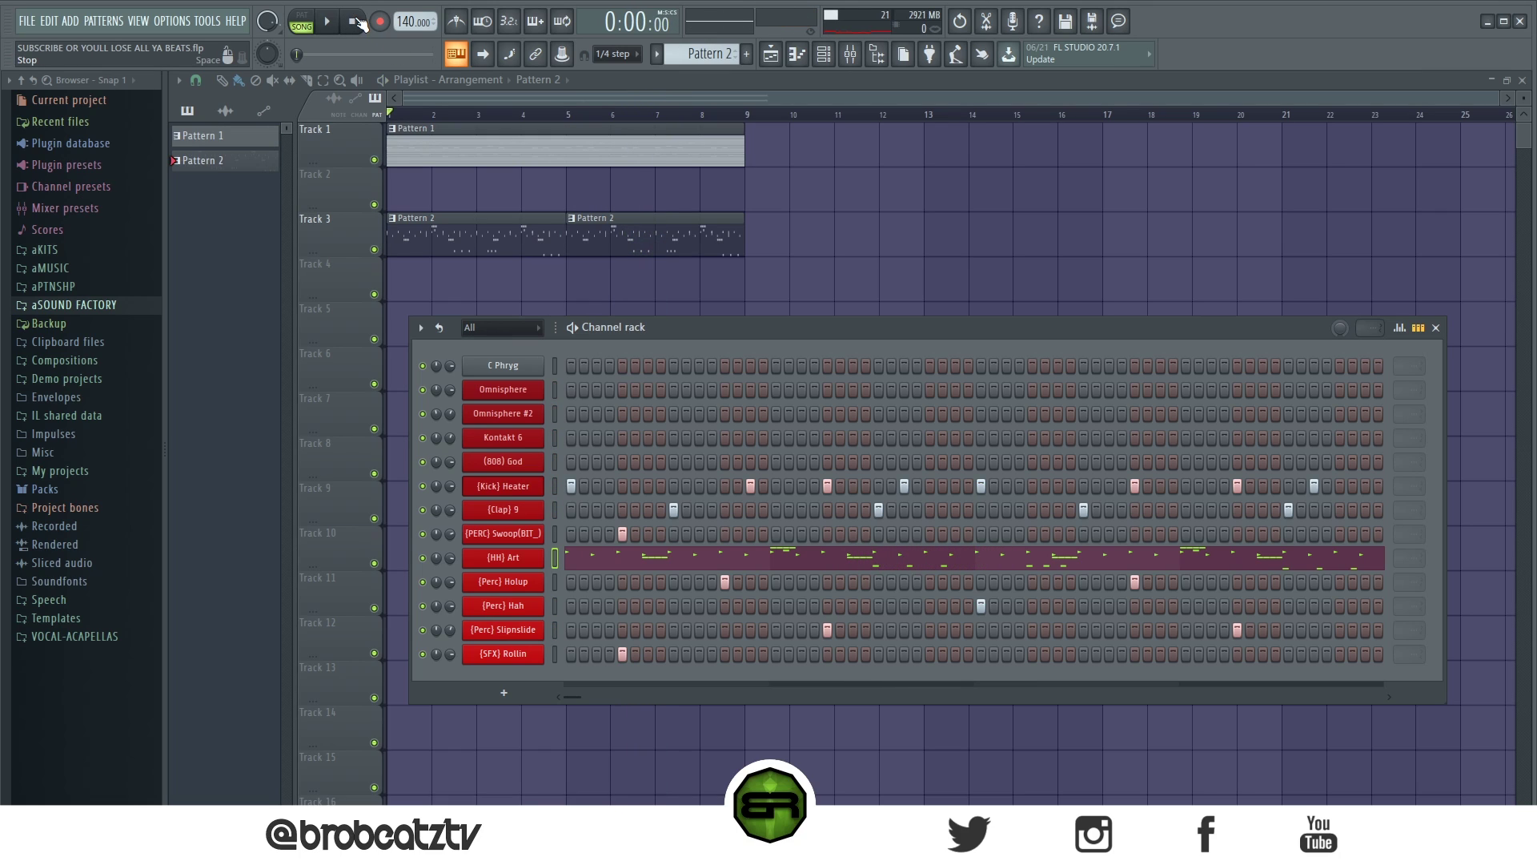